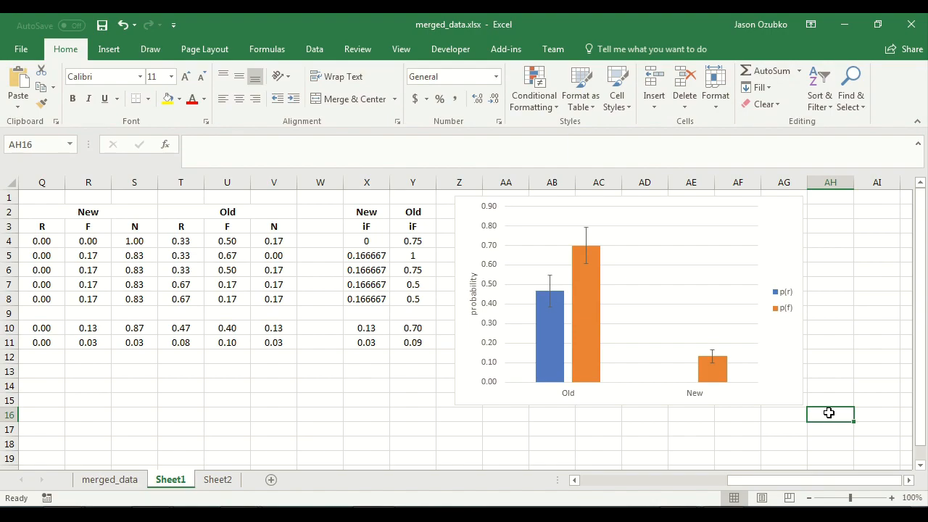
- Switch to Sheet2 of the workbook and examine the old-item probability chart by confidence level
key("ctrl+Page_Down")
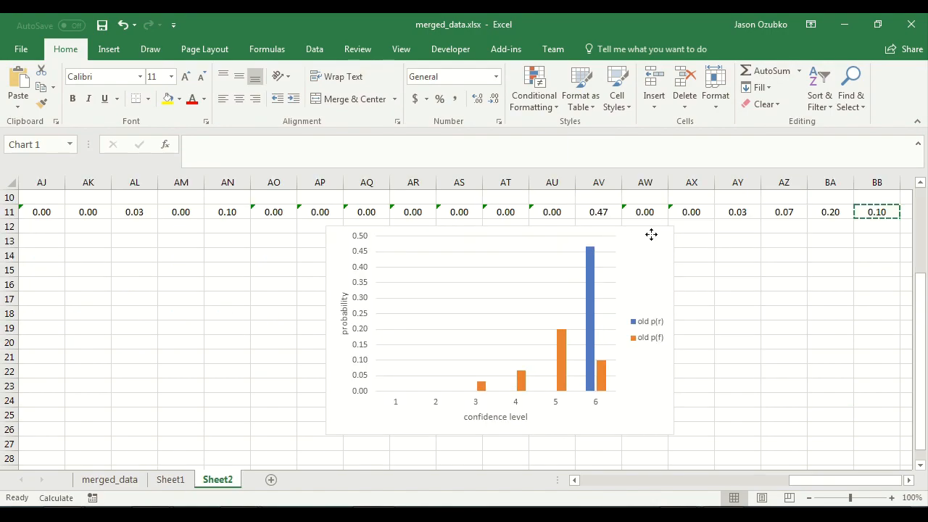
left_click(777, 308)
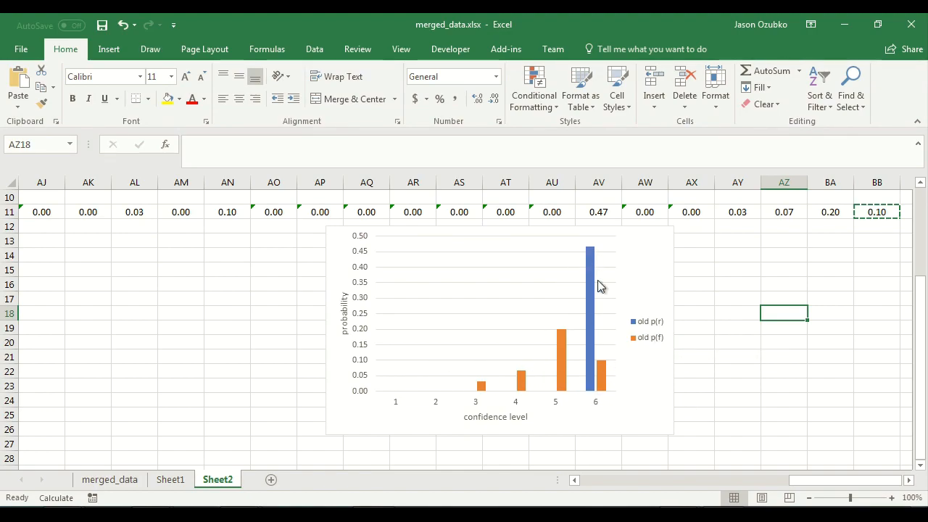
mouse_move(590, 251)
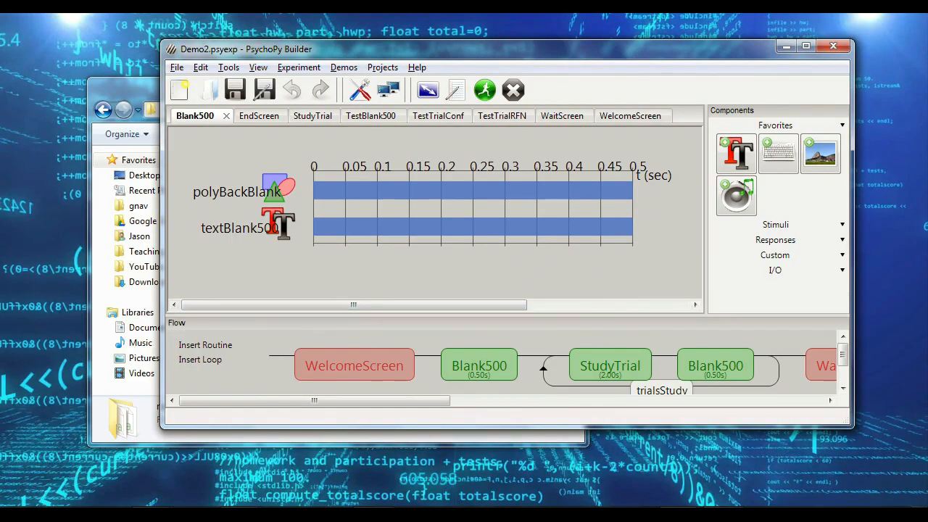
- Reposition the PsychoPy Builder window showing Demo2.psyexp and make it taller
left_click_drag(594, 57, 618, 49)
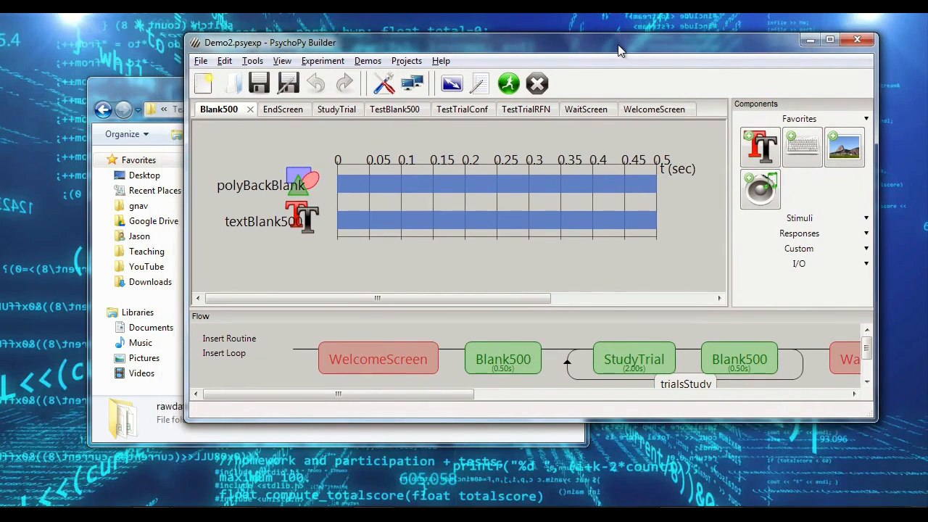
left_click_drag(540, 421, 542, 462)
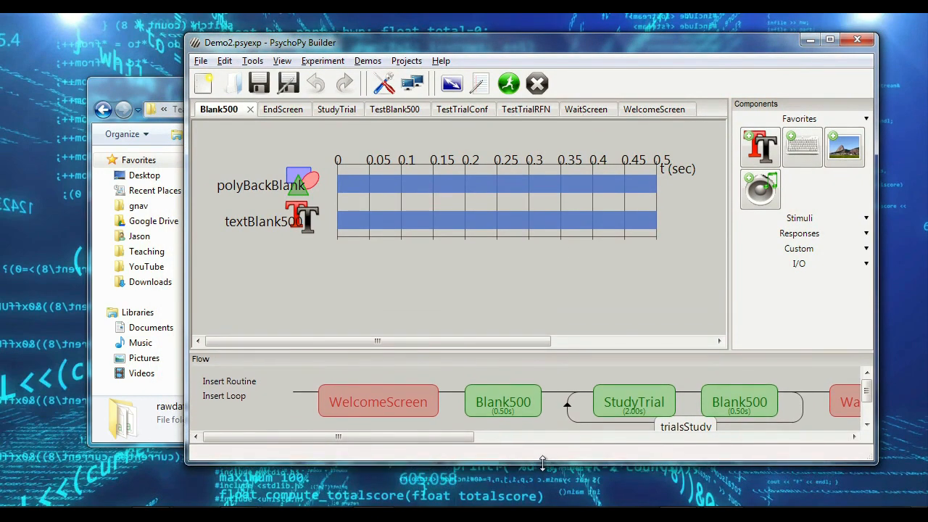
mouse_move(397, 437)
left_mouse_down()
mouse_move(624, 439)
mouse_move(776, 454)
mouse_move(730, 443)
mouse_move(395, 437)
left_mouse_up()
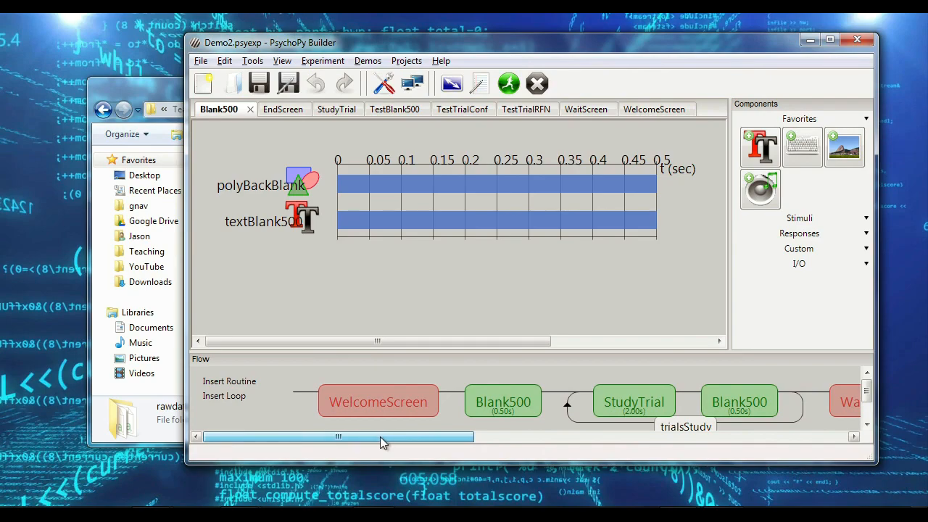
- Switch to the file browser, open the rawdata folder inside data_merge and select all its CSV files
left_click(161, 100)
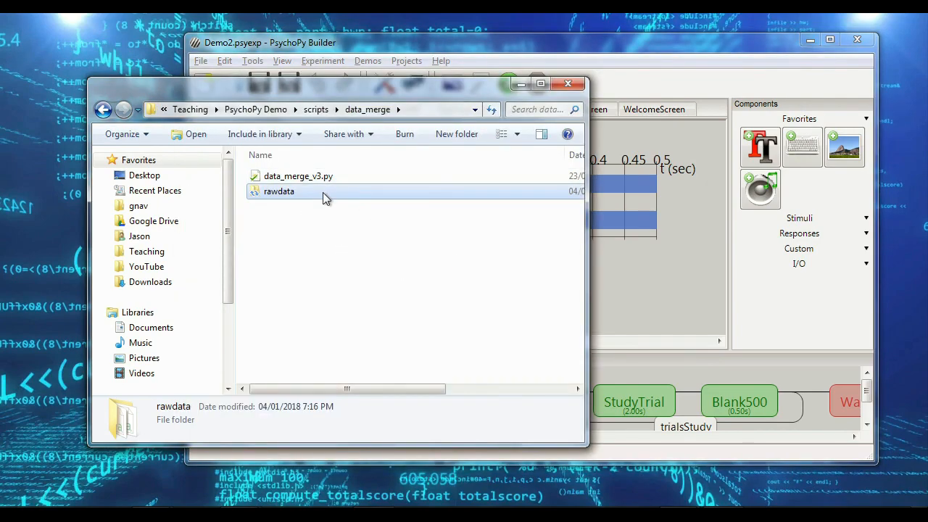
double_click(291, 190)
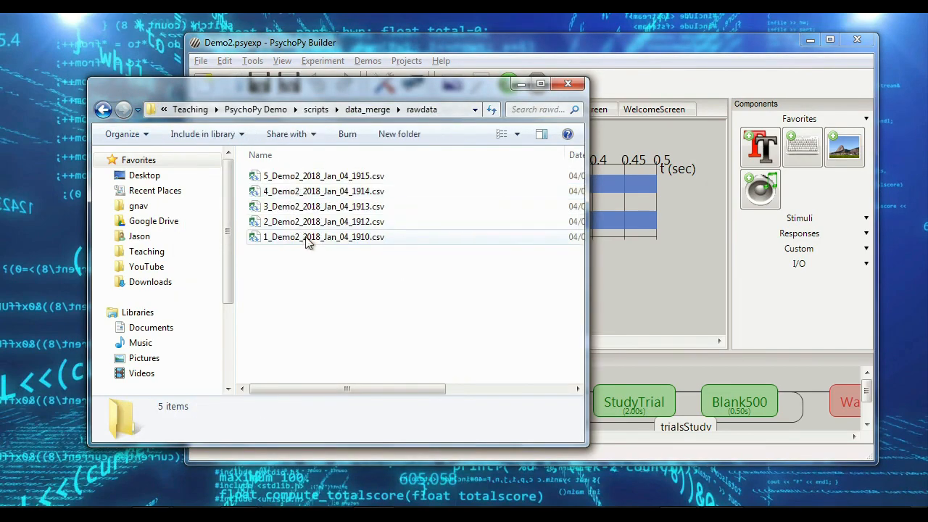
left_click_drag(410, 268, 255, 160)
- Spread the file browser and PsychoPy Builder windows apart, bring the rawdata folder to the front and clear the file selection
left_click_drag(358, 93, 313, 82)
left_click_drag(448, 44, 488, 50)
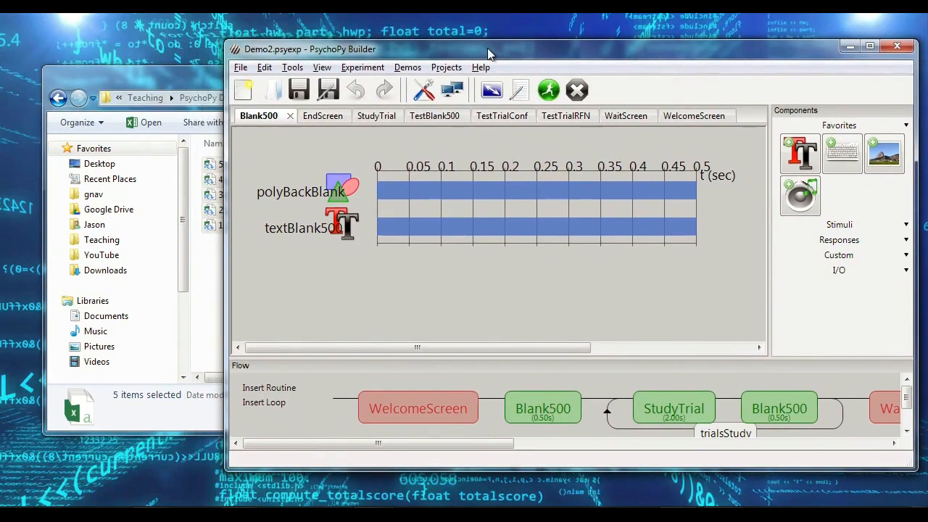
left_click(193, 70)
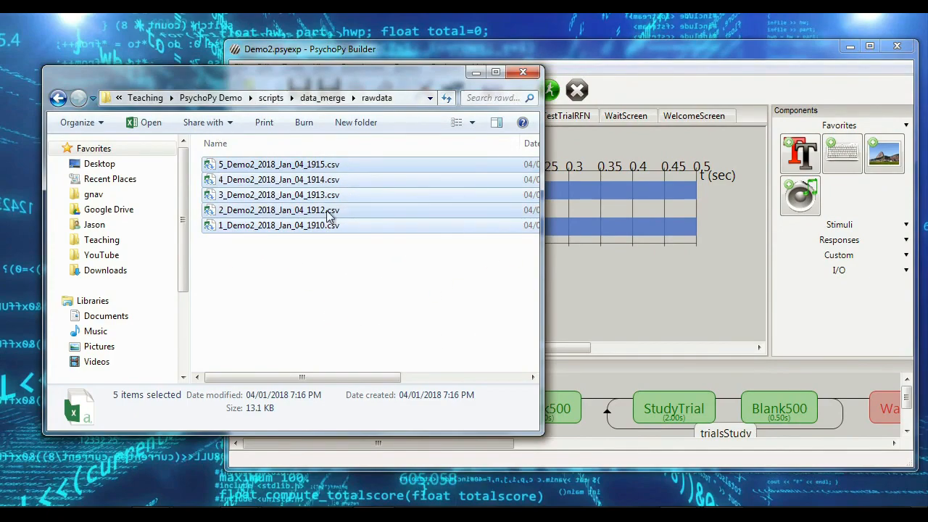
left_click(384, 275)
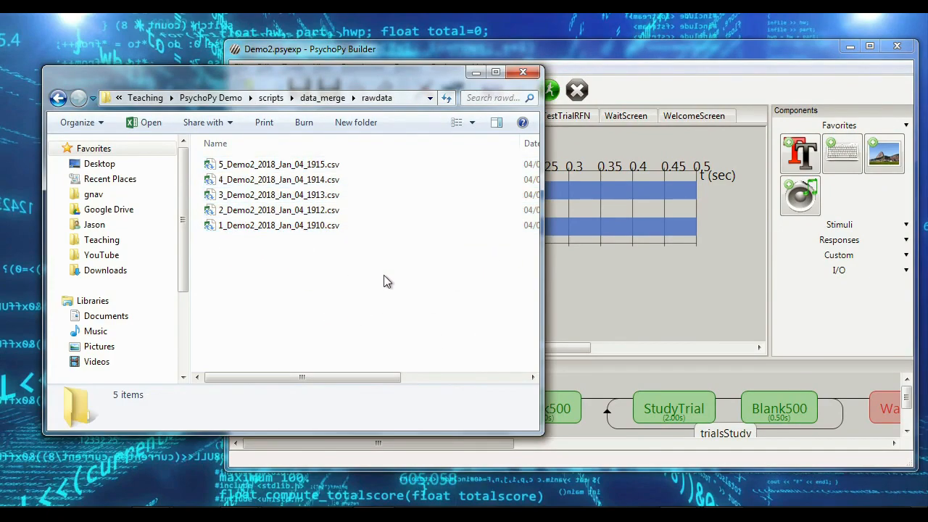
- Open 4_Demo2_2018_Jan_04_1914.csv from the rawdata folder and examine the study trials in rows 3 to 8
left_click(278, 185)
double_click(276, 183)
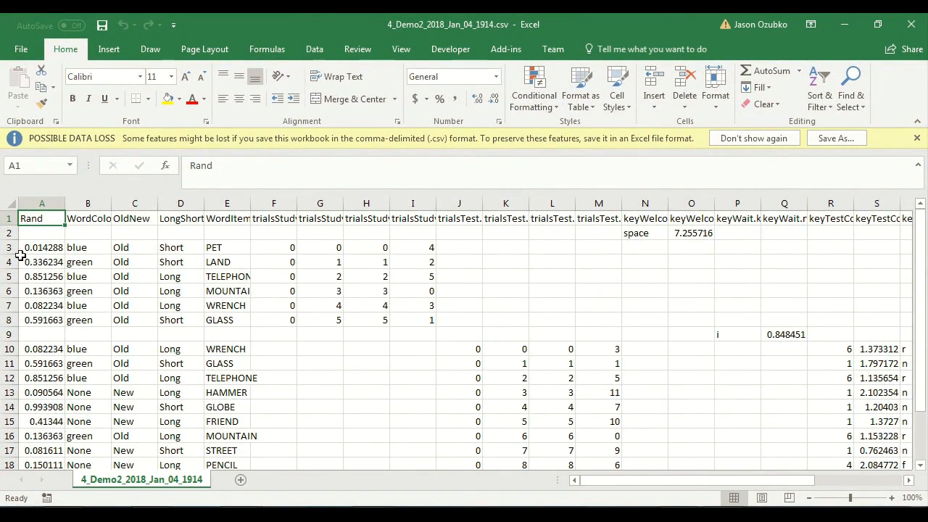
left_click_drag(8, 248, 6, 316)
scroll(282, 327, "down", 2)
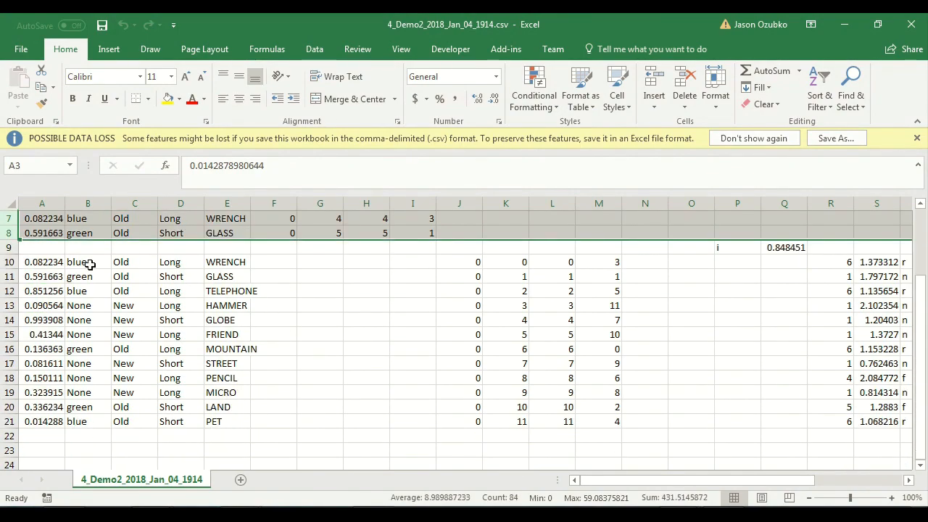
- Examine the test trials' confidence ratings in column R and the r, f and n responses in column T
left_click(838, 262)
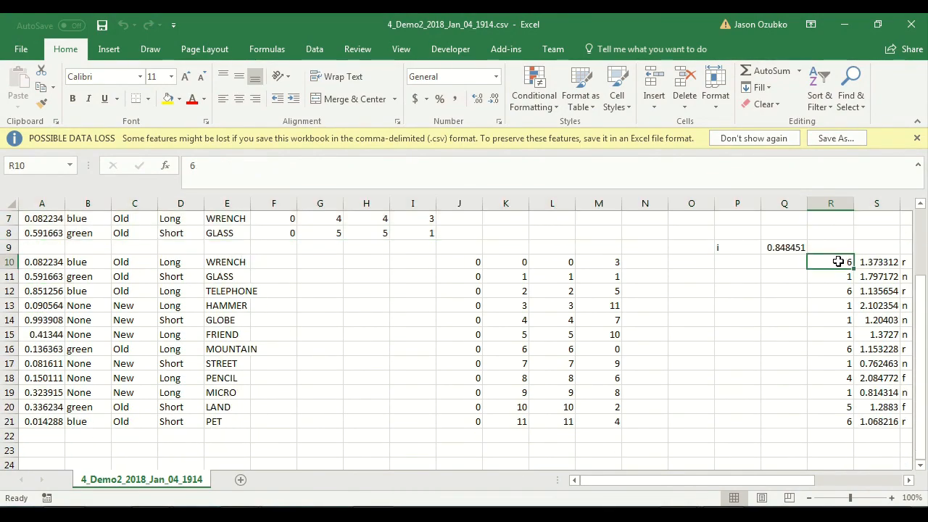
left_click_drag(774, 490, 838, 491)
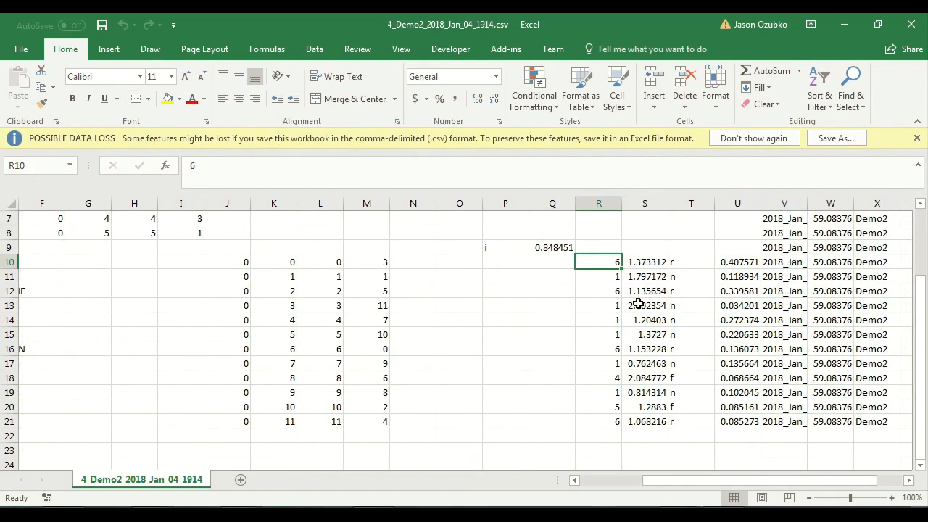
left_click_drag(611, 278, 608, 416)
left_click(694, 263)
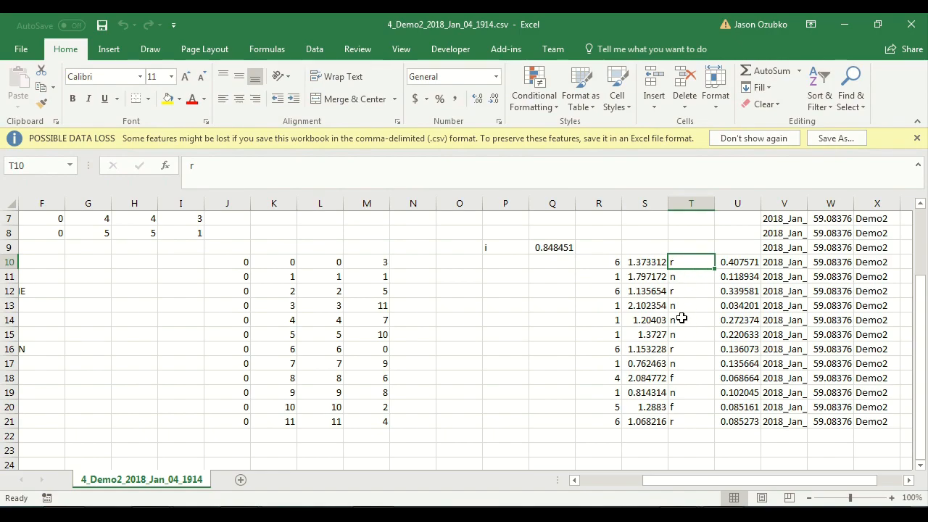
left_click(686, 379)
left_click(680, 364)
left_click_drag(725, 480, 615, 481)
scroll(323, 340, "up", 2)
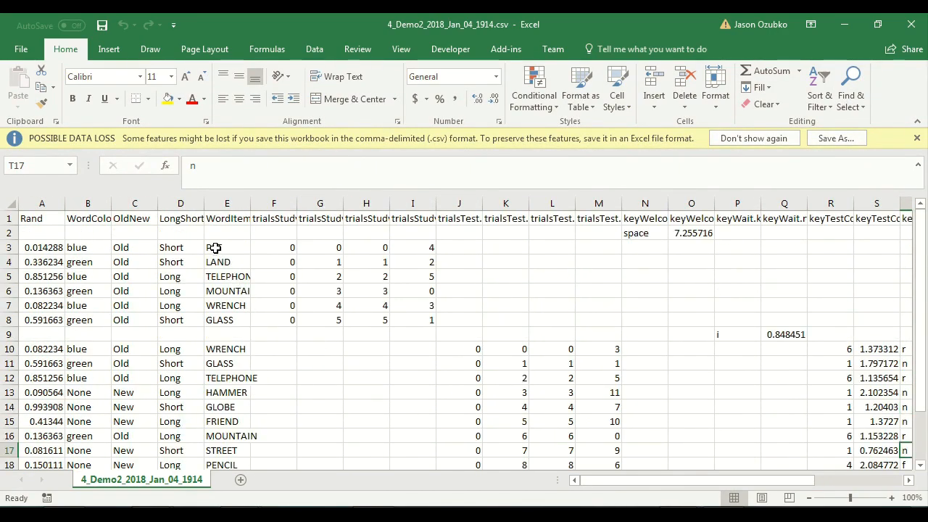
- Switch to the file browser, go up to the PsychoPy Demo folder and open word_stimuli.xlsx
left_click(368, 514)
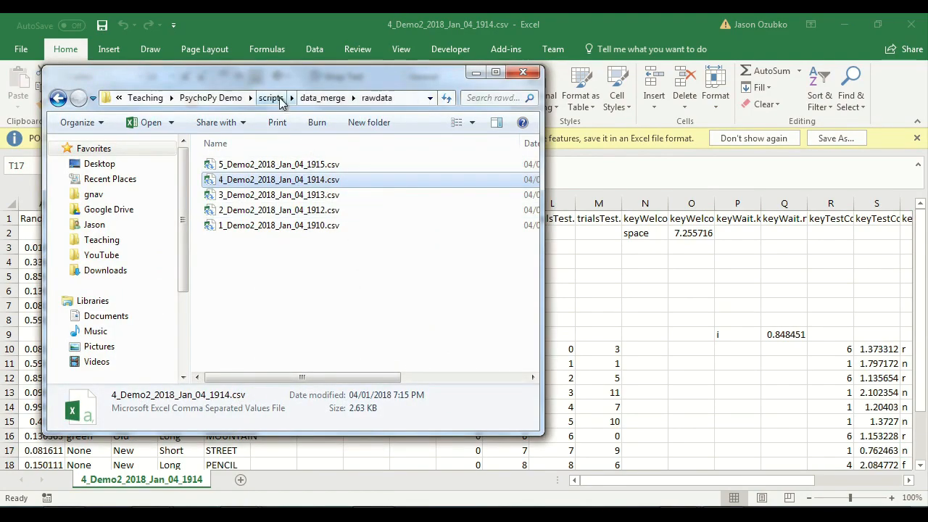
left_click(274, 99)
left_click(309, 97)
double_click(268, 196)
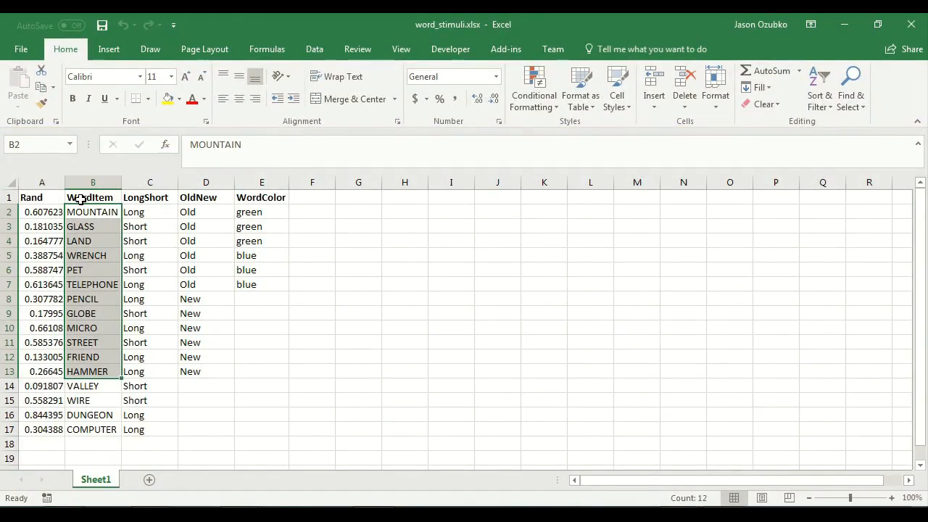
- Sort the Rand, WordItem and LongShort columns by Rand from smallest to largest, and check the reshuffled words
left_click_drag(42, 182, 150, 187)
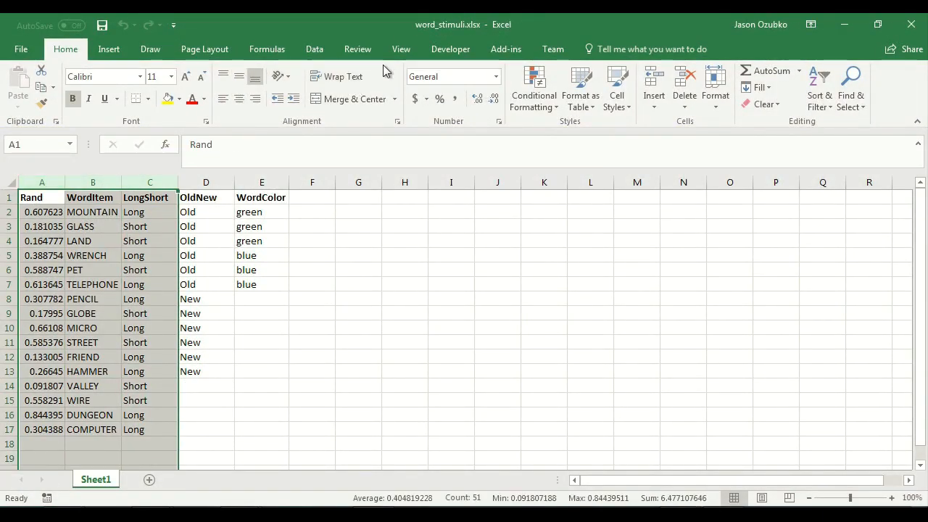
left_click(324, 52)
left_click(411, 85)
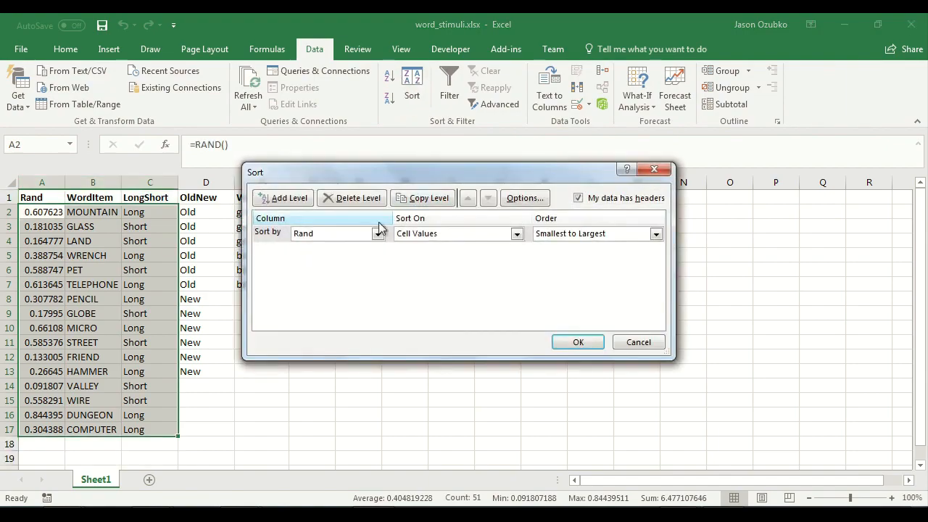
left_click(574, 343)
left_click_drag(83, 211, 116, 287)
left_click(123, 335)
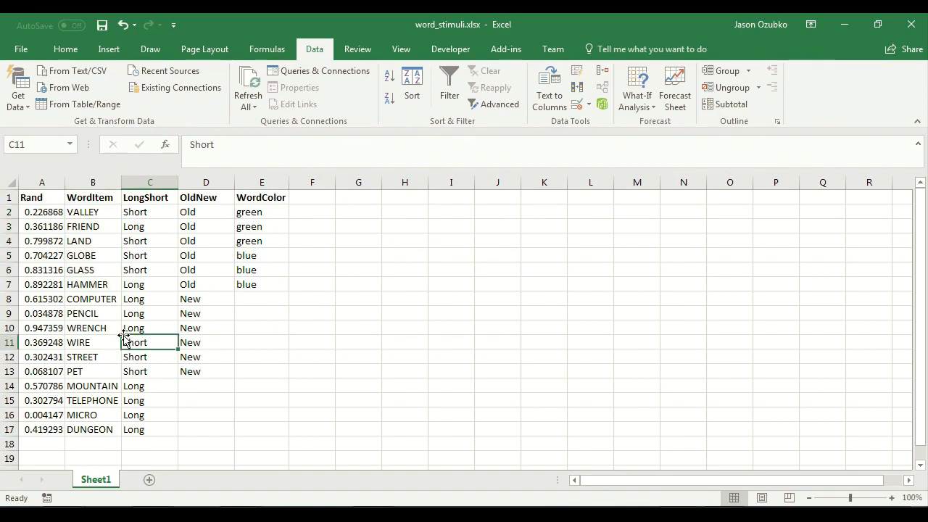
- Minimize word_stimuli.xlsx, review the study and test words in 4_Demo2_2018_Jan_04_1914.csv, and close that CSV file
left_click(845, 24)
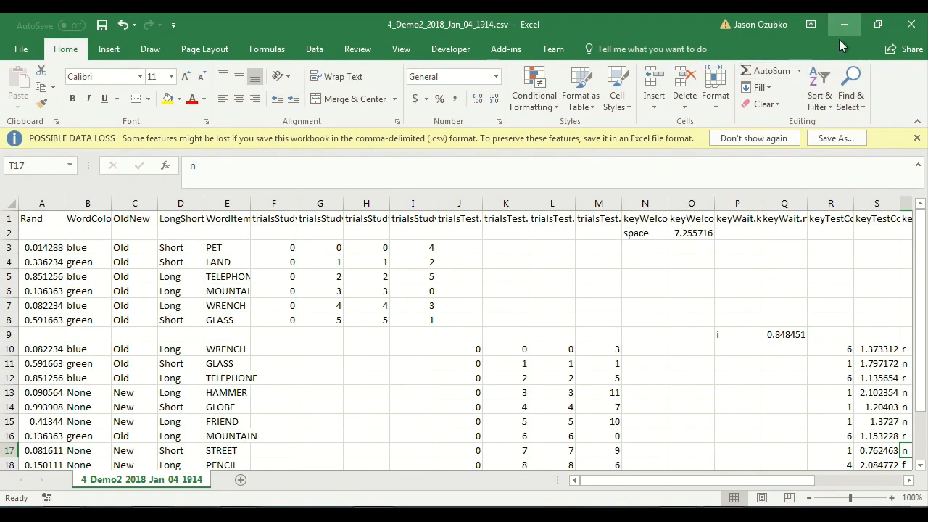
left_click_drag(226, 249, 219, 308)
left_click(224, 323)
scroll(408, 340, "down", 2)
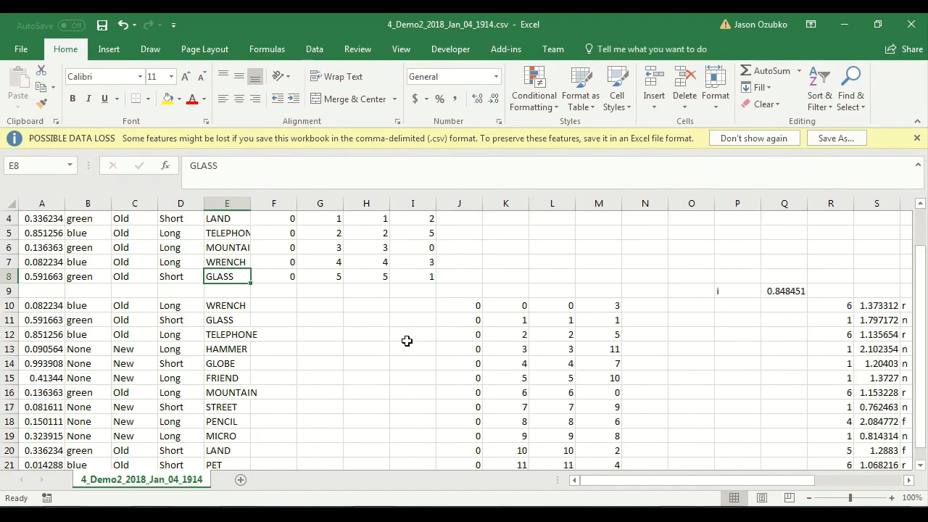
left_click_drag(692, 480, 460, 490)
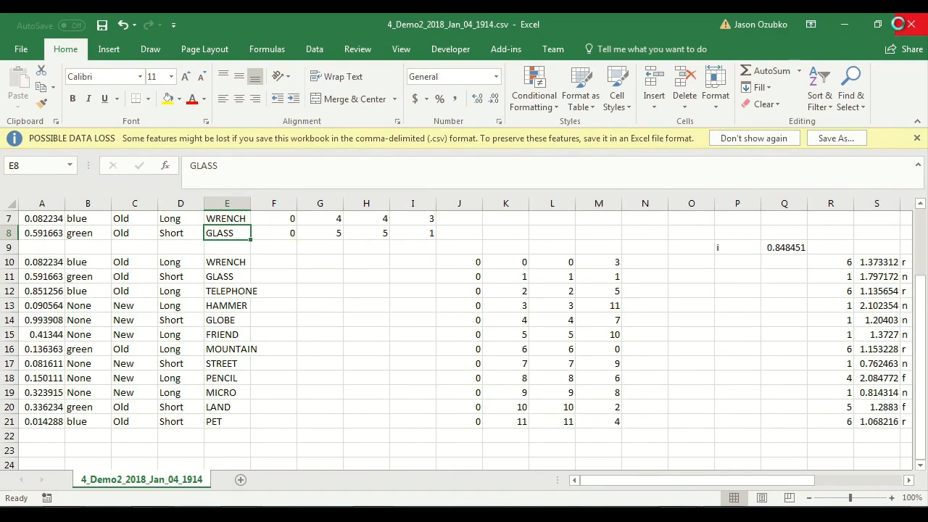
left_click(909, 25)
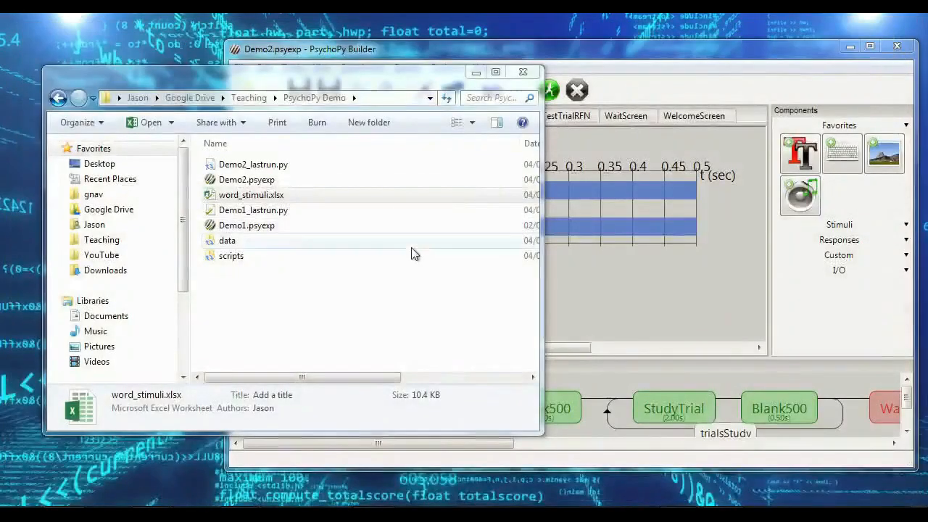
- Open data_merge_v3.py from the data_merge folder inside scripts and review its merging code
double_click(256, 259)
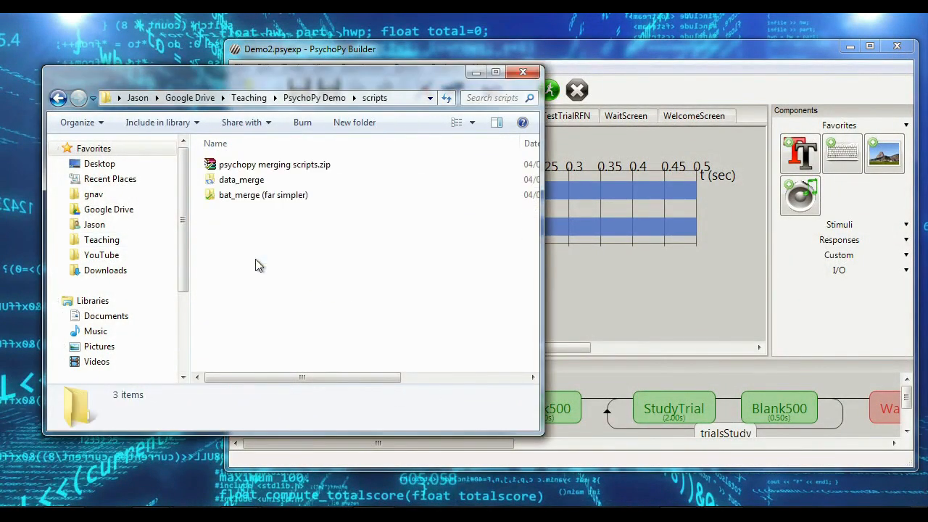
double_click(260, 181)
double_click(250, 164)
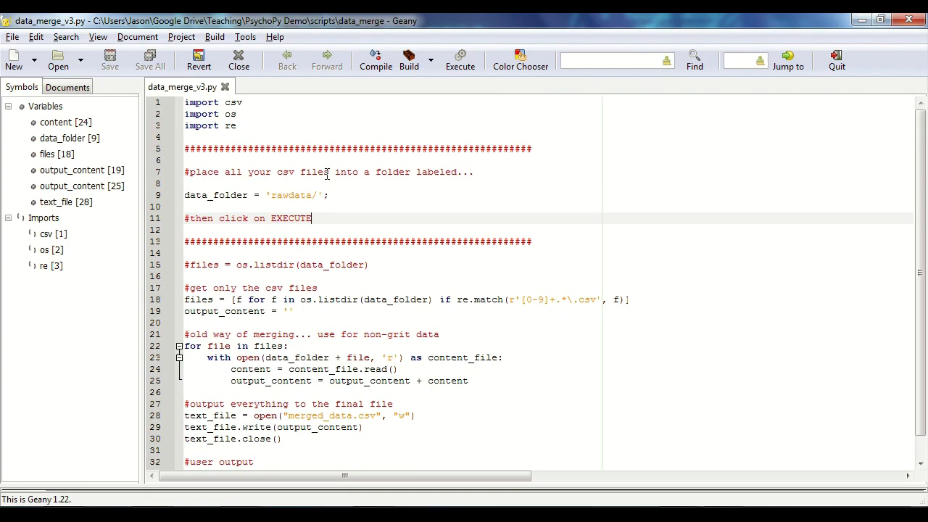
scroll(328, 174, "down", 1)
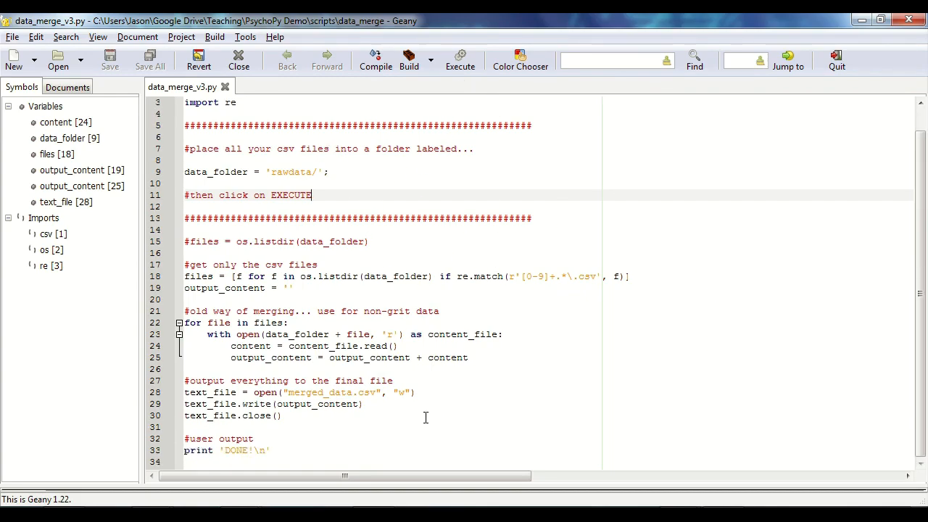
- Switch to the file browser, check the CSV files in the rawdata folder and return to data_merge
key("alt+Tab")
double_click(239, 182)
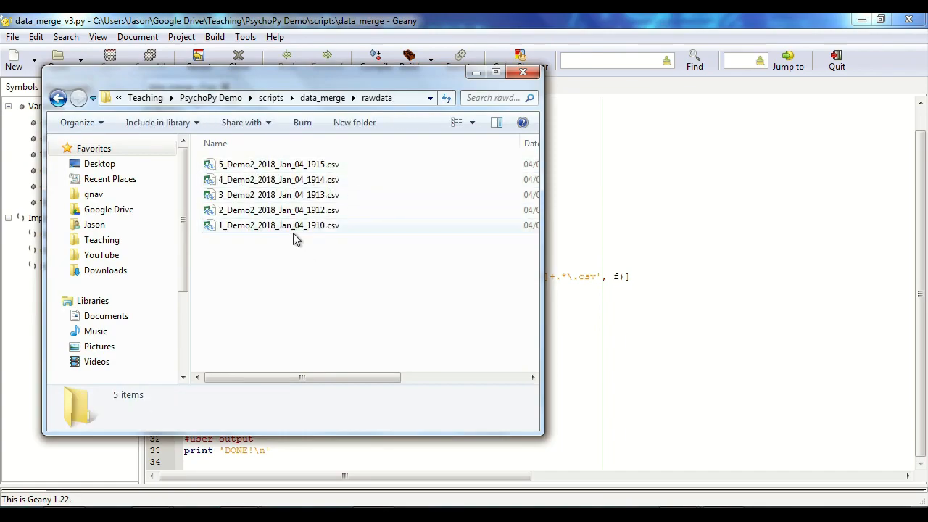
left_click(322, 97)
- Execute data_merge_v3.py in Geany, dismiss its console window, and open merged_data.csv from the data_merge folder
key("alt+Tab")
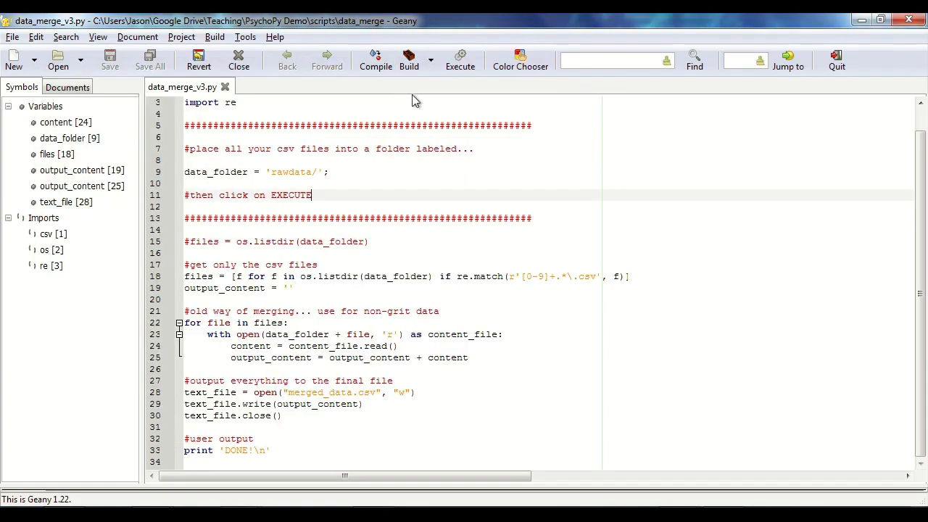
left_click(461, 61)
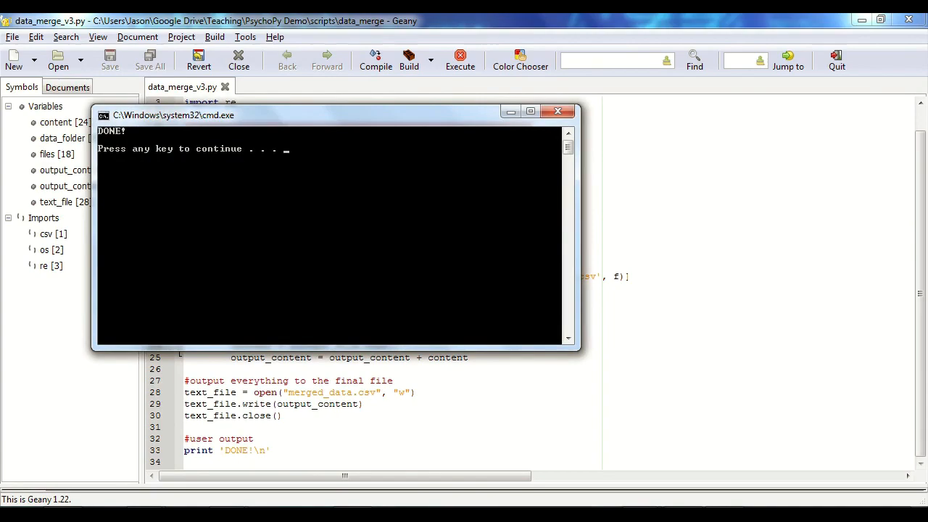
key("alt+Tab")
left_click(559, 281)
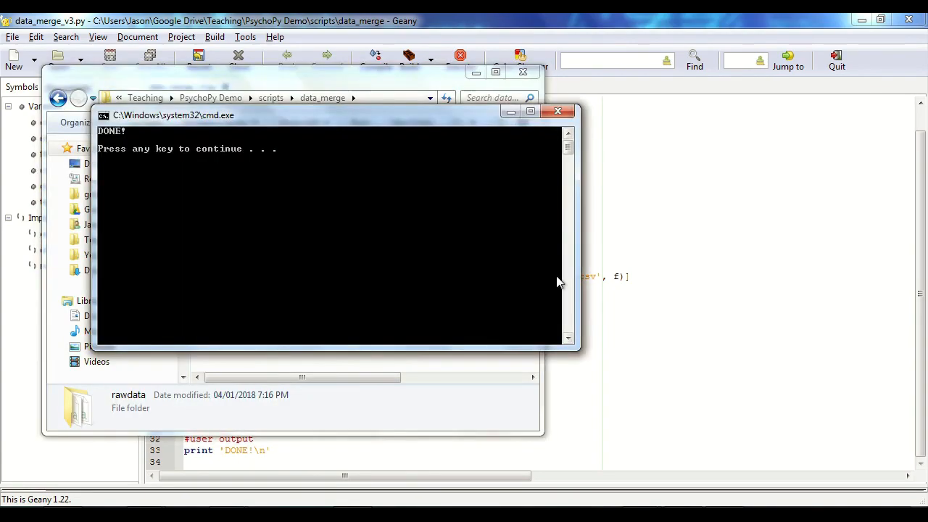
key("Return")
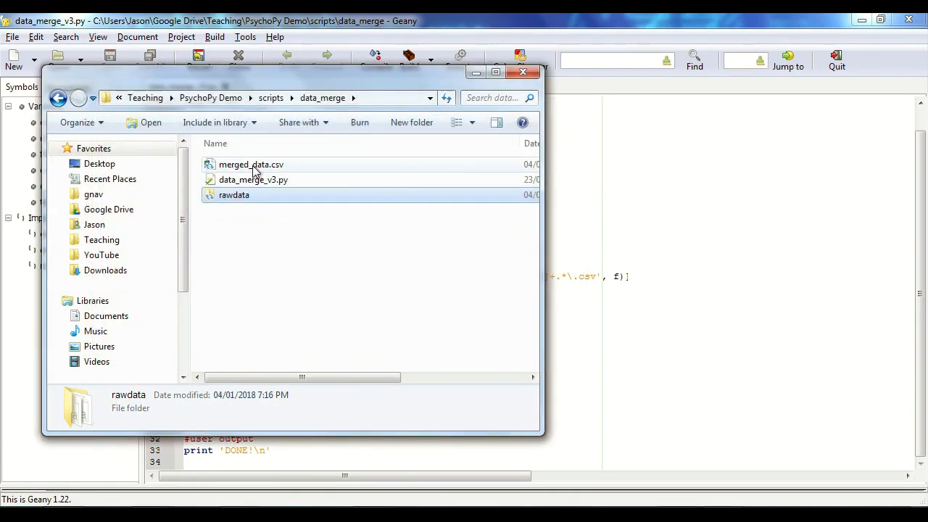
double_click(252, 165)
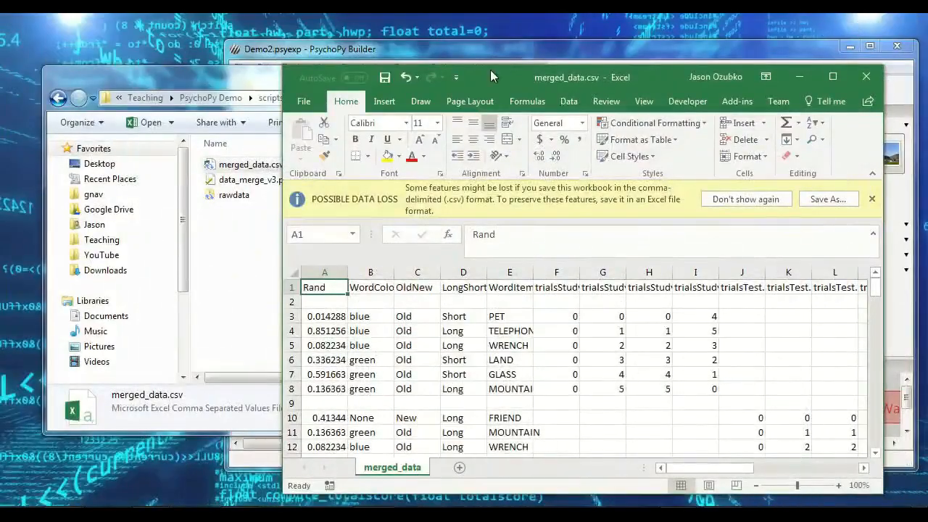
- Clear the file browser out of the way and maximize the merged_data.csv window
left_click(210, 110)
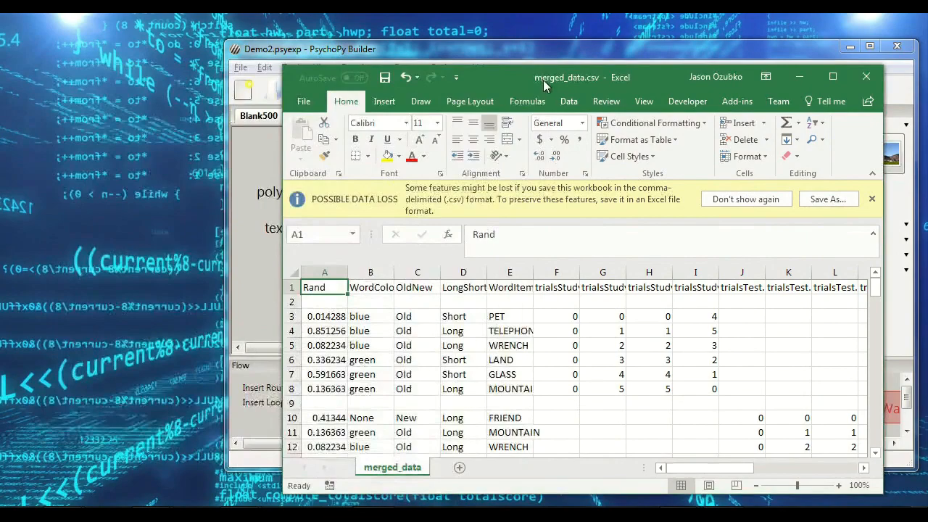
left_click_drag(543, 80, 309, 59)
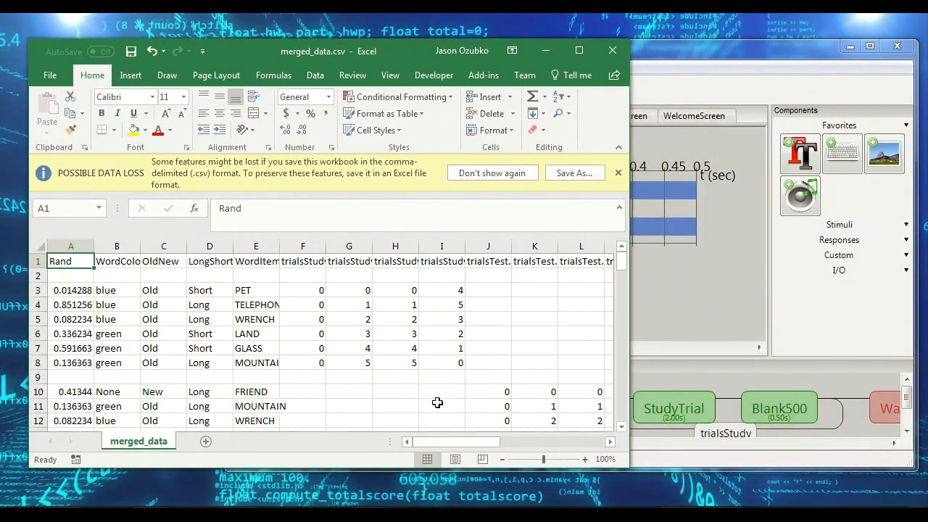
left_click(579, 50)
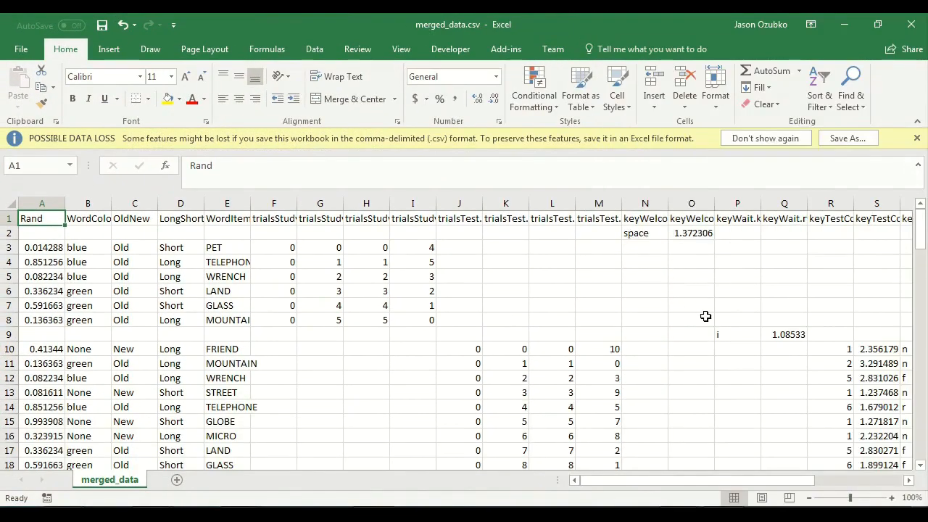
- Check the participant column in merged_data.csv from the first row down to the last merged row
left_click_drag(801, 480, 852, 480)
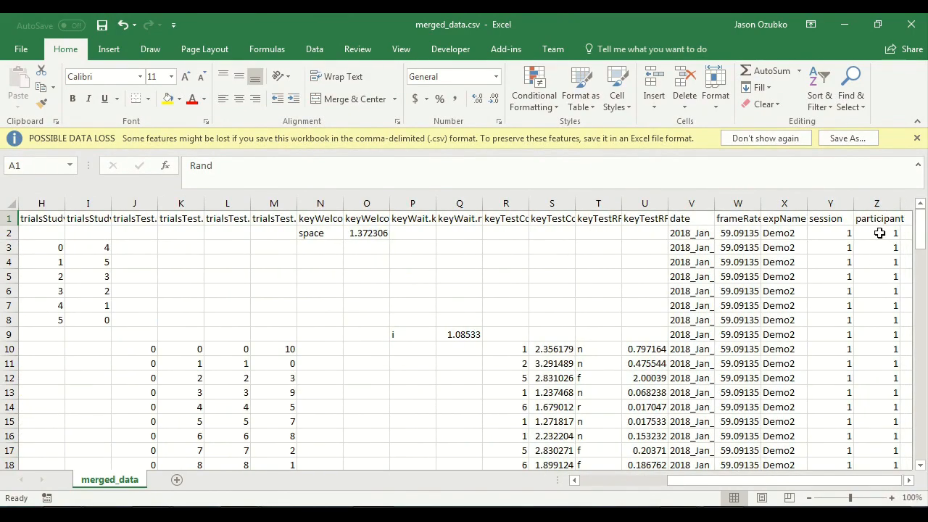
left_click_drag(878, 233, 878, 248)
left_click_drag(858, 354, 872, 389)
scroll(872, 389, "down", 15)
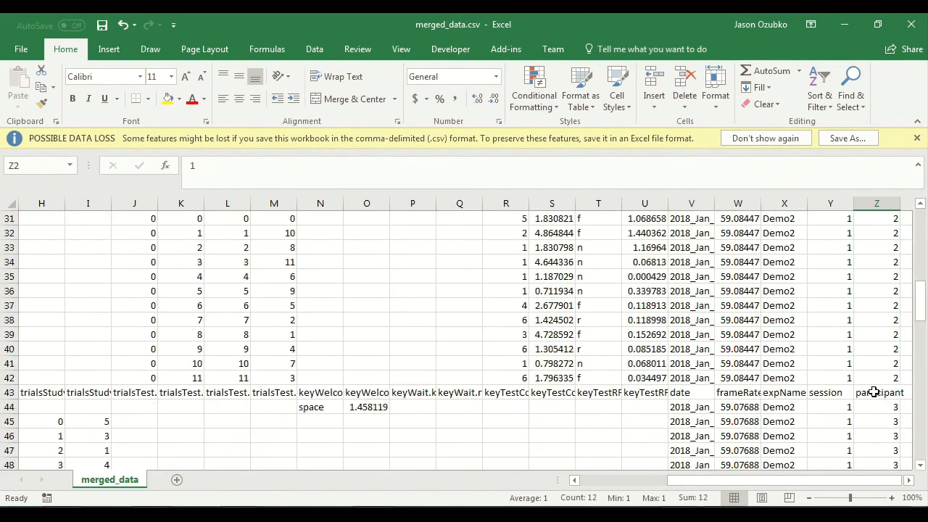
scroll(873, 392, "down", 14)
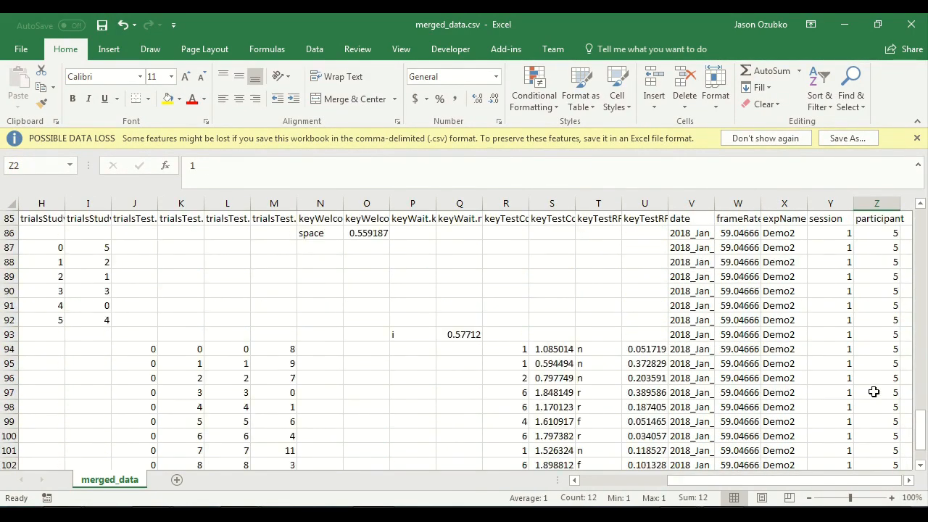
scroll(873, 390, "down", 4)
scroll(872, 390, "up", 4)
scroll(867, 398, "down", 2)
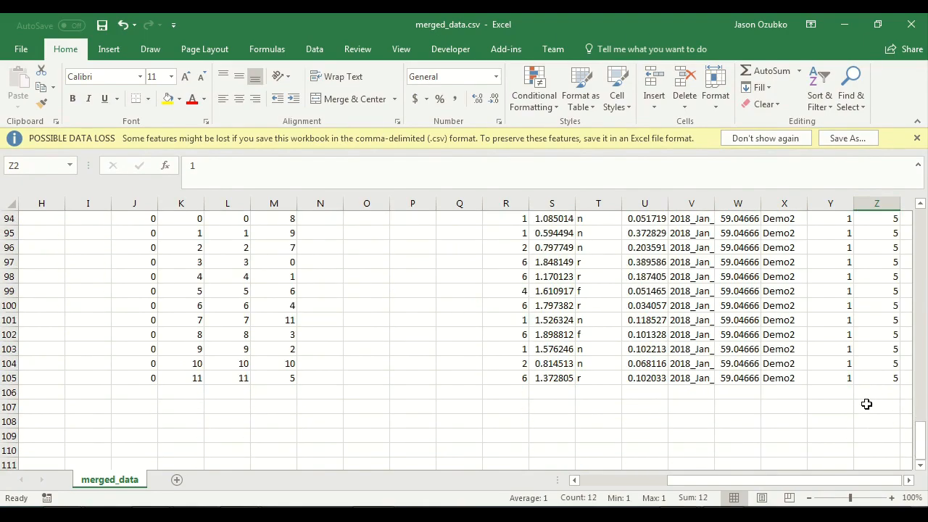
- Review the word, trial and response columns across the merged rows, including the repeated header row between participants
left_click_drag(837, 485, 754, 484)
scroll(307, 336, "up", 20)
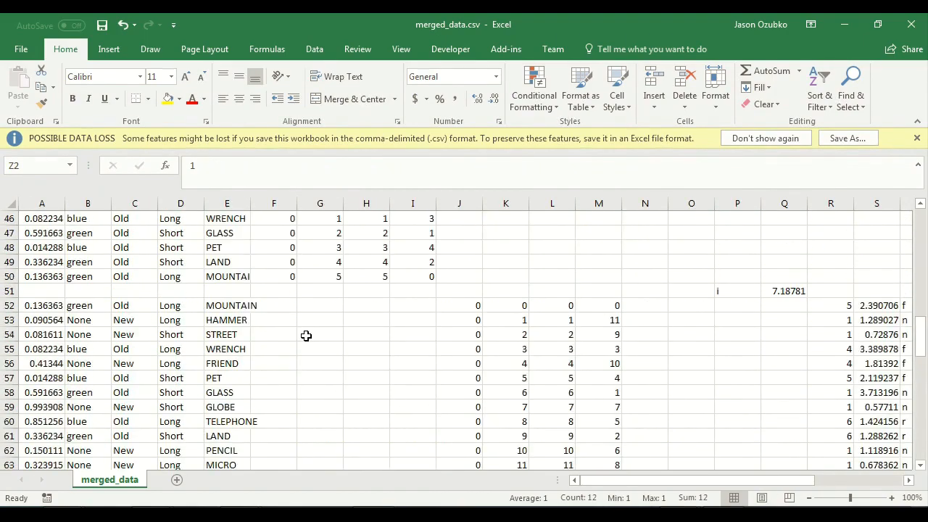
scroll(306, 335, "up", 4)
scroll(306, 335, "down", 2)
left_click_drag(798, 480, 886, 480)
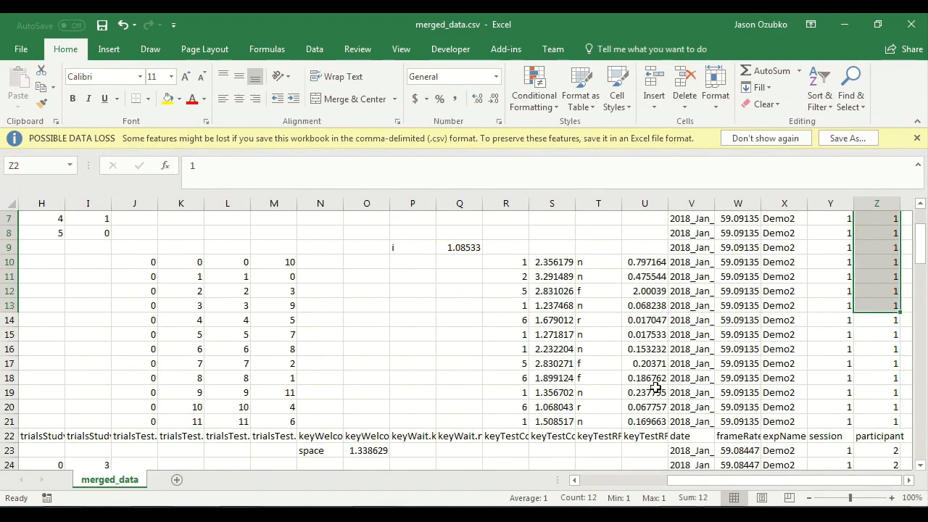
scroll(682, 347, "up", 2)
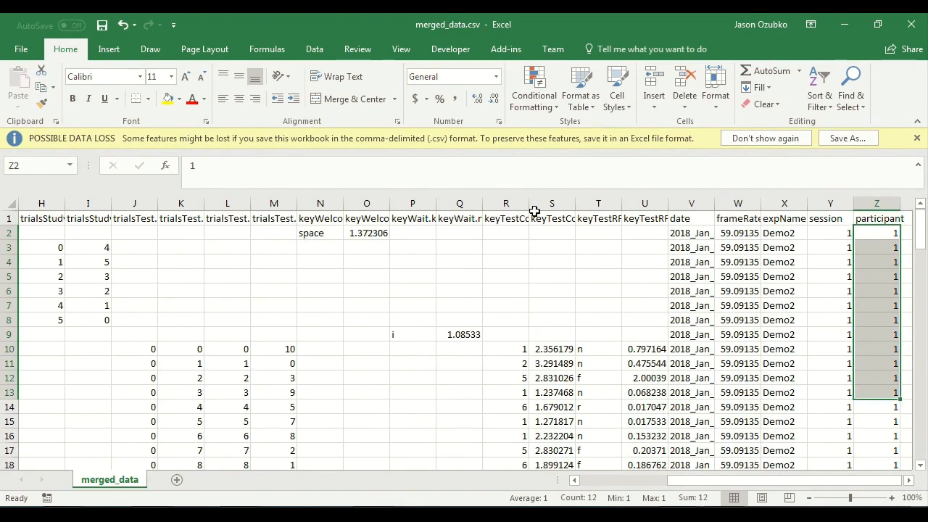
scroll(512, 260, "down", 2)
scroll(513, 286, "up", 1)
scroll(518, 305, "down", 1)
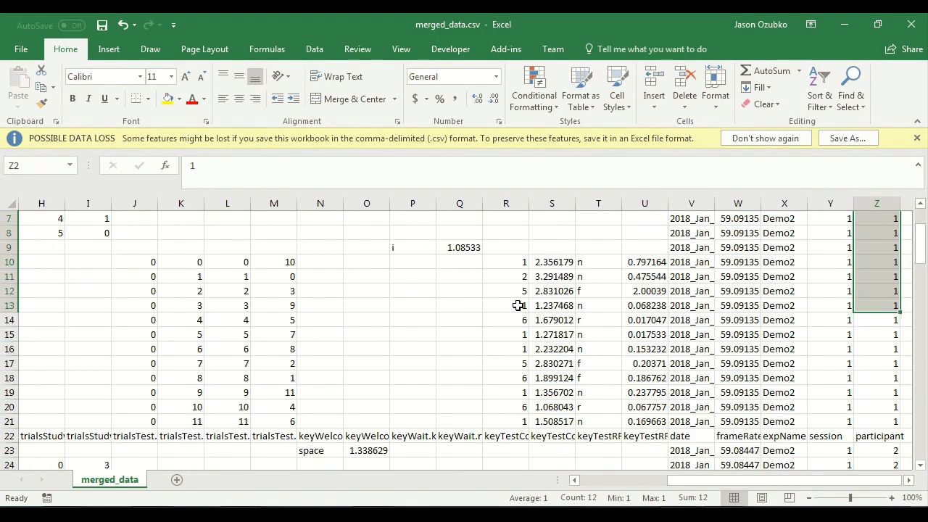
- Examine the first participant's test-trial confidence responses in column R, starting at row 10
left_click(517, 262)
left_click(517, 273)
left_click(515, 290)
left_click(516, 305)
left_click(515, 258)
left_click(514, 320)
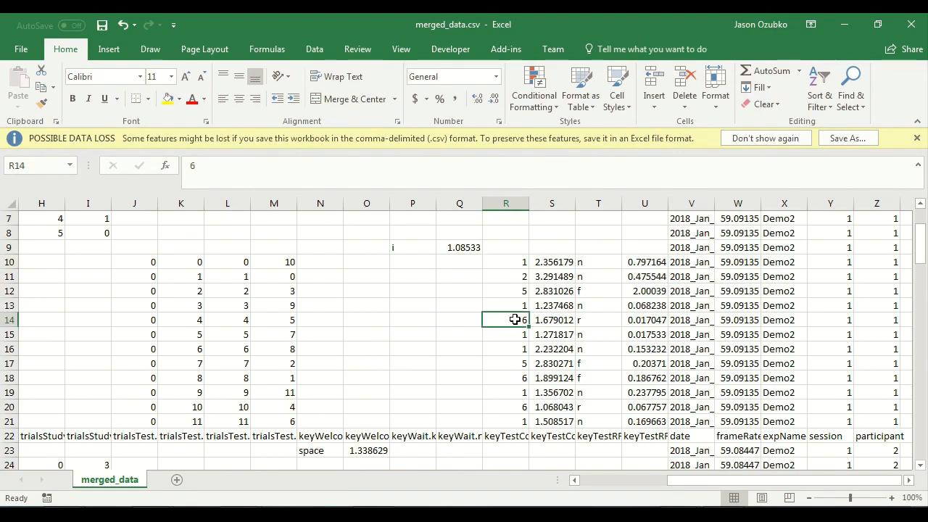
left_click_drag(522, 281, 509, 361)
left_click(519, 335)
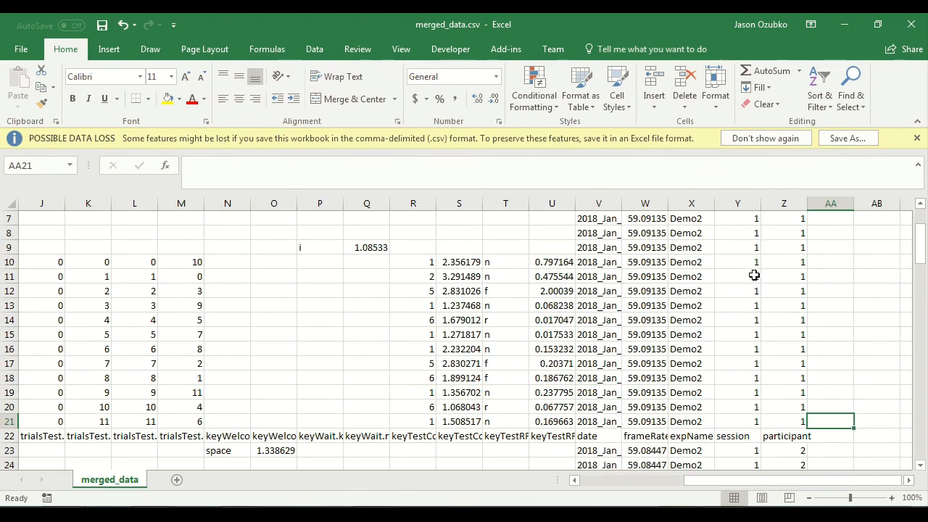
- Enter the formula =IF(R10>=4,"1","0") in cell AA10 to code the response as yes or no
left_click(824, 265)
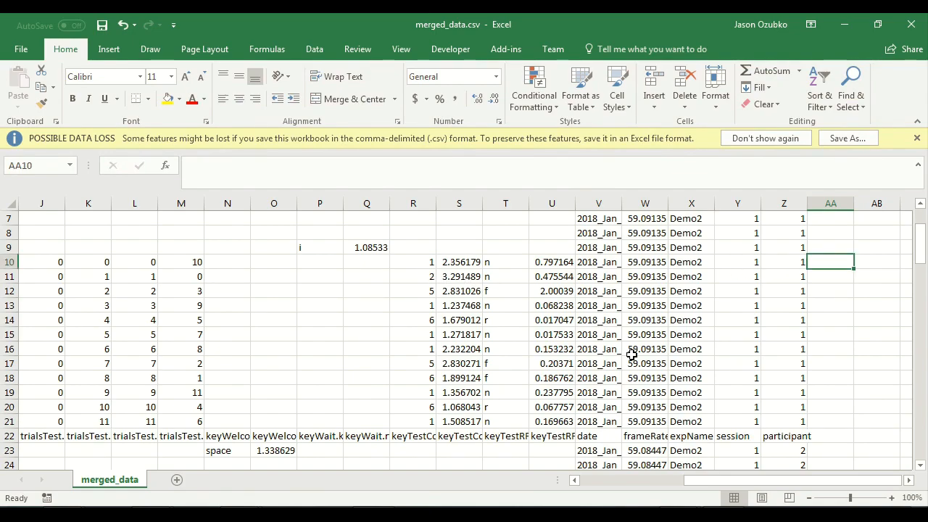
type("=")
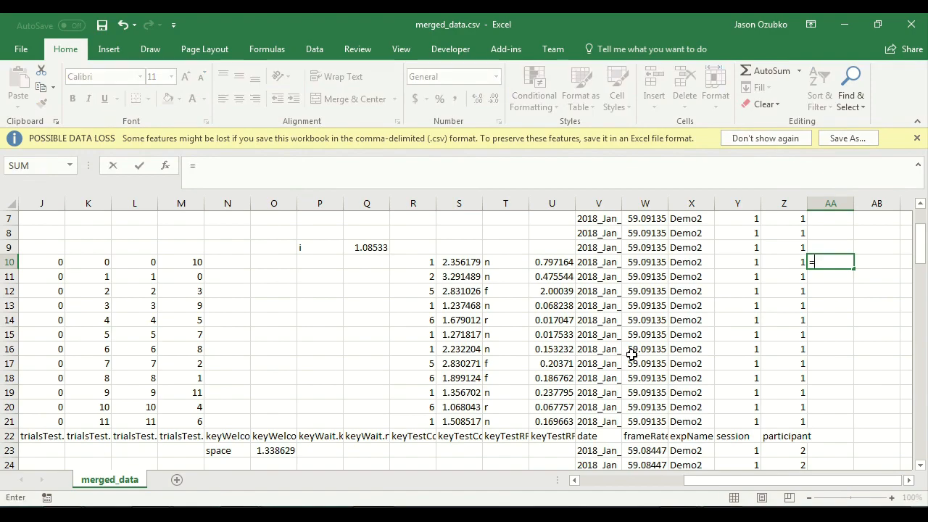
type("if(")
key("Left")
key("Left")
key("Left")
key("Left")
key("Left")
key("Left")
key("Left")
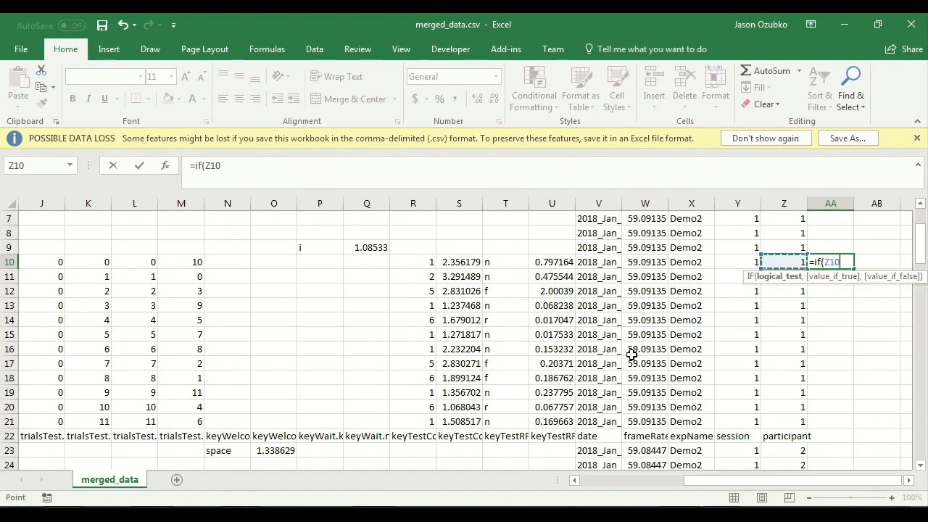
key("Left")
key("Left")
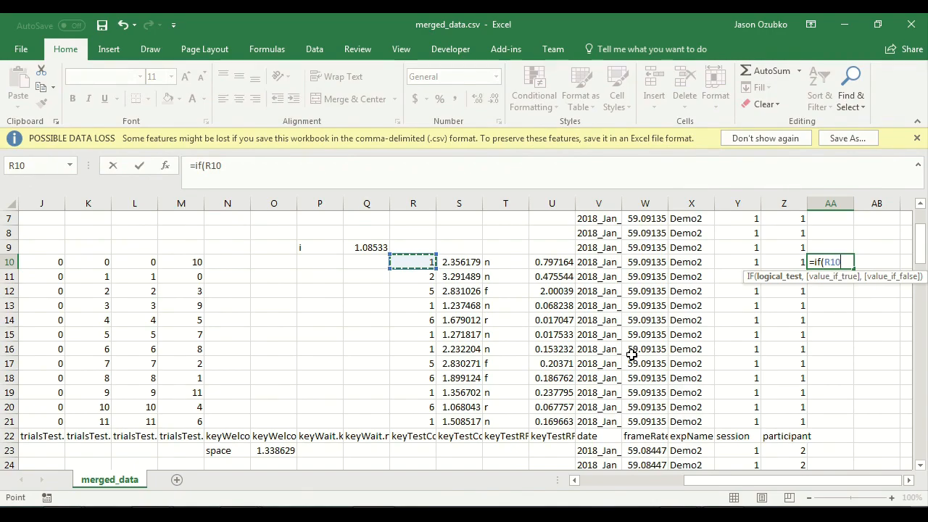
type(">=4,")
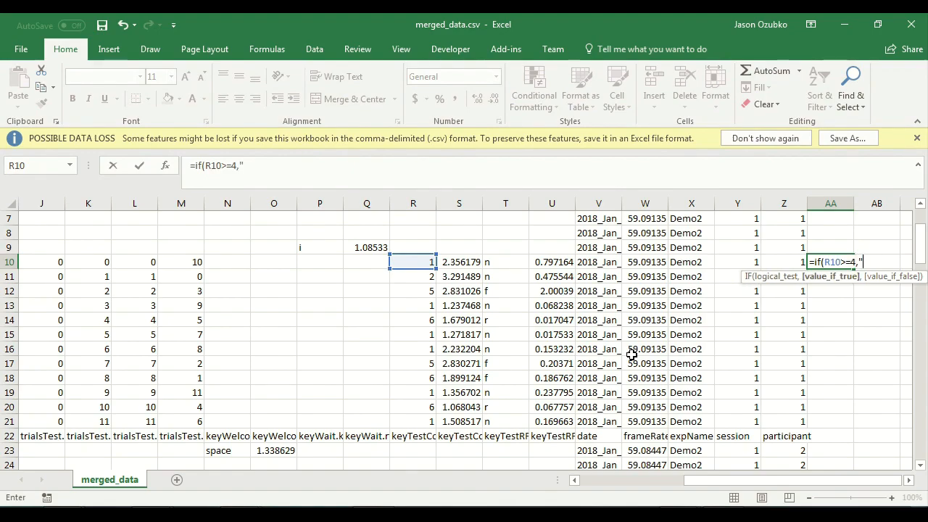
type("\",\"0")
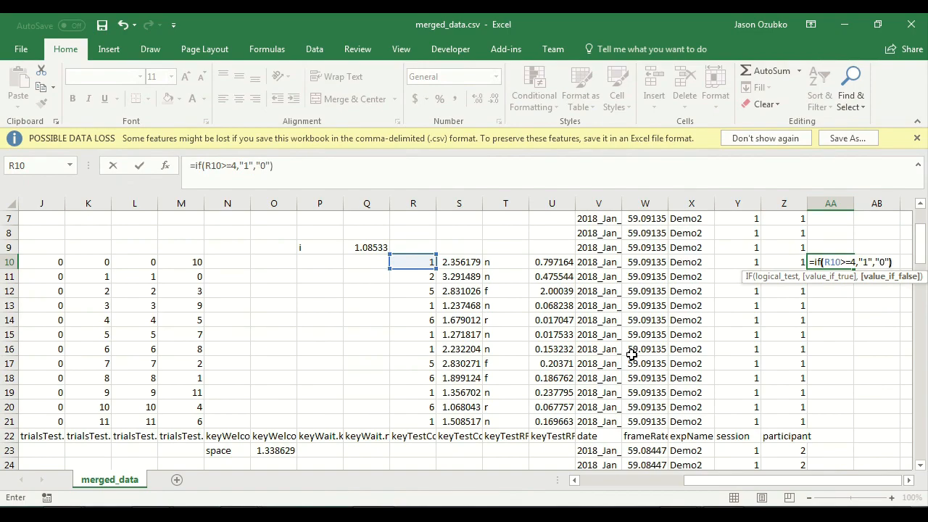
key("Return")
- Copy the AA10 formula into AA11:AA21 for the rest of the first participant's test trials
key("Up")
key("ctrl+c")
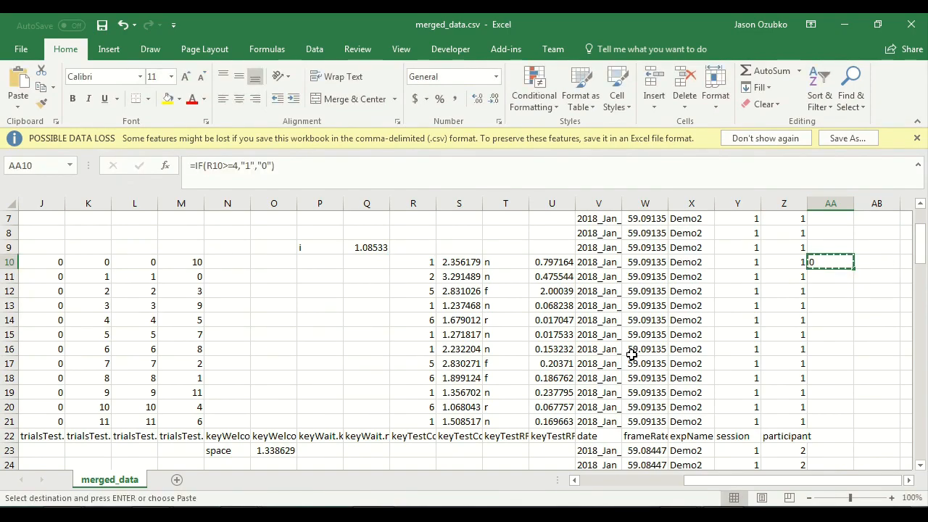
key("Down")
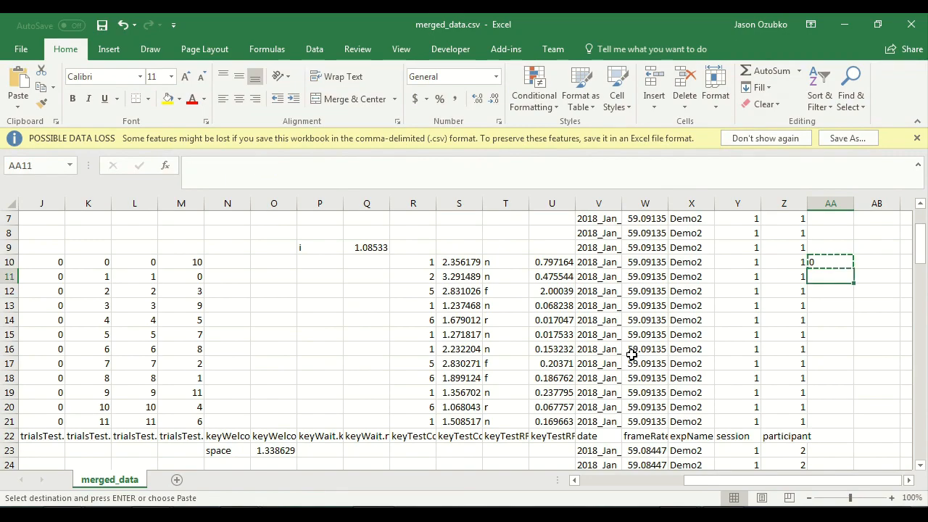
key("shift+Down")
key("shift+Down")
key("shift+Down")
key("shift+Down")
key("shift+Down")
key("shift+Down")
key("shift+Down")
key("shift+Down")
key("shift+Down")
key("shift+Down")
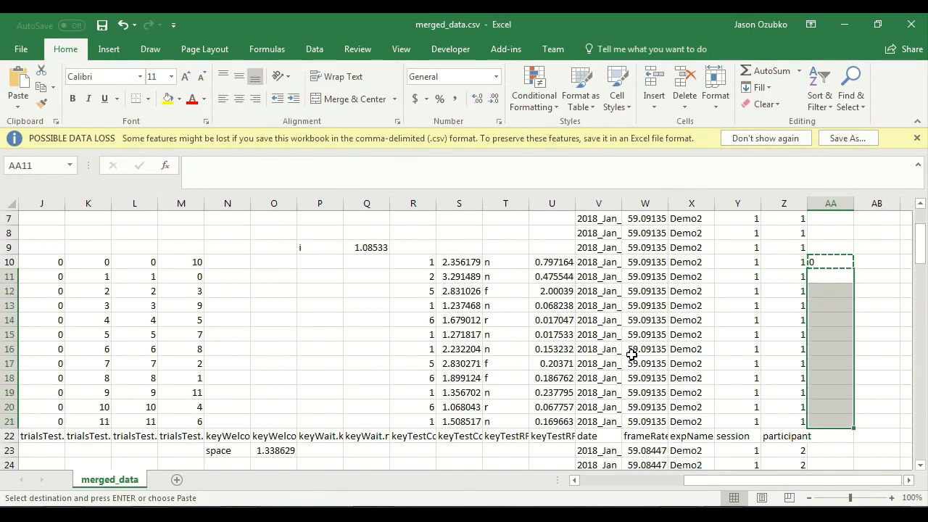
key("ctrl+v")
key("Right")
key("Left")
key("Up")
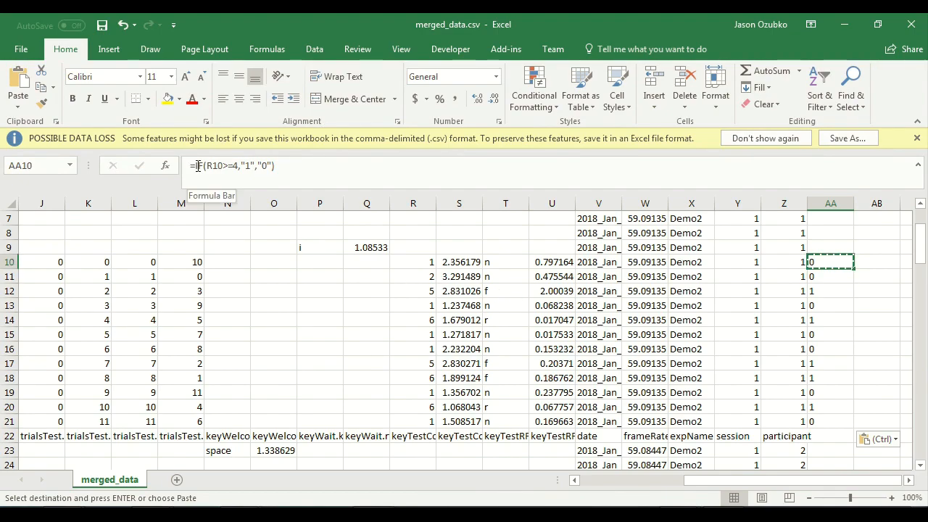
- Enter p_yes as the header of the new column in cell AA1
scroll(804, 290, "up", 2)
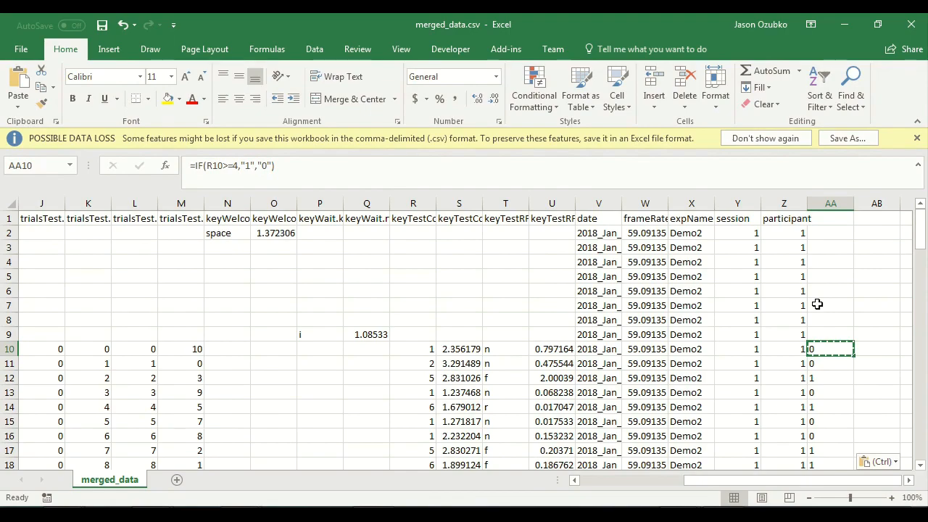
left_click_drag(833, 239, 833, 336)
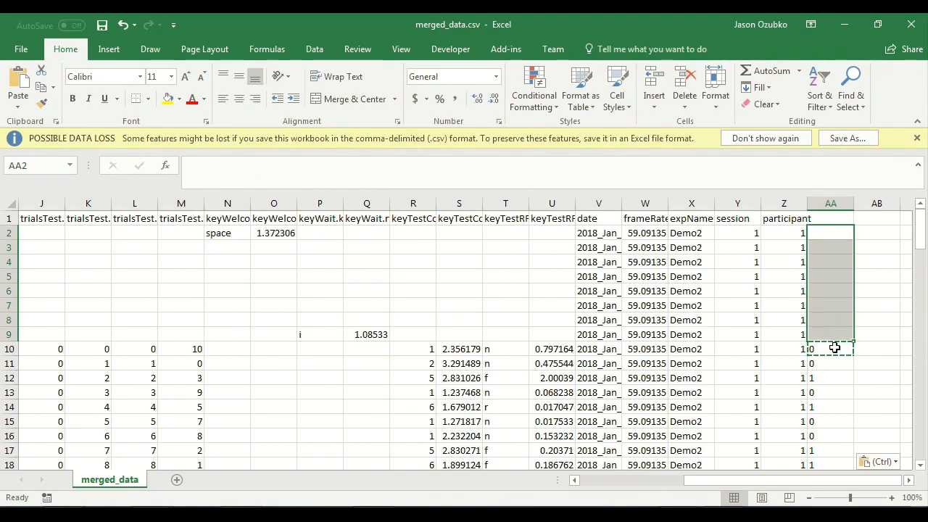
left_click(834, 347)
left_click(820, 214)
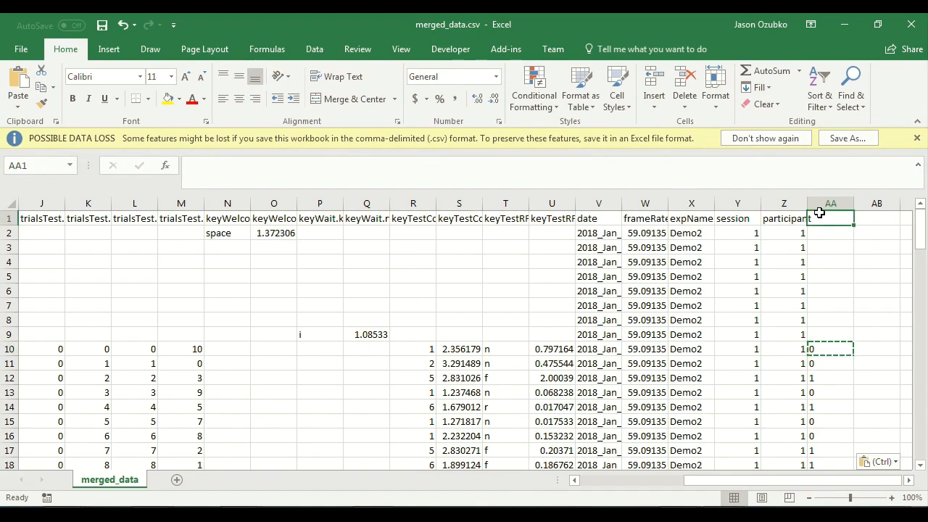
type("p_yes")
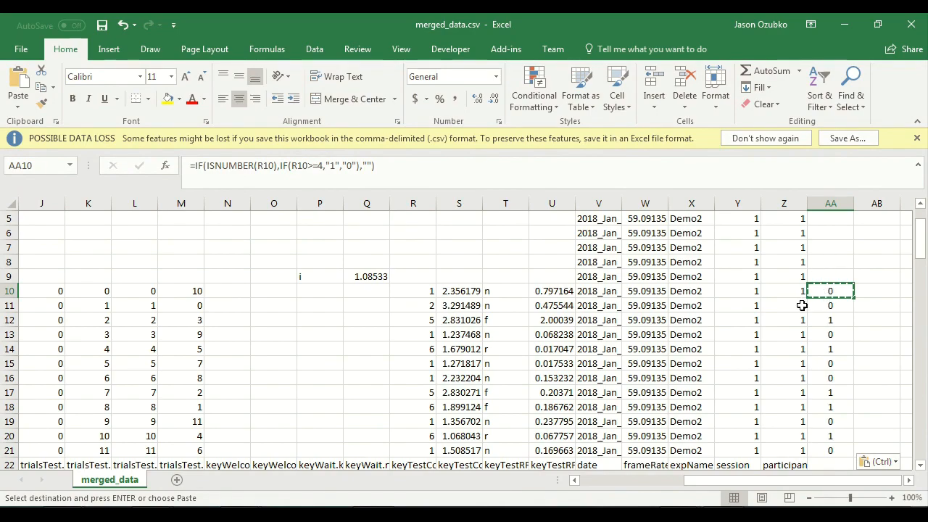
- Review the extended ISNUMBER formula in AA10 and the p_yes header above it
left_click(272, 168)
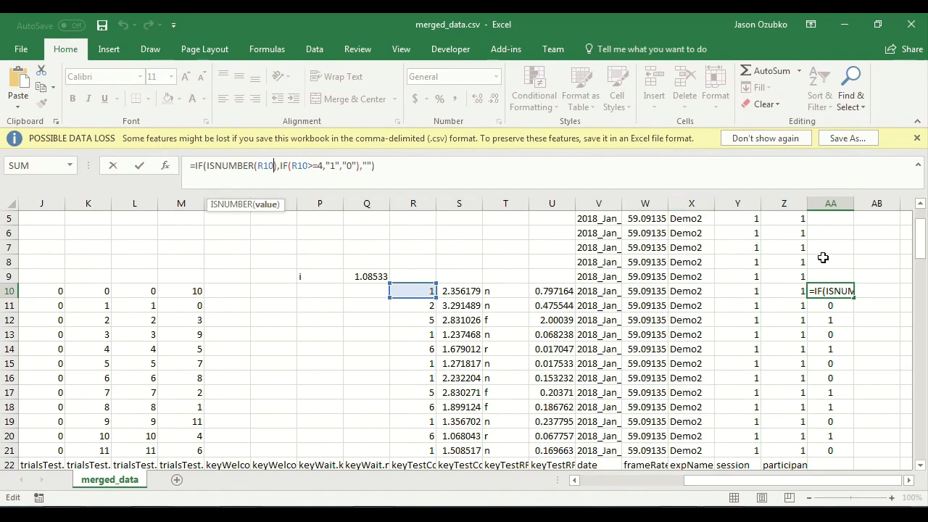
key("ctrl+Return")
key("ctrl+c")
scroll(825, 255, "up", 1)
scroll(825, 255, "up", 1)
left_click(833, 218)
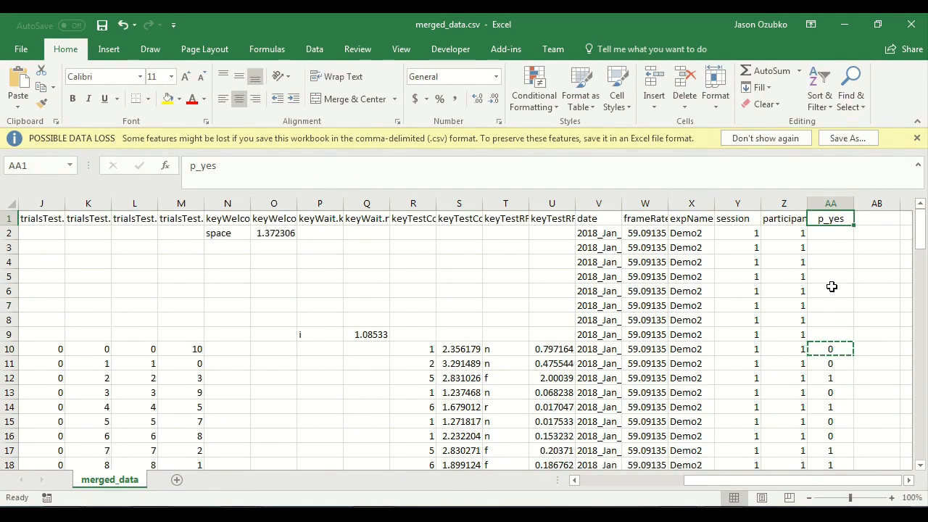
left_click(825, 349)
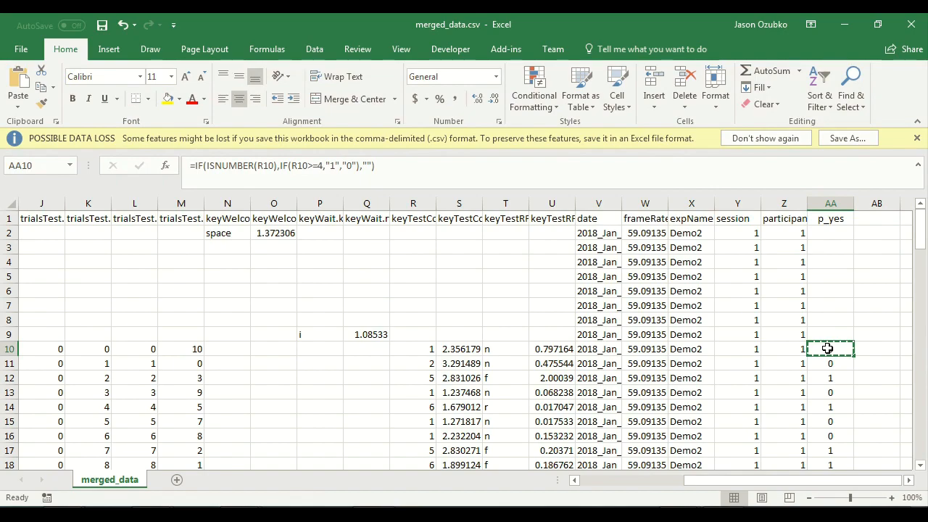
- Compare the responses in column R with the coded p_yes values in column AA, continuing into the second participant's rows
scroll(377, 321, "down", 2)
key("ctrl+v")
left_click_drag(418, 262, 418, 421)
scroll(825, 331, "up", 1)
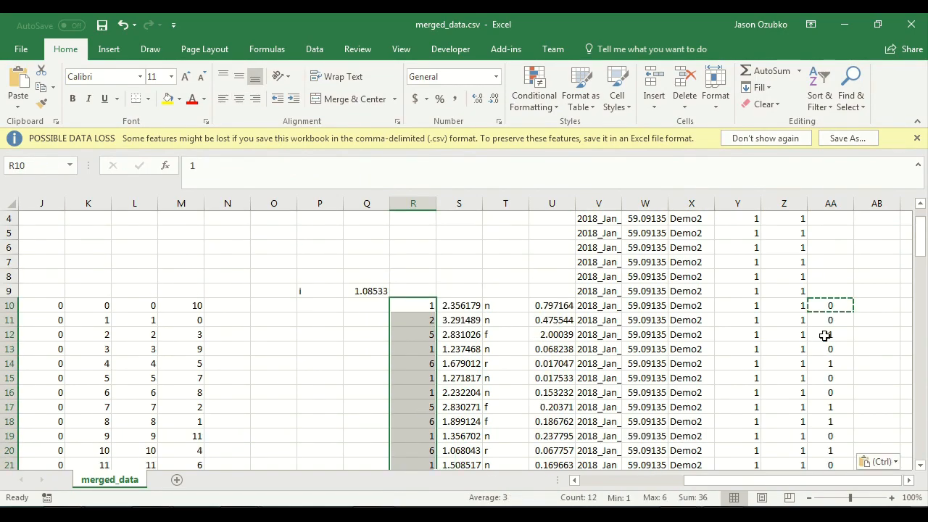
left_click(830, 307)
scroll(830, 306, "down", 1)
scroll(829, 319, "down", 1)
left_click(829, 388)
scroll(830, 388, "down", 4)
left_click(831, 328)
scroll(830, 329, "up", 2)
left_click(818, 305)
left_click(831, 349)
left_click(833, 378)
left_click(829, 421)
scroll(830, 424, "up", 1)
scroll(830, 425, "up", 4)
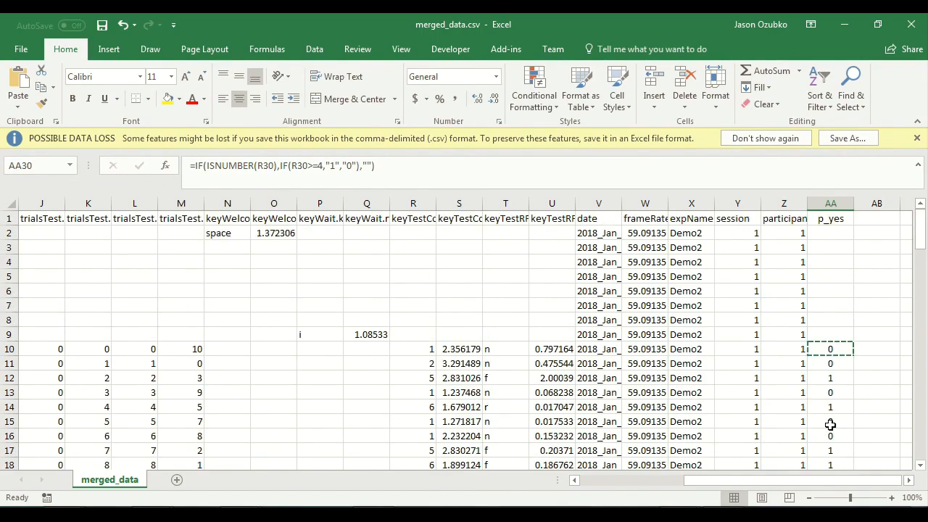
- Review the p_yes header in AA1 and the ISNUMBER formula in AA10
left_click(833, 219)
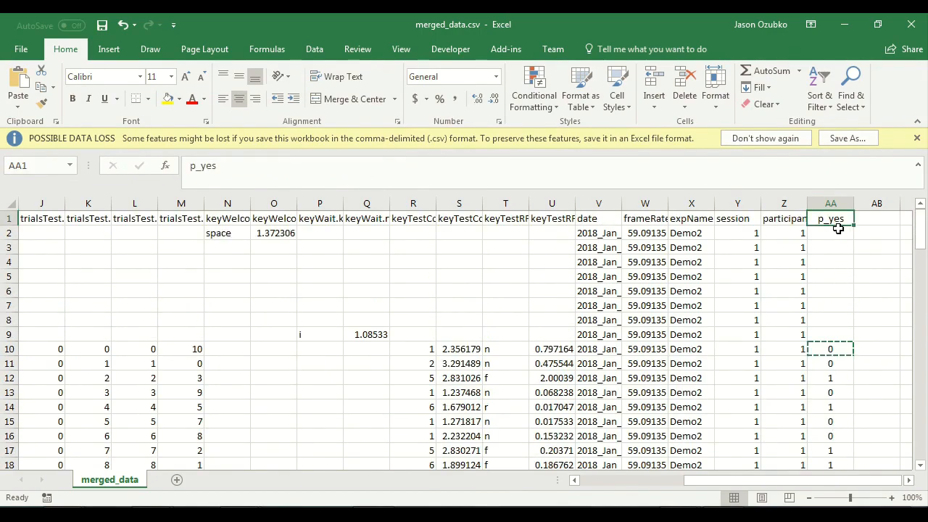
scroll(808, 288, "down", 1)
left_click(830, 304)
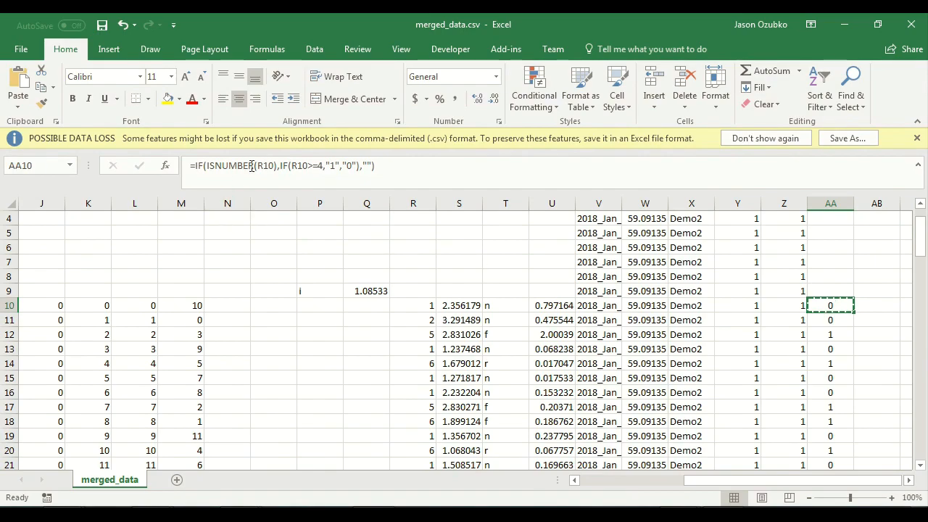
left_click(276, 165)
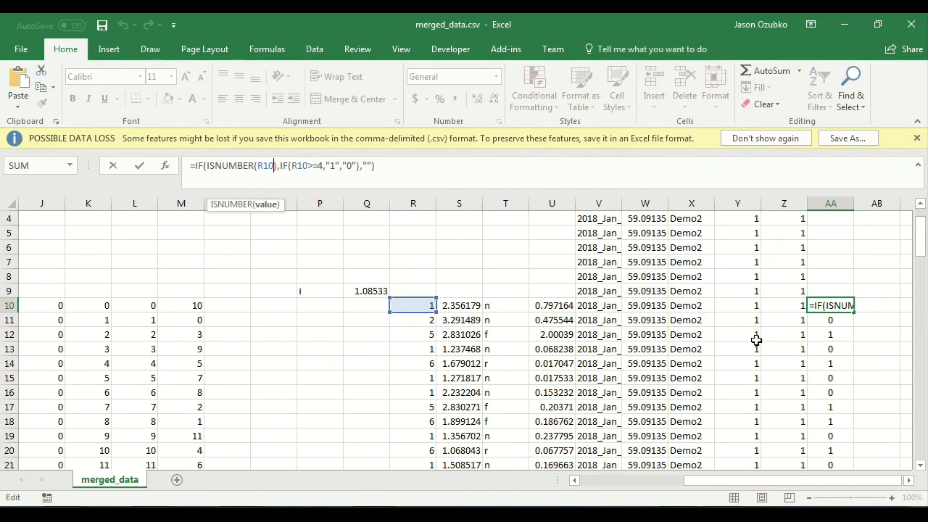
key("Escape")
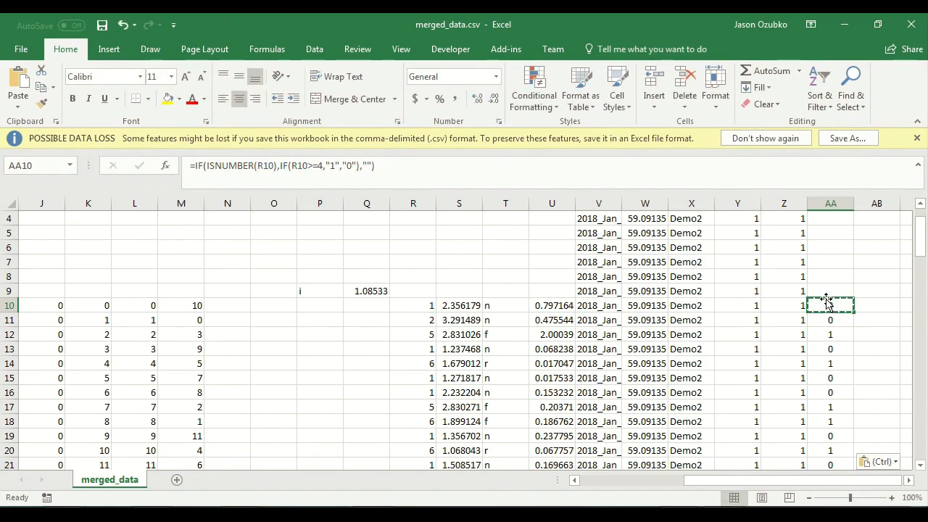
scroll(827, 303, "up", 1)
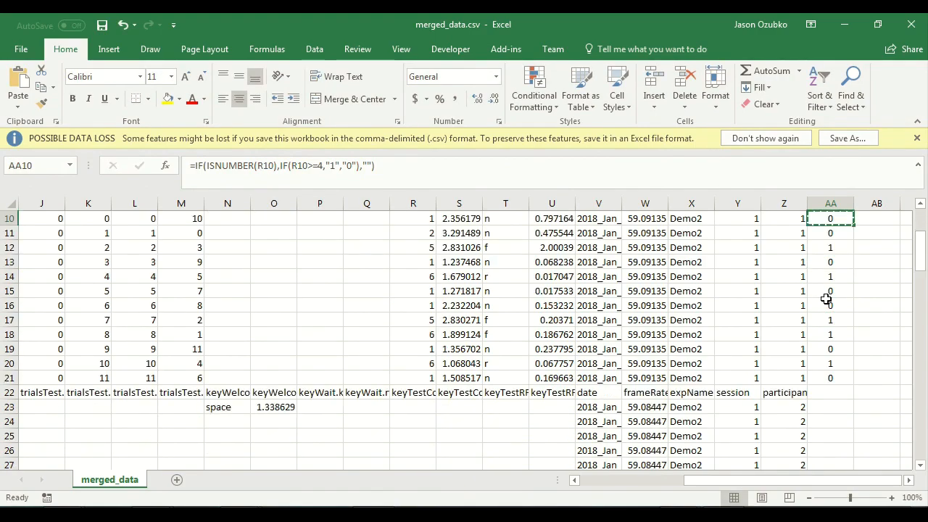
- Create a PivotTable at cell A1 of a new worksheet, using columns A through AA of merged_data as its source
left_click(176, 480)
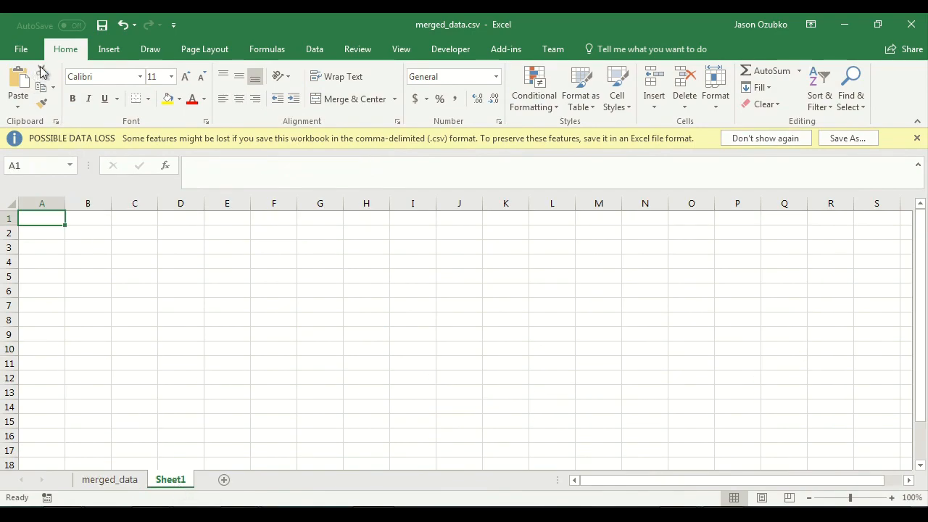
left_click(109, 48)
left_click(28, 80)
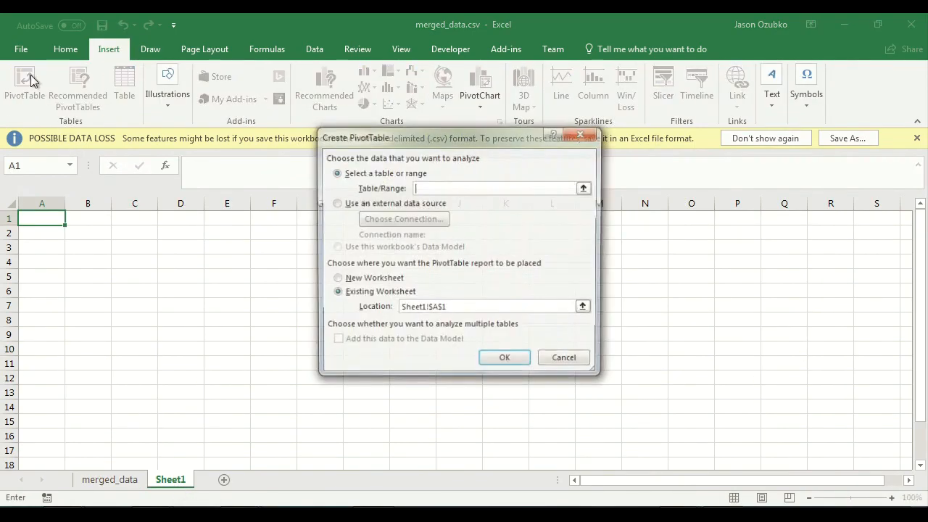
left_click(110, 479)
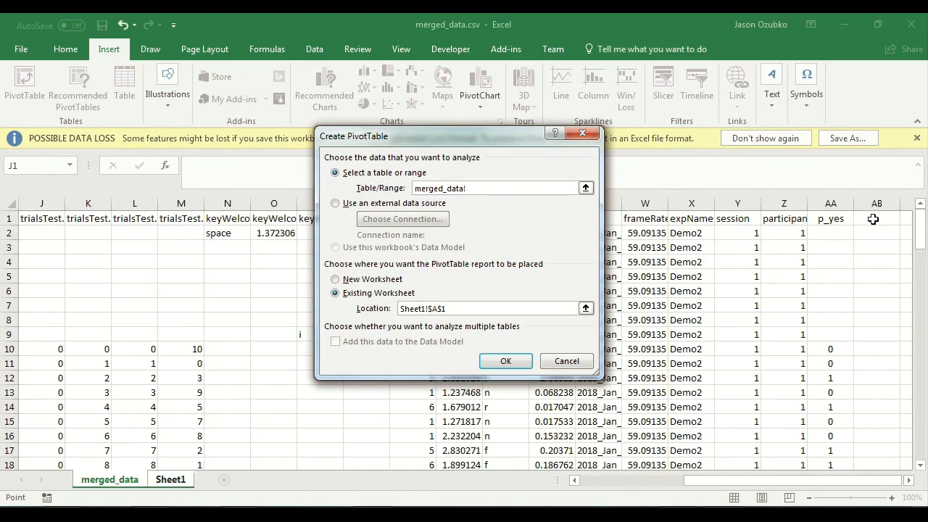
left_click(830, 203)
left_click_drag(830, 203, 2, 87)
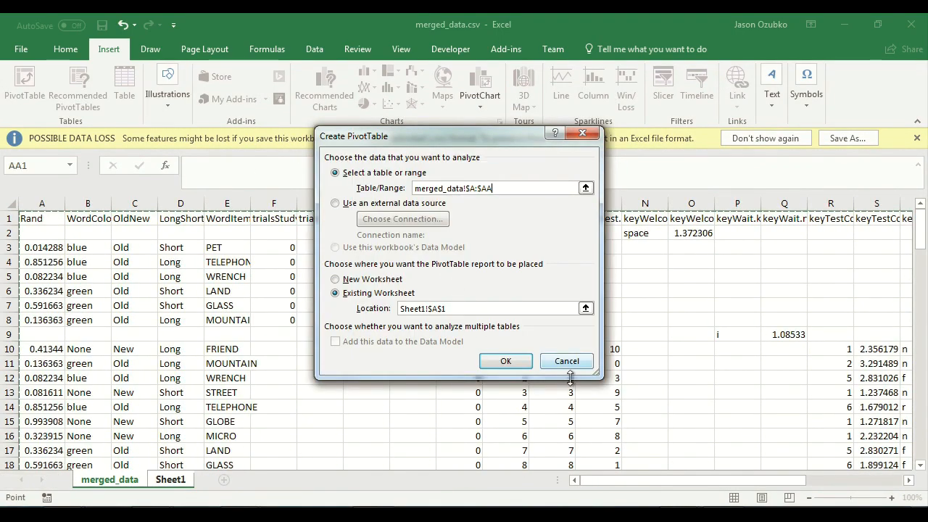
left_click(505, 361)
- Lay out the PivotTable with participant as rows, OldNew as columns and p_yes as values
left_click_drag(913, 290, 920, 332)
left_click_drag(808, 295, 801, 442)
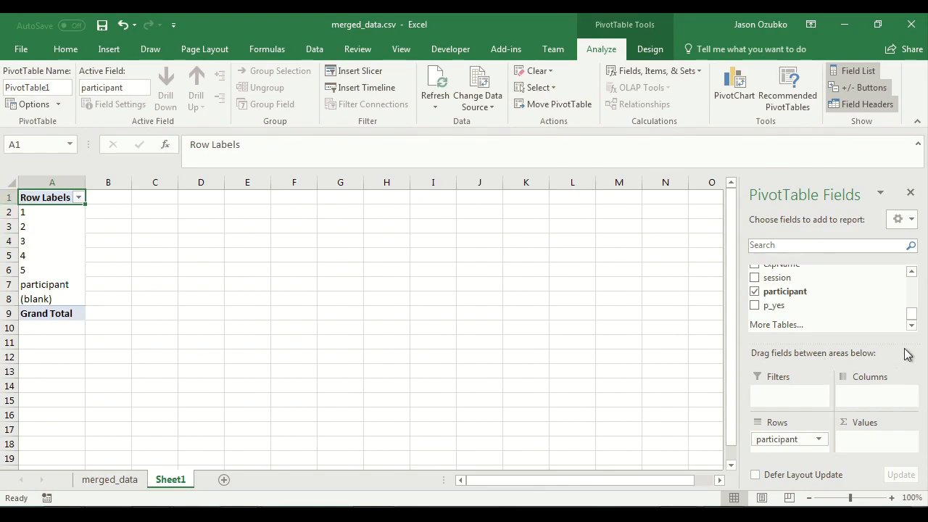
left_click_drag(774, 305, 862, 440)
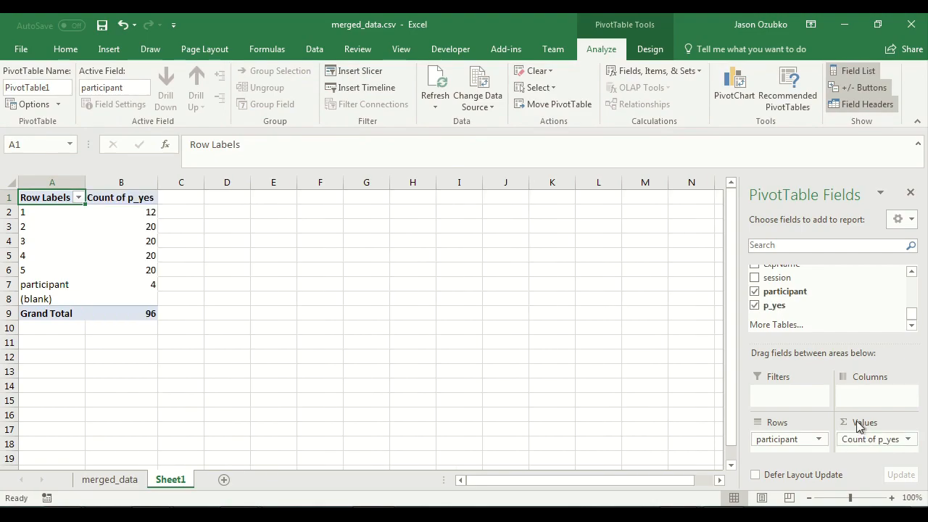
left_click_drag(912, 313, 919, 277)
left_click_drag(788, 298, 877, 396)
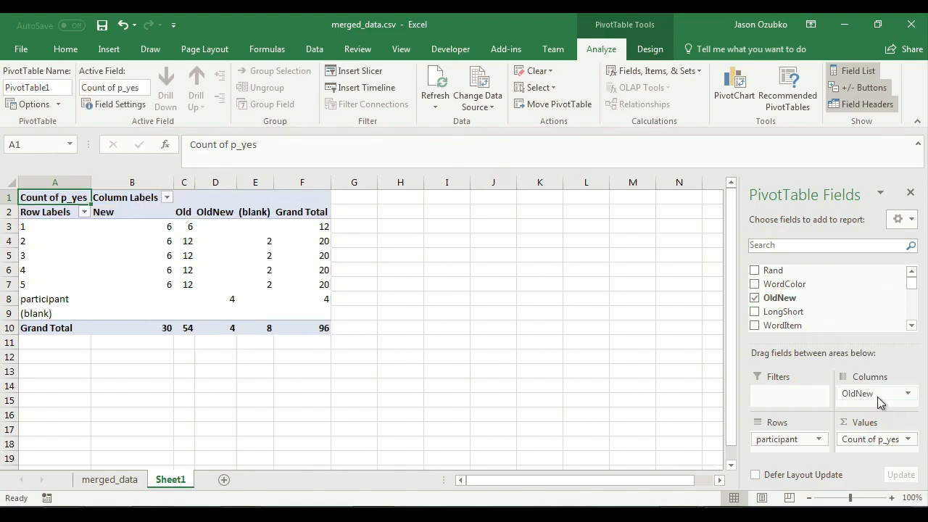
- Summarize the PivotTable's p_yes value field by Average
left_click(906, 439)
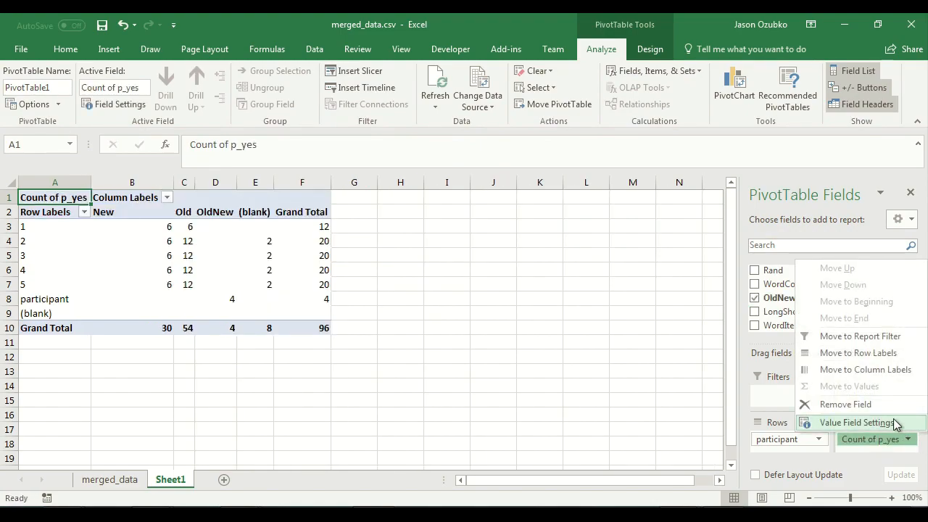
left_click(896, 422)
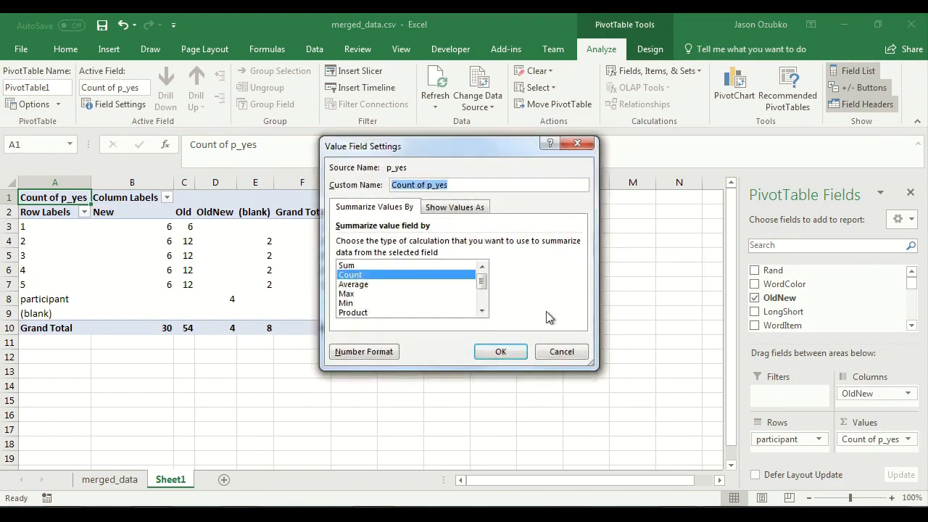
left_click(370, 284)
left_click(499, 351)
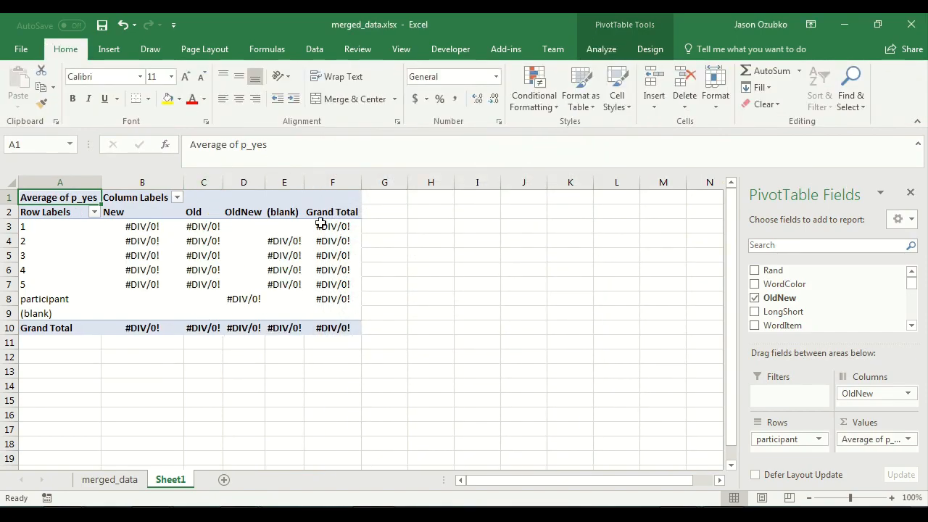
- Edit the AA10 formula on merged_data to return numeric 1 and 0 without quotation marks: =IF(ISNUMBER(R10),IF(R10>=4,1,0),"")
left_click(137, 480)
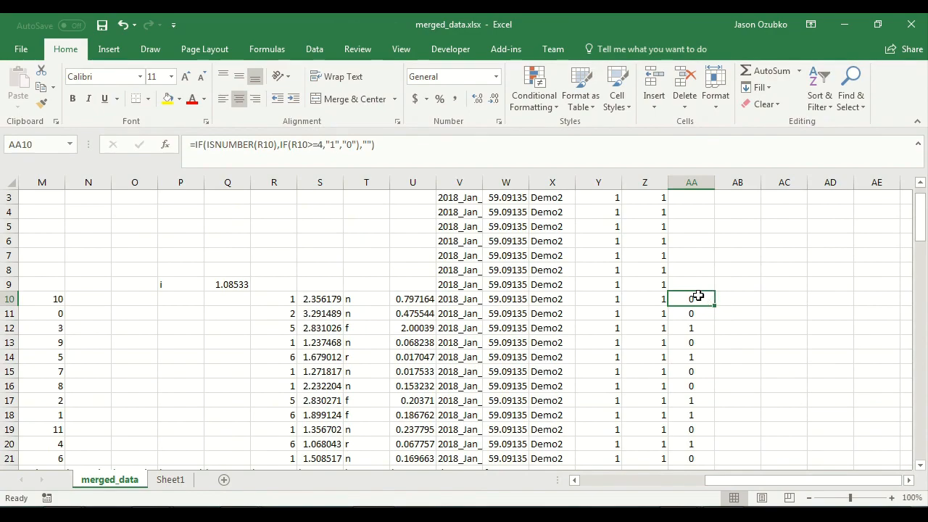
left_click(330, 145)
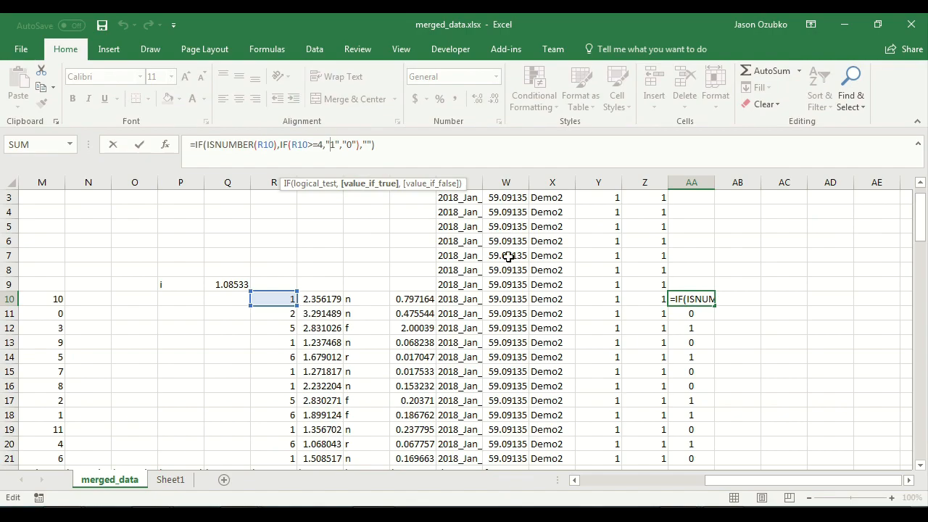
key("BackSpace")
key("BackSpace")
key("Right")
key("Delete")
key("BackSpace")
key("Return")
key("Up")
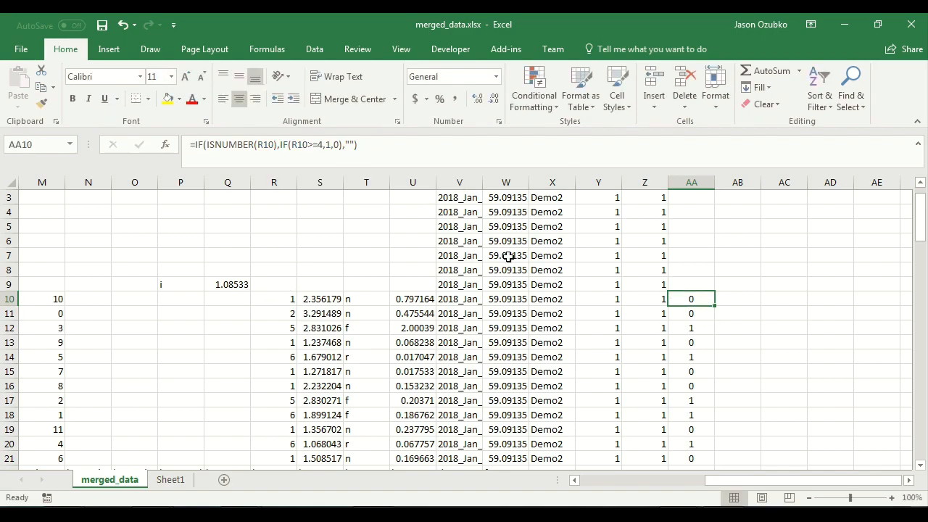
- Copy the AA10 formula over the existing p_yes formulas from AA2 down to the end of the column
key("ctrl+c")
key("Up")
key("Up")
key("Up")
key("Up")
key("Up")
key("Up")
key("Up")
key("Up")
key("Up")
key("Down")
key("ctrl+shift+Down")
key("ctrl+v")
key("ctrl+BackSpace")
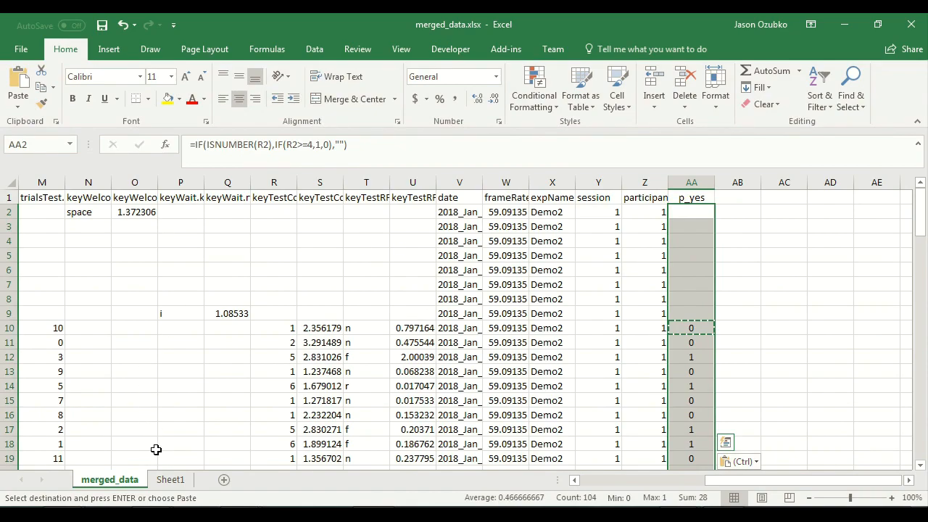
- Refresh the PivotTable on Sheet1 with the recoded p_yes data
left_click(169, 479)
left_click(186, 283)
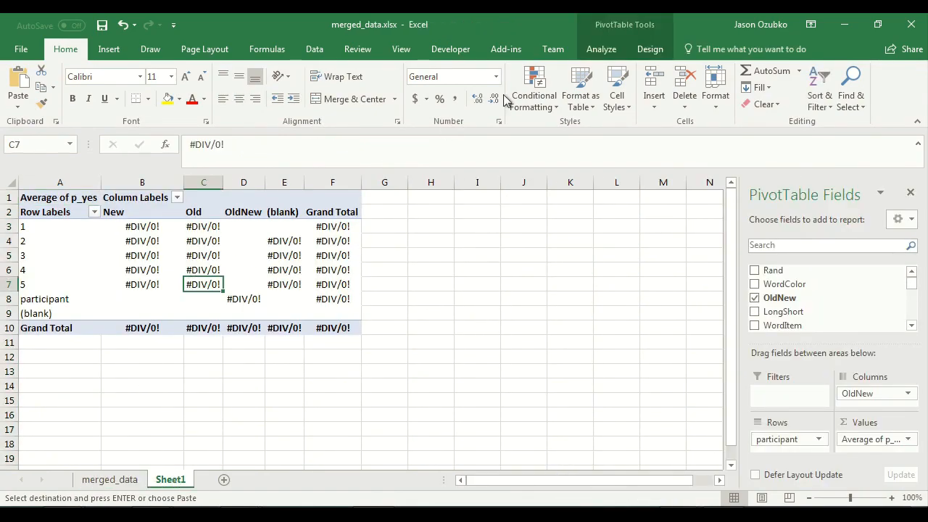
left_click(601, 49)
left_click(435, 81)
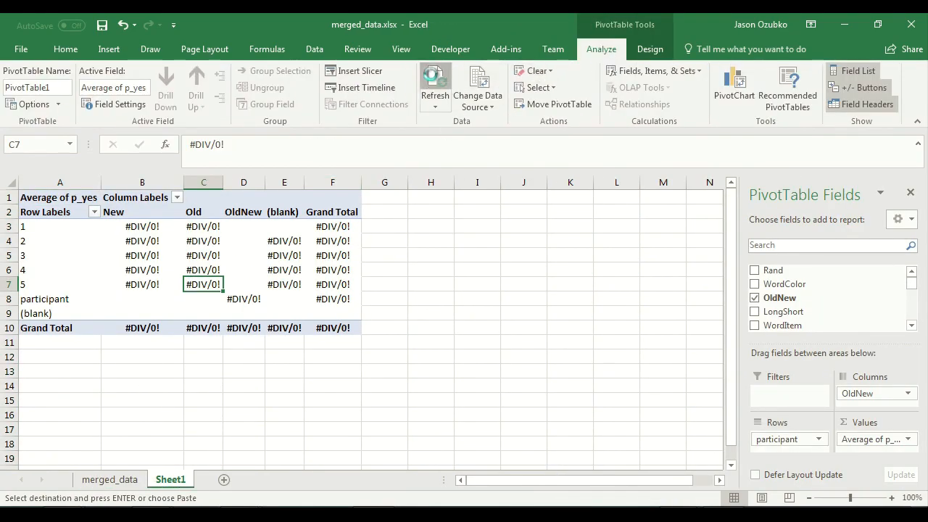
left_click(212, 356)
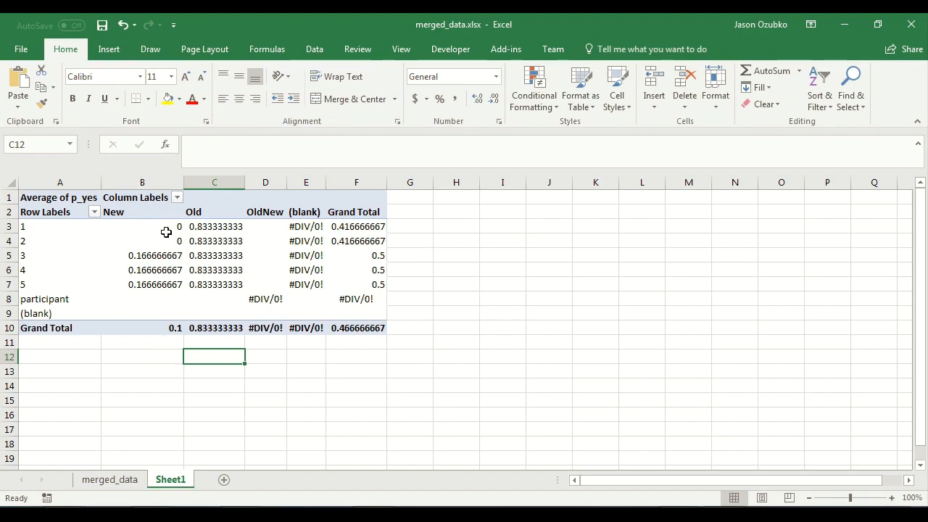
left_click(149, 346)
- Examine the first participant's n, f and r responses in column T of the merged_data sheet
left_click(123, 481)
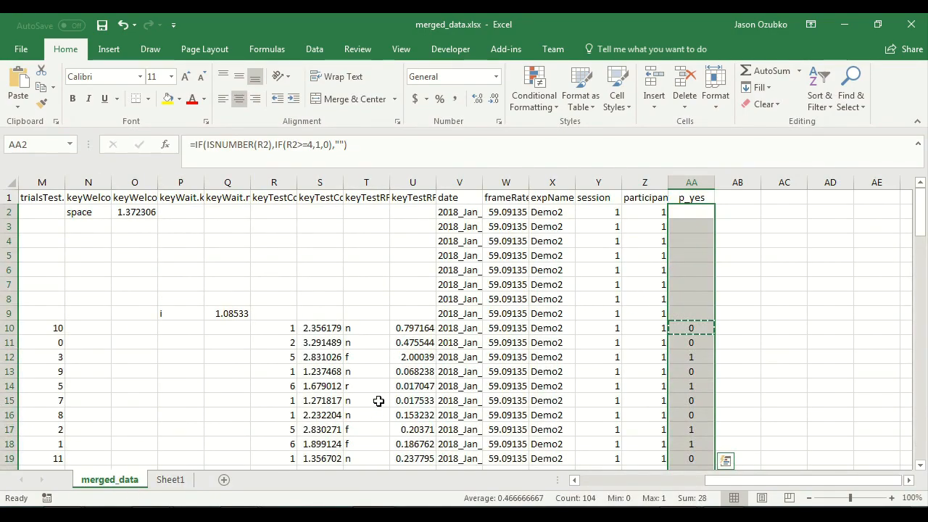
scroll(309, 296, "down", 2)
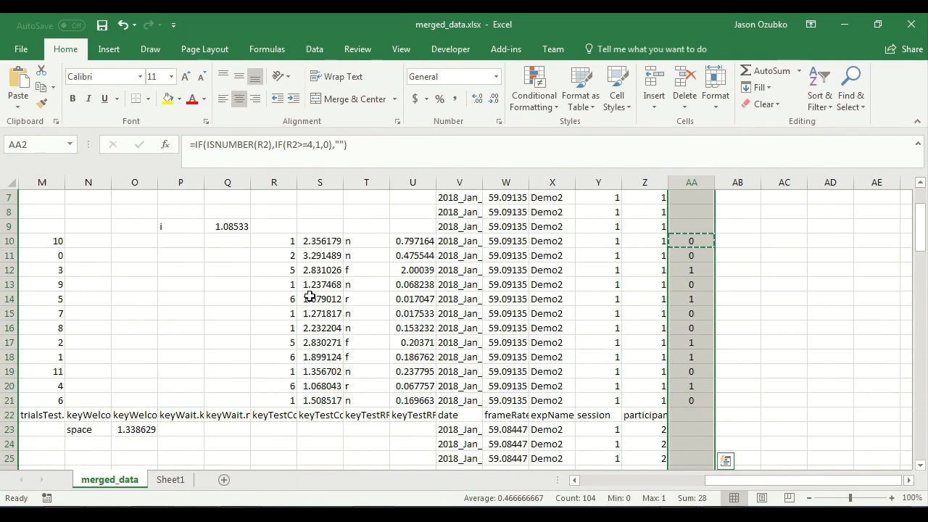
scroll(309, 296, "up", 1)
left_click(358, 287)
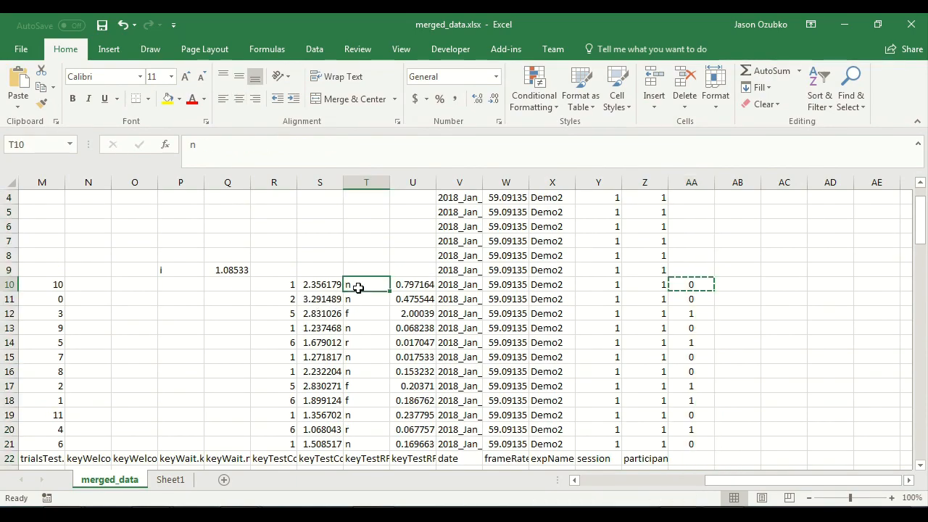
left_click(368, 312)
left_click(356, 339)
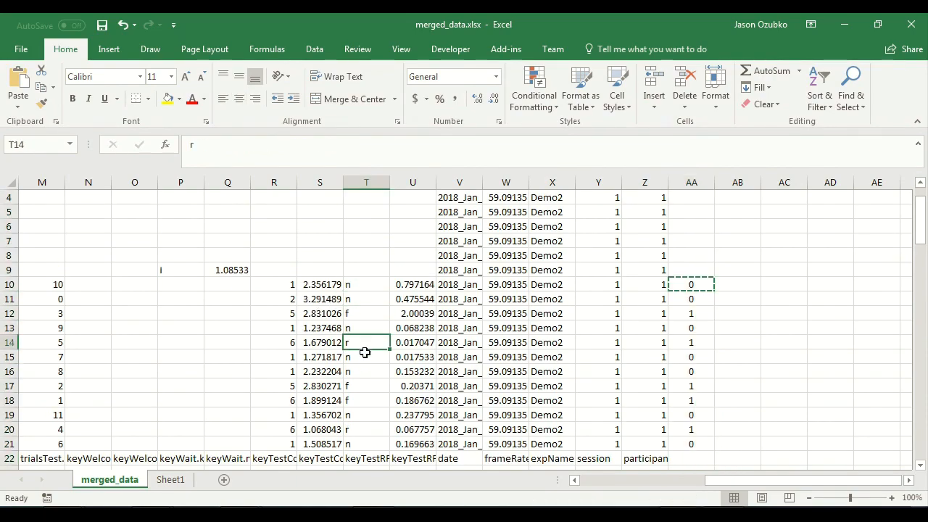
left_click(364, 323)
left_click(370, 344)
left_click(367, 312)
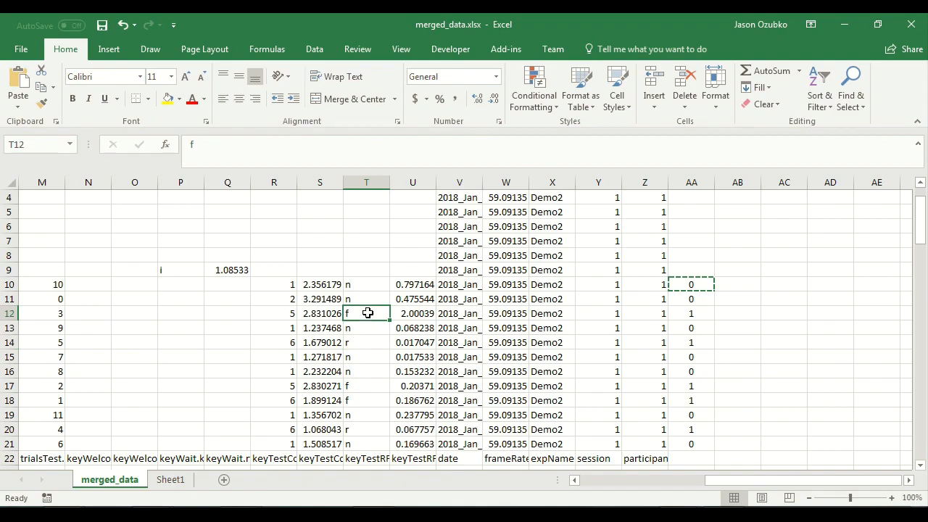
left_click(366, 298)
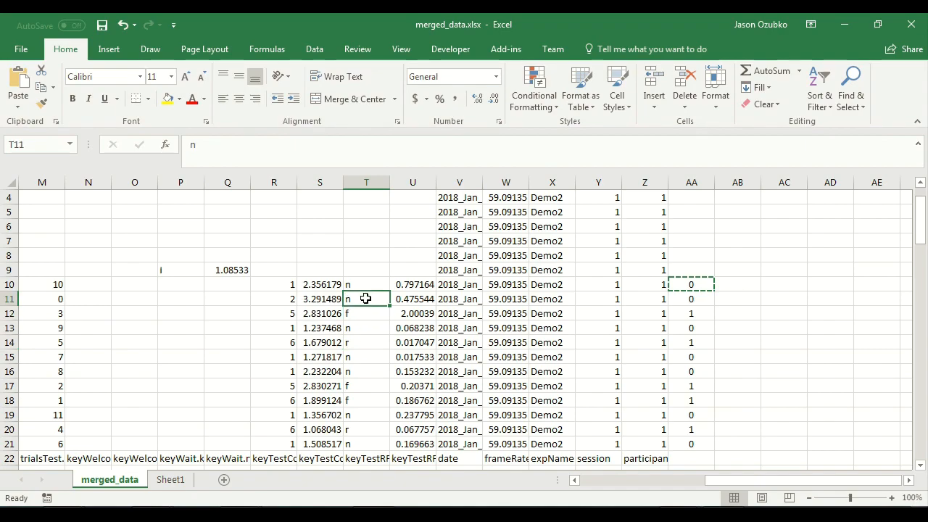
- Examine each participant's average p_yes for New and Old items in the PivotTable on Sheet1
left_click(167, 481)
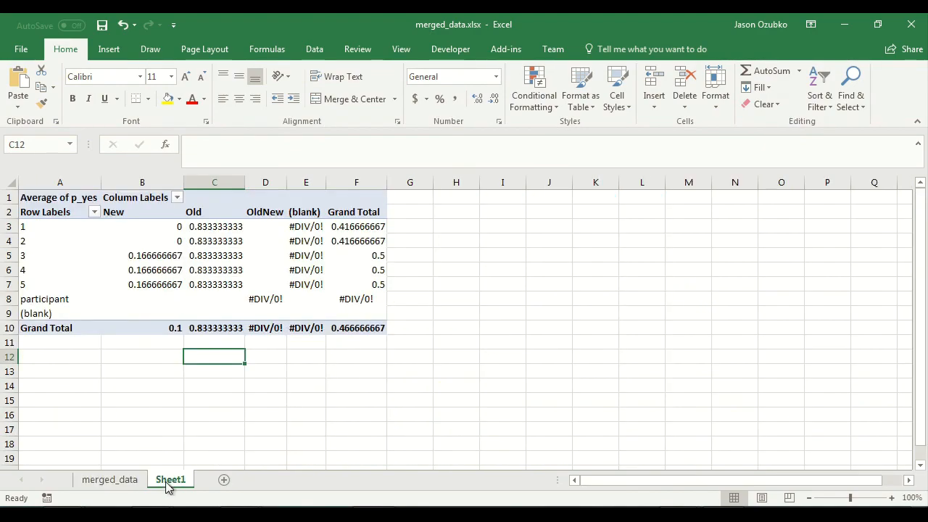
left_click(232, 269)
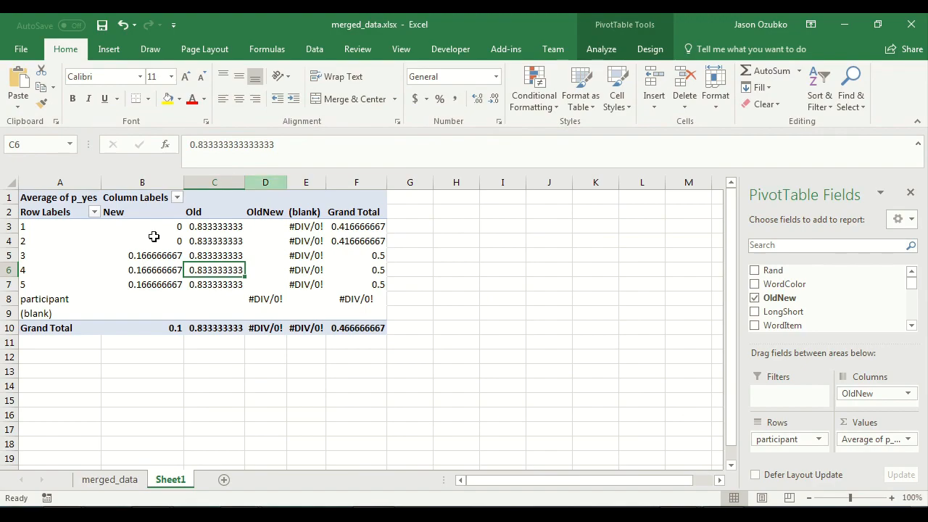
mouse_move(290, 292)
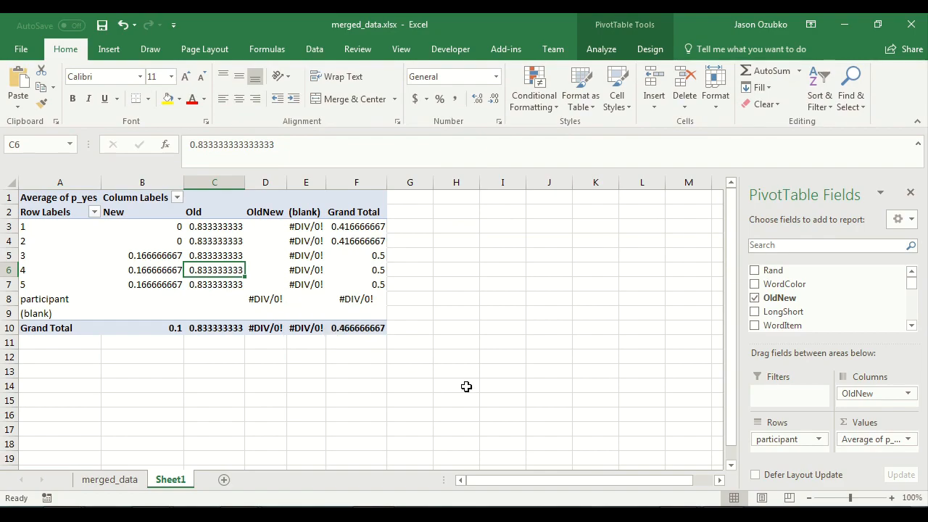
left_click_drag(461, 342, 562, 342)
left_click_drag(648, 339, 729, 336)
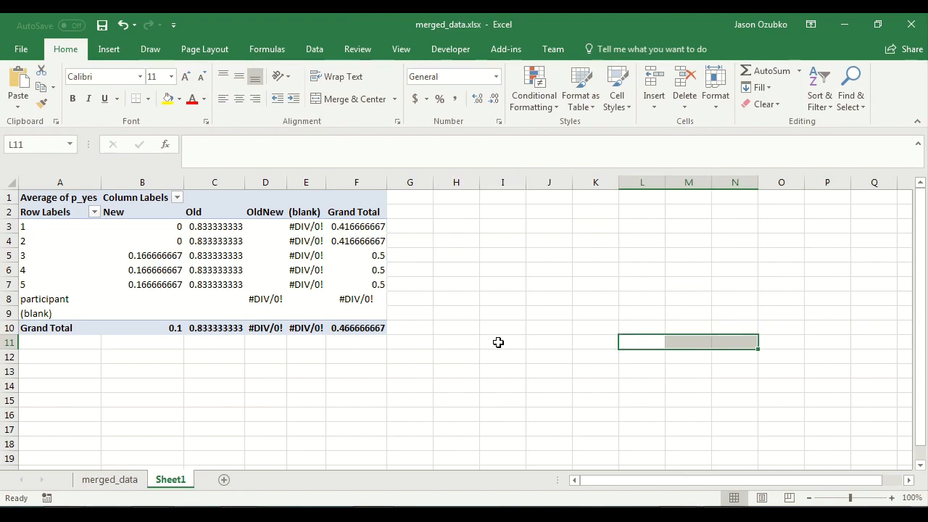
left_click_drag(463, 342, 562, 342)
left_click_drag(641, 341, 726, 343)
left_click(464, 327)
left_click_drag(464, 327, 460, 239)
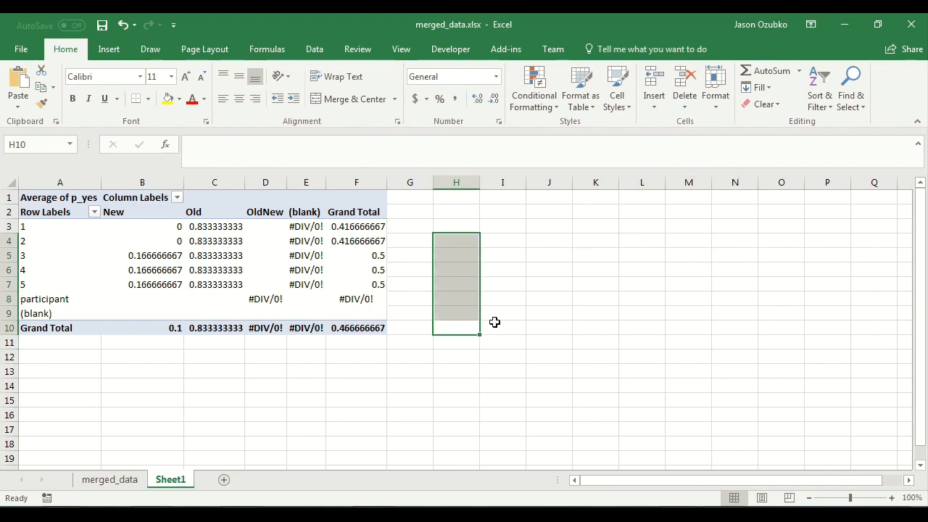
left_click(499, 319)
left_click_drag(499, 319, 501, 255)
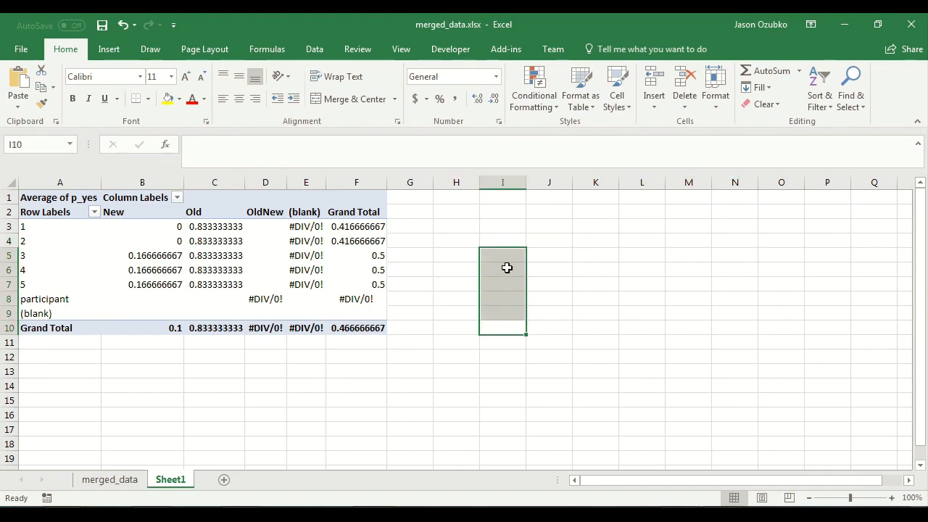
left_click(556, 328)
left_click_drag(641, 323, 643, 299)
left_click_drag(684, 330, 694, 300)
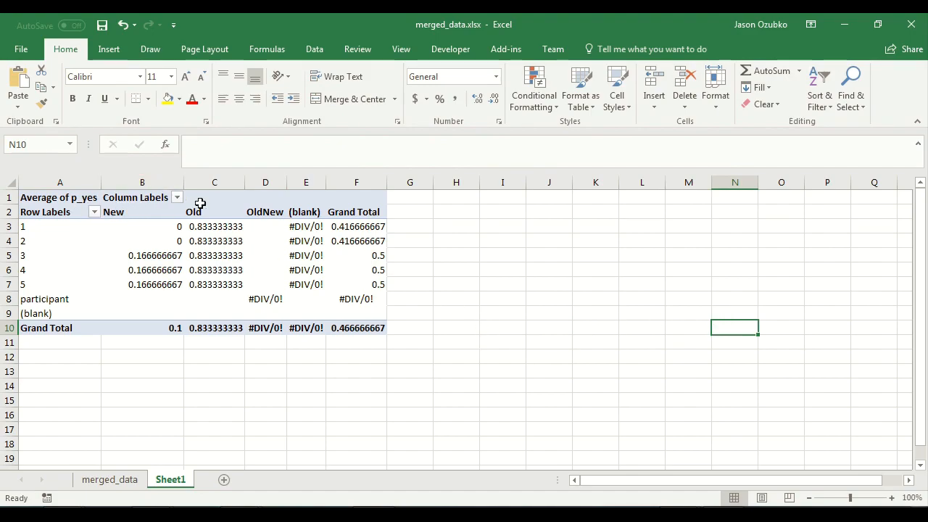
- Add the keyTestRFN.keys field to the PivotTable's Columns area beneath OldNew, checking the field name against the column T header in merged_data
left_click_drag(509, 325, 613, 331)
left_click_drag(704, 326, 771, 331)
left_click(305, 270)
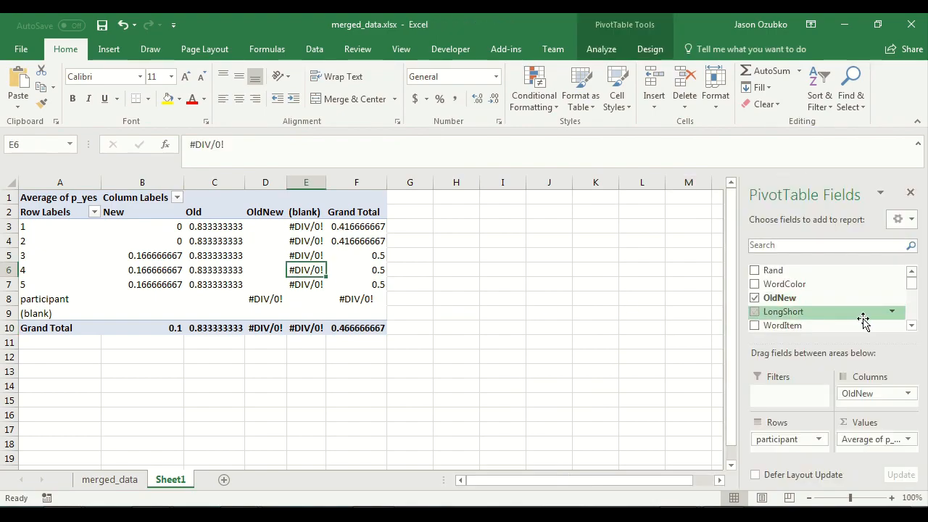
left_click_drag(913, 290, 917, 311)
left_click(134, 484)
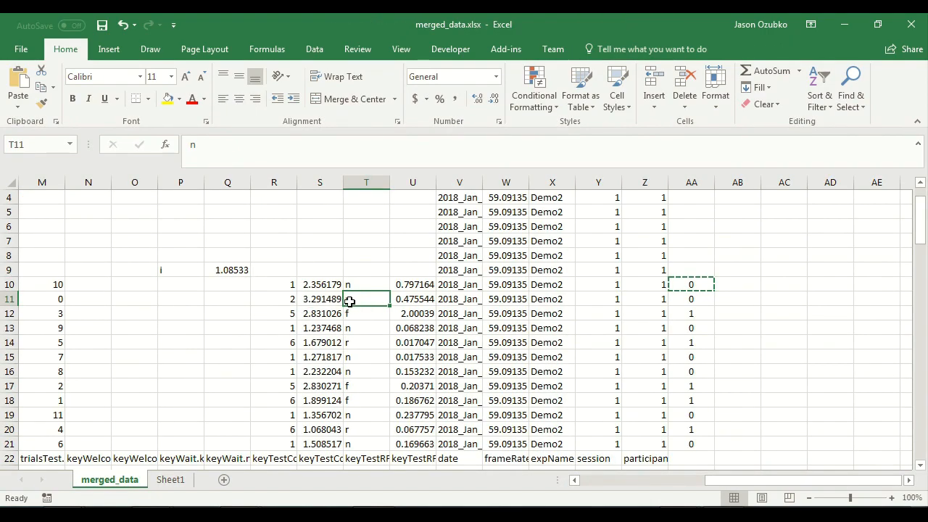
scroll(350, 301, "up", 1)
left_click(361, 207)
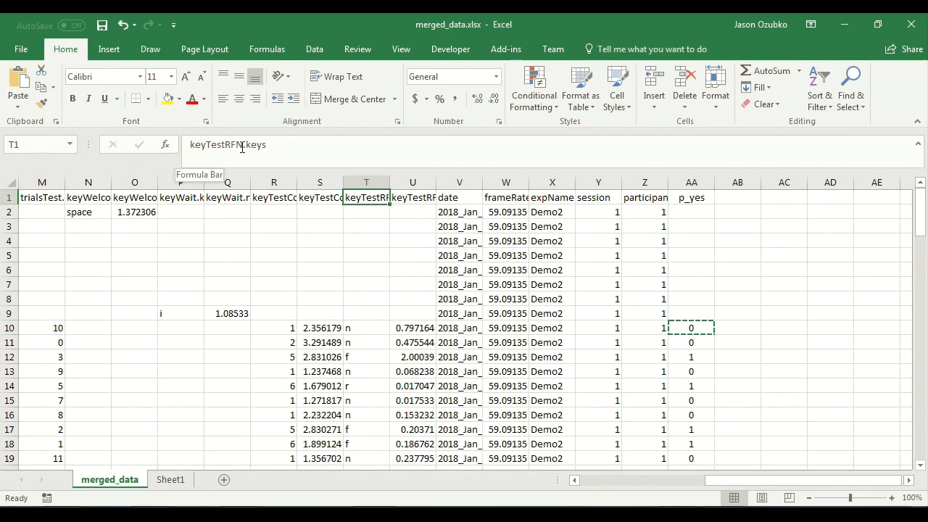
left_click(172, 480)
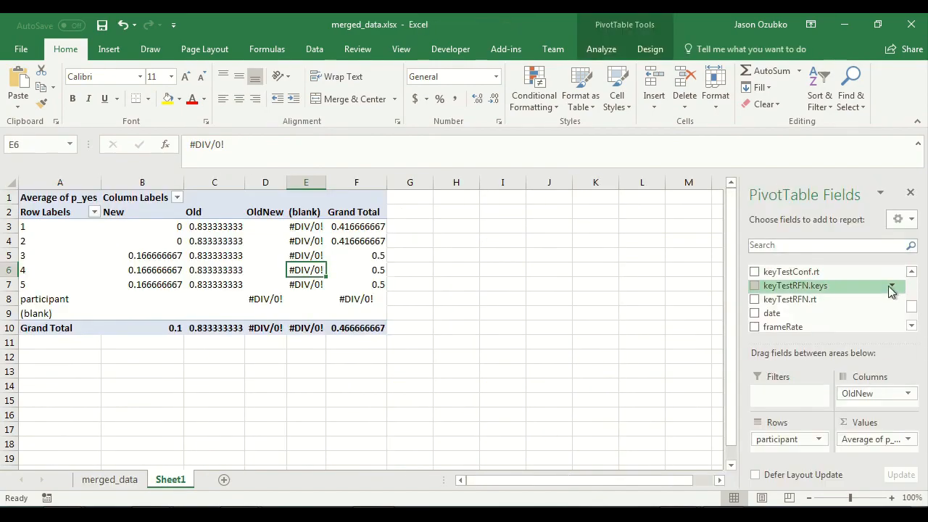
left_click_drag(806, 288, 875, 410)
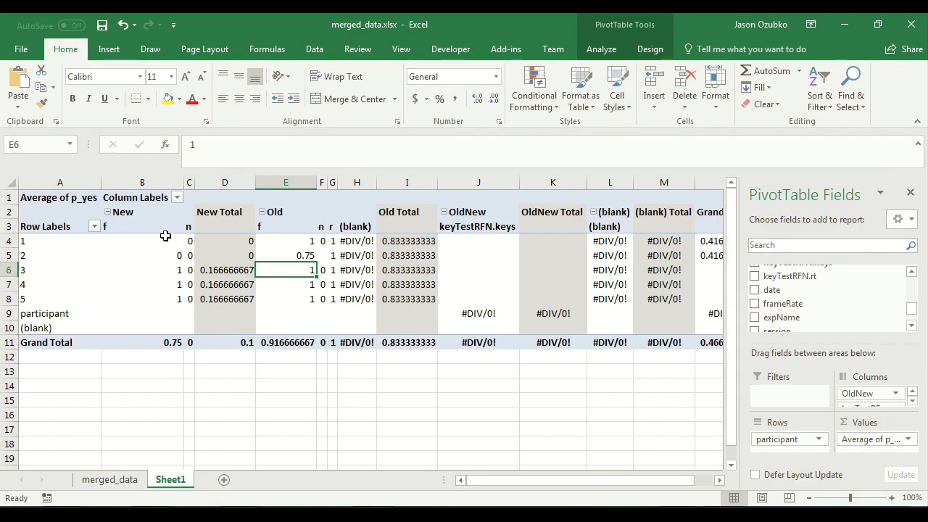
- Center the contents of columns B to G, widen columns C, F and G, and narrow column B
left_click_drag(150, 178, 330, 211)
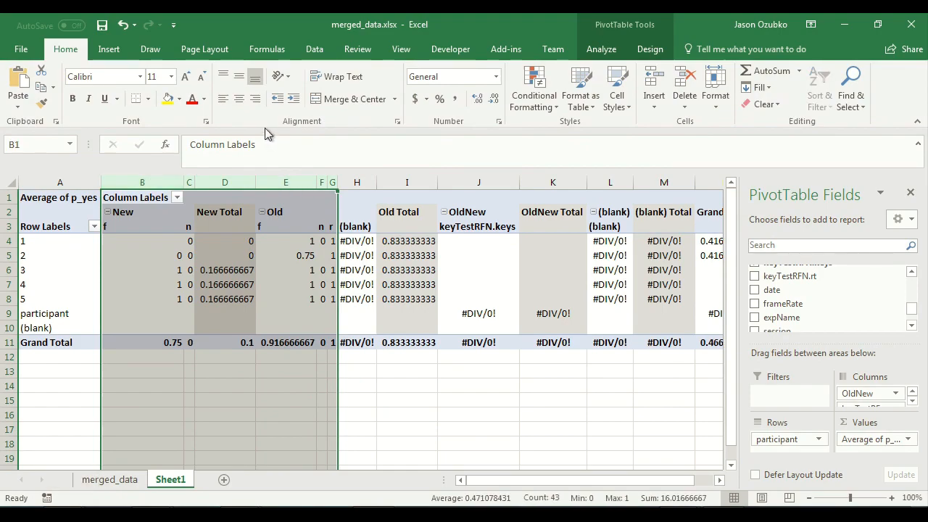
left_click(239, 99)
left_click(363, 244)
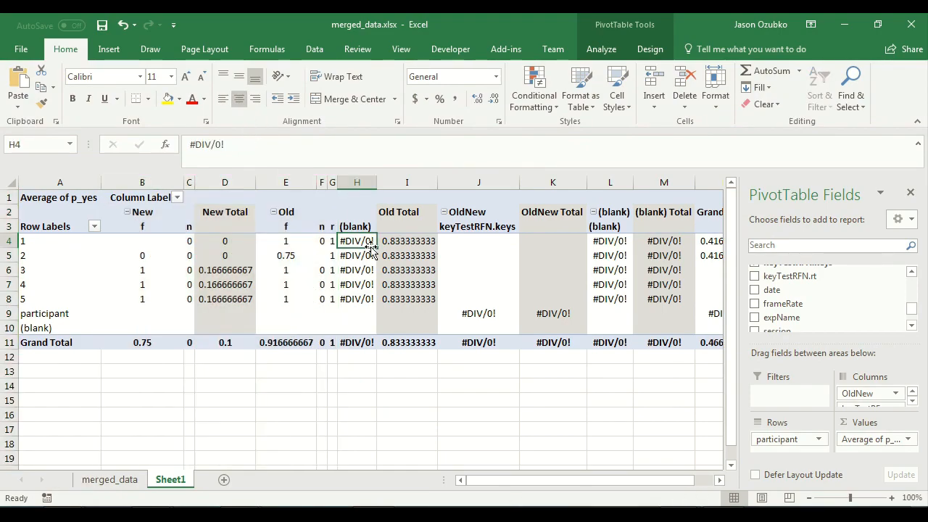
mouse_move(338, 181)
left_mouse_down()
mouse_move(375, 182)
mouse_move(345, 182)
mouse_move(355, 183)
left_mouse_up()
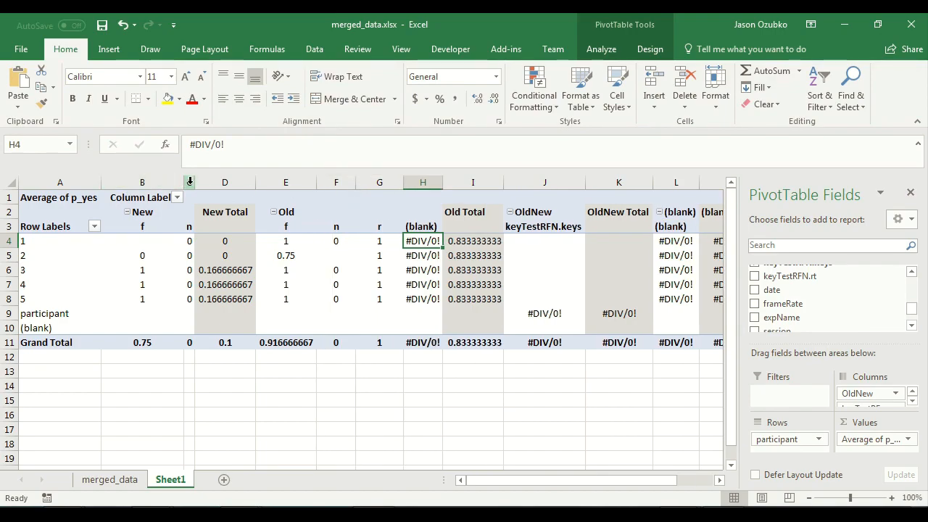
left_click_drag(194, 182, 238, 188)
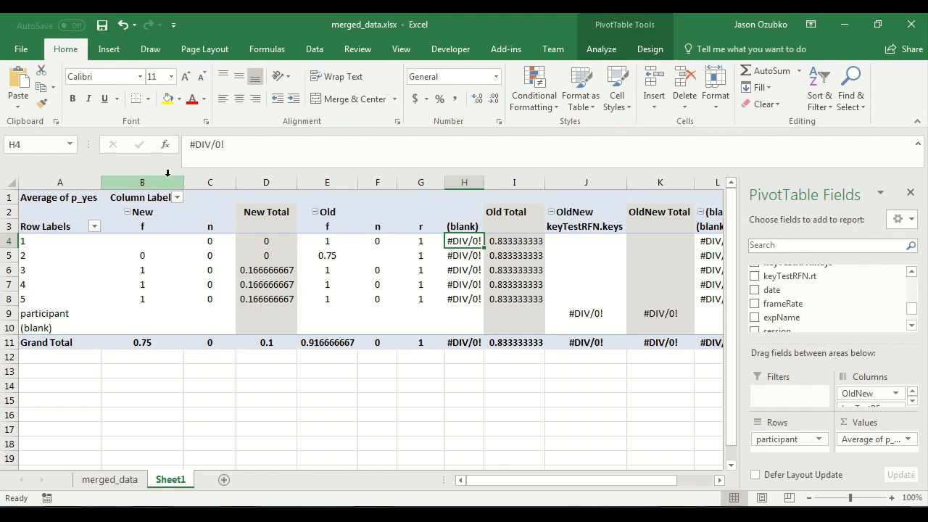
left_click_drag(184, 182, 163, 184)
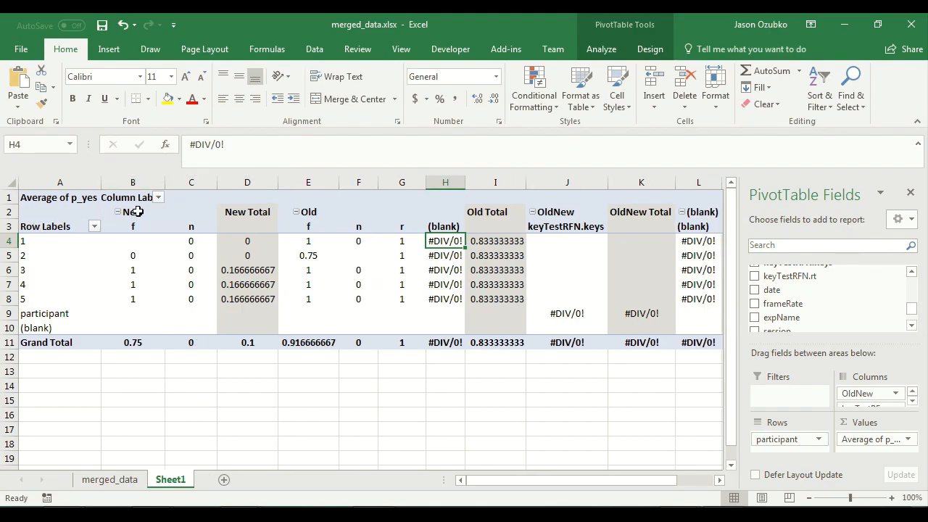
- Examine the average p_yes for the f, n and r responses under New and Old items for each participant
left_click(183, 221)
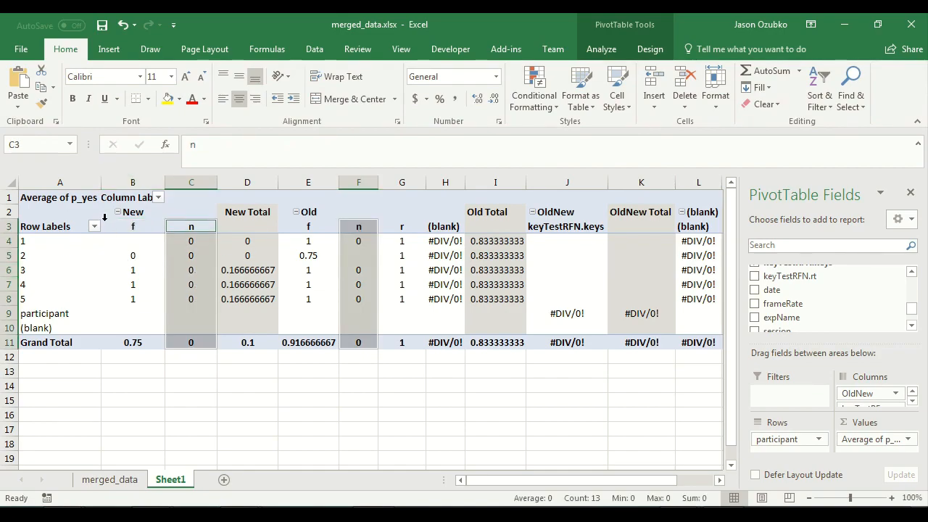
left_click(134, 225)
left_click_drag(309, 222, 396, 219)
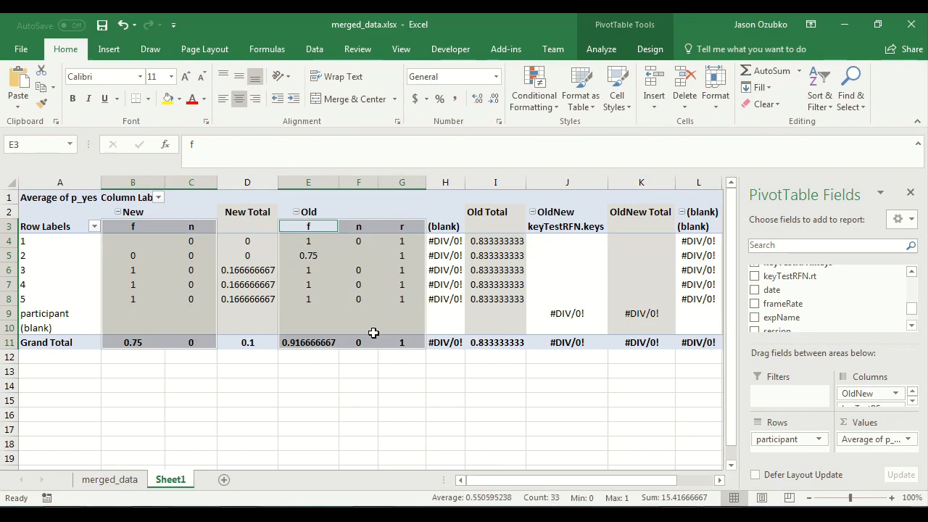
left_click(375, 358)
left_click_drag(398, 240, 311, 300)
left_click_drag(192, 301, 145, 243)
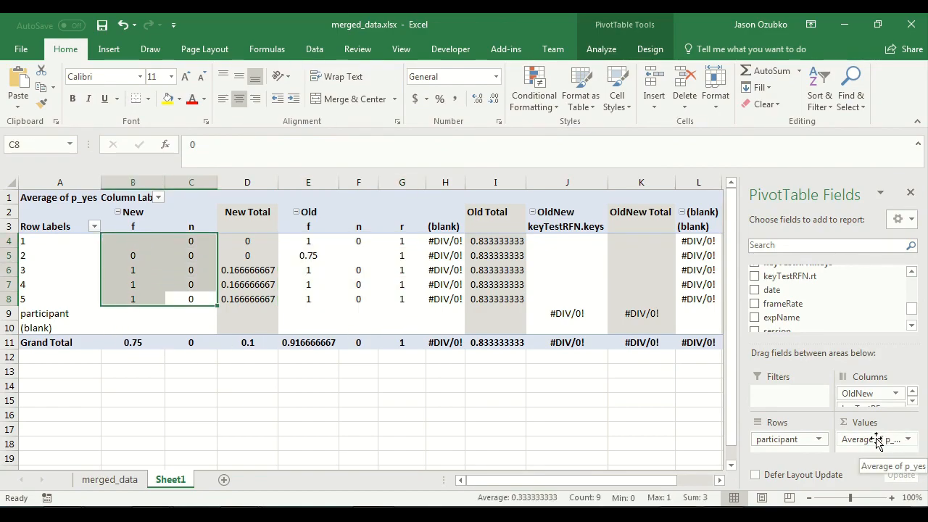
left_click_drag(400, 298, 397, 245)
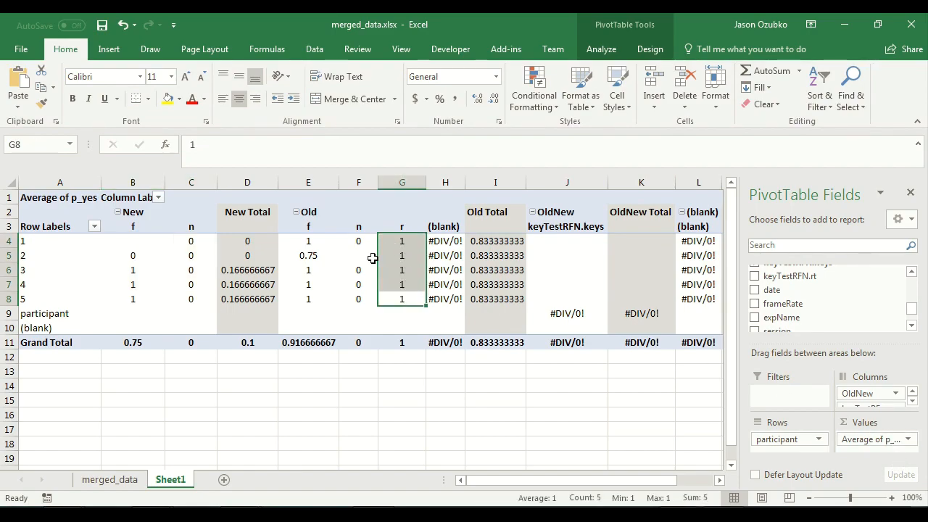
left_click_drag(316, 302, 308, 239)
left_click(308, 255)
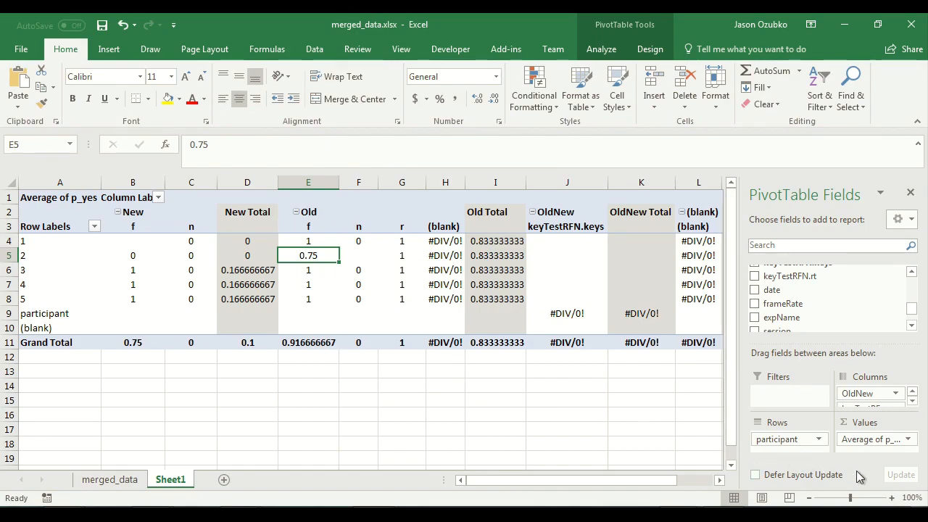
- Change the p_yes value field in the PivotTable to summarize by Count
left_click(908, 440)
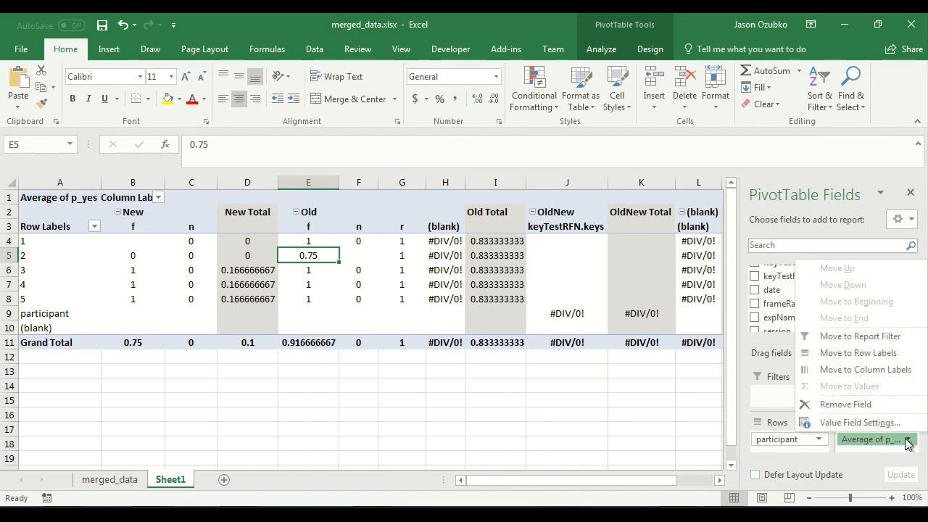
left_click(858, 421)
left_click(403, 274)
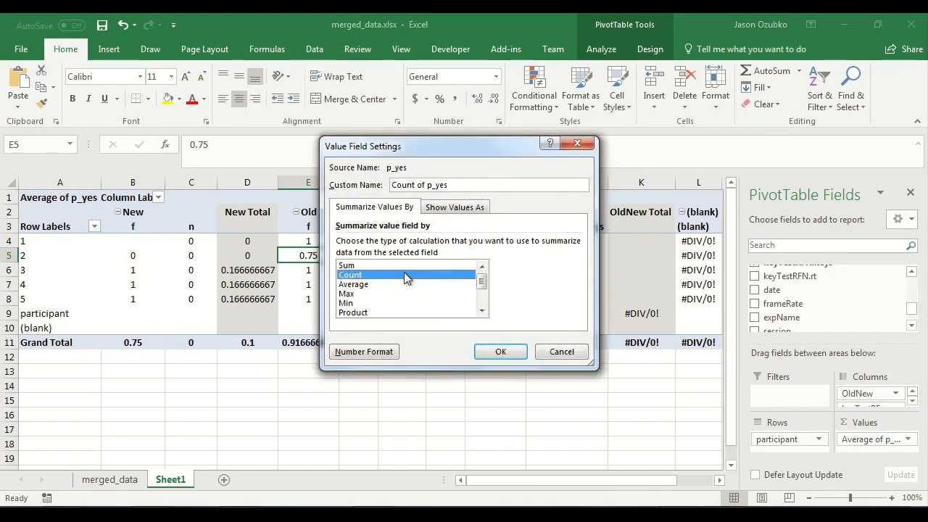
left_click(500, 351)
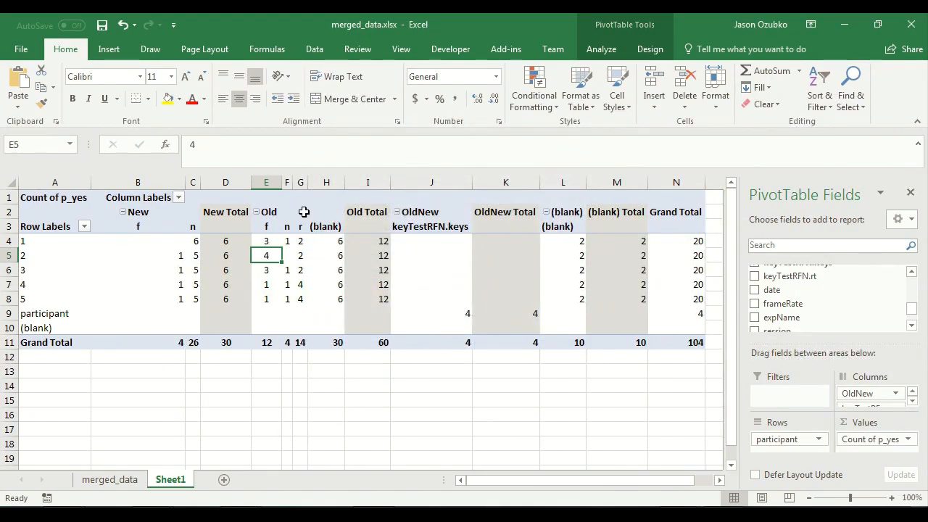
- Widen the narrow response columns C, F and G, center the counts in B3:G8, and narrow column B
left_click_drag(289, 178, 355, 188)
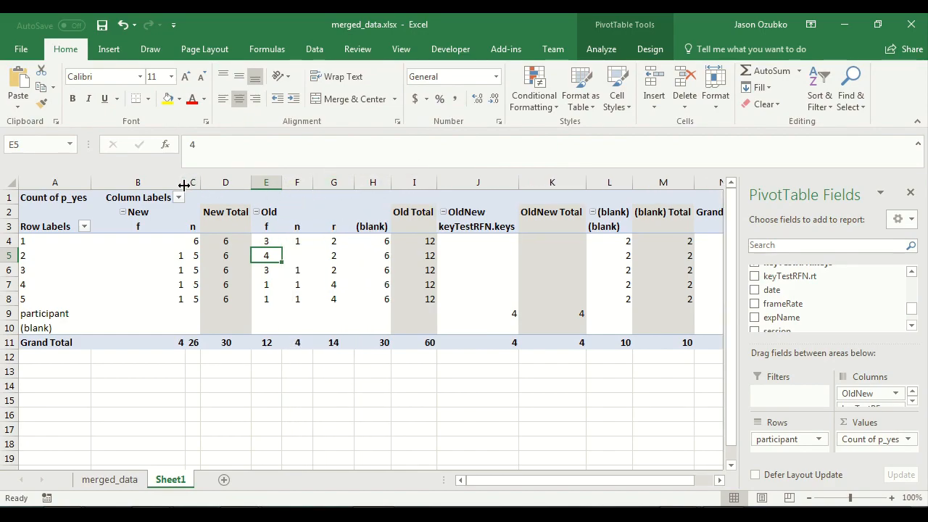
left_click_drag(202, 183, 220, 182)
left_click_drag(138, 226, 355, 298)
left_click(238, 101)
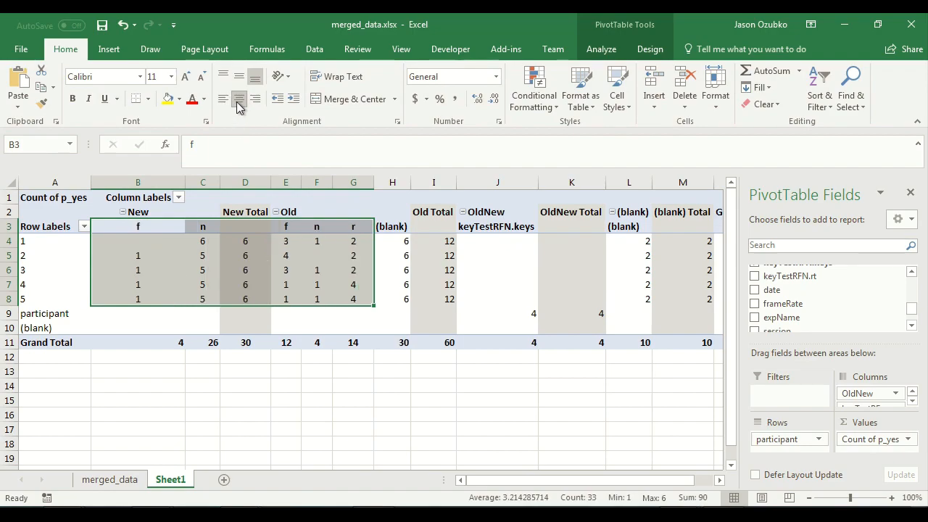
left_click(167, 334)
left_click_drag(183, 182, 165, 182)
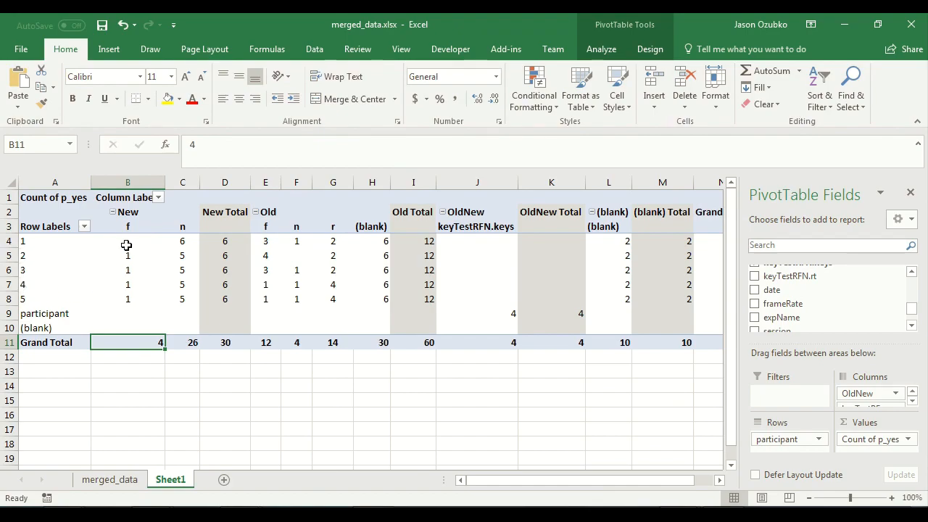
- Examine the participants' f and n counts for New items and their r and f counts for Old items
left_click_drag(126, 245, 128, 299)
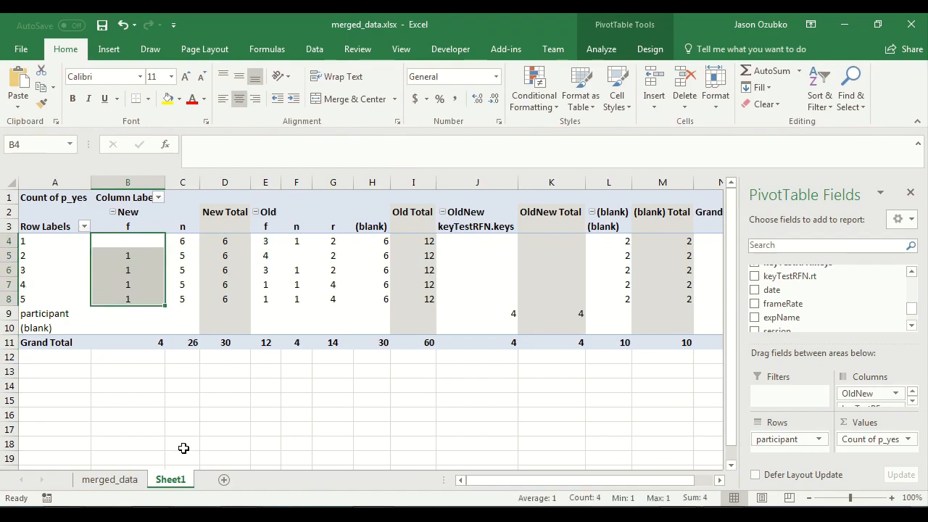
left_click_drag(182, 241, 178, 299)
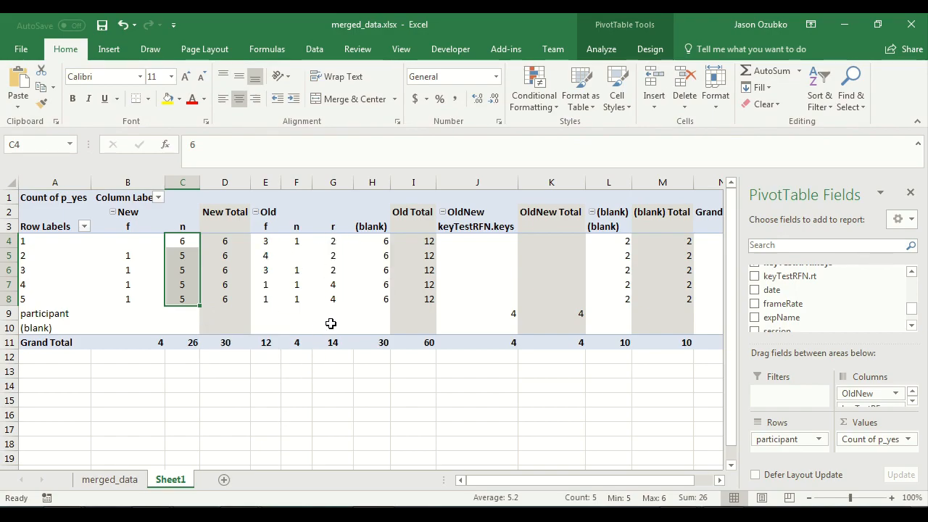
left_click_drag(335, 301, 340, 242)
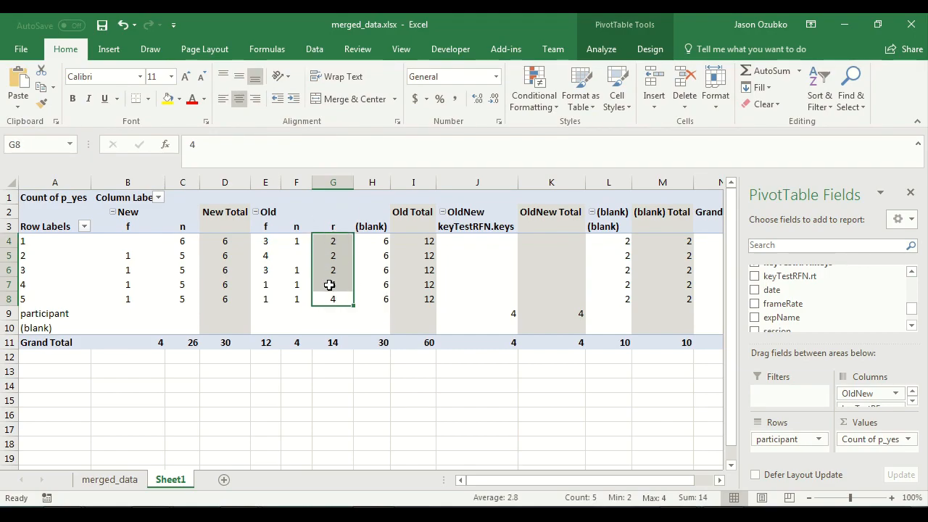
left_click_drag(270, 240, 265, 296)
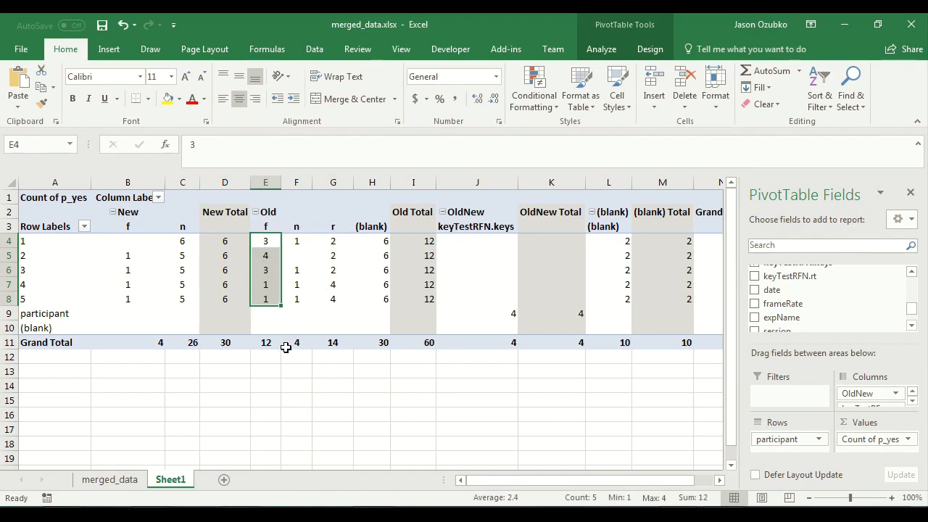
- Enter an AVERAGE formula over G4:G8 in cell G13 below the Old r counts
left_click(323, 372)
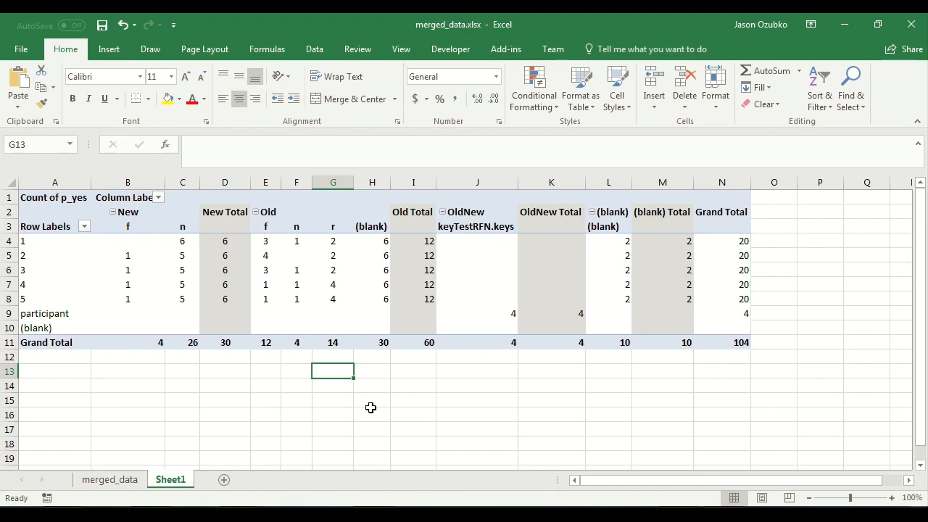
type("=average(")
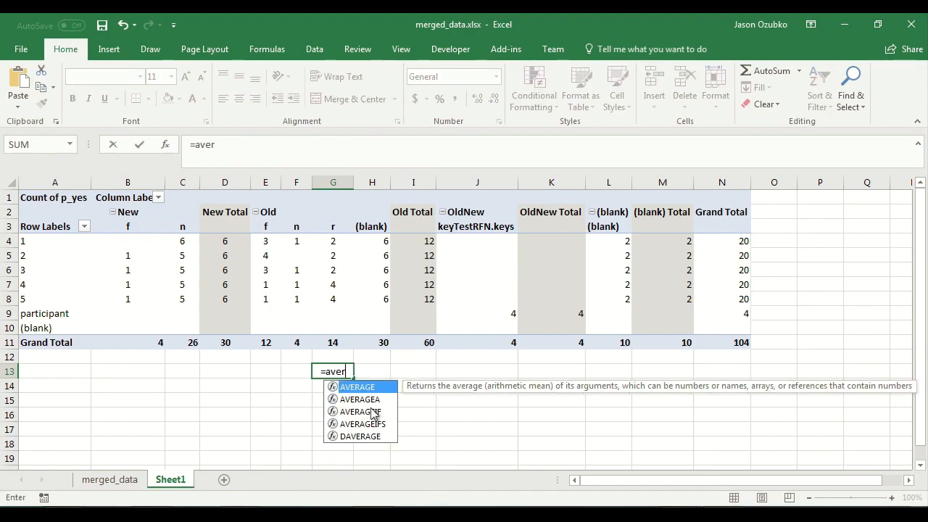
key("Up")
key("Up")
key("Up")
key("Up")
key("Up")
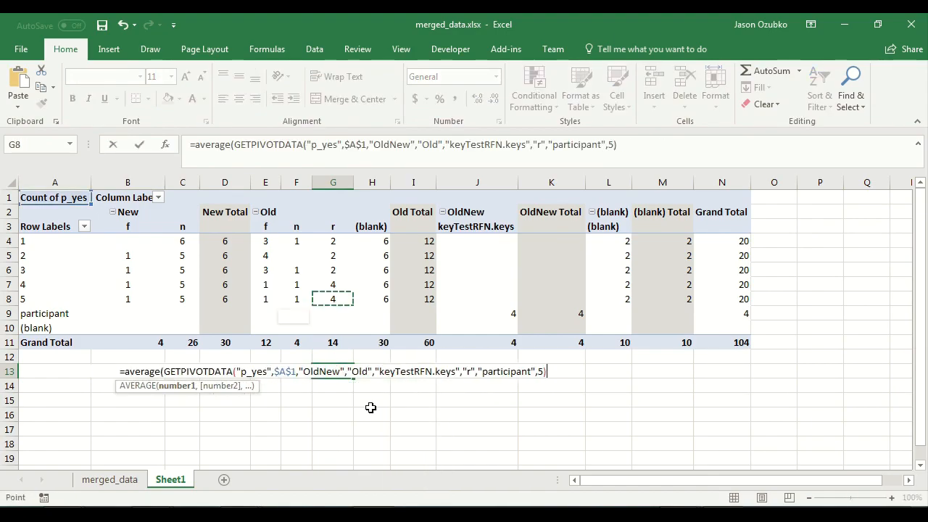
key("shift+Up")
key("shift+Up")
key("shift+Up")
key("shift+Up")
key("Return")
- Copy the G13 average formula to F13, E13, C13 and B13 for the other Old and New response columns
key("Up")
key("Left")
key("ctrl+v")
key("Left")
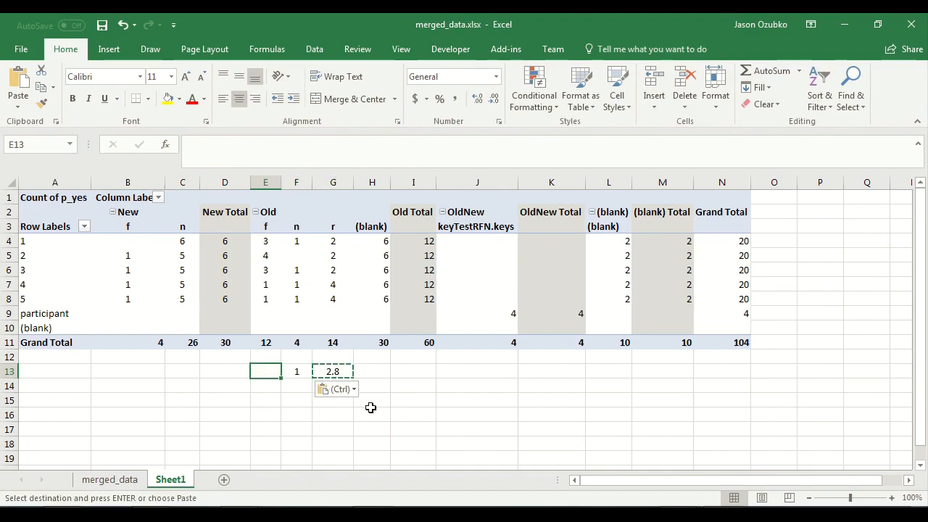
key("ctrl+v")
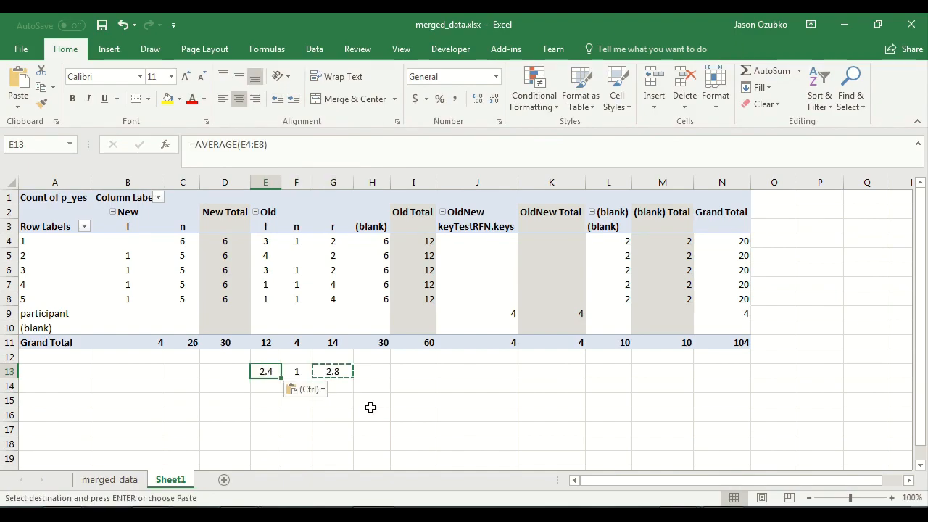
key("Left")
key("Left")
key("ctrl+v")
key("Left")
key("ctrl+v")
- Examine the averaged response counts in row 13 for New and Old items
key("Down")
key("Down")
key("Up")
key("Up")
key("Right")
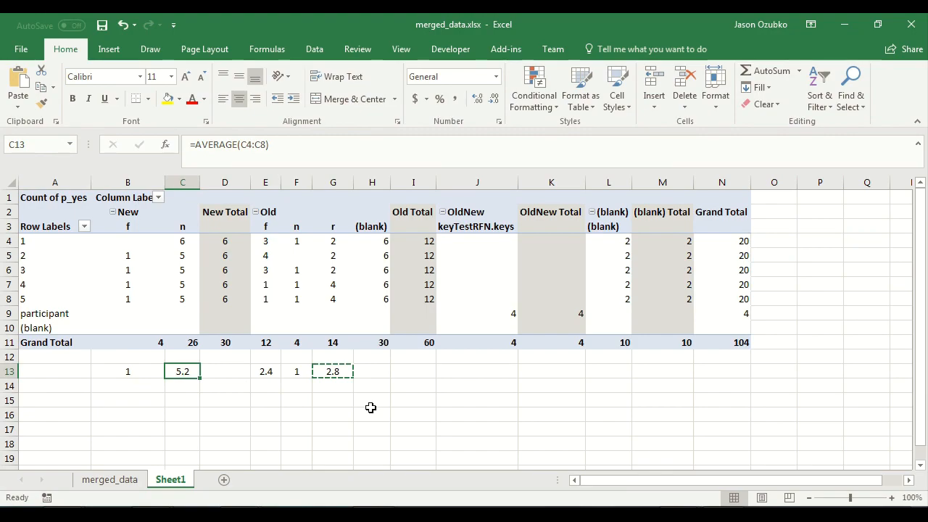
key("Left")
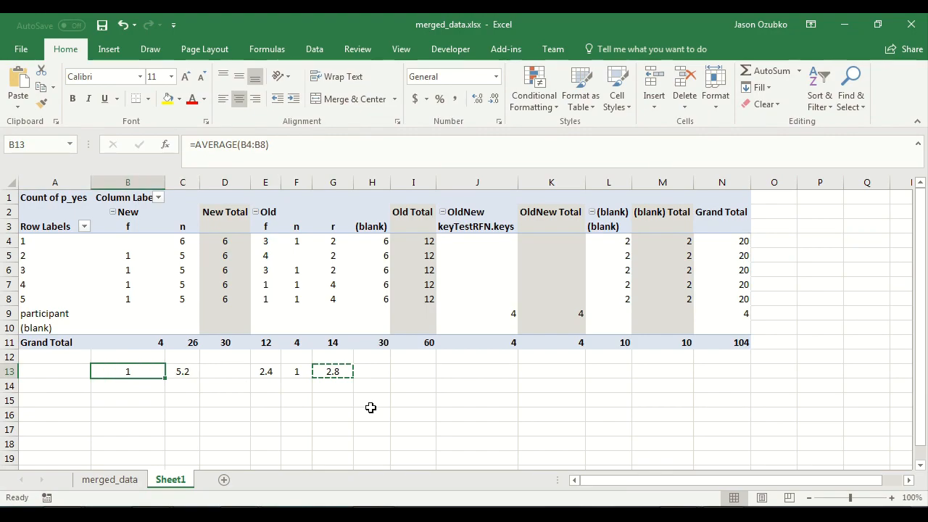
key("Right")
key("Right")
key("Right")
key("Right")
key("Right")
key("Right")
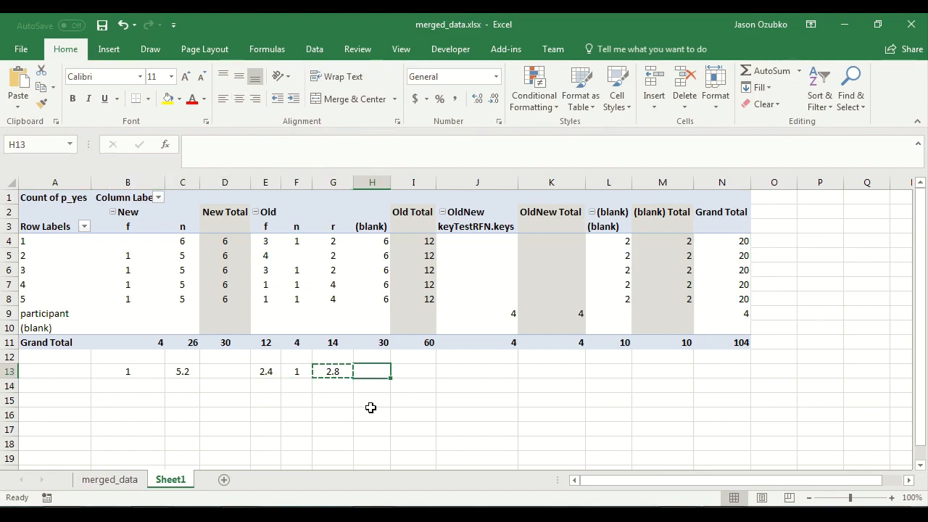
- Review the block of averages in B12:G13 below the pivot table and the formulas behind F13 and G13
key("Up")
key("Left")
key("shift+Left")
key("shift+Left")
key("shift+Left")
key("shift+Left")
key("shift+Left")
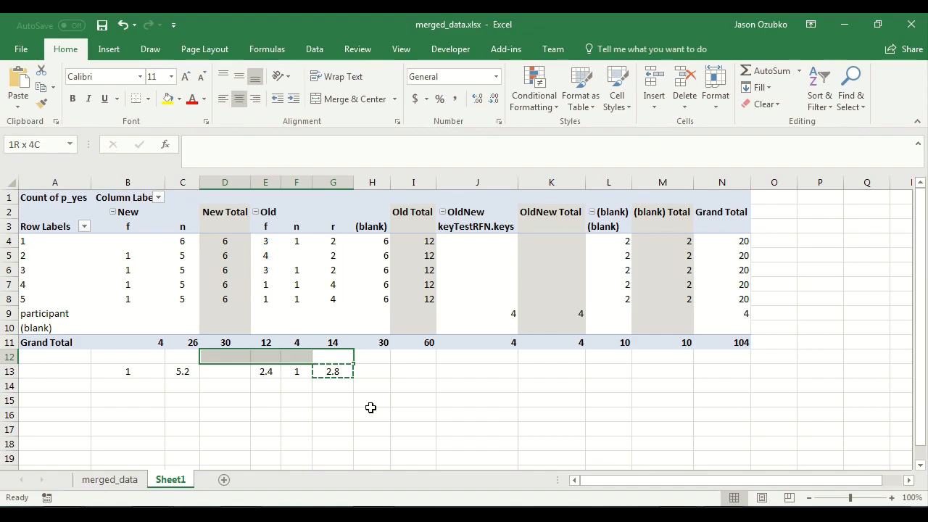
key("shift+Down")
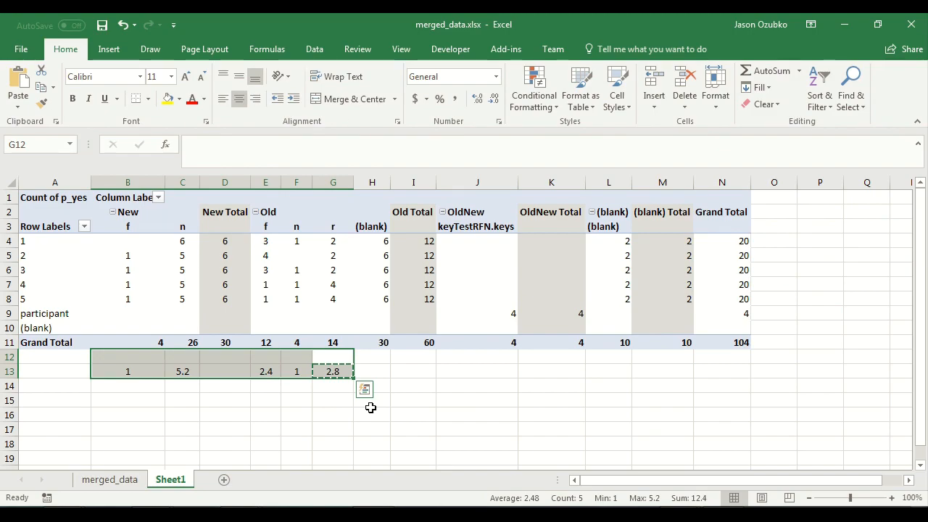
key("Down")
key("Left")
key("Left")
key("Right")
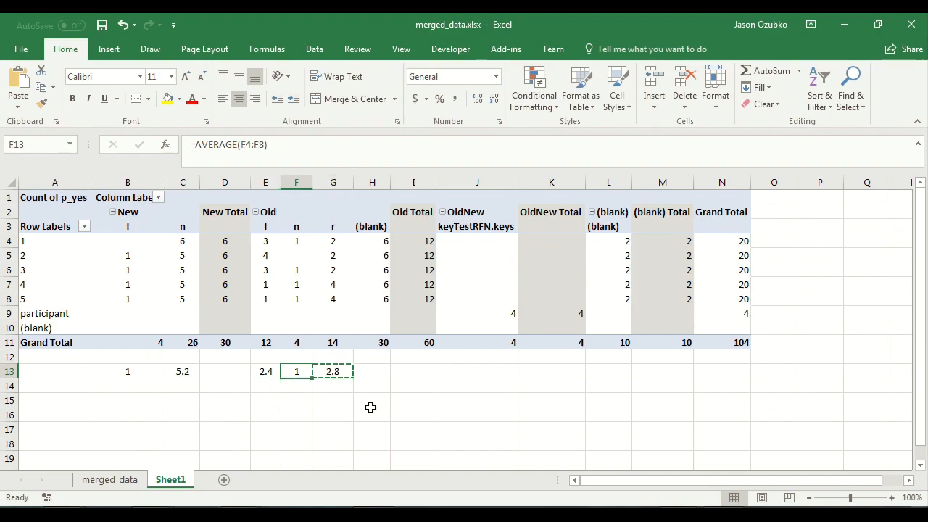
key("Right")
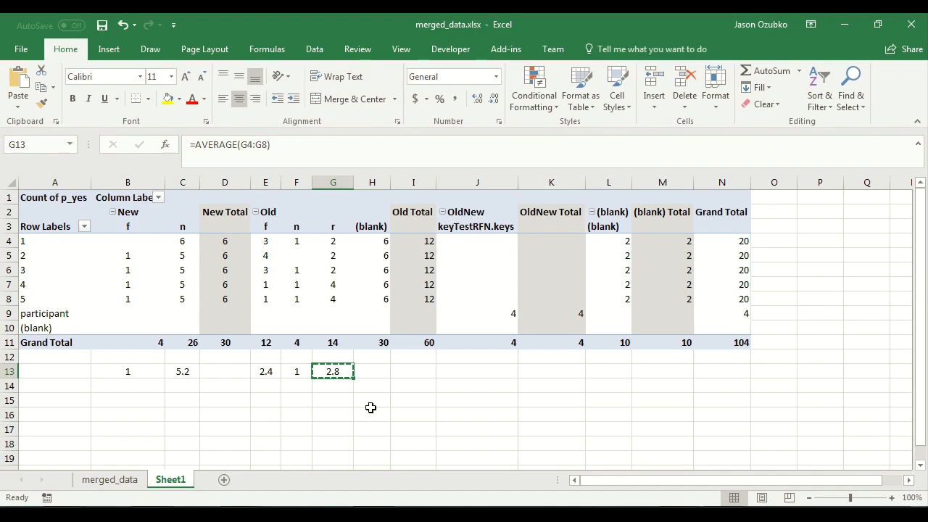
- Clear the average formulas from B13:G13 below the pivot table
key("shift+Left")
key("shift+Left")
key("shift+Left")
key("shift+Left")
key("shift+Left")
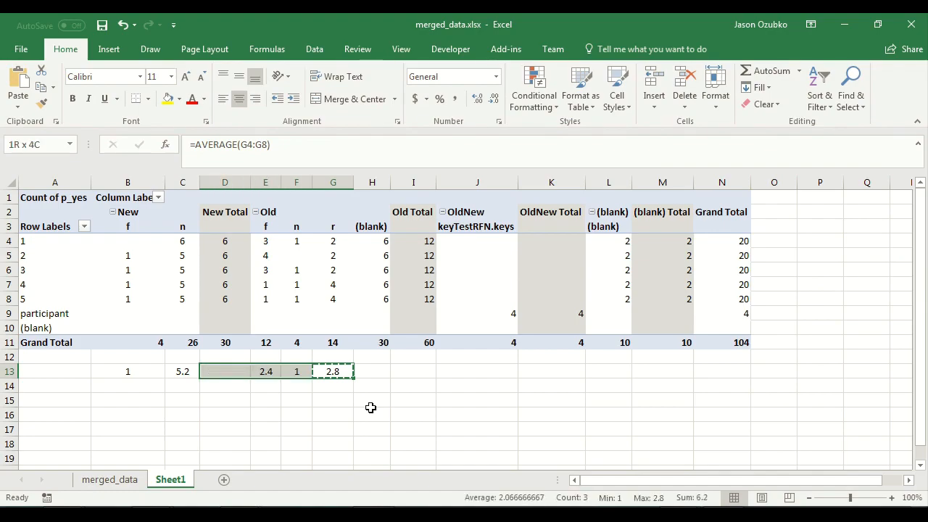
key("Delete")
key("Right")
key("Right")
key("Right")
key("Right")
key("Right")
key("Right")
key("Right")
key("Right")
key("Right")
key("Up")
key("Up")
key("Up")
key("Up")
key("Up")
key("Up")
key("Up")
key("Up")
key("Up")
key("Up")
key("Up")
key("Up")
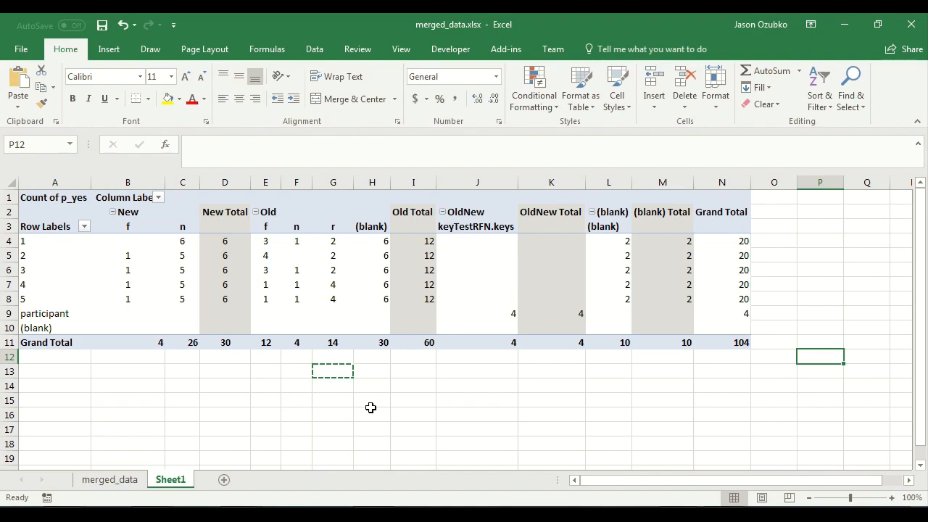
key("Down")
key("Down")
key("Right")
key("Right")
key("Right")
key("Left")
key("Left")
key("Left")
key("Left")
key("Left")
key("Home")
key("Right")
key("Right")
key("Right")
key("Right")
key("Right")
key("Right")
key("Down")
key("Down")
key("Left")
key("Up")
key("Left")
key("Right")
key("Right")
key("Right")
key("Right")
key("Right")
key("Right")
key("Right")
key("Left")
- Hide columns I through N, from Old Total to Grand Total, in the pivot table sheet
left_click_drag(749, 480, 782, 500)
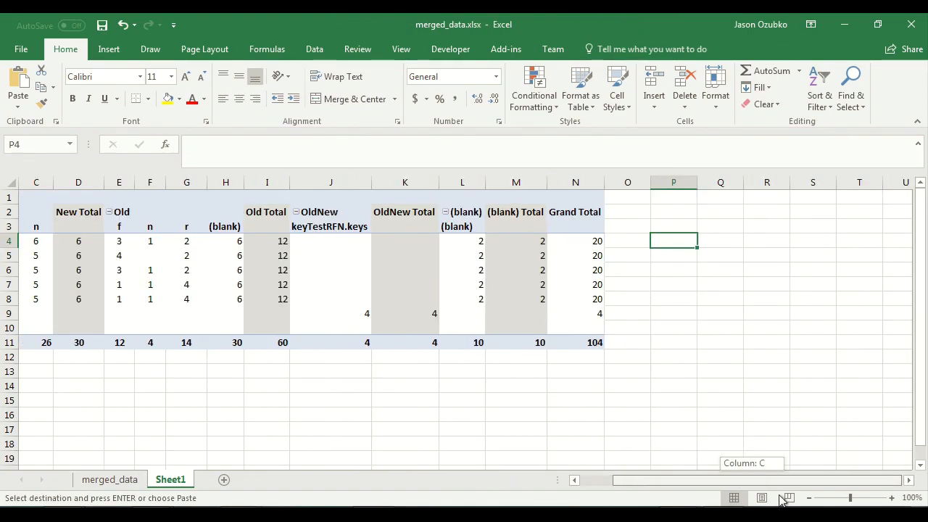
left_click_drag(595, 181, 275, 172)
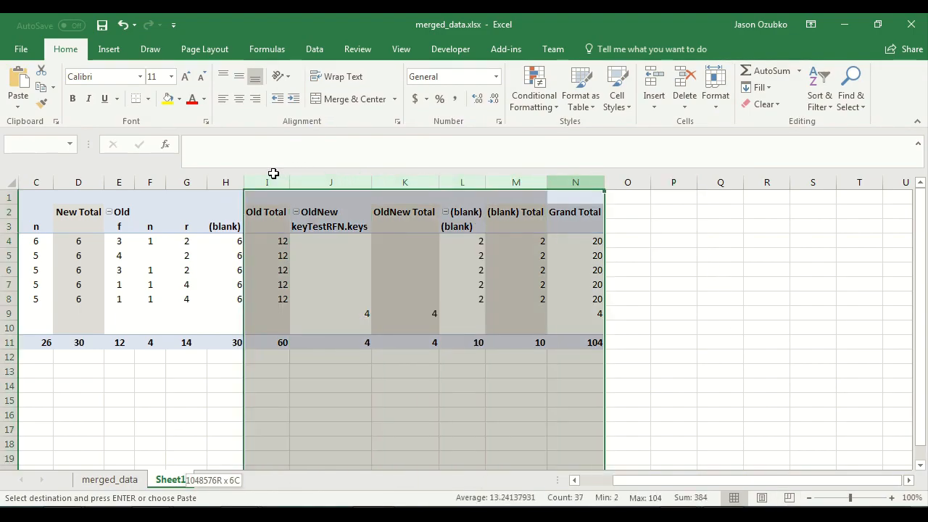
left_click_drag(274, 174, 262, 187)
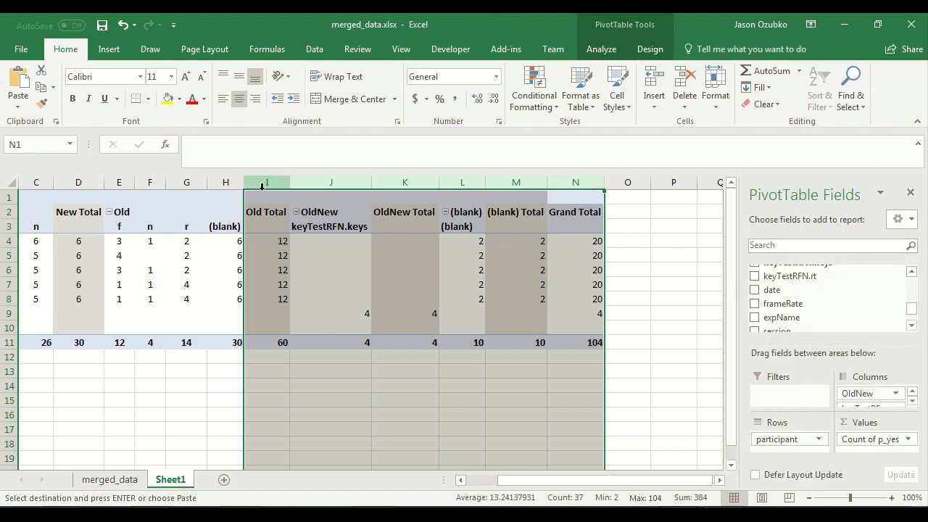
right_click(266, 182)
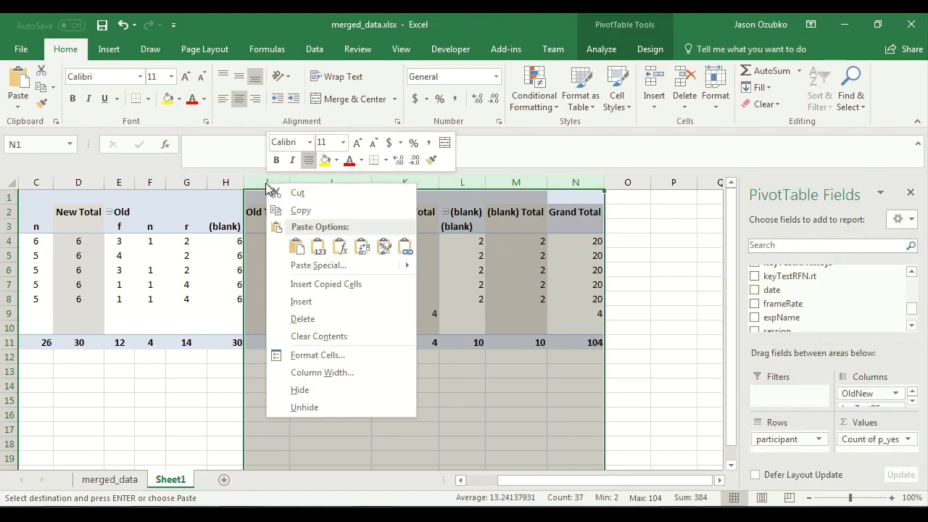
left_click(309, 393)
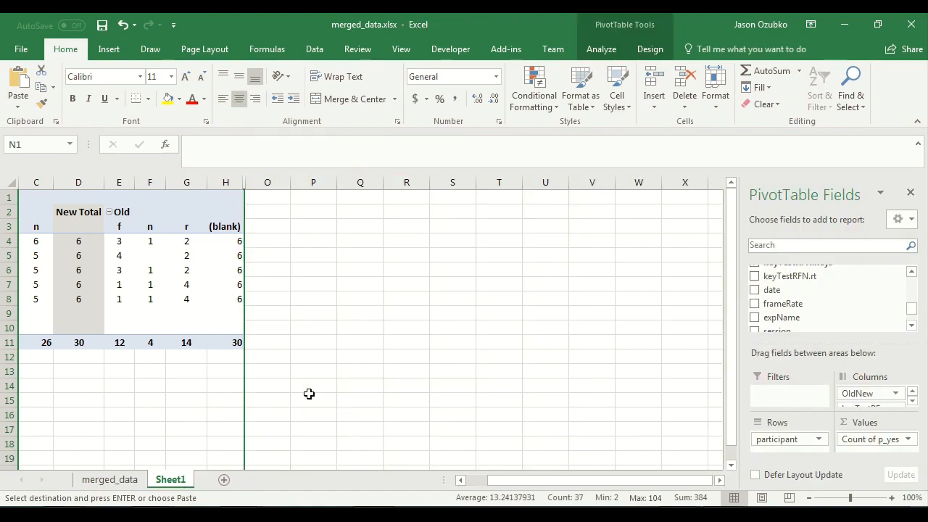
- Enter the header Subject in cell P3, beside the pivot table
left_click(326, 245)
left_click_drag(788, 481, 685, 483)
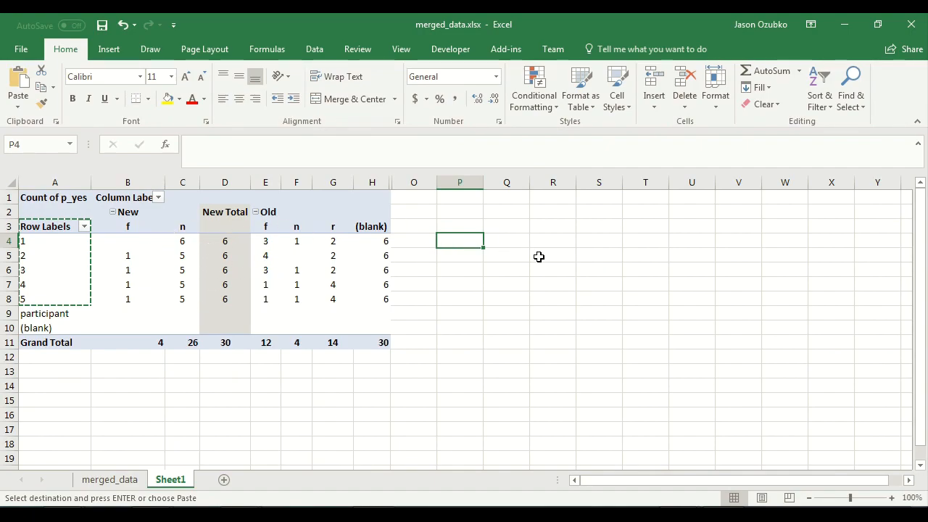
key("Up")
type("Subj")
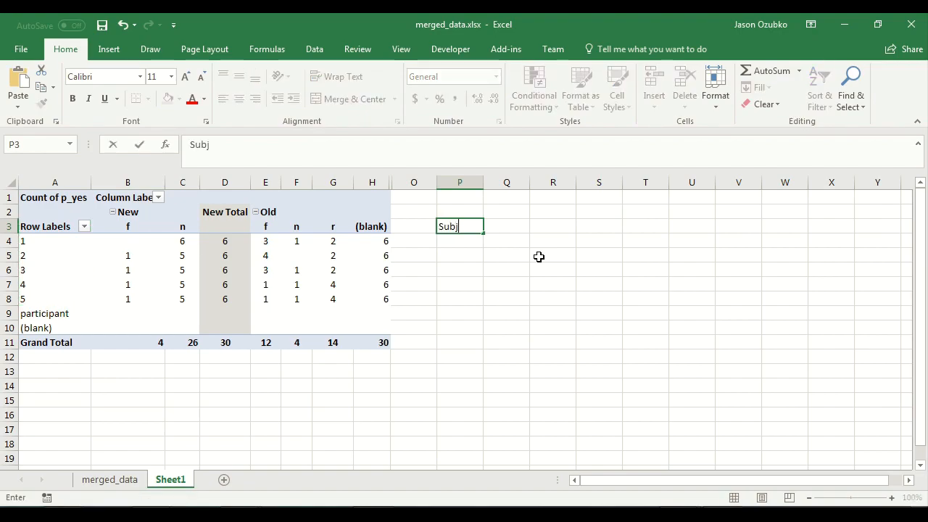
key("Return")
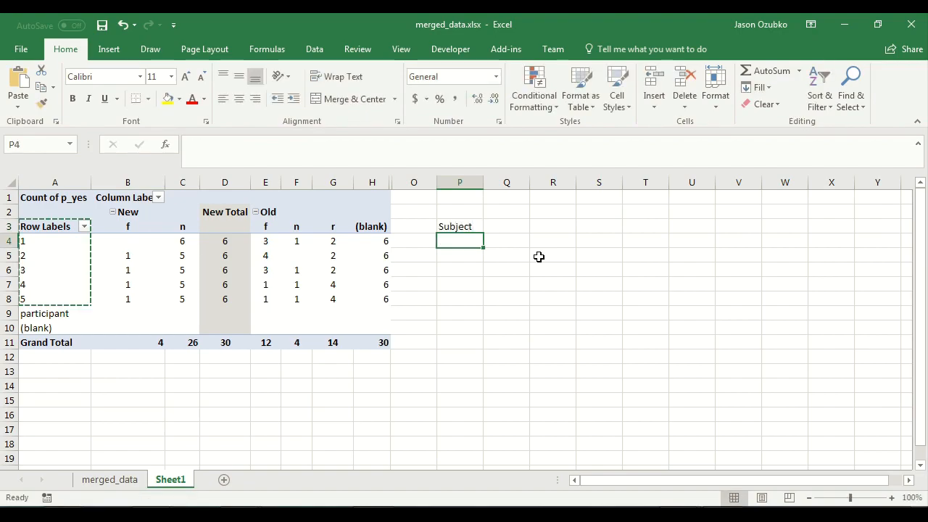
- Link P4 to the first participant number with =A4 and copy the formula down to P8
type("=")
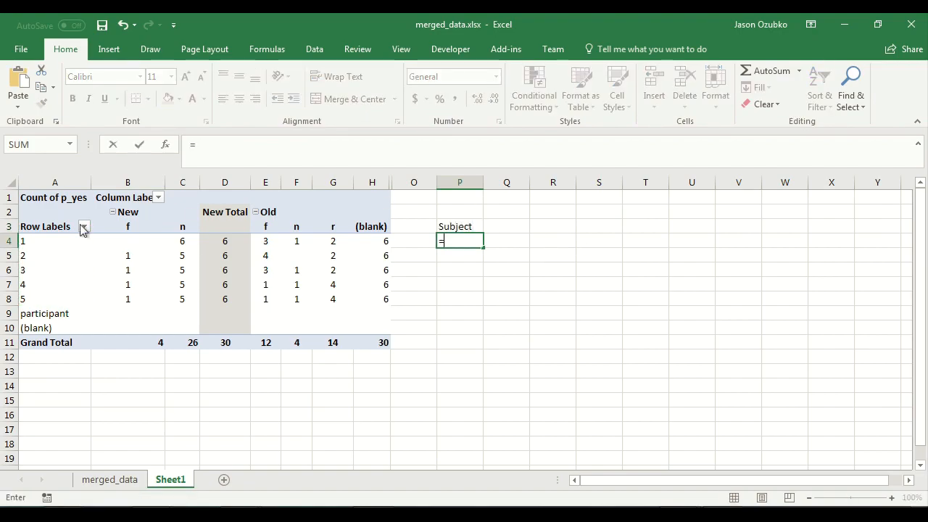
left_click(39, 243)
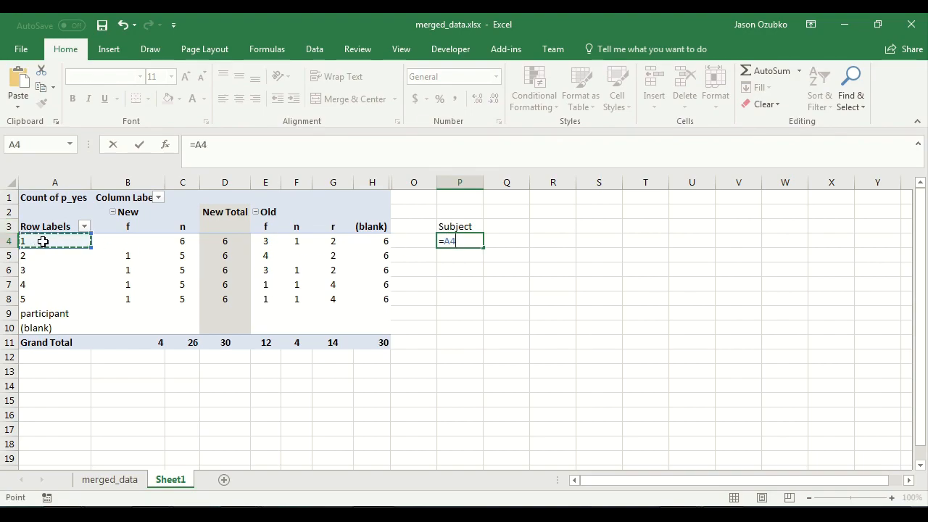
key("Return")
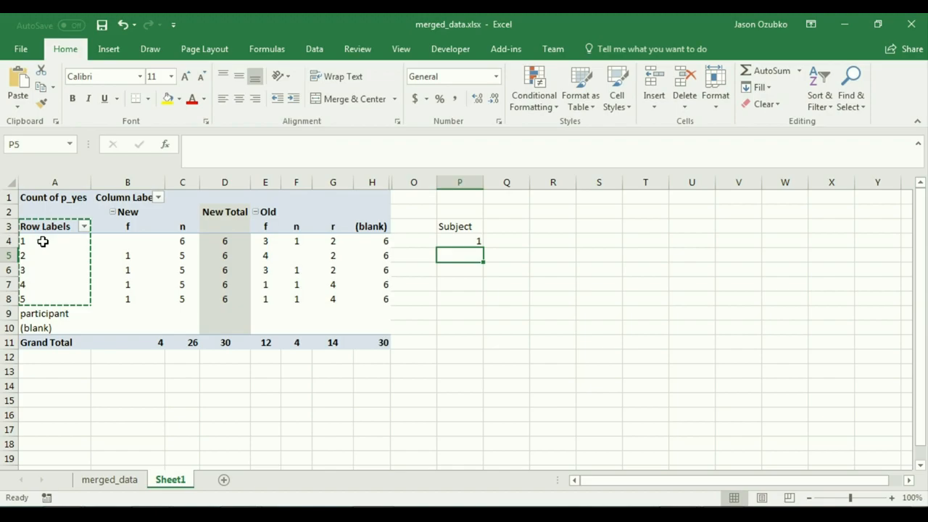
key("Up")
key("ctrl+c")
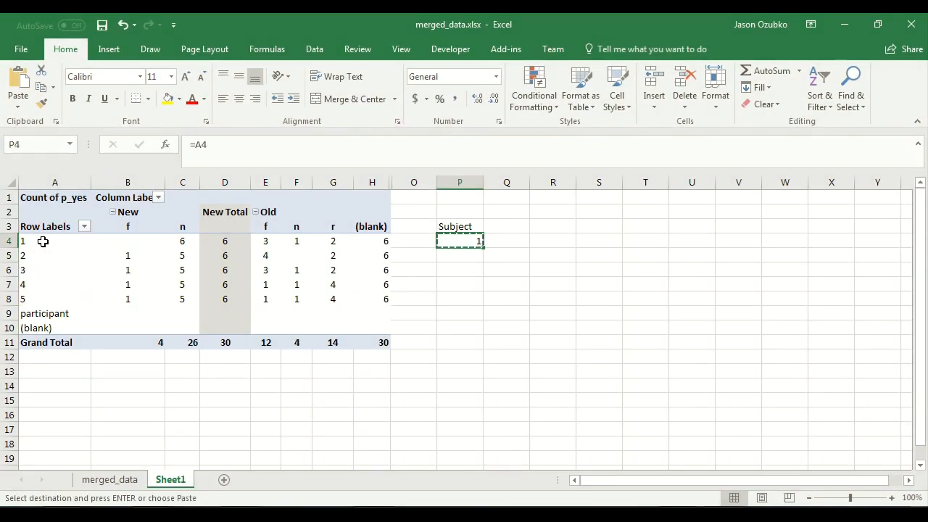
key("shift+Down")
key("shift+Down")
key("shift+Down")
key("shift+Down")
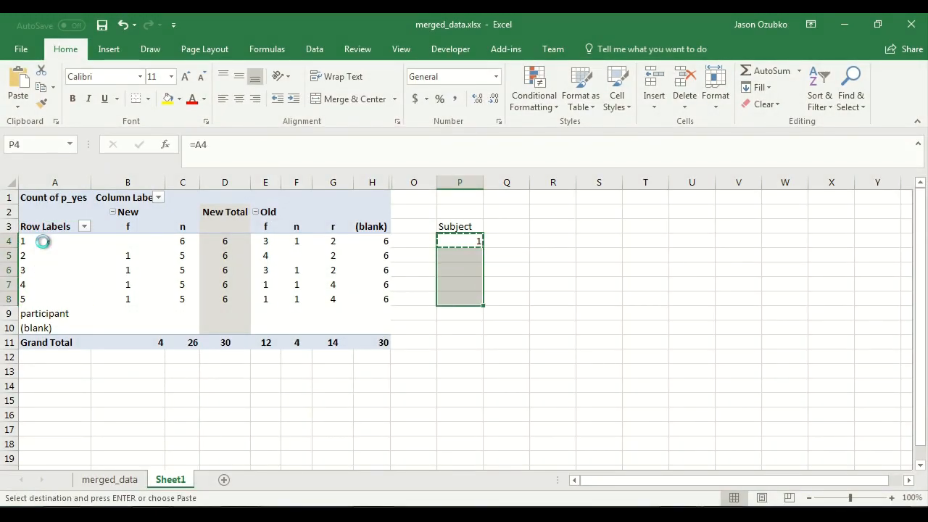
key("Return")
- Center the Subject column P3:P8 and make its header bold
left_click_drag(455, 226, 459, 299)
left_click(238, 99)
left_click(452, 225)
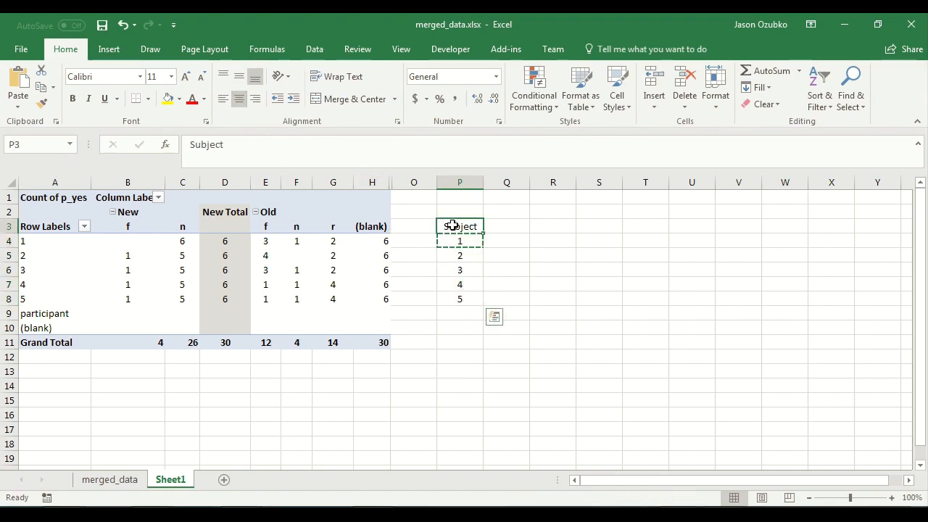
key("ctrl+b")
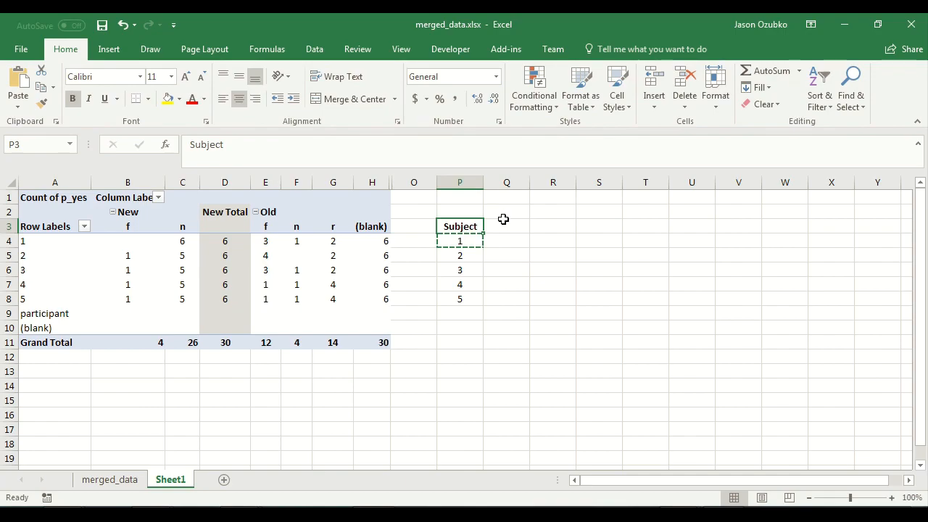
- Enter the heading New in Q2 with the response labels R, F and N beneath it in Q3:S3
left_click(512, 211)
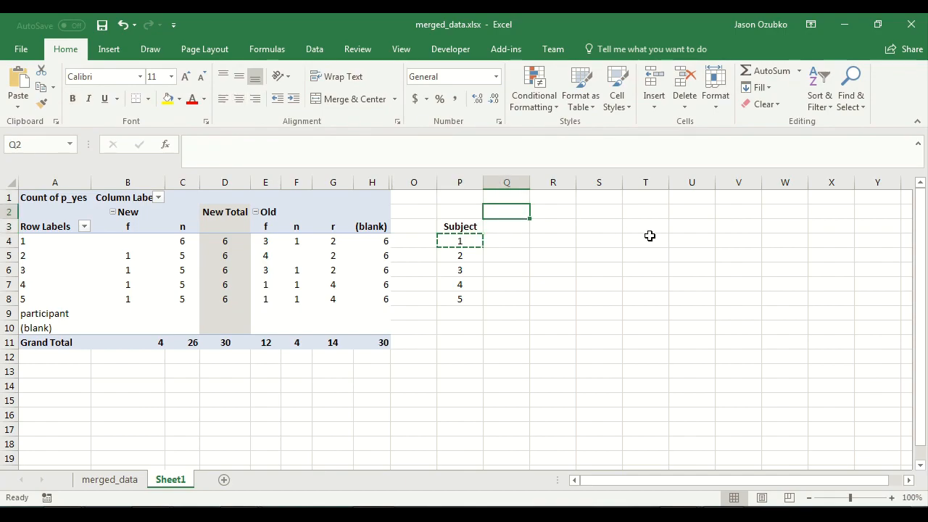
type("New")
key("Return")
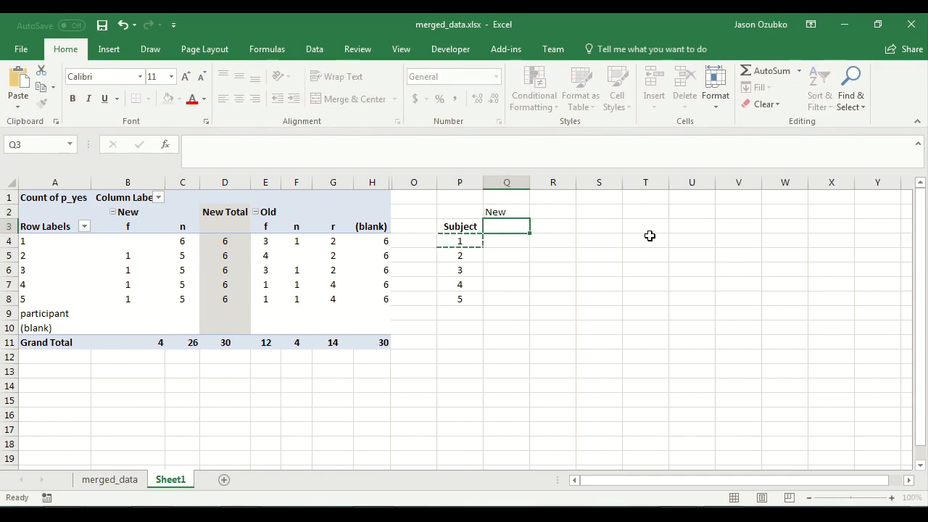
type("R")
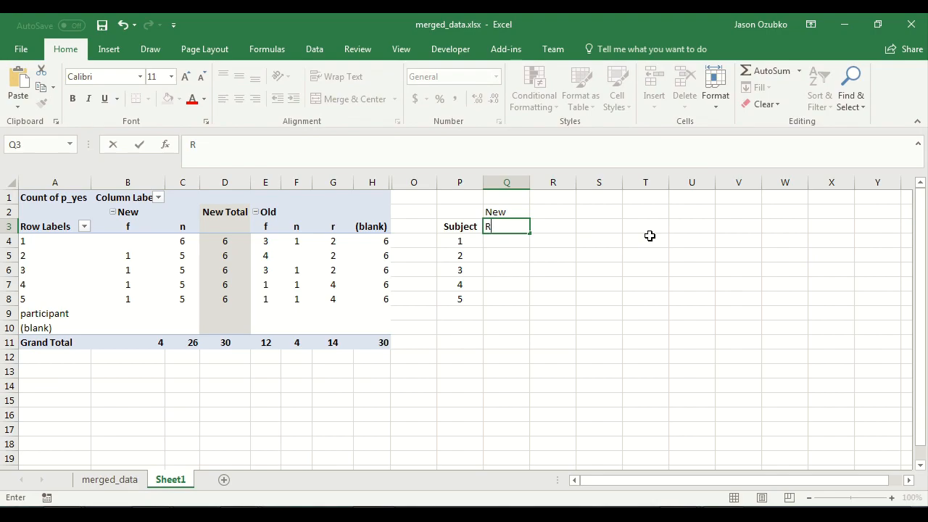
key("Tab")
type("F")
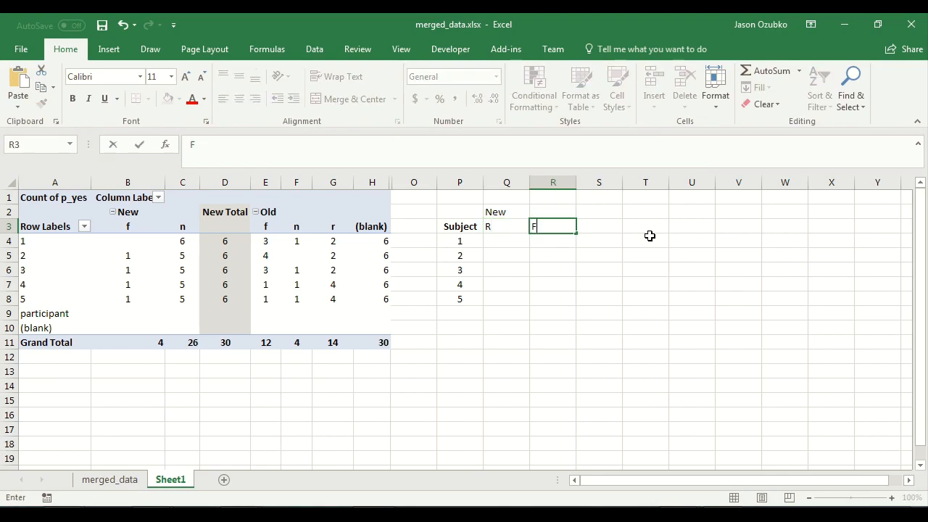
key("Tab")
type("N")
key("Tab")
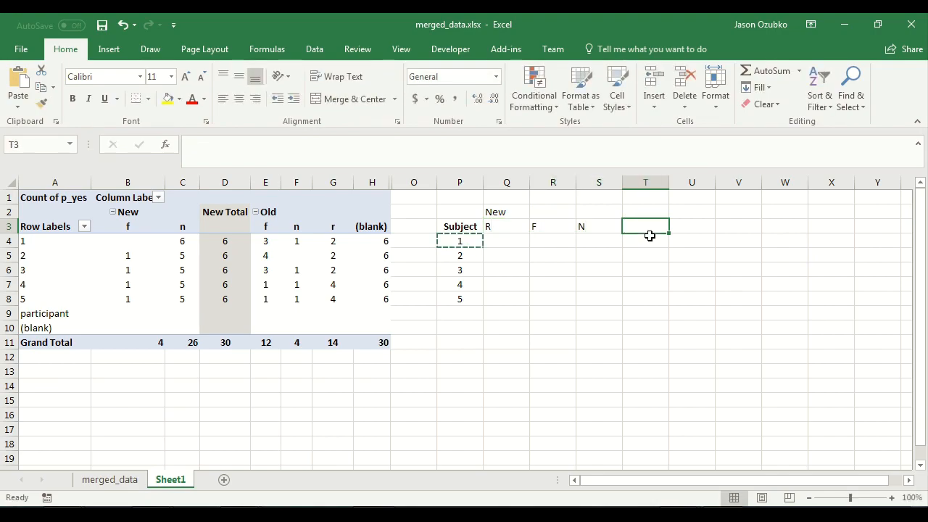
- Enter the heading Old in T2 with the response labels R, F and N beneath it in T3:V3
key("Up")
type("Old")
key("Return")
type("R")
key("Tab")
type("F")
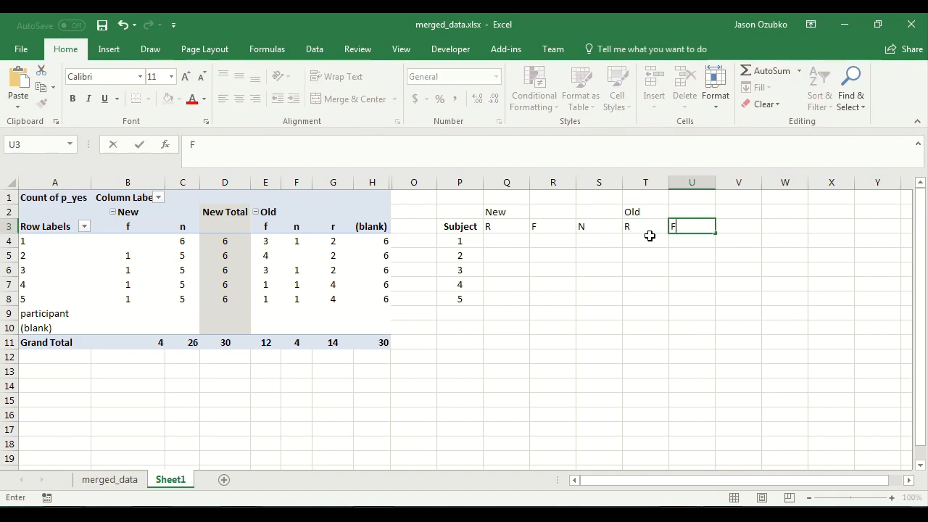
key("Tab")
type("N")
key("Return")
- Merge and center New across Q2:S2 and Old across T2:V2
key("Up")
key("Up")
key("Left")
key("Left")
key("Left")
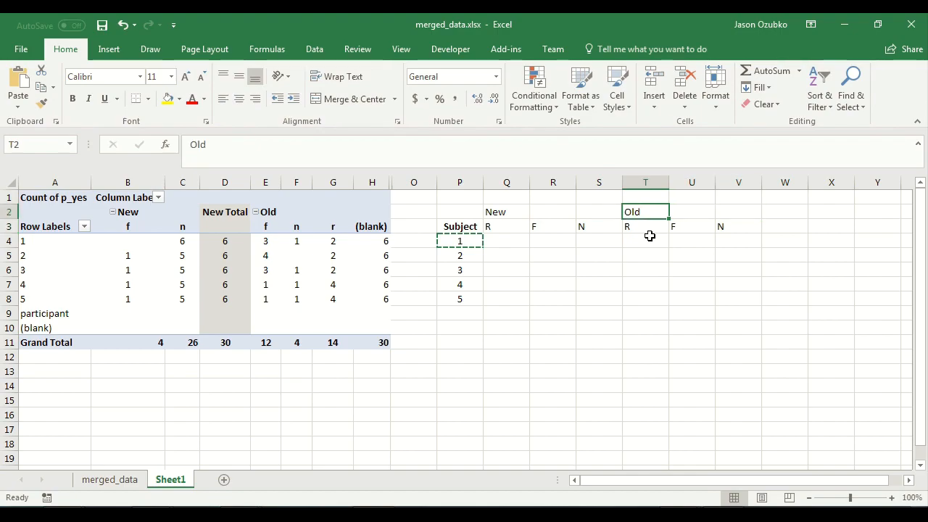
key("shift+Left")
key("shift+Left")
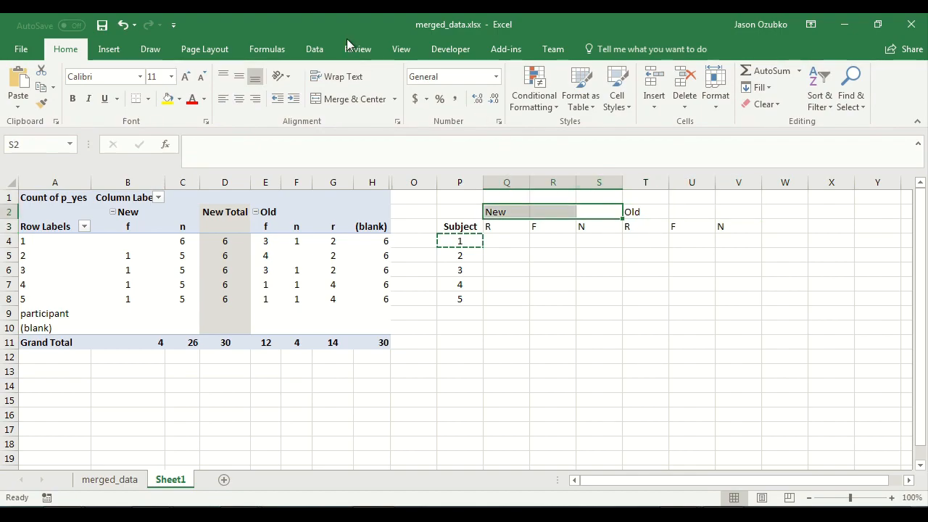
left_click(338, 104)
left_click_drag(665, 214, 720, 224)
left_click(338, 98)
- Center and bold the New and Old headings and their R, F, N labels in Q2:V3
left_click(242, 99)
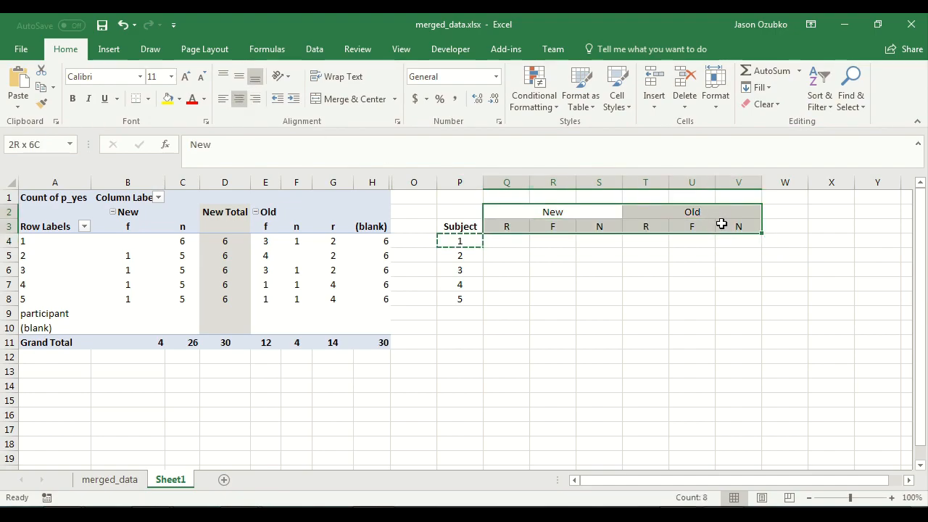
key("ctrl+b")
left_click(578, 266)
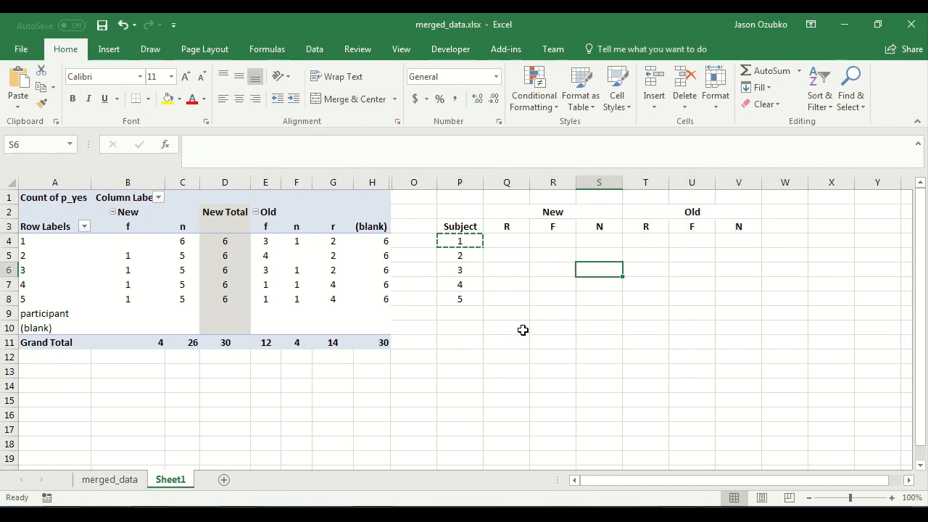
- Enter 0 in Q4 as subject 1's New R count and center it
left_click(506, 241)
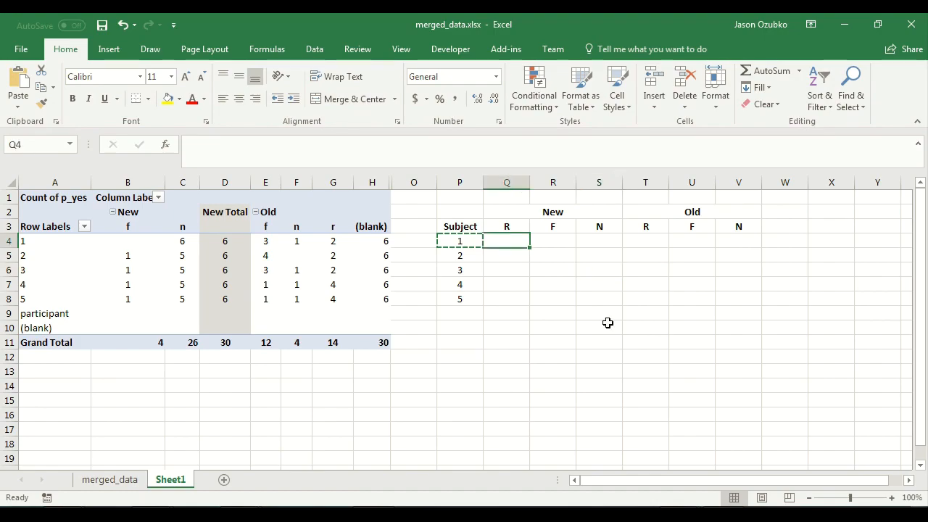
type("0")
key("Return")
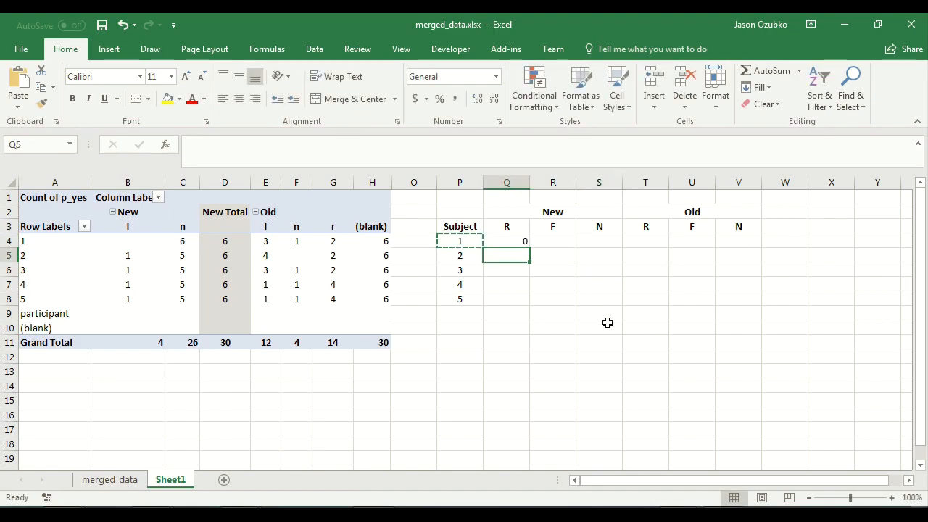
key("Up")
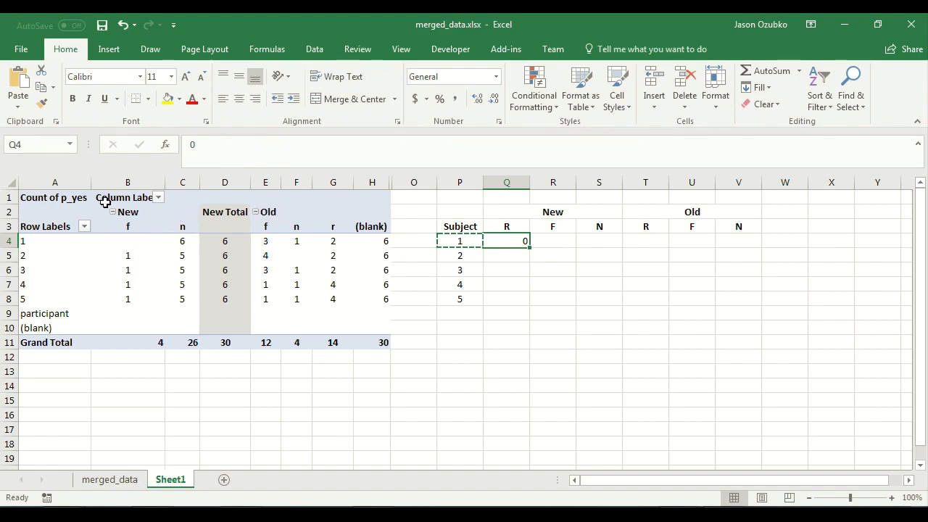
left_click(241, 98)
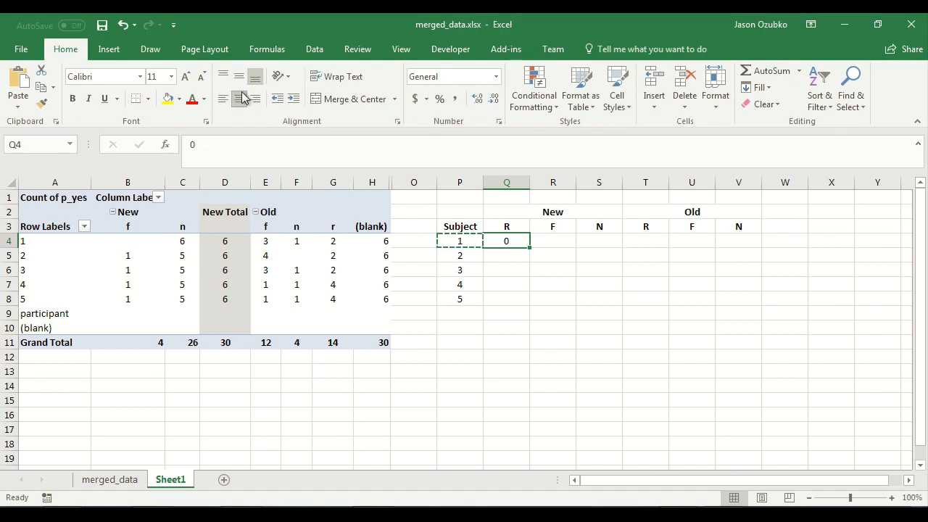
- Copy the 0 in Q4 down through Q8 to fill the New R column for all five subjects
key("ctrl+c")
key("shift+Down")
key("shift+Down")
key("shift+Down")
key("shift+Down")
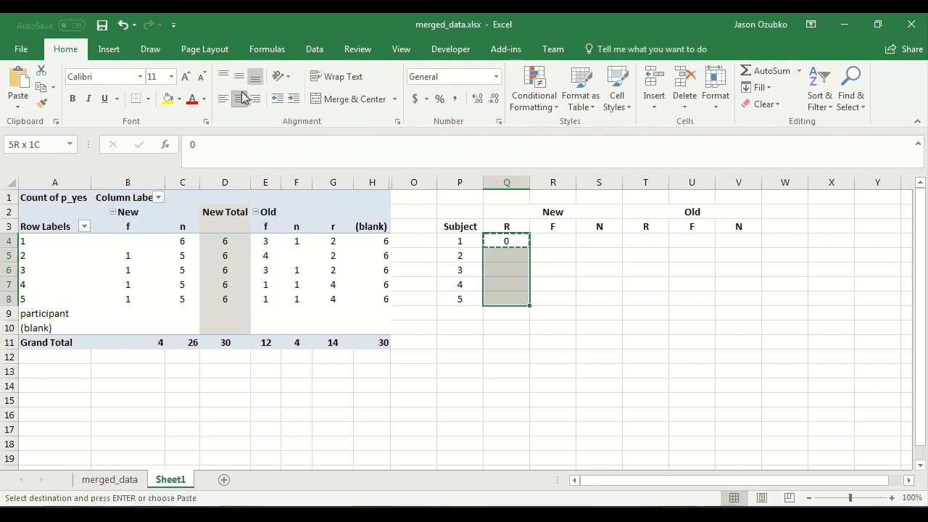
key("ctrl+v")
key("Right")
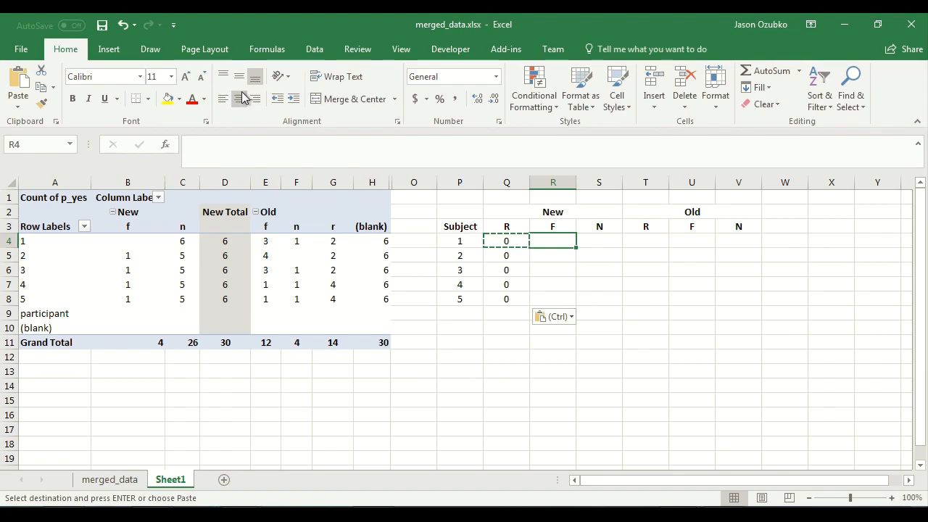
type("=")
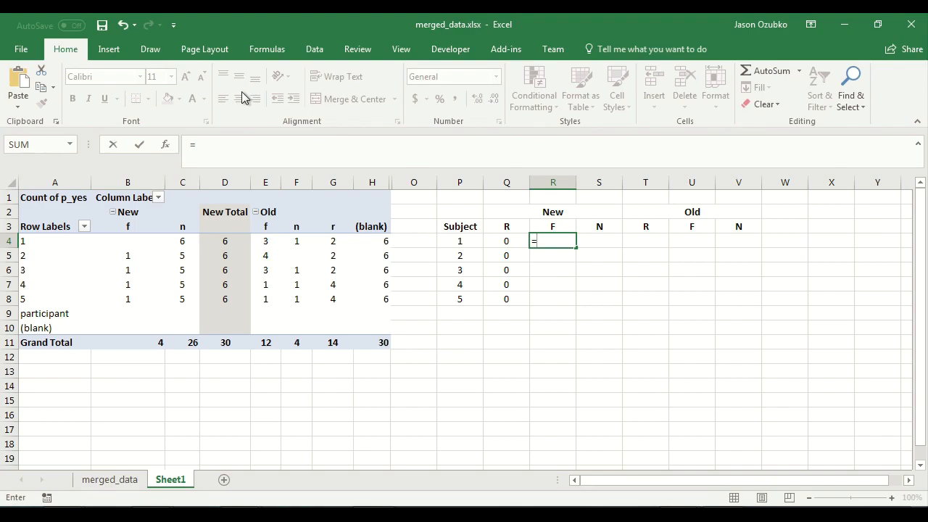
type("B4")
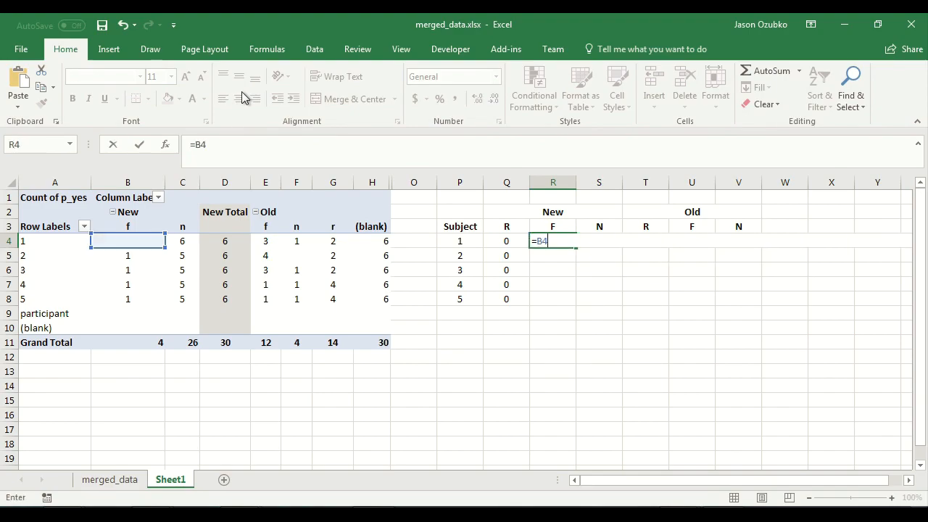
scroll(234, 122, "down", 1)
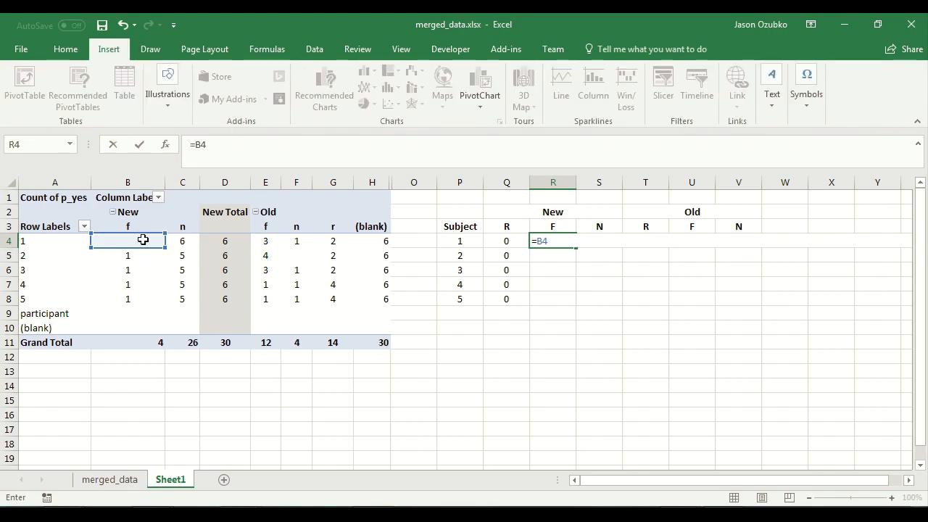
key("BackSpace")
key("BackSpace")
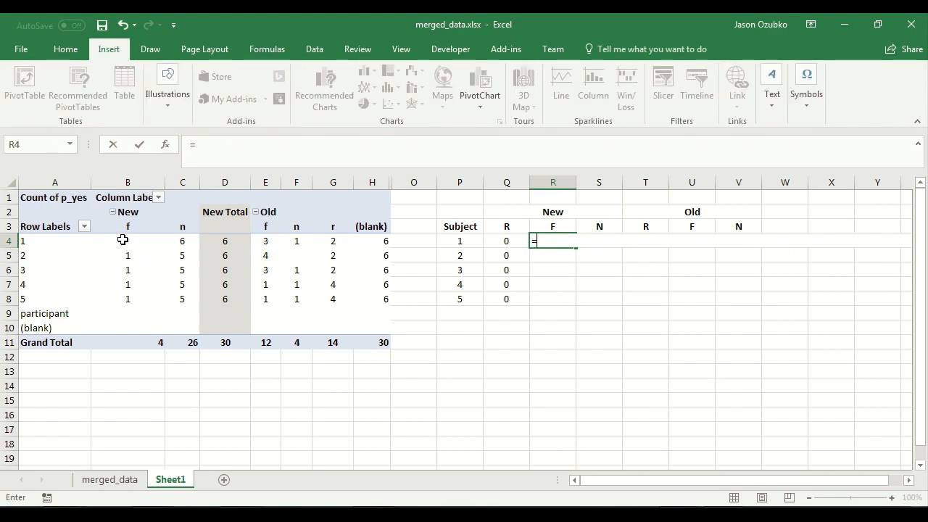
left_click(124, 240)
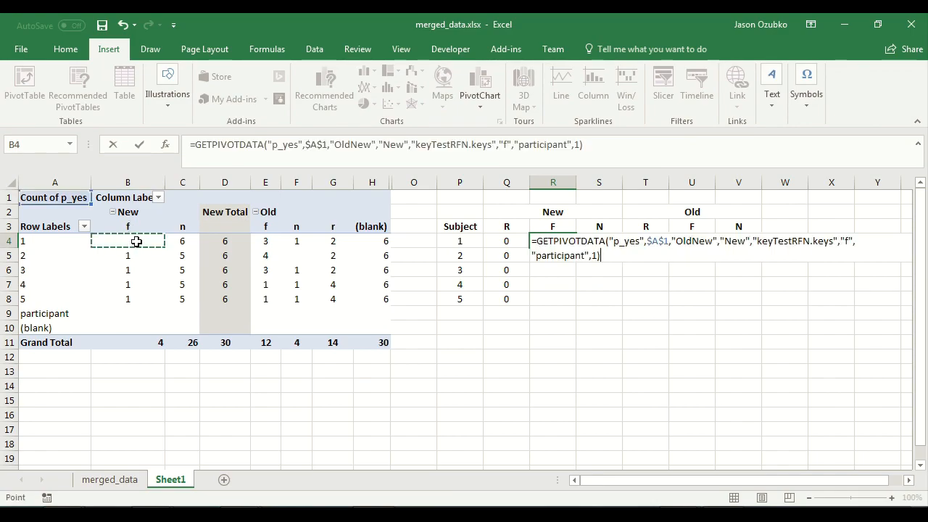
left_click(192, 145)
key("shift+End")
key("Escape")
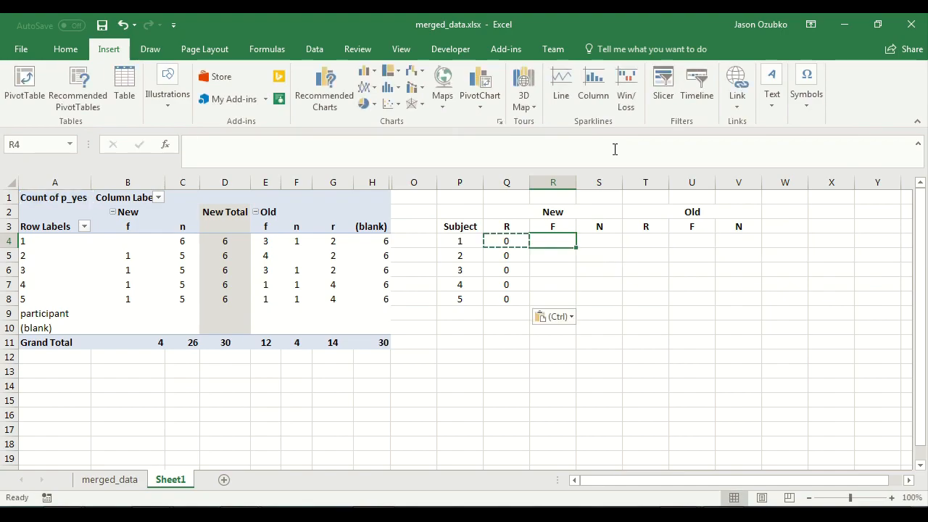
- Enter the formula =B4/D4 in R4 as subject 1's New F proportion
type("=b4")
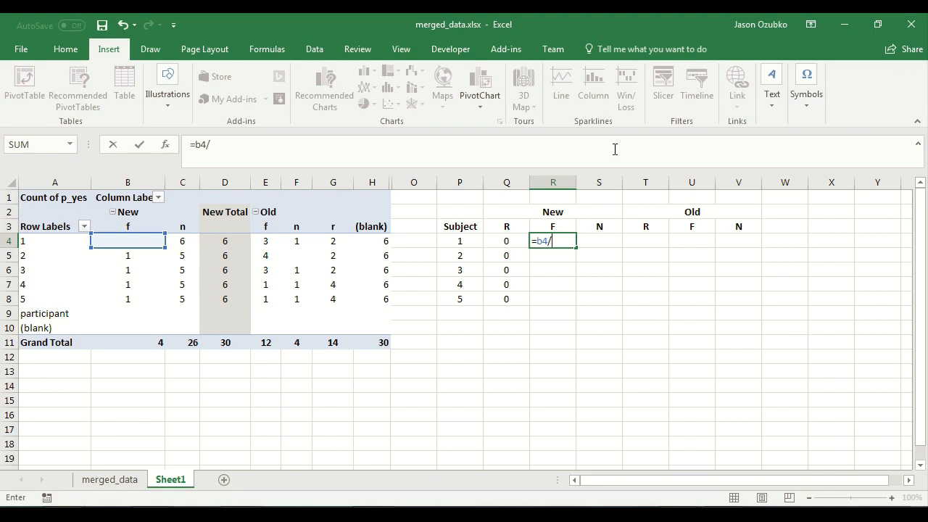
type("/d")
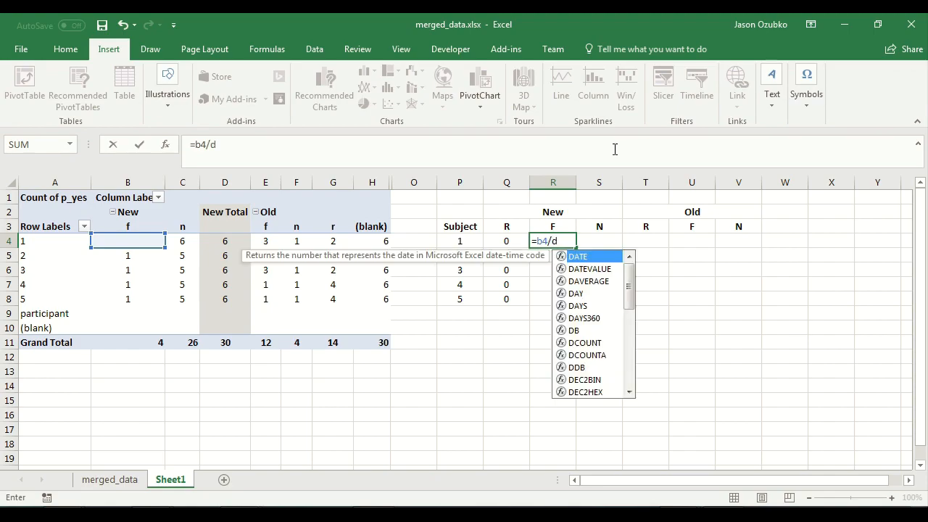
type("4")
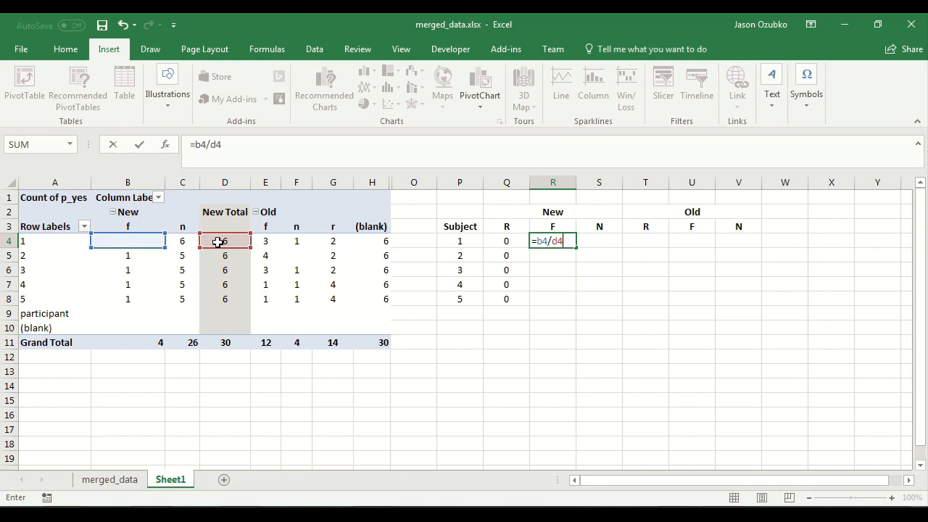
key("ctrl+Return")
key("Return")
key("Up")
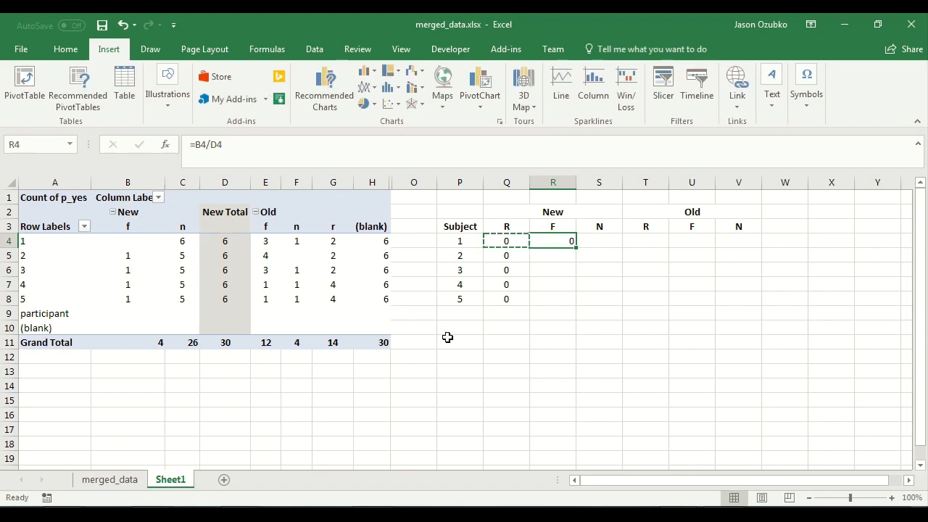
- Copy the R4 formula down through R8 and center the New F values
key("ctrl+c")
key("shift+Down")
key("shift+Down")
key("shift+Down")
key("shift+Down")
key("ctrl+v")
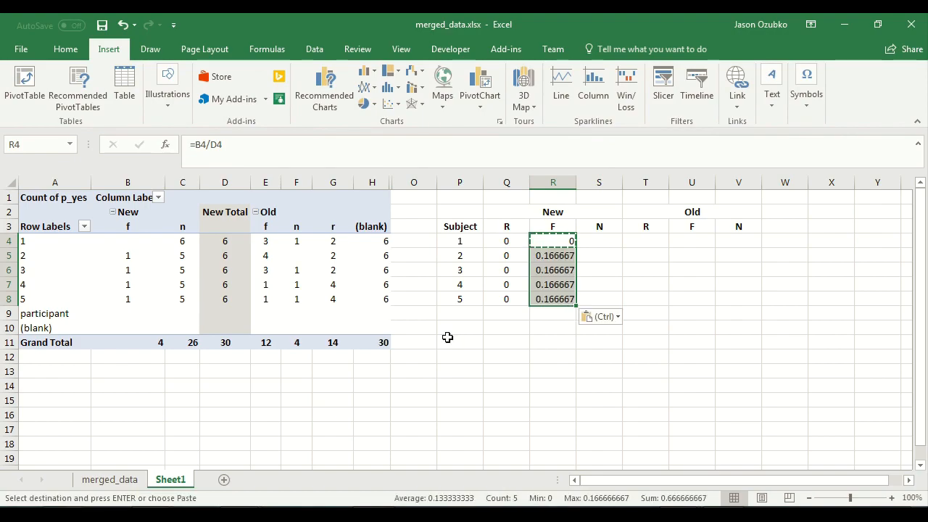
left_click(65, 48)
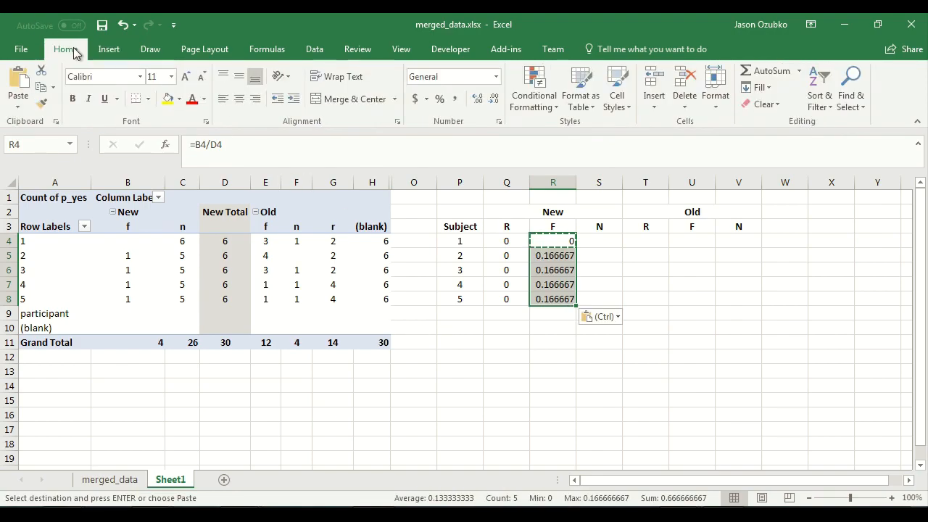
left_click(238, 99)
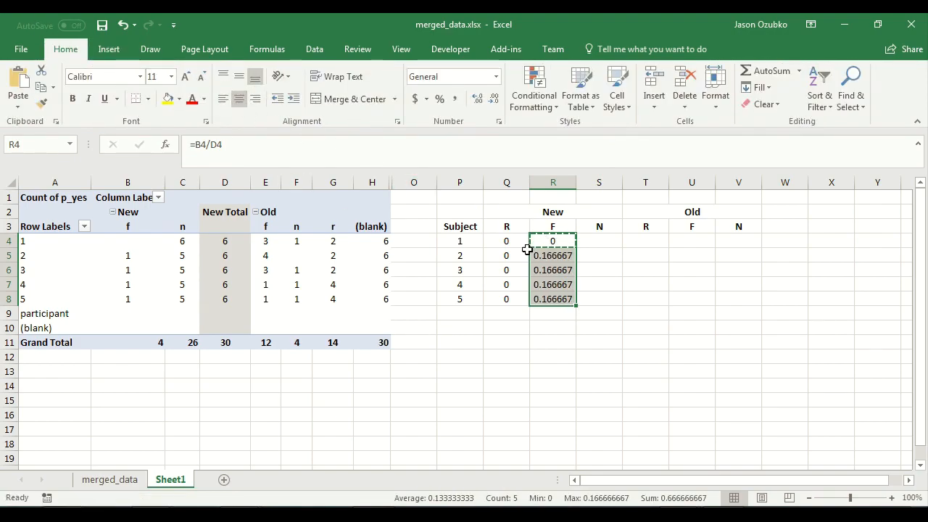
left_click(587, 241)
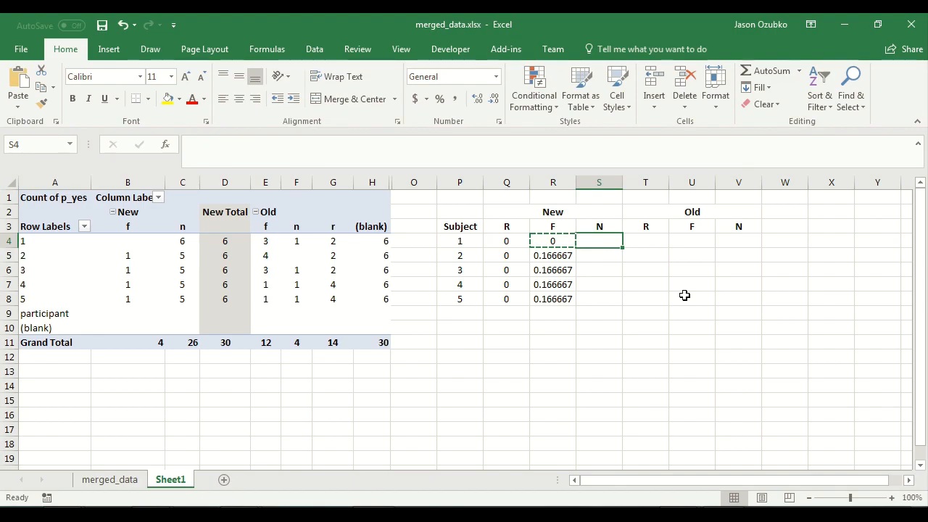
type("=")
key("Left")
key("Left")
key("Left")
key("Left")
key("Left")
key("Left")
key("Left")
key("Left")
key("Left")
key("Left")
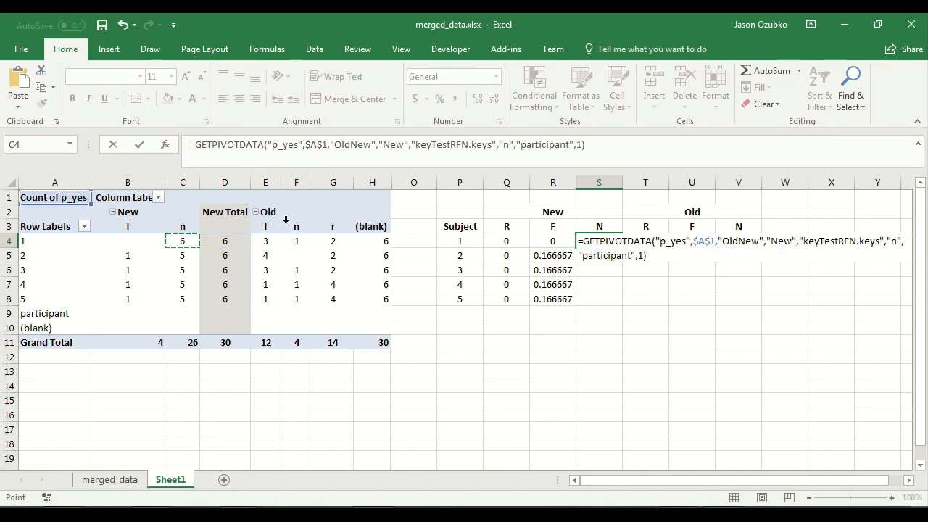
key("Escape")
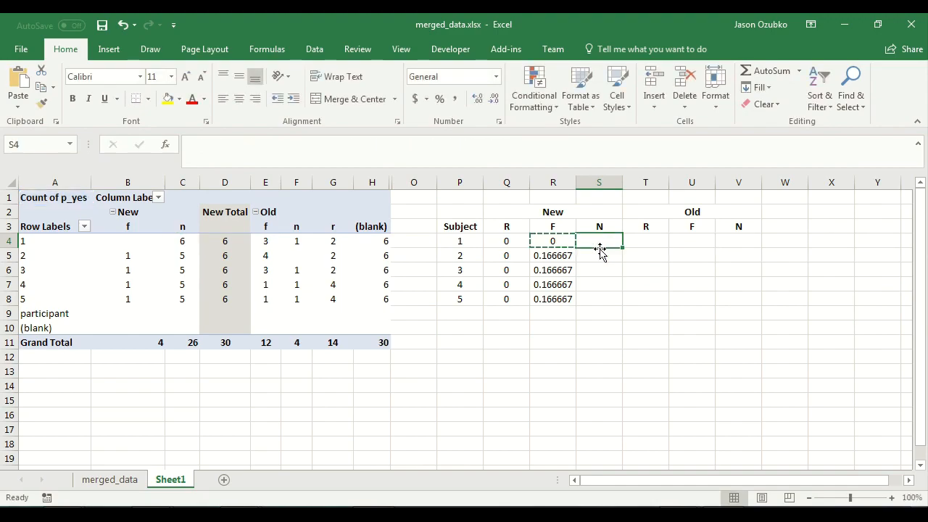
- Enter the formula =C4/D4 in S4 as subject 1's New N proportion
type("=C")
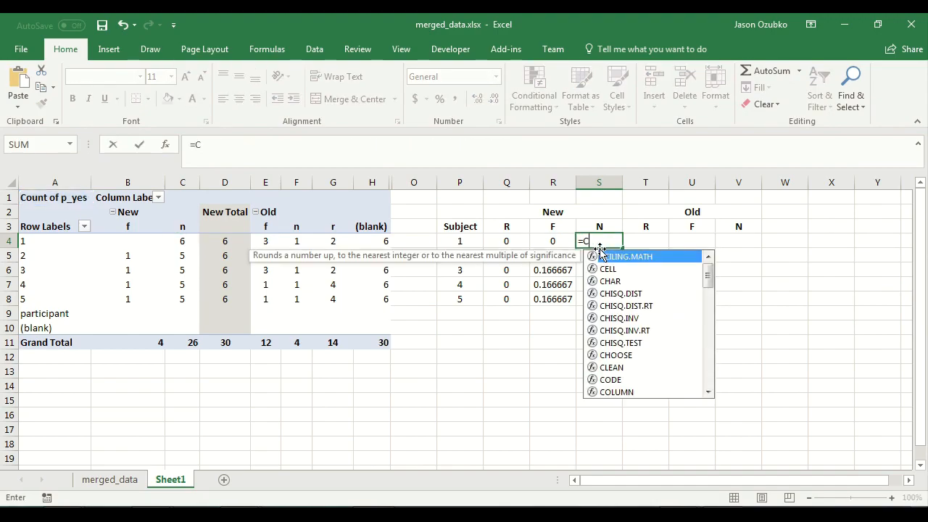
type("4/D4")
key("Return")
- Copy the S4 formula down through S8 and center the New N values
left_click(597, 240)
key("ctrl+c")
left_click_drag(598, 254, 599, 297)
key("ctrl+v")
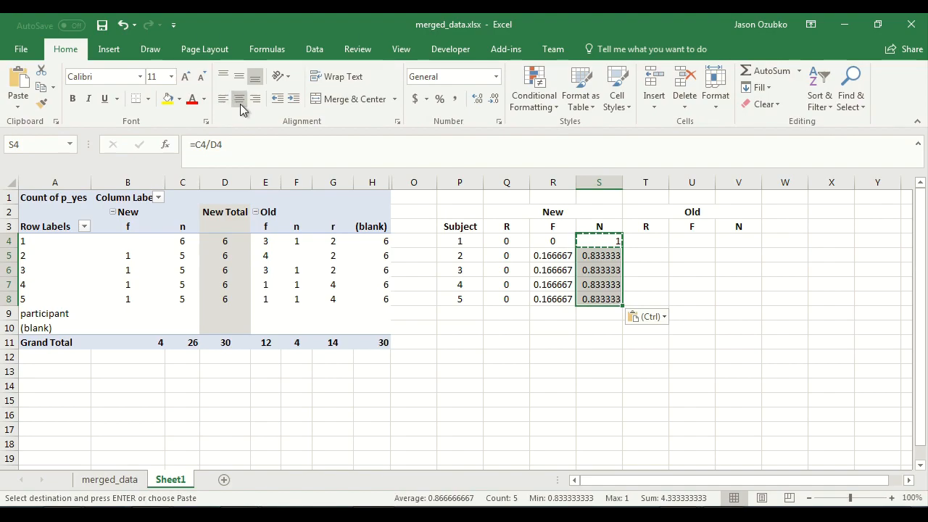
left_click(614, 334)
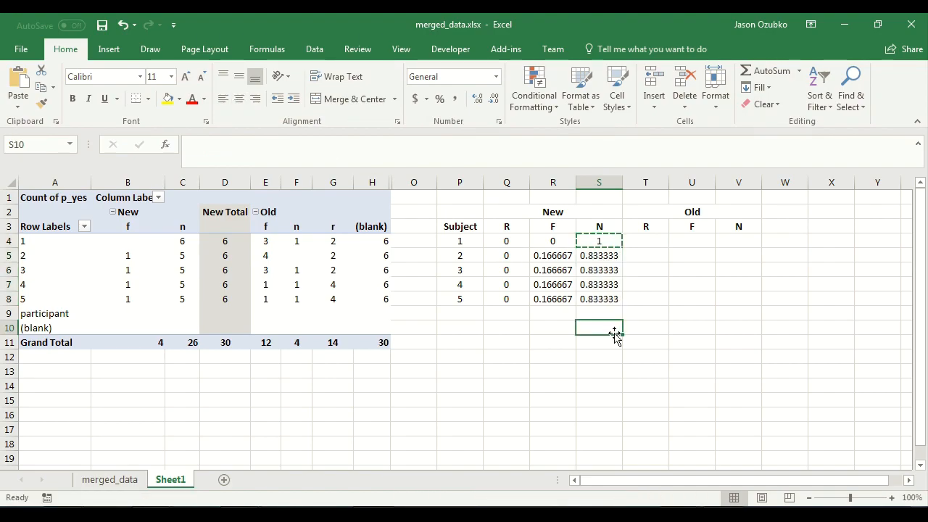
left_click(583, 214)
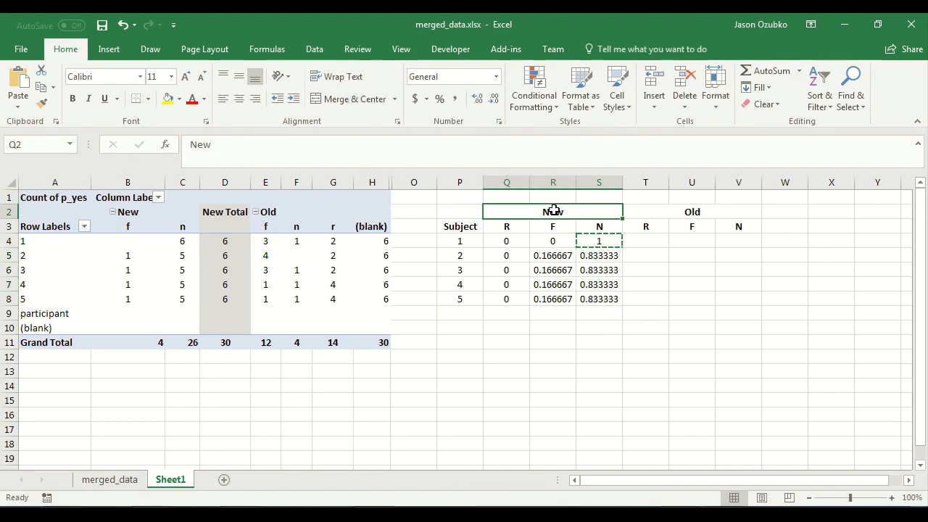
left_click(601, 225)
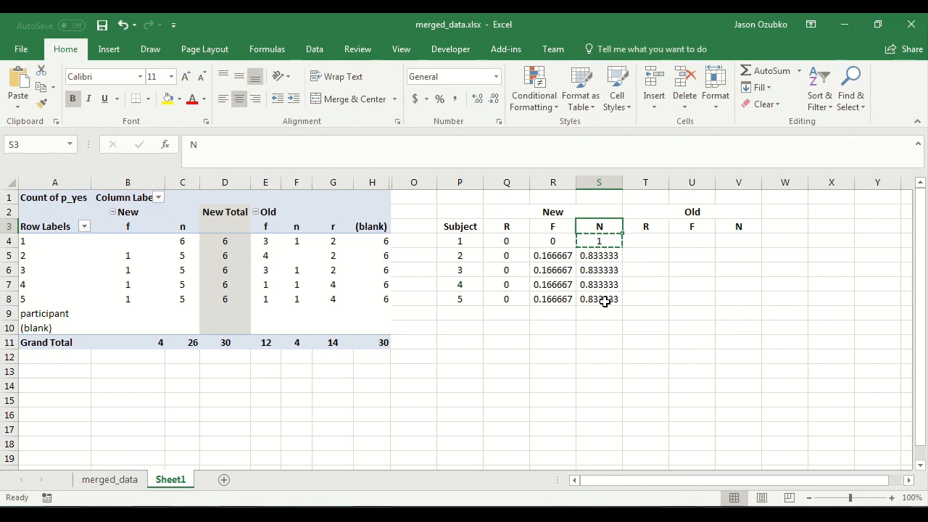
left_click(647, 238)
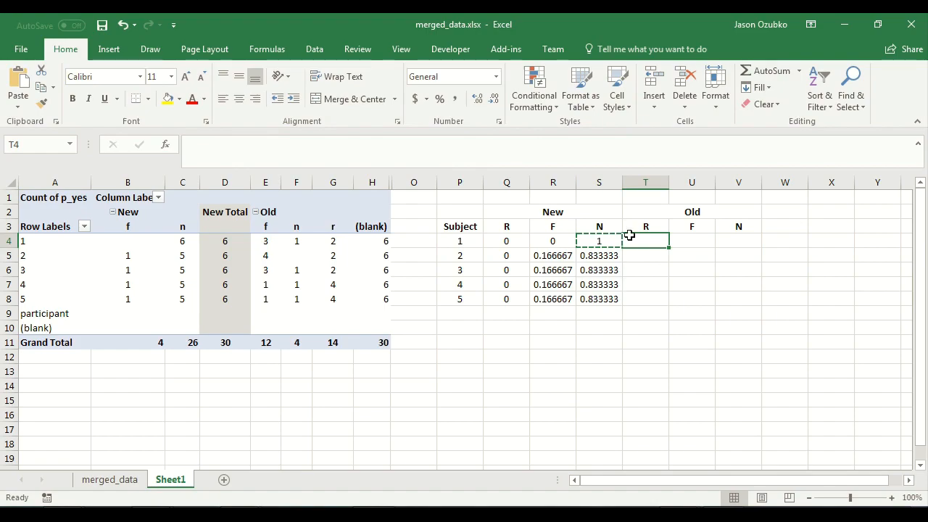
- Unhide the columns between H and O, and hide J to N again so only the Old Total column is restored
left_click_drag(372, 182, 406, 183)
right_click(406, 185)
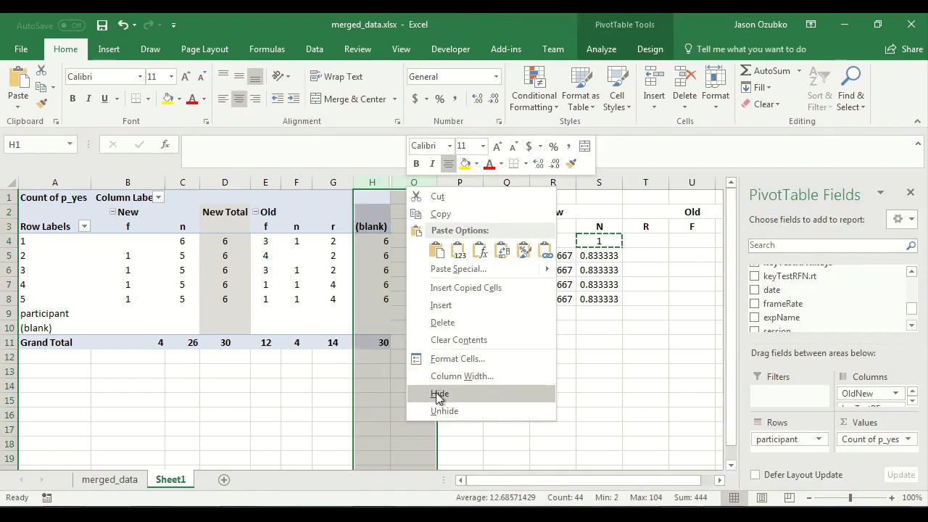
left_click(444, 411)
left_click_drag(459, 181, 599, 176)
right_click(587, 182)
left_click(620, 394)
left_click_drag(609, 480, 586, 484)
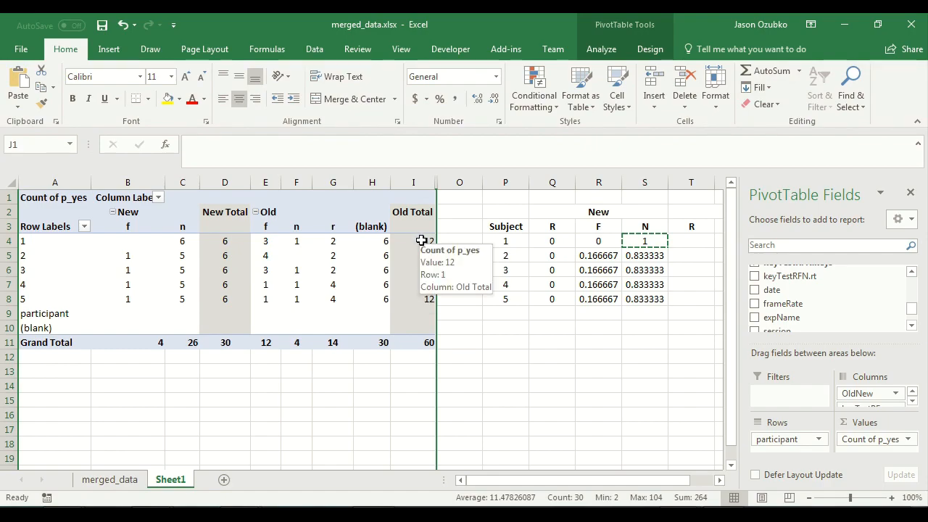
- Check the sum of subject 1's Old f, n and r counts in E4:G4 against the (blank) and Old Total columns
left_click_drag(332, 240, 260, 239)
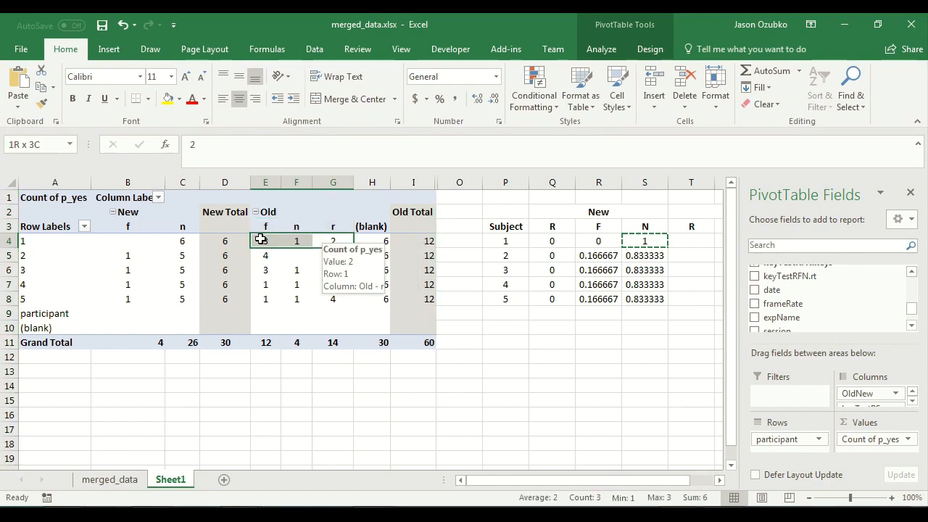
left_click(380, 240)
left_click_drag(330, 240, 263, 241)
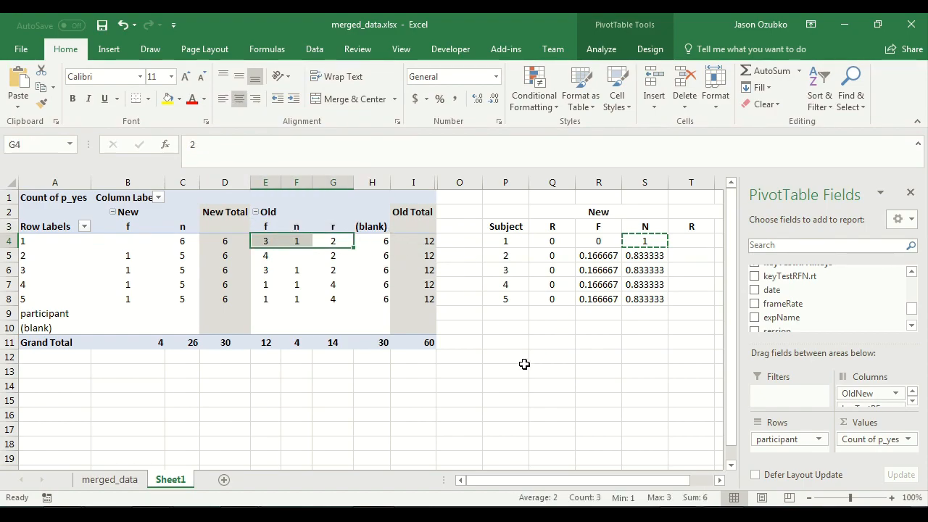
- Enter the formula =G4/6 in T4 as subject 1's Old R proportion and move on to U4
left_click_drag(615, 484, 645, 484)
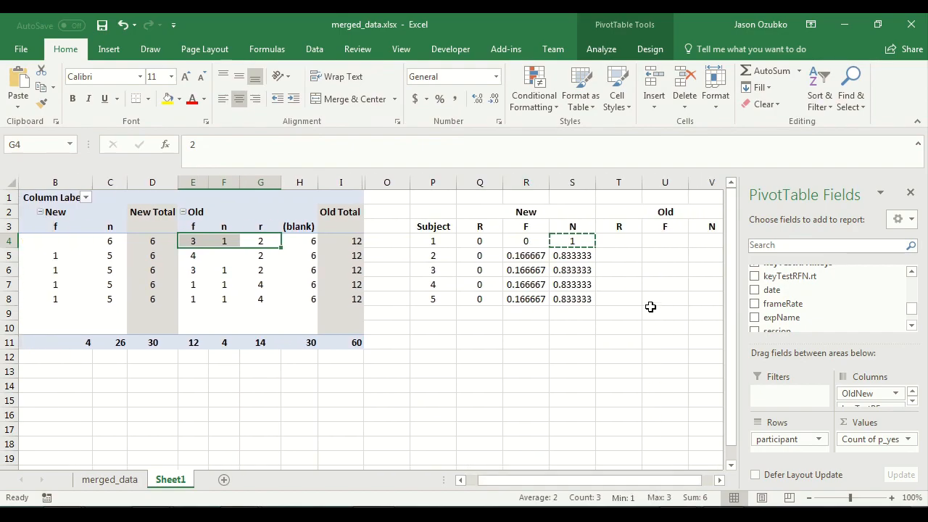
left_click(609, 239)
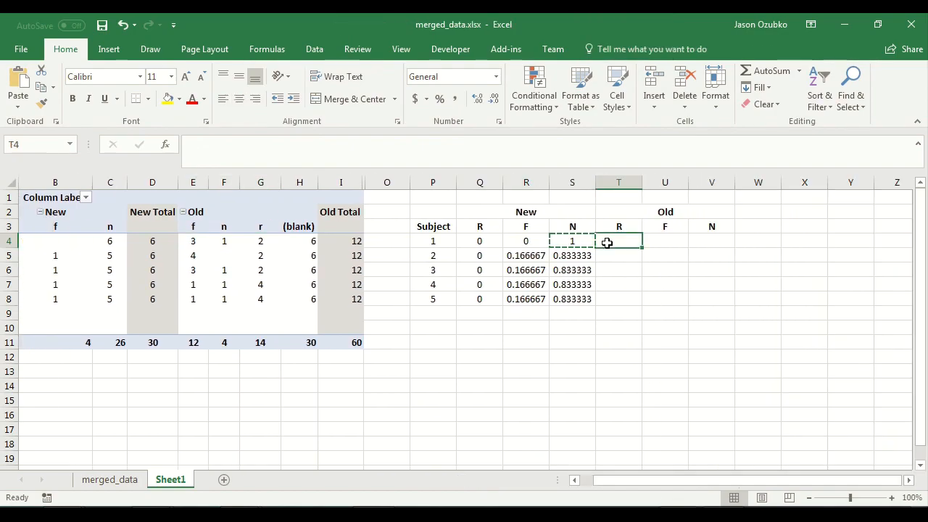
type("=")
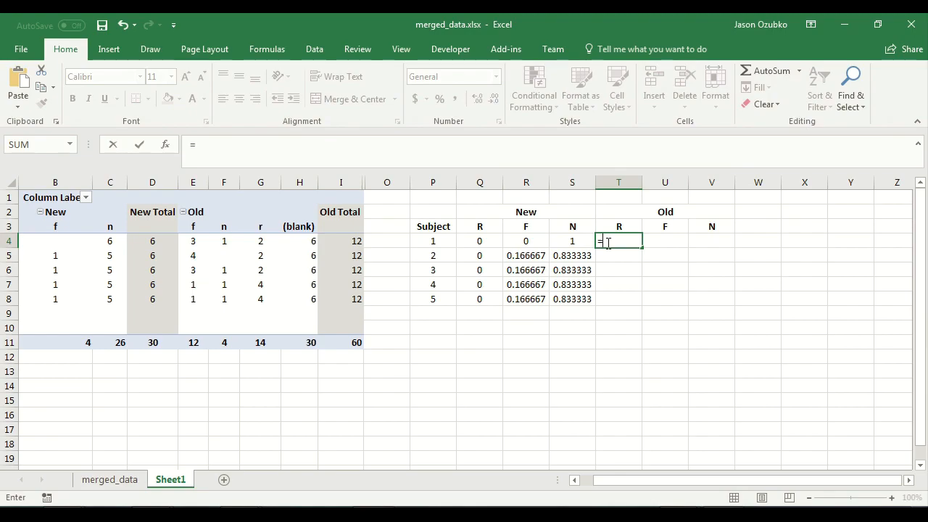
type("E4")
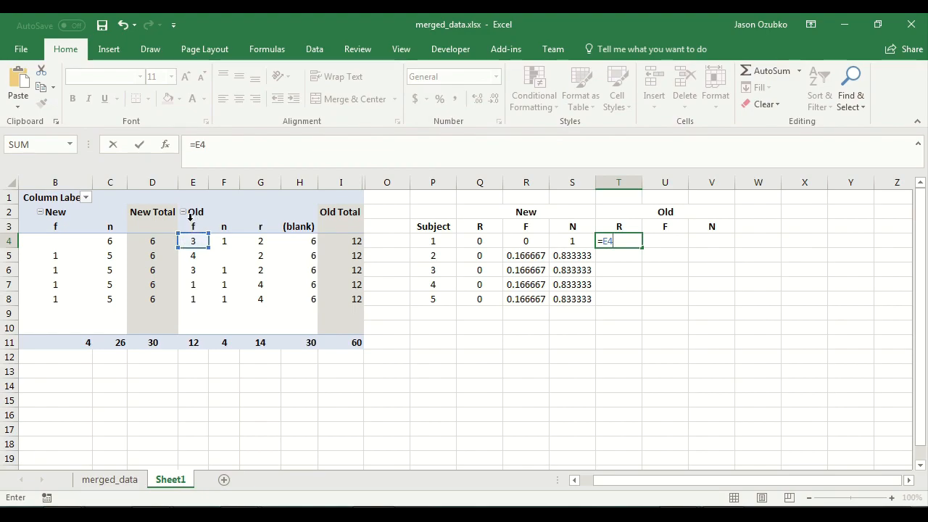
left_click(223, 247)
left_click(261, 248)
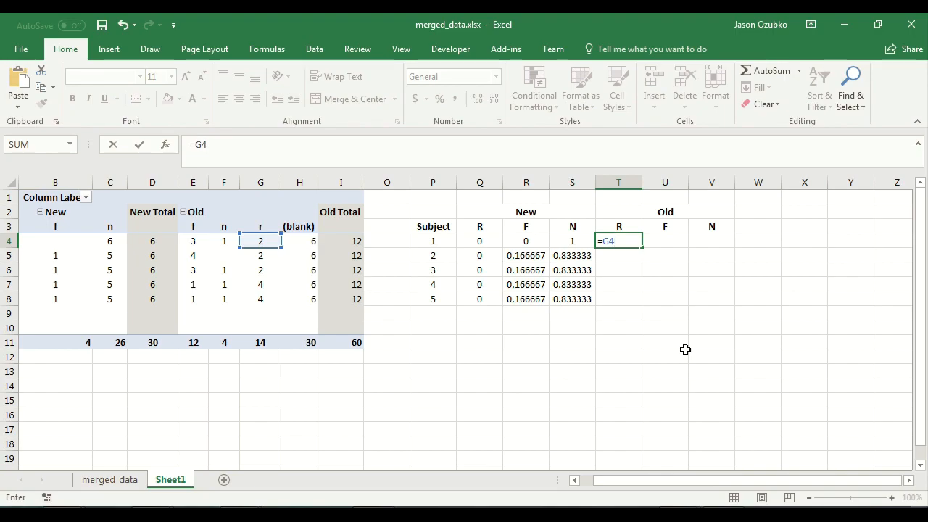
type("/6")
key("Return")
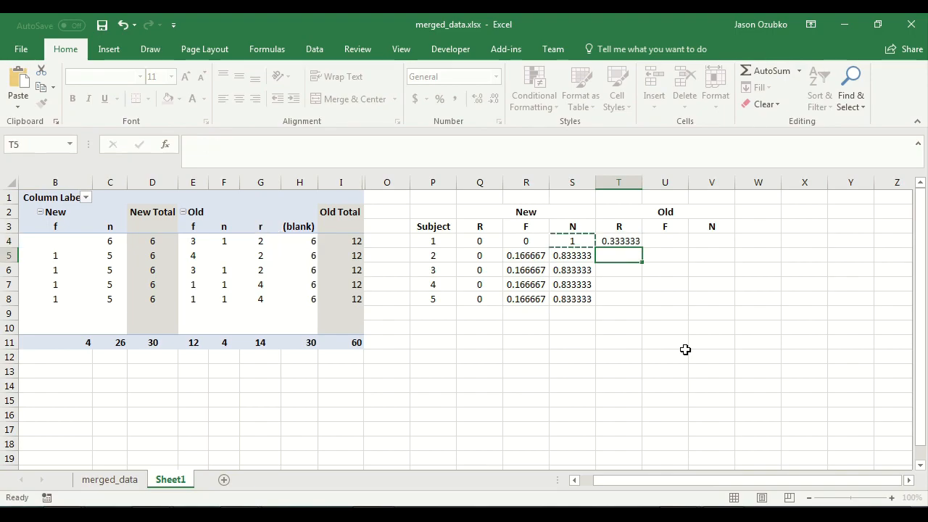
key("Right")
key("Up")
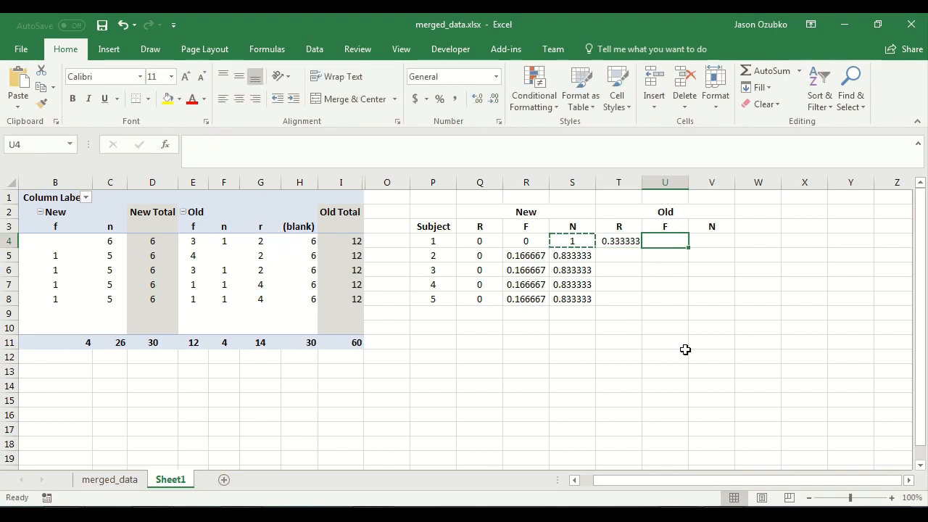
- Enter subject 1's remaining Old proportions: =E4/6 in U4 for F and =F4/6 in V4 for N
type("=e4/6")
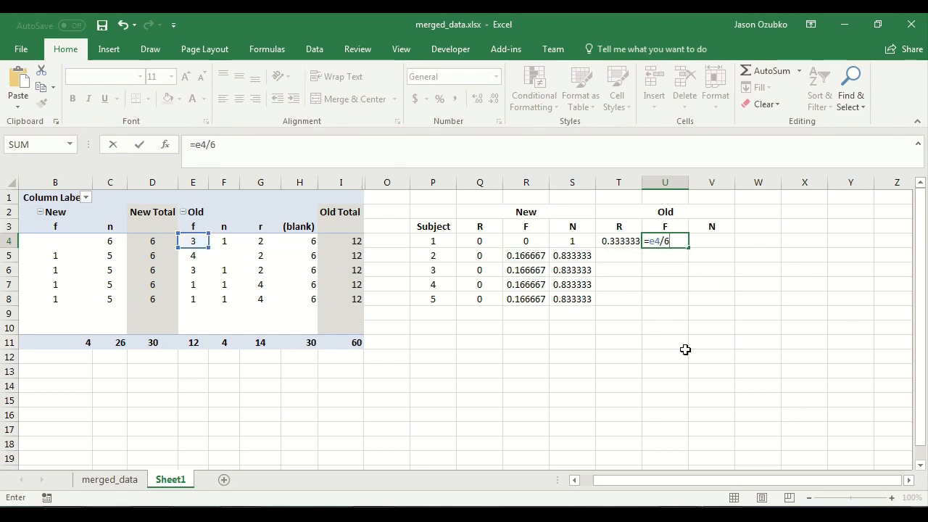
key("Return")
key("Up")
key("Right")
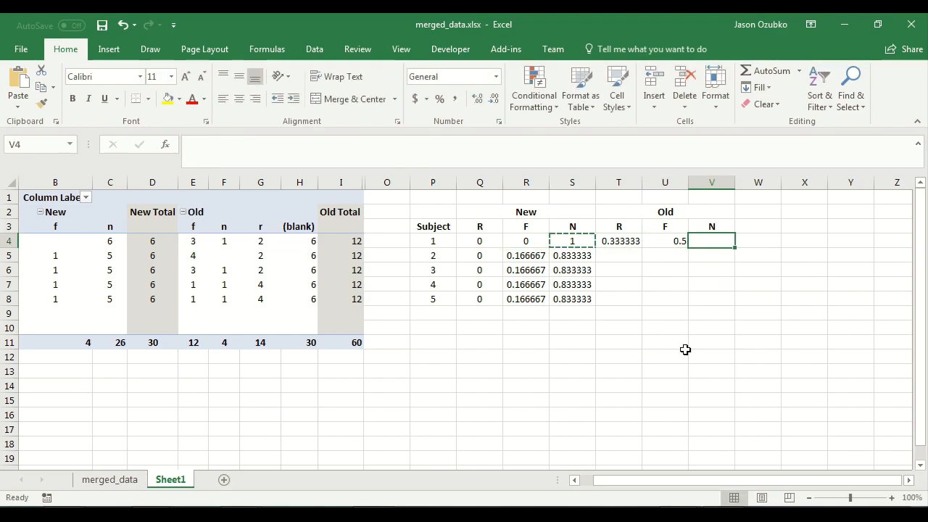
type("=f4")
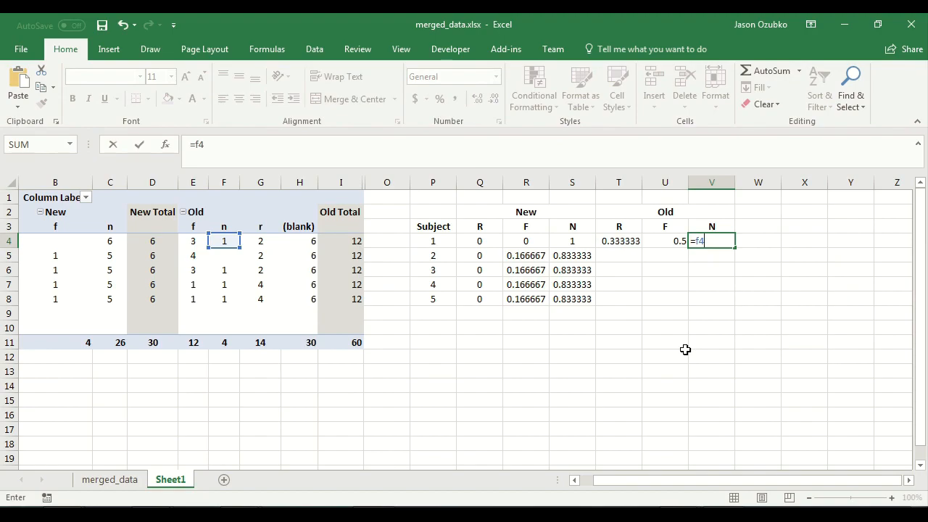
key("Return")
key("Up")
- Copy the Old formulas in T4:V4 down through row 8 and center the resulting values
key("shift+Left")
key("shift+Left")
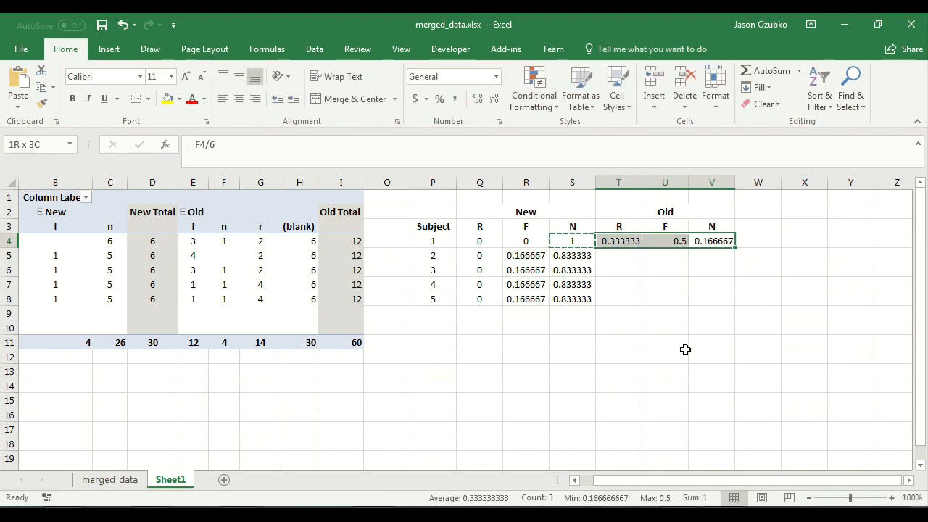
key("ctrl+c")
left_click_drag(617, 244, 618, 302)
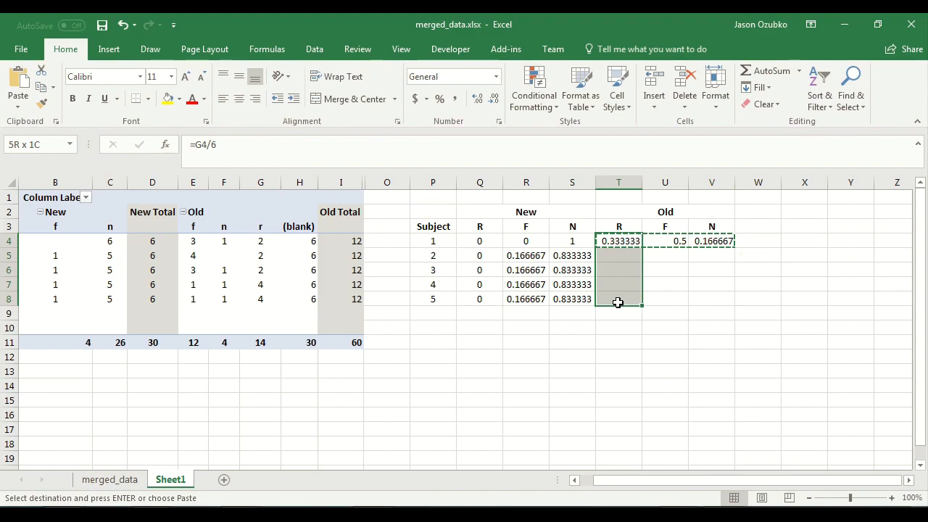
key("ctrl+v")
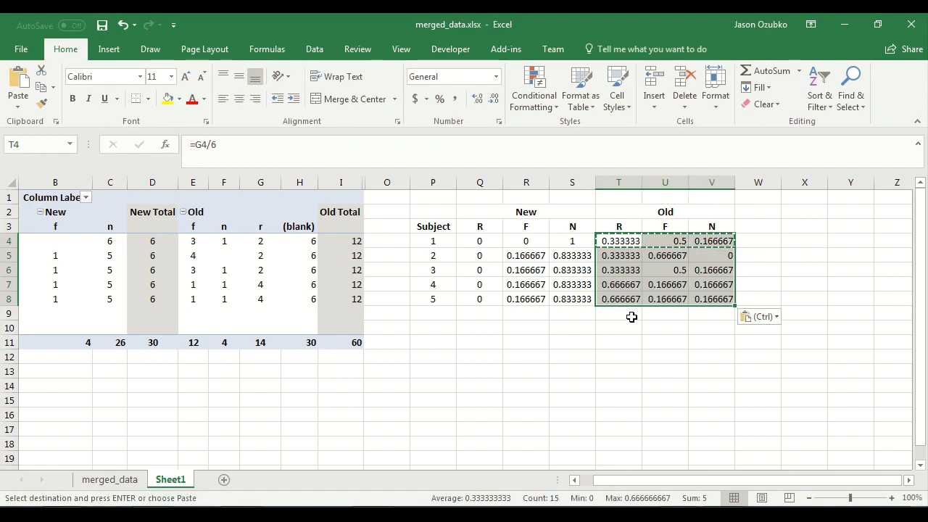
left_click(239, 99)
- Format all subject proportions in Q4:V8 as Number with 2 decimal places
left_click_drag(479, 239, 706, 300)
right_click(706, 302)
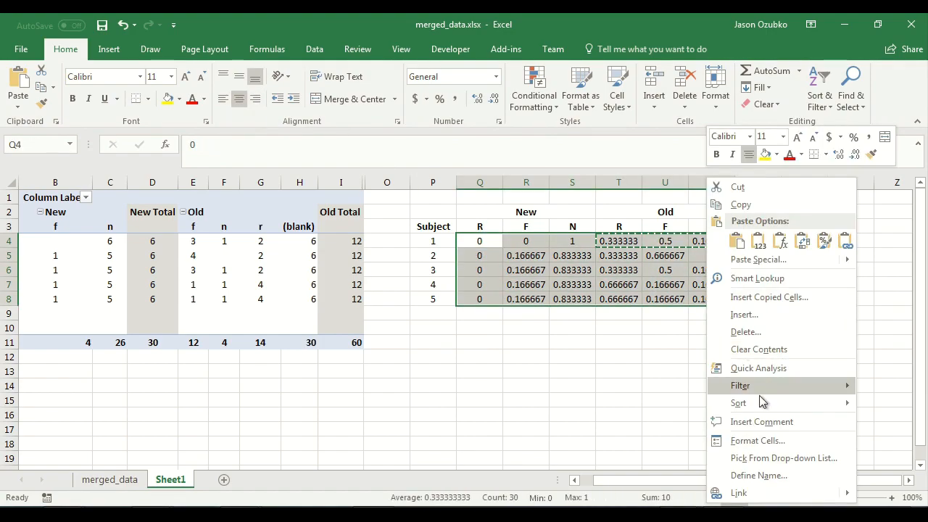
left_click(750, 441)
key("Down")
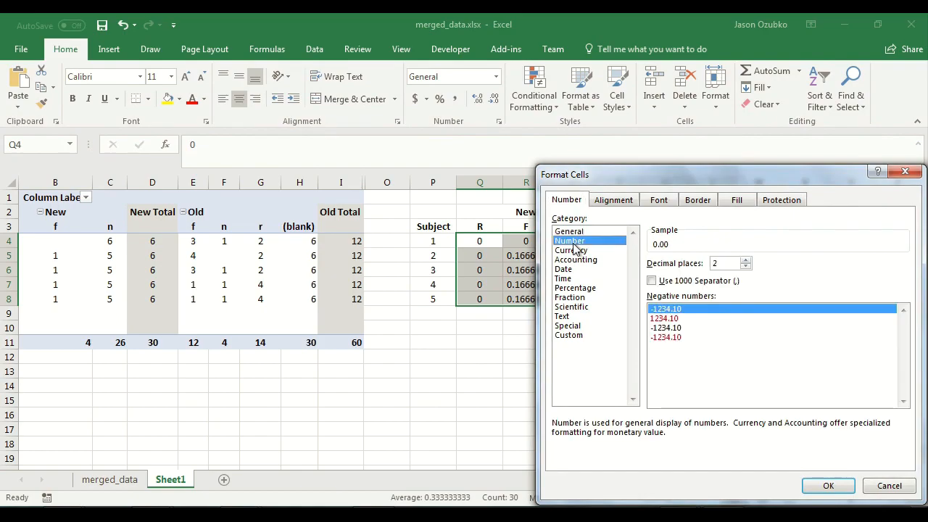
left_click(828, 485)
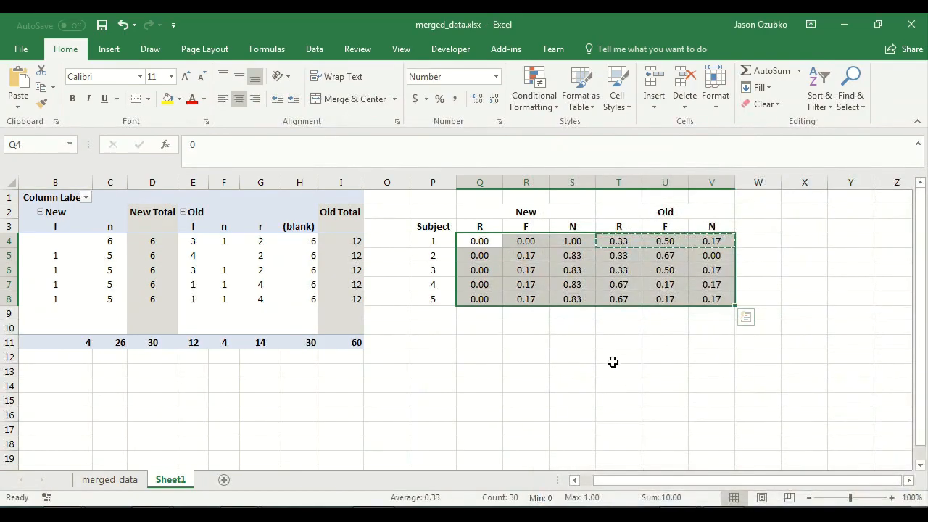
left_click(571, 319)
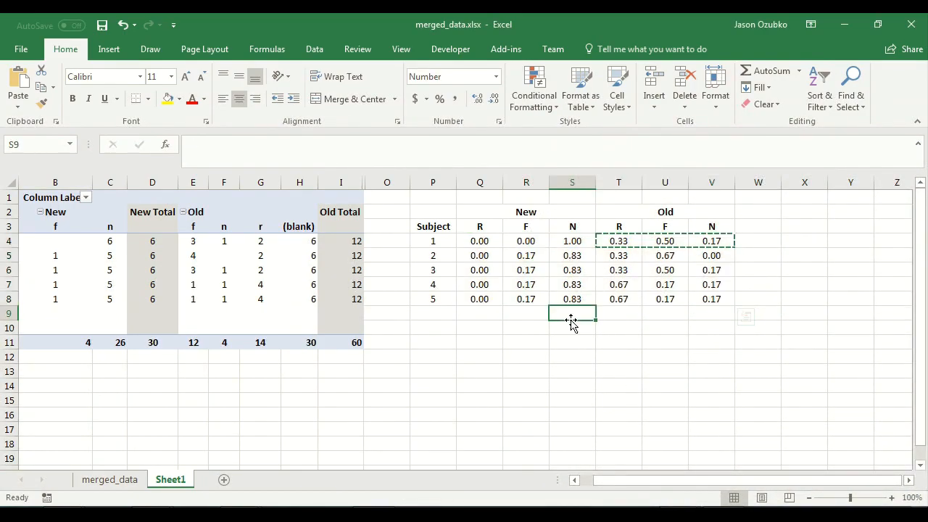
- Add the bold row labels Mean in P10 and Std Err in P11 below the subject table
left_click(447, 328)
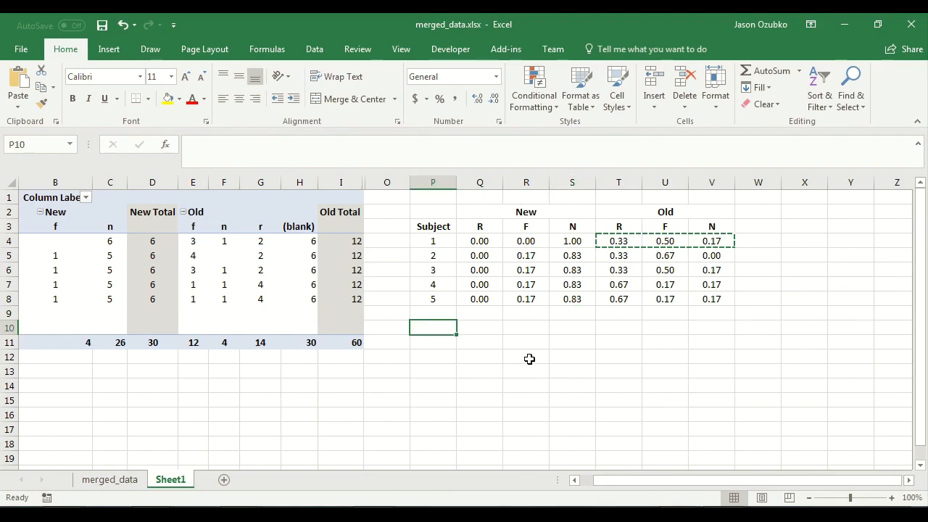
type("Mean")
key("ctrl+Return")
key("ctrl+b")
key("Return")
type("Std Err")
key("ctrl+Return")
key("ctrl+b")
- Enter a formula in Q10 that averages the New R proportions in Q4:Q8
key("Right")
key("Up")
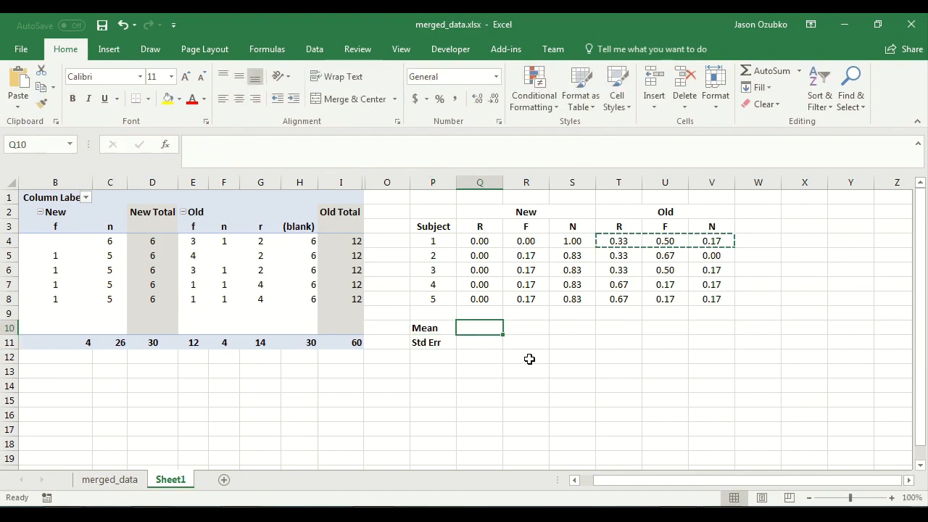
type("=average(")
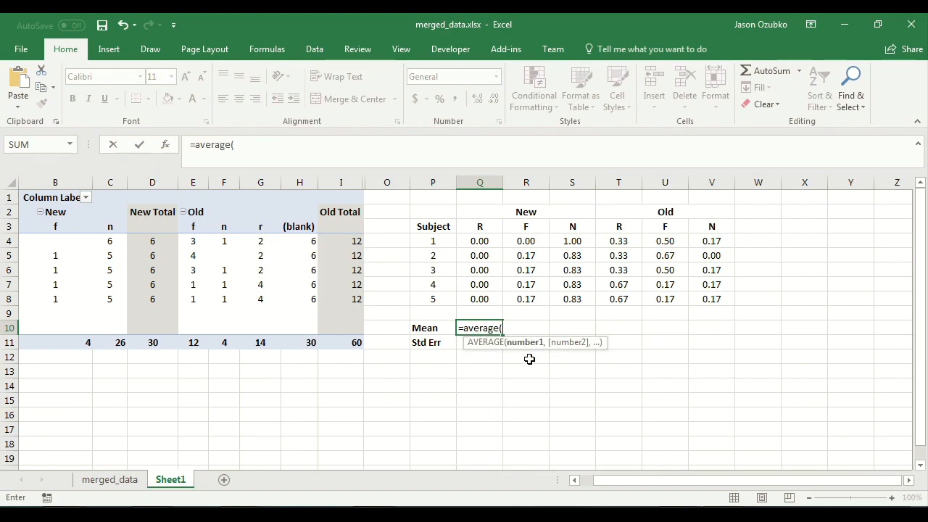
key("Up")
key("Up")
key("shift+Up")
key("shift+Up")
key("shift+Up")
key("shift+Up")
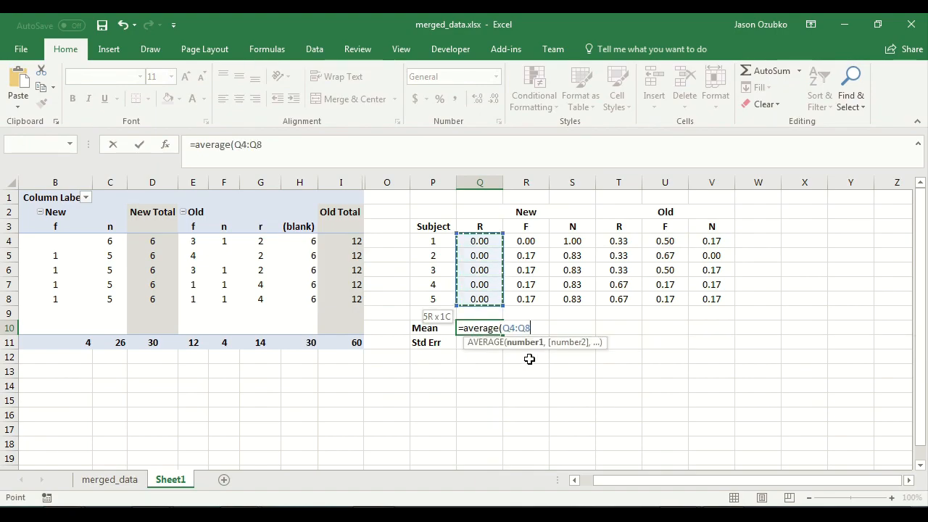
key("Return")
- Enter the standard error formula =STDEV(Q4:Q8)/SQRT(COUNT(Q4:Q8)) in Q11
type("=")
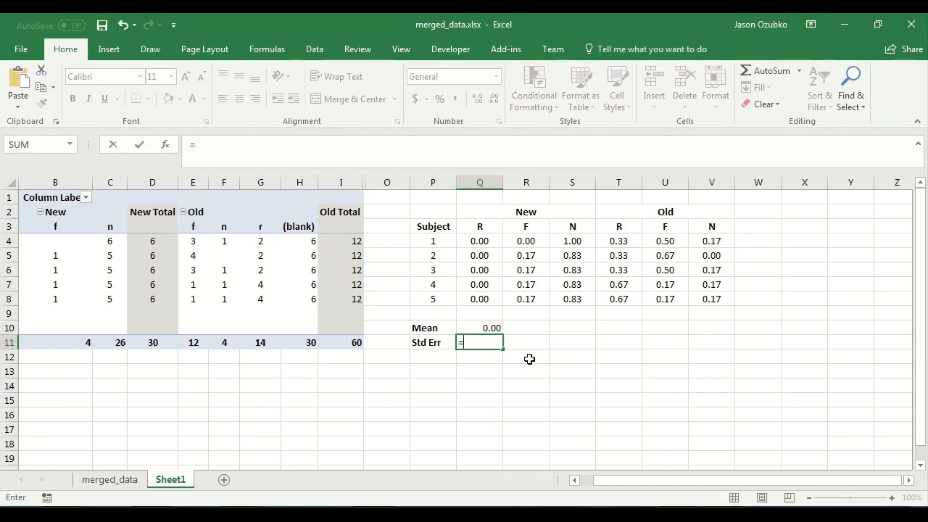
type("stdev(")
key("Up")
key("Up")
key("Up")
key("shift+Up")
key("shift+Up")
key("shift+Up")
key("shift+Up")
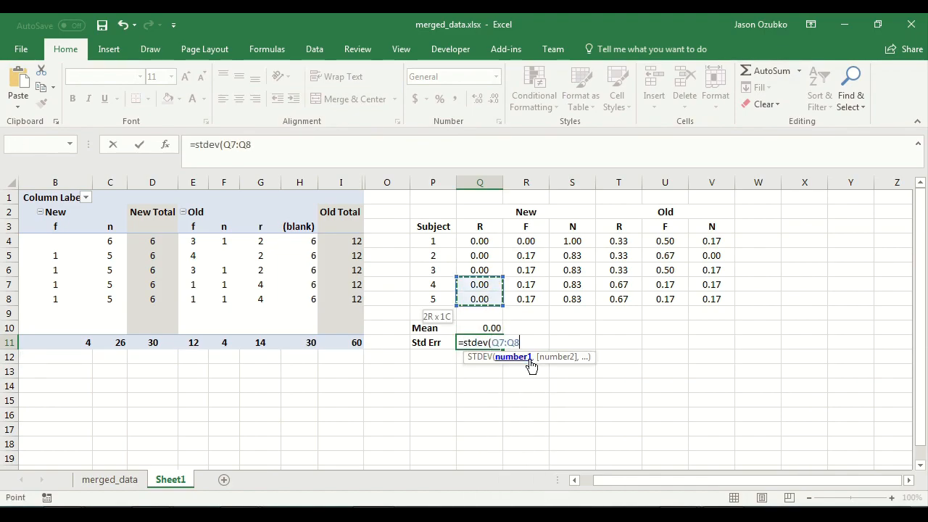
type(")/sqr")
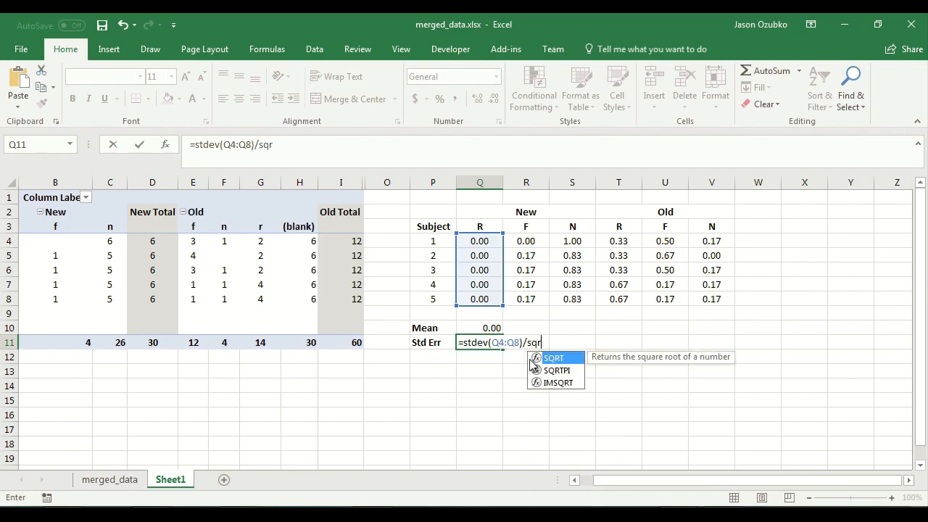
type("t(count(")
key("Up")
key("Up")
key("Up")
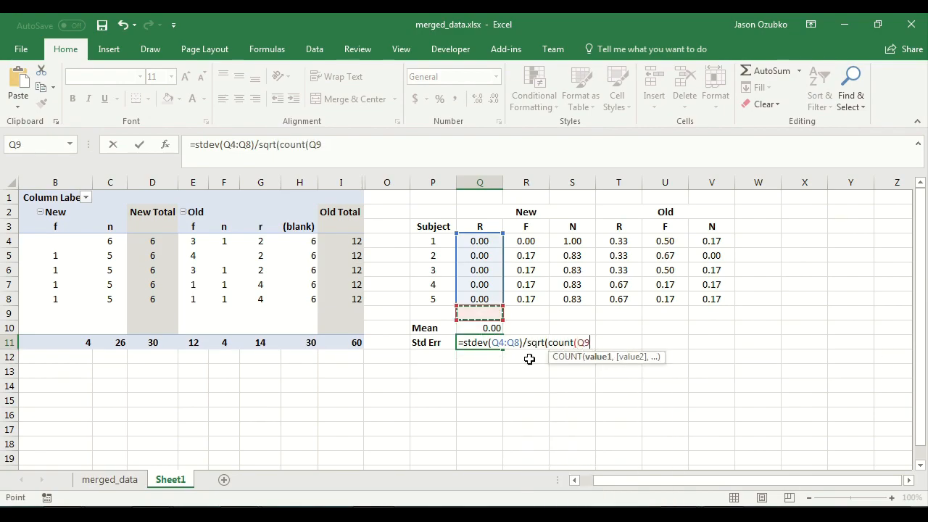
key("shift+Up")
key("shift+Up")
key("shift+Up")
key("shift+Up")
type("))")
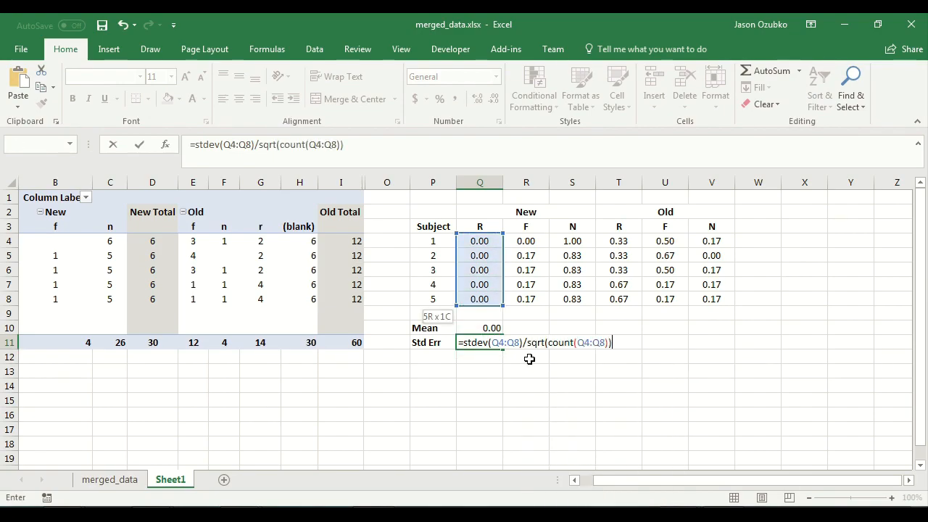
key("Return")
- Copy the Mean and Std Err formulas from Q10:Q11 across through column V
key("Up")
key("Up")
key("shift+Down")
key("ctrl+c")
key("shift+Right")
key("shift+Right")
key("shift+Right")
key("shift+Right")
key("shift+Right")
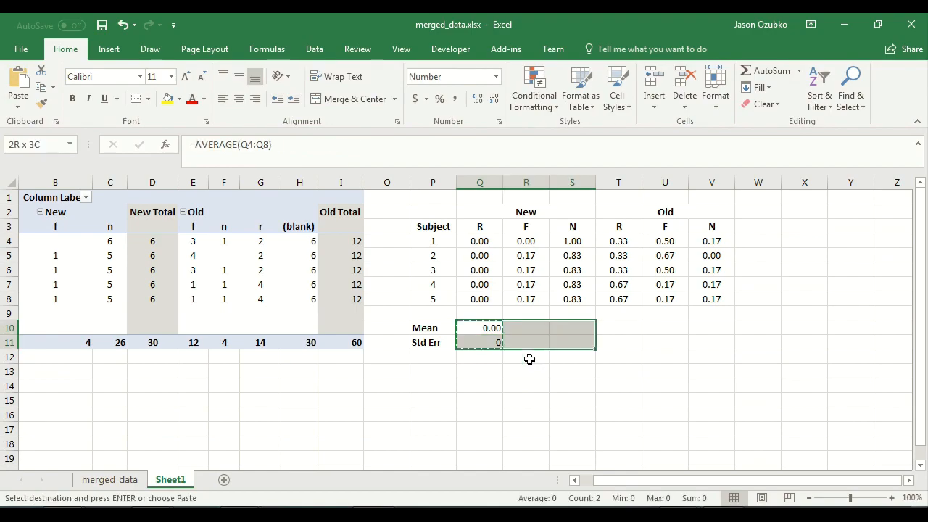
key("ctrl+v")
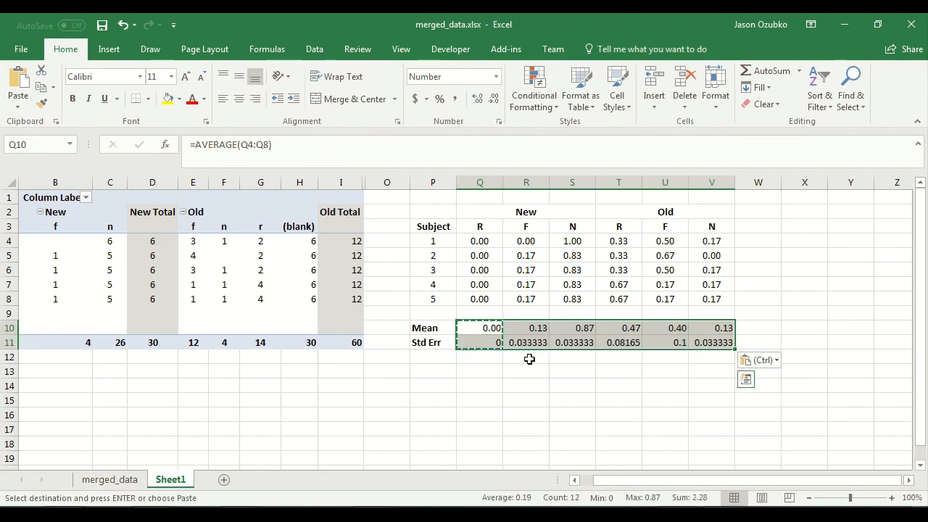
- Center the Mean and Std Err values in Q10:V11 and format them as Number with 2 decimal places
left_click(240, 98)
right_click(535, 342)
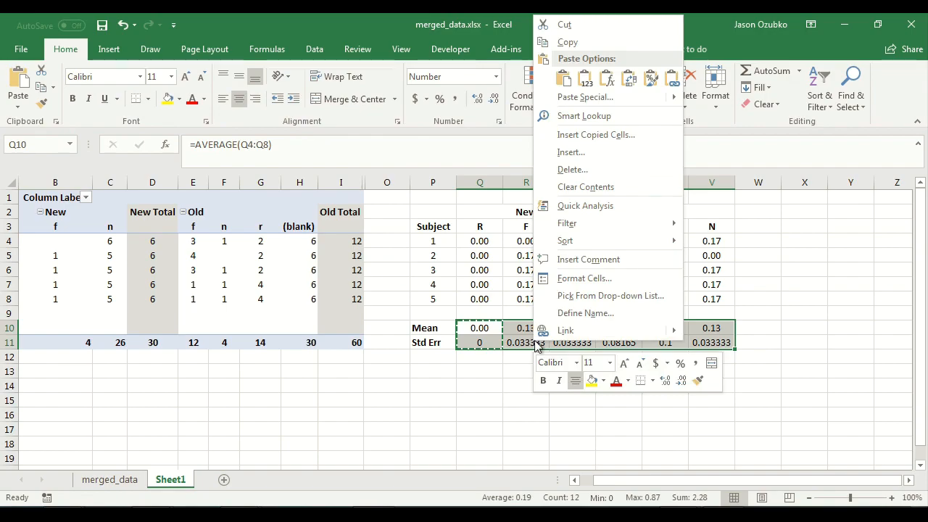
left_click(560, 283)
left_click(419, 178)
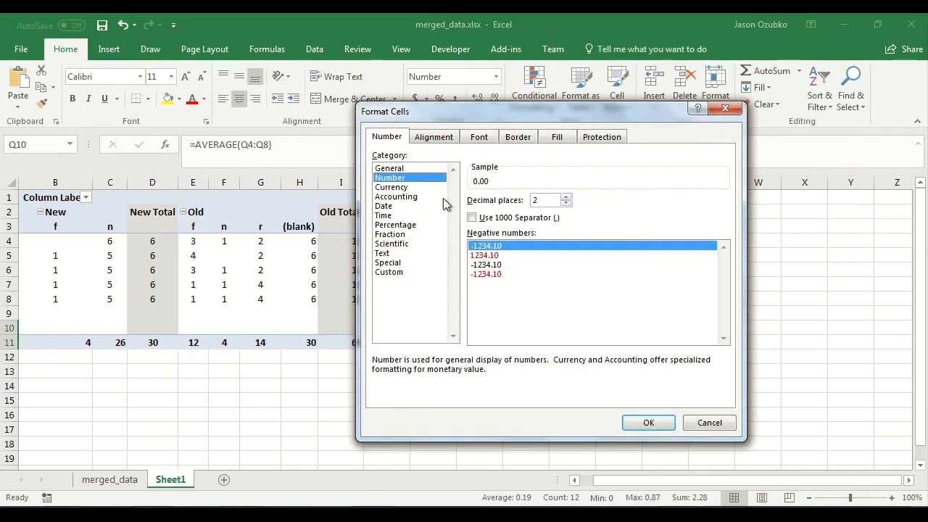
left_click(649, 423)
left_click(467, 399)
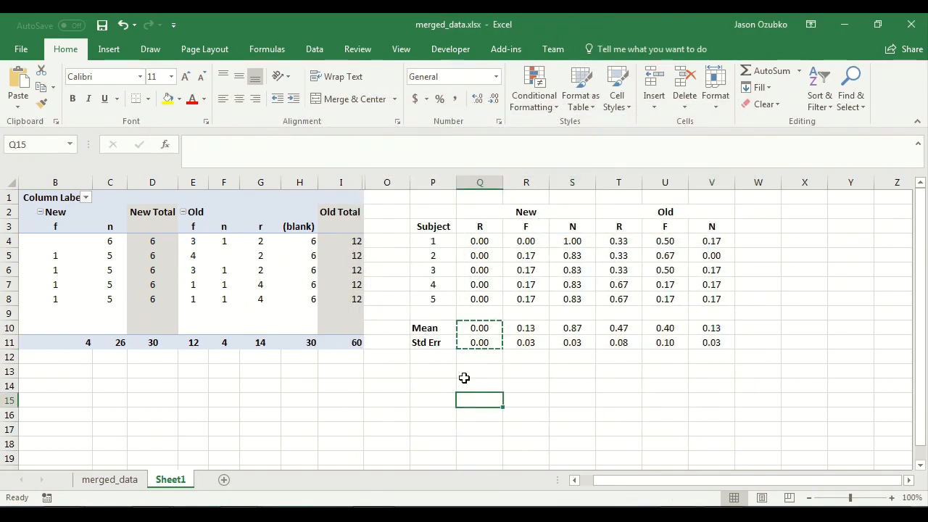
left_click(524, 212)
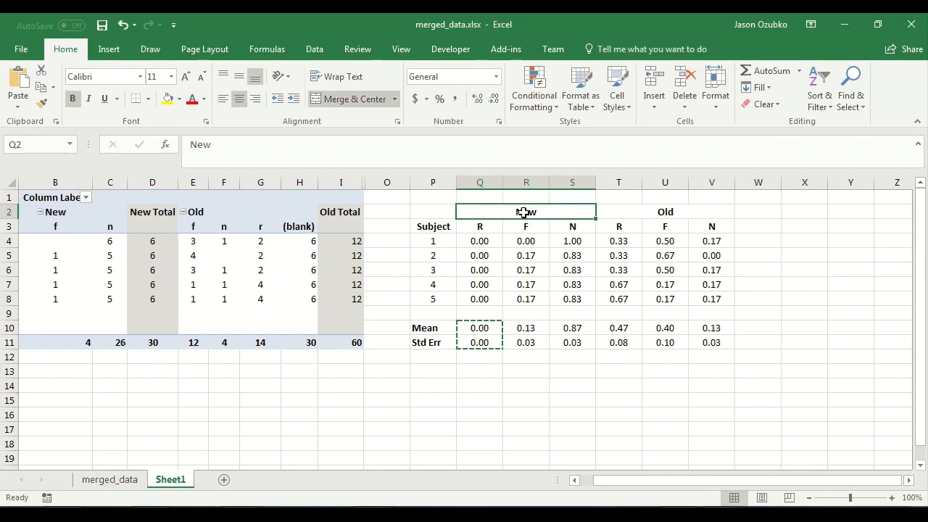
left_click(661, 215)
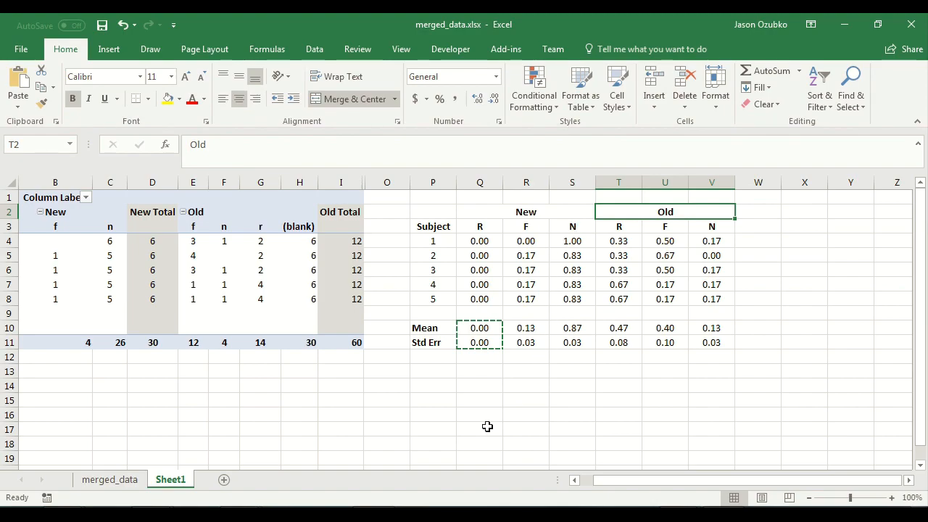
- Insert an empty clustered column chart and place it beside the proportions table, starting at column W
left_click(475, 381)
left_click(109, 48)
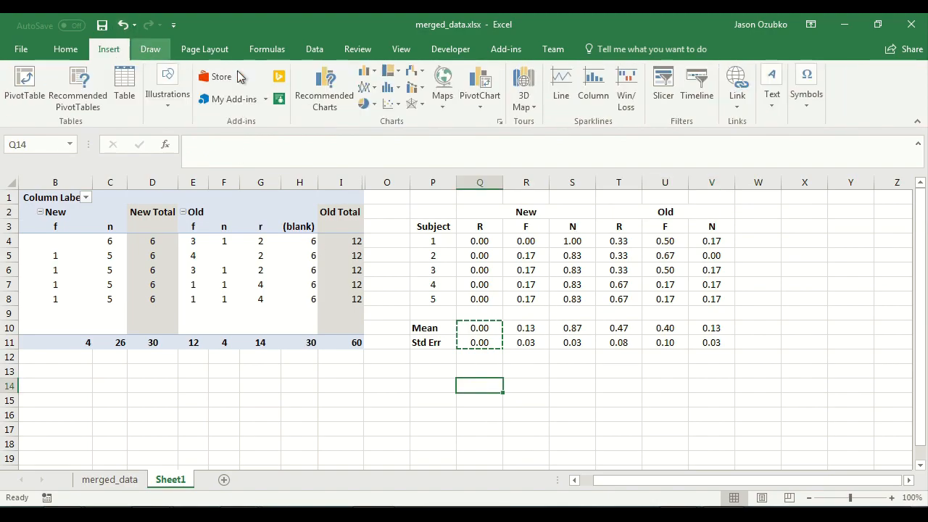
left_click(364, 71)
left_click(379, 118)
left_click_drag(469, 244, 681, 263)
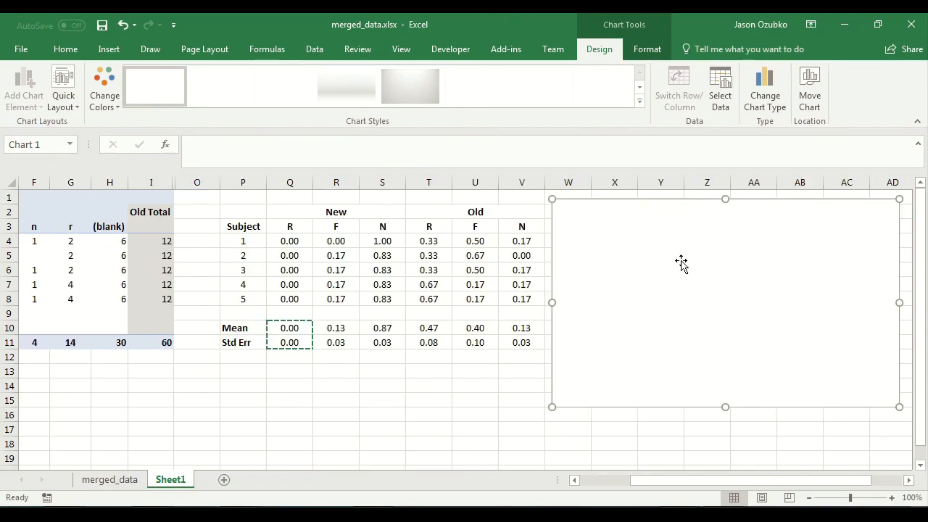
- Add a chart data series named p(r) using the Old R mean in T10 and the New R mean in Q10
right_click(649, 261)
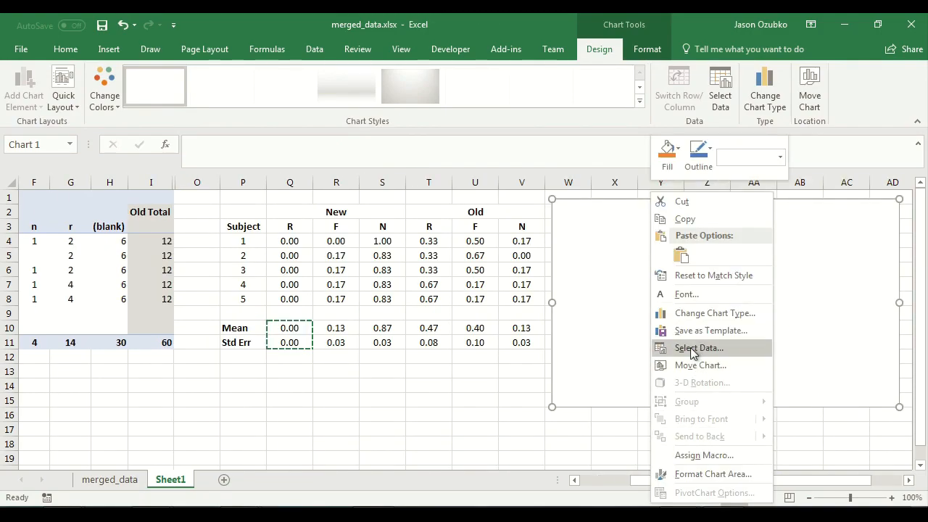
left_click(696, 347)
left_click_drag(384, 168, 627, 202)
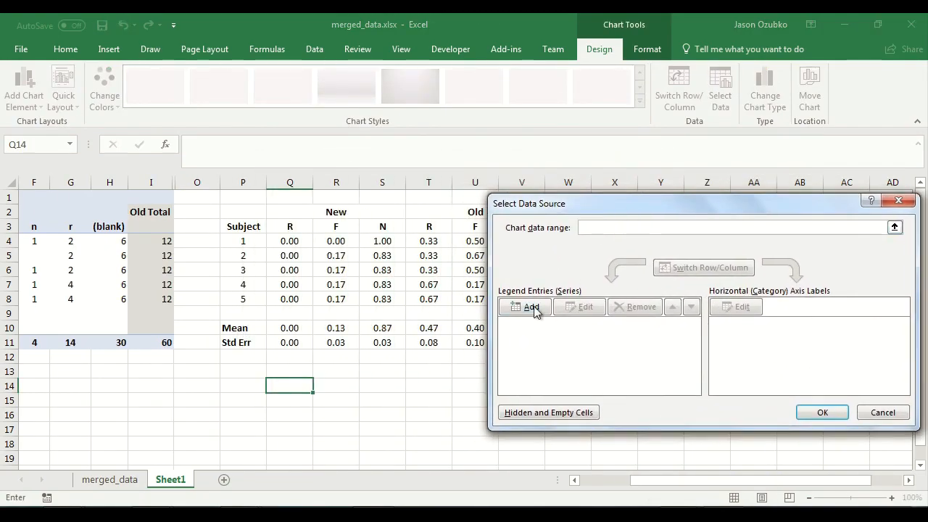
left_click(526, 310)
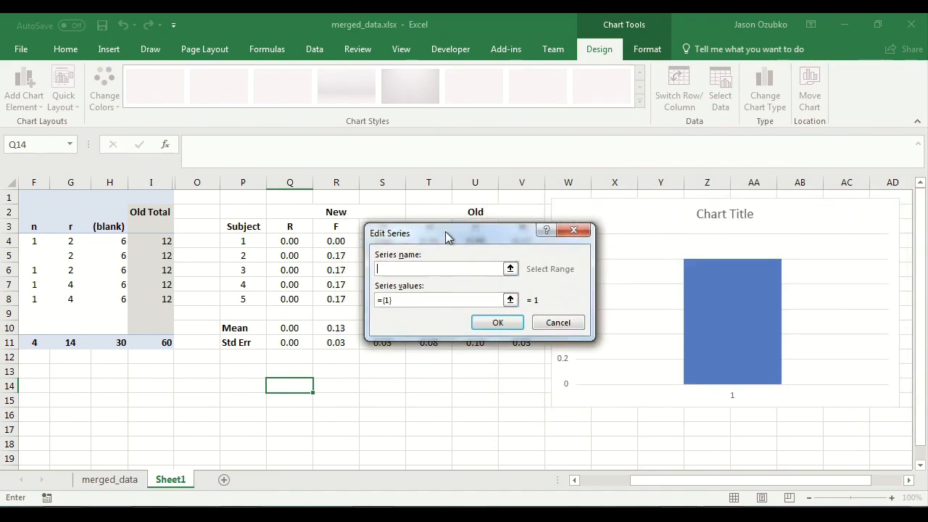
left_click_drag(428, 227, 662, 228)
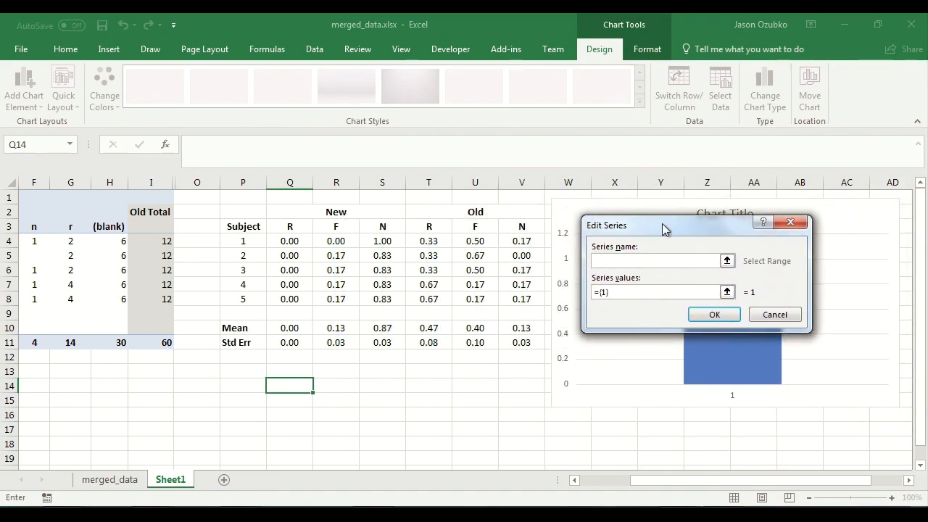
double_click(611, 294)
key("BackSpace")
left_click(423, 328)
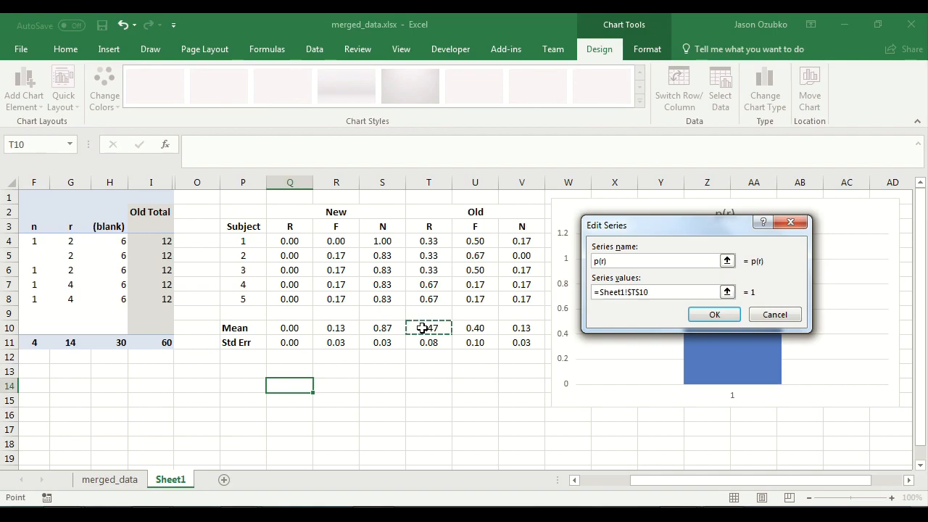
left_click(288, 326, "ctrl")
left_click(714, 314)
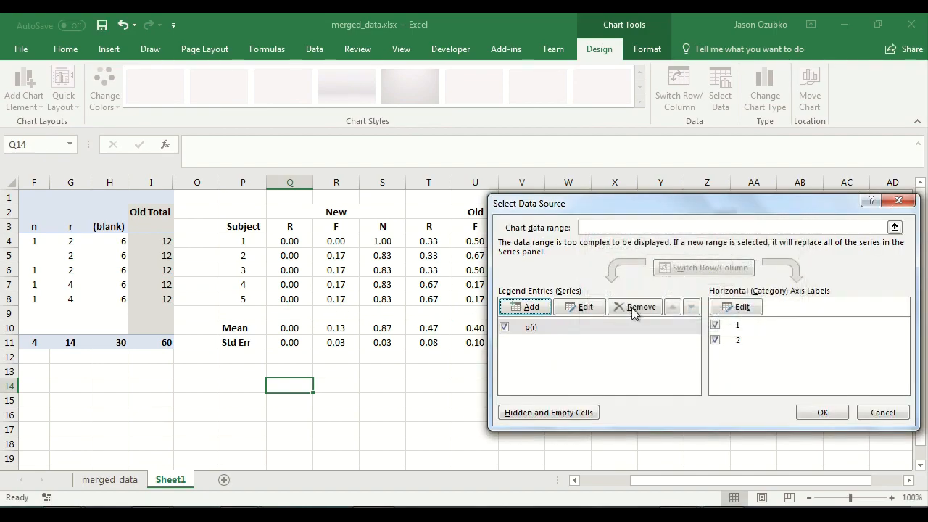
- Add a chart data series named p(f) using the Old F mean in U10 and the New F mean in R10
left_click(528, 306)
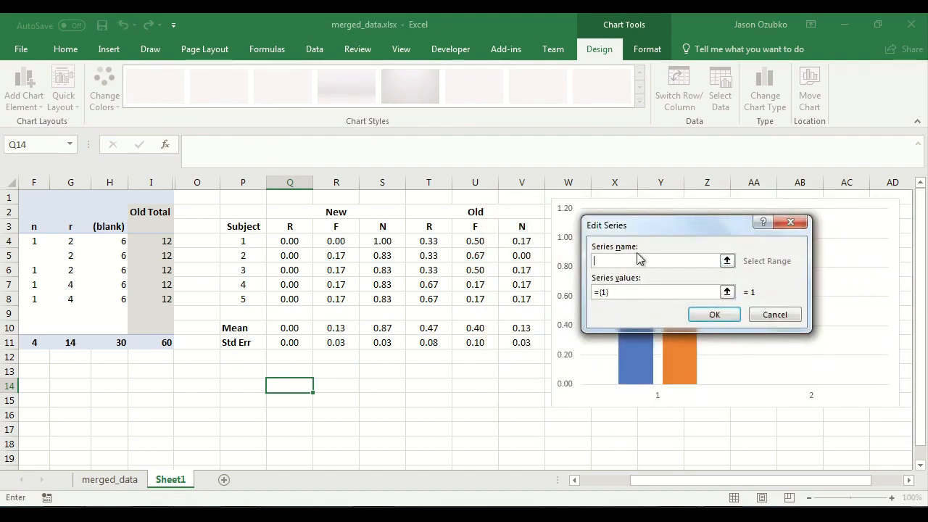
key("Tab")
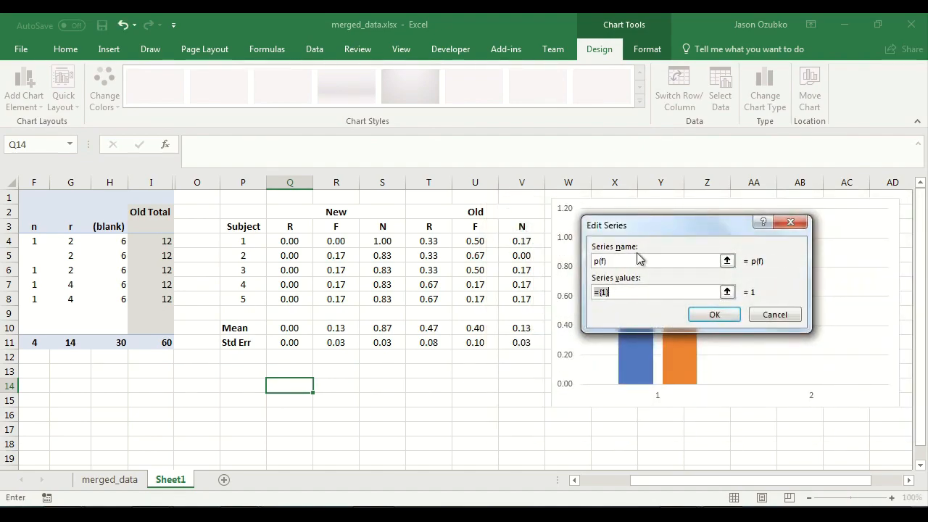
left_click(478, 326)
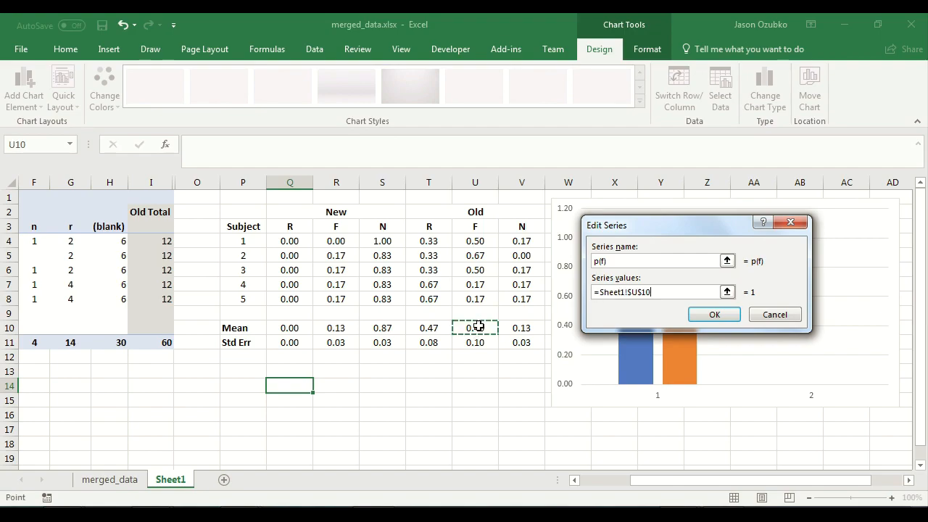
left_click(338, 330, "ctrl")
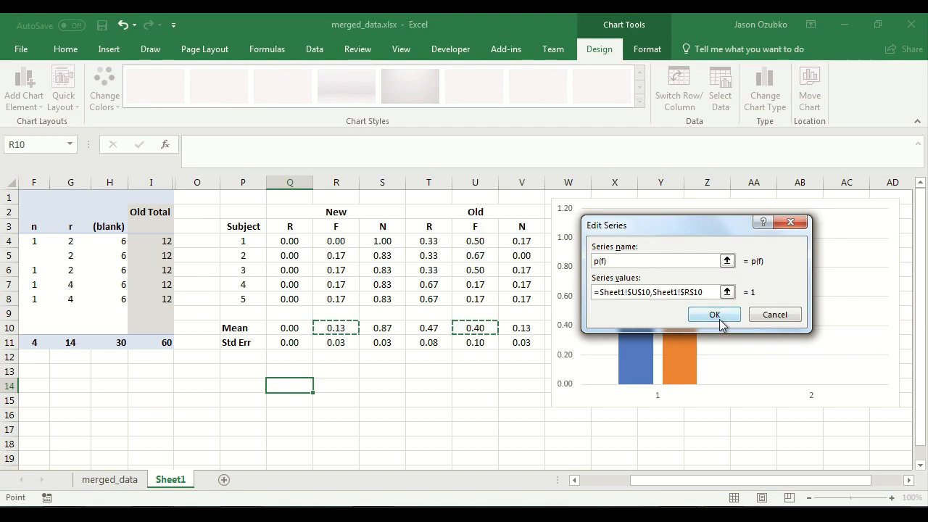
left_click(714, 314)
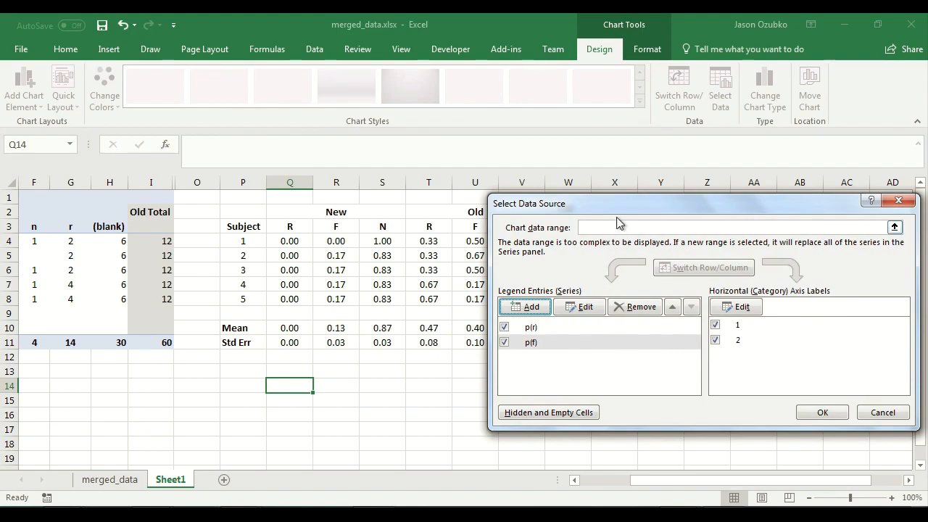
left_click_drag(618, 205, 706, 200)
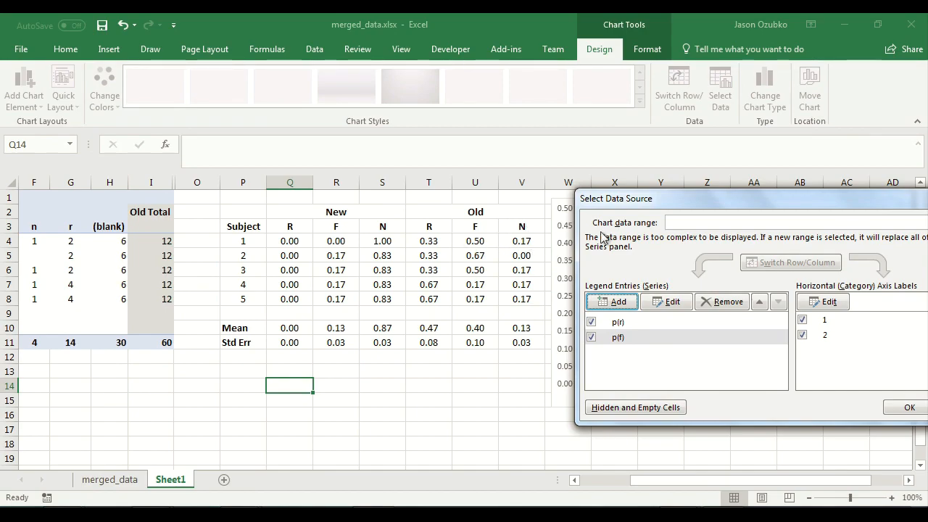
left_click_drag(704, 209, 732, 197)
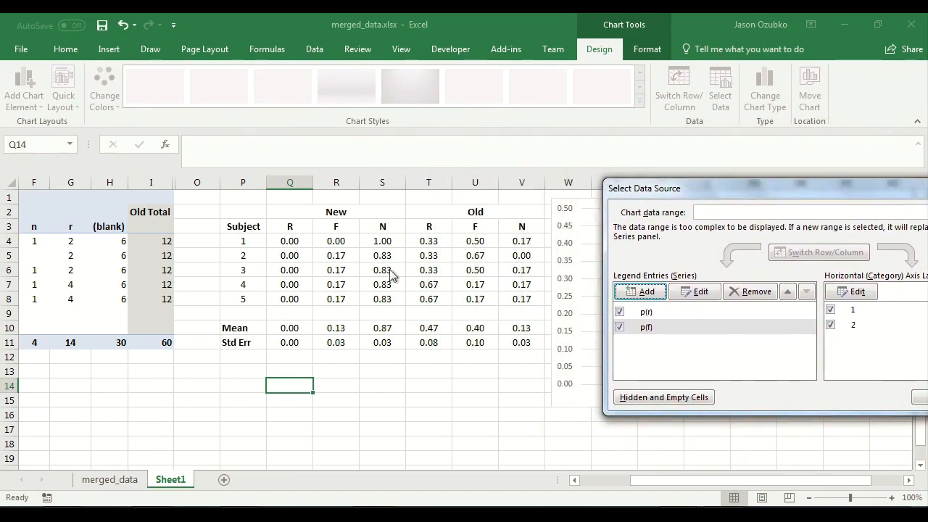
left_click_drag(758, 192, 439, 164)
left_click(613, 369)
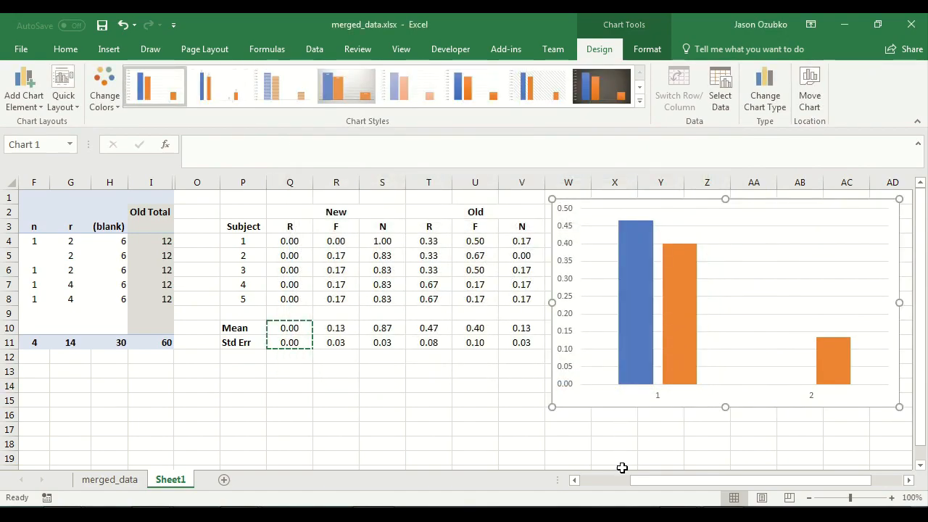
- Set the chart's horizontal axis labels to the Old and New headings in T2 and Q2
scroll(891, 490, "right", 2)
right_click(516, 267)
left_click(545, 357)
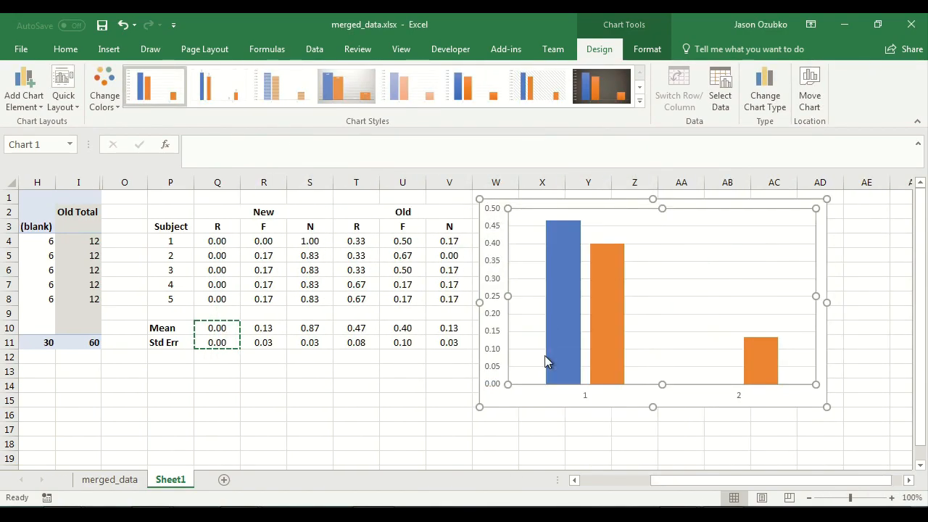
left_click(534, 263)
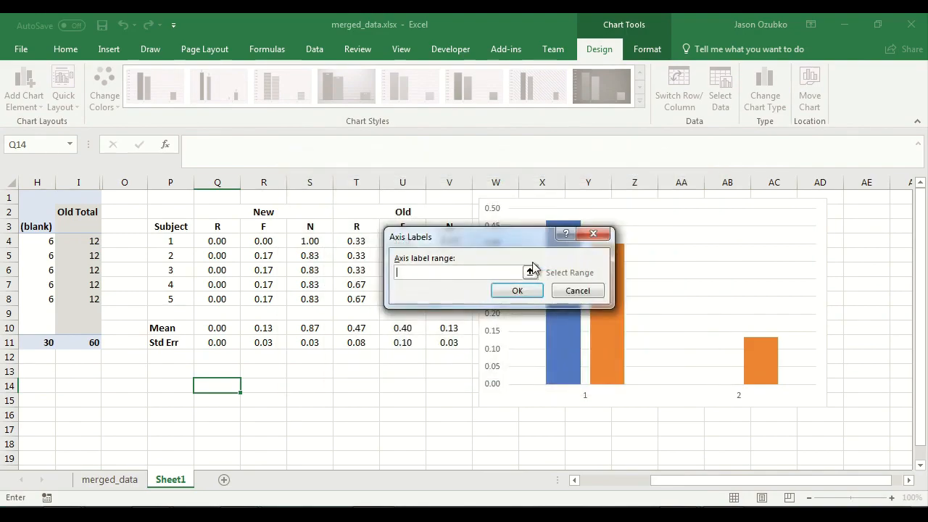
left_click_drag(475, 234, 591, 357)
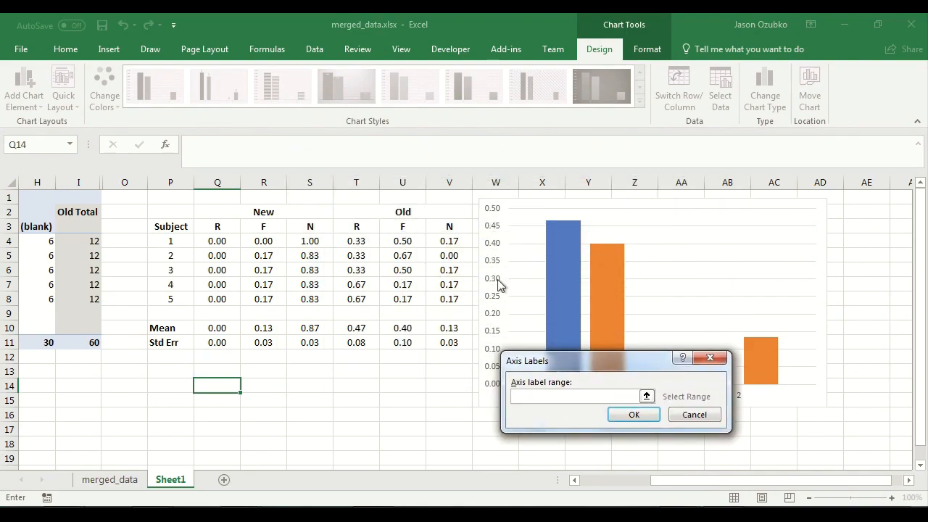
left_click(384, 210)
left_click(245, 212, "ctrl")
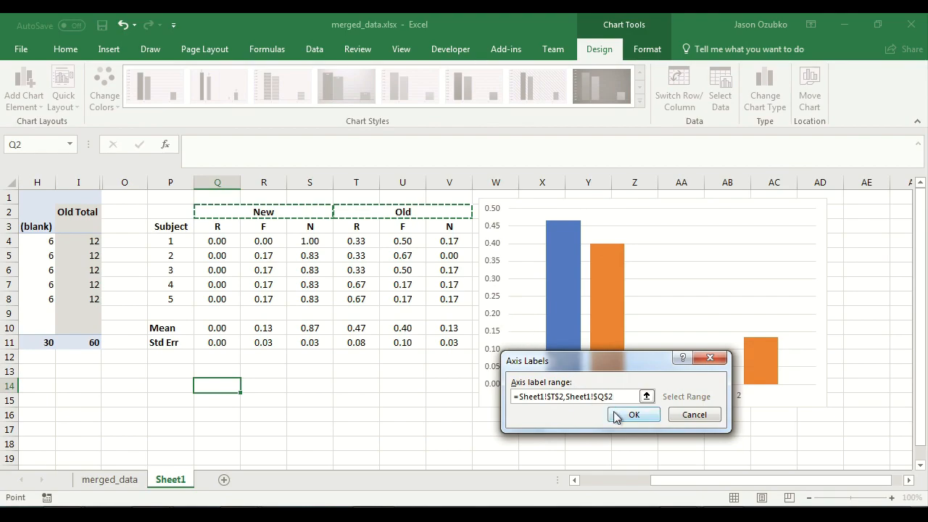
left_click(632, 415)
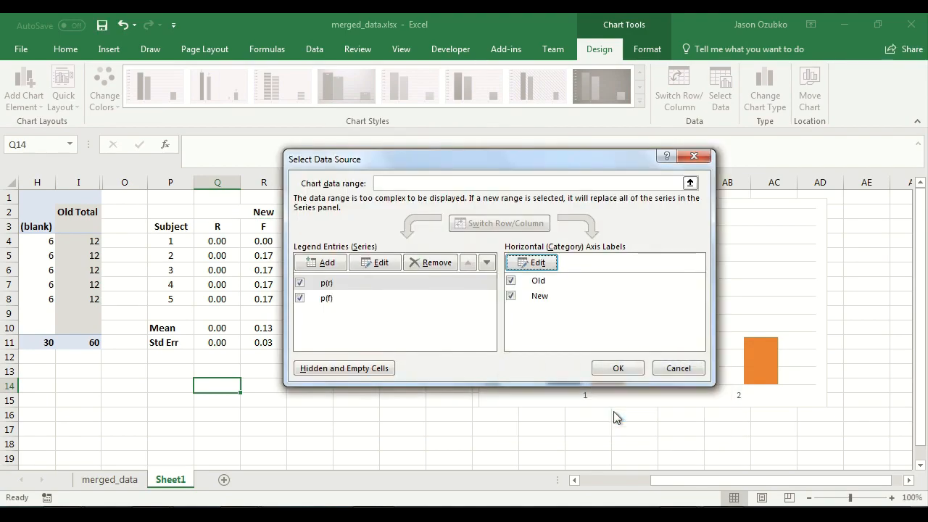
left_click(617, 369)
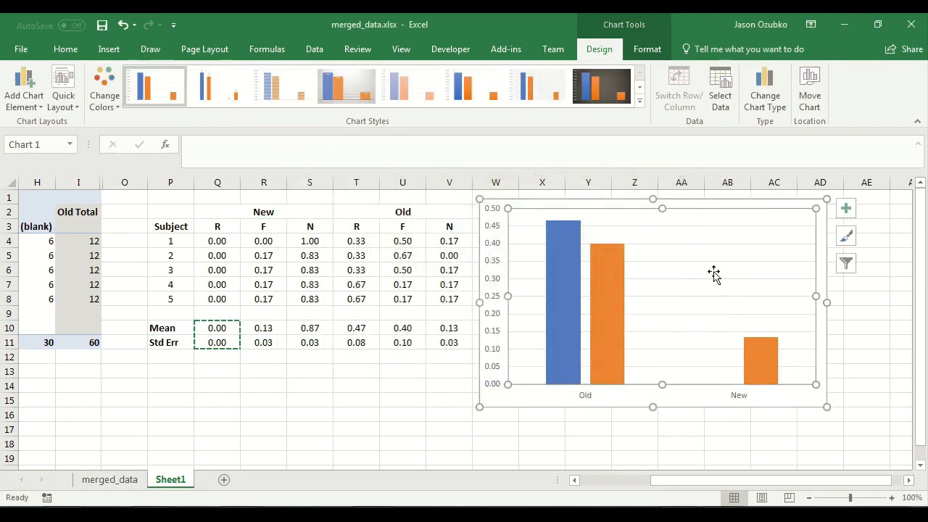
- Add a legend and a vertical axis title reading "probability" to the chart
left_click(846, 209)
left_click(387, 331)
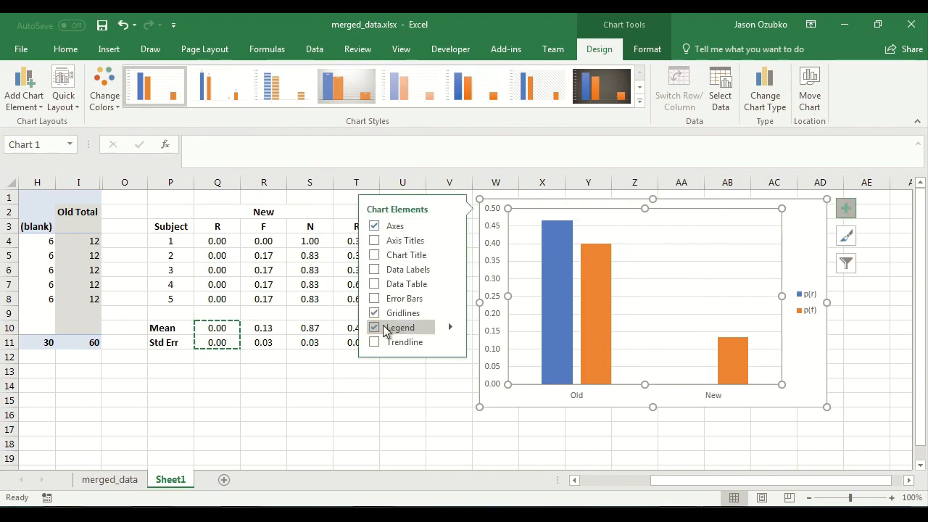
left_click(566, 434)
left_click(500, 342)
left_click(847, 212)
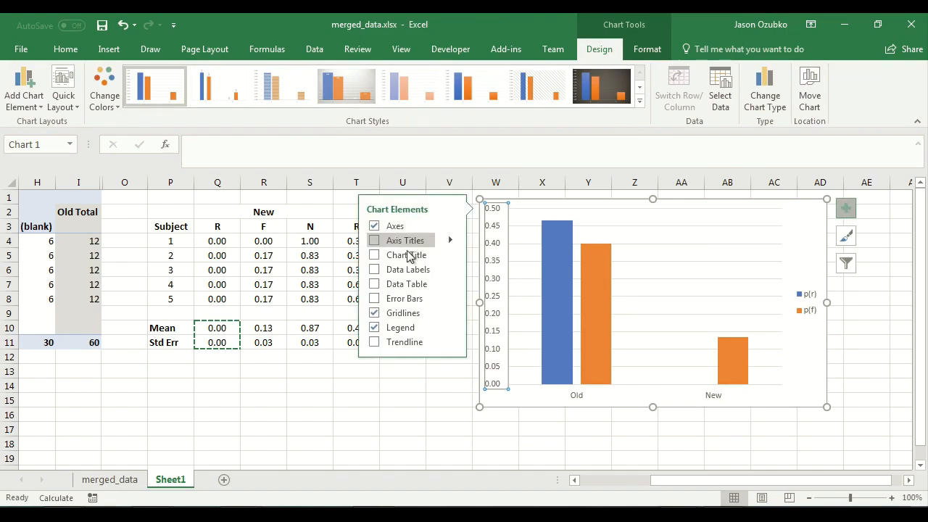
left_click(395, 240)
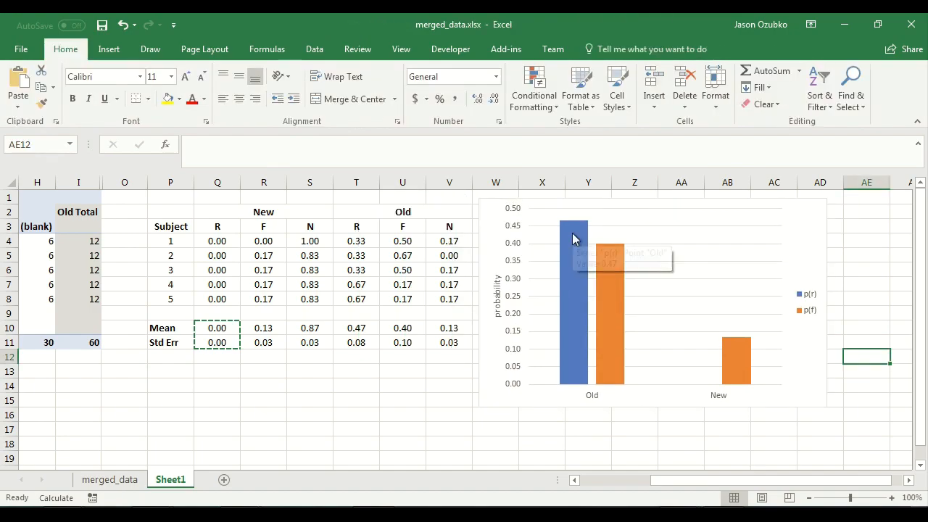
- Add error bars to the p(r) series and set their error amount to Custom
left_click(573, 239)
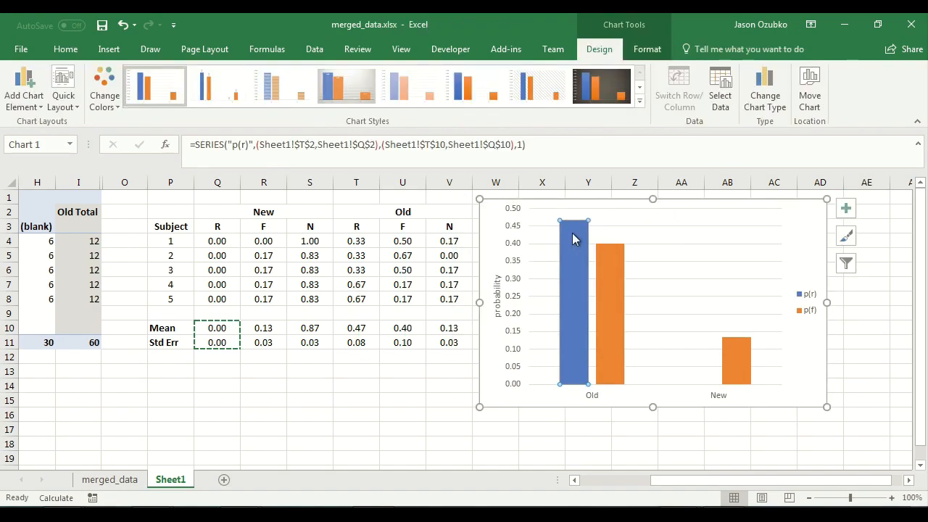
left_click(845, 209)
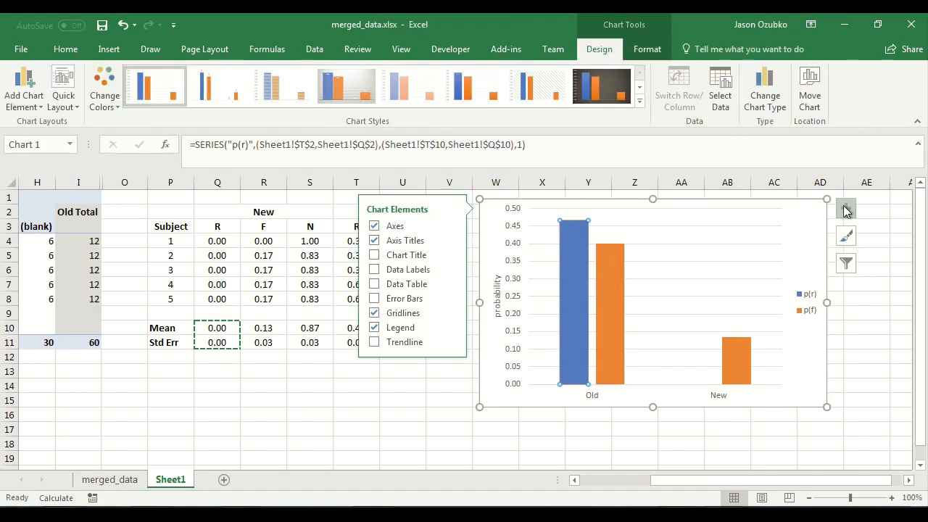
left_click_drag(913, 392, 915, 458)
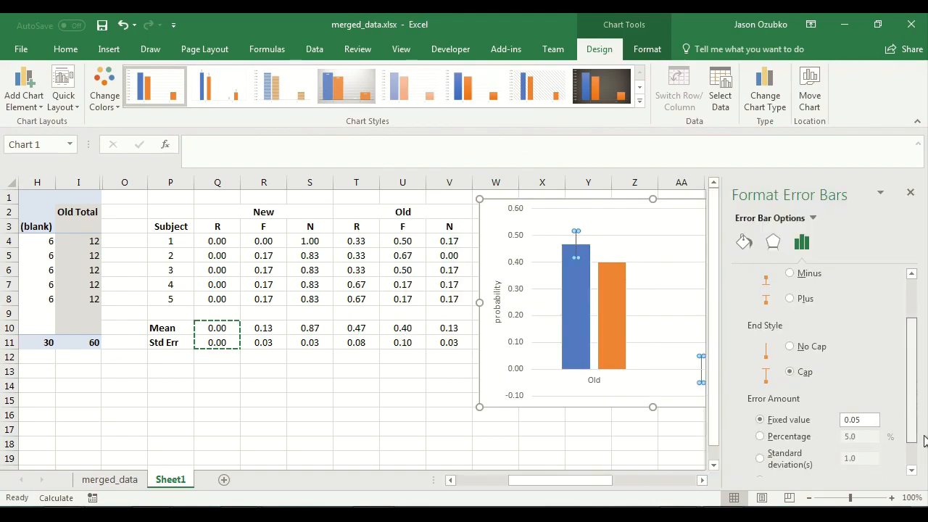
left_click(777, 462)
left_click(854, 462)
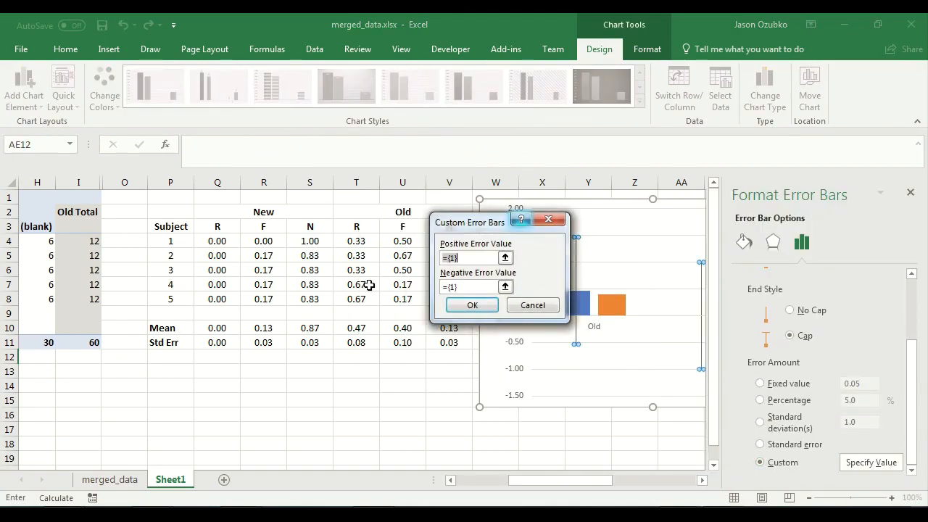
- Set the p(r) series' positive and negative error values to the Old and New R standard errors in T11 and Q11
key("BackSpace")
left_click(349, 343)
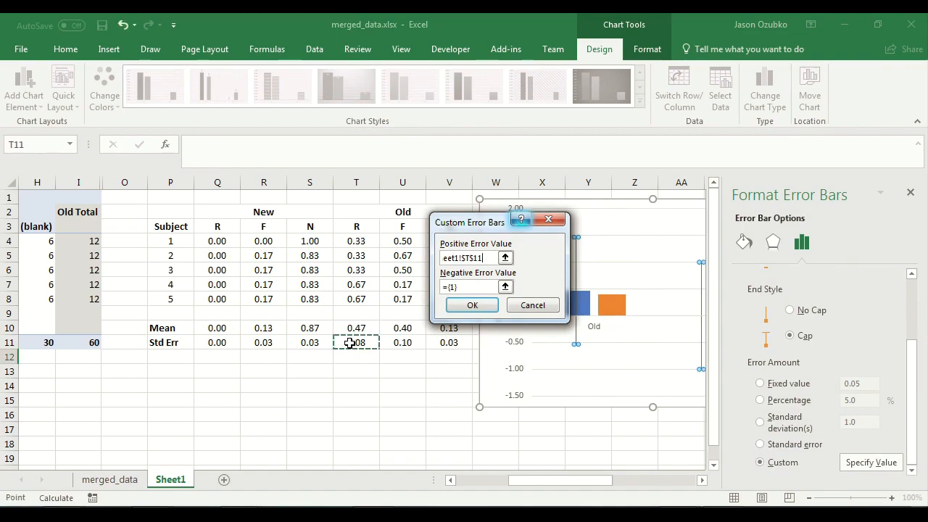
left_click(218, 342, "ctrl")
left_click(472, 287)
key("BackSpace")
left_click(355, 342)
left_click(209, 342, "ctrl")
left_click(470, 304)
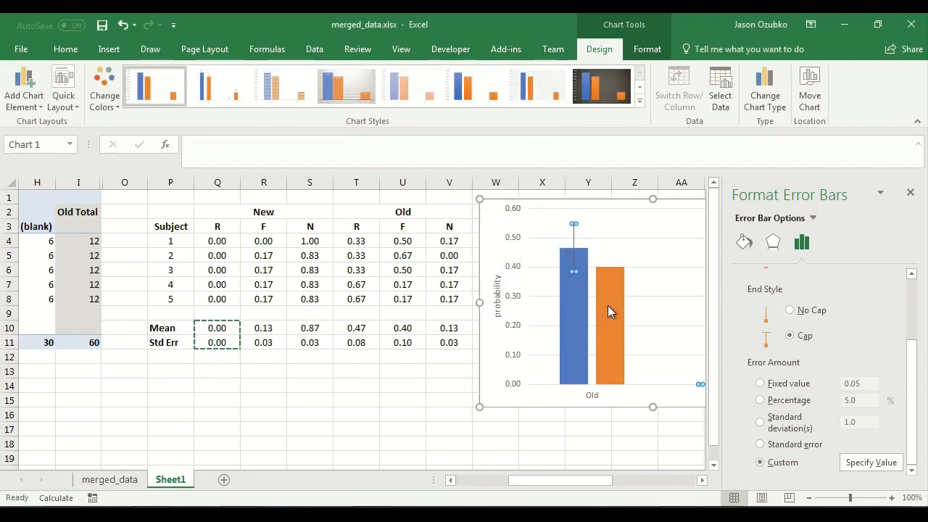
- Add custom error bars to the p(f) series from the Old and New F standard errors in row 11
left_click(607, 305)
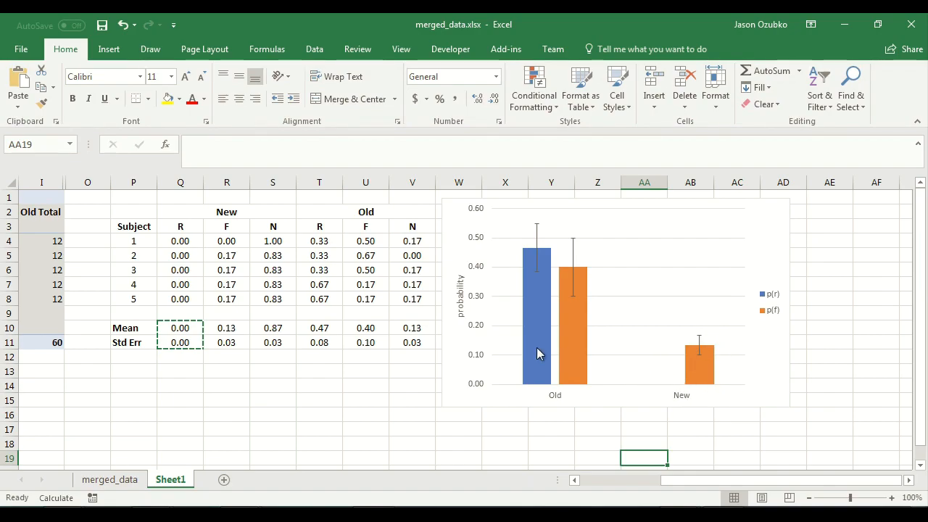
- Move the chart farther away from the proportions table so that it starts at column AB
left_click_drag(445, 201, 673, 206)
left_click(909, 480)
left_click(909, 480)
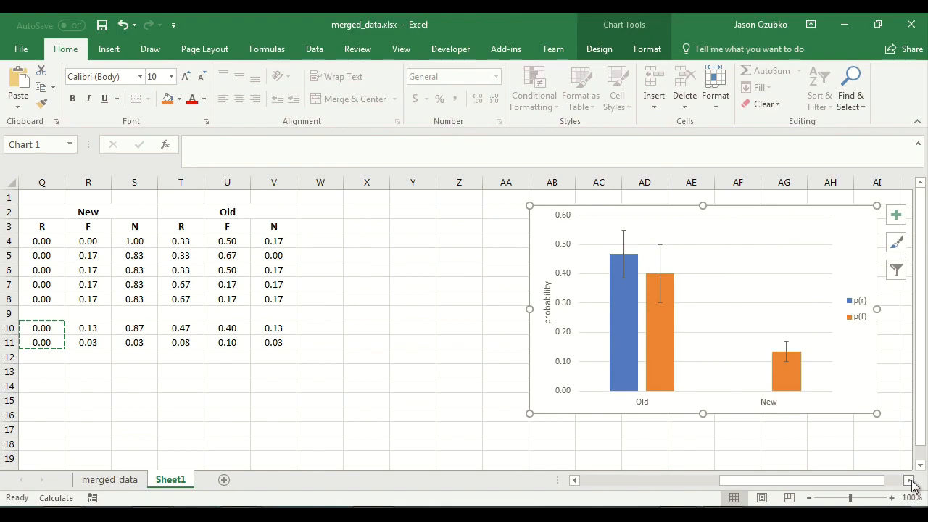
left_click_drag(859, 485, 812, 493)
- Compare the subjects' F proportions for Old and New items, and their Old R proportions against their Old F proportions
left_click_drag(319, 225, 320, 299)
left_click_drag(181, 226, 195, 299)
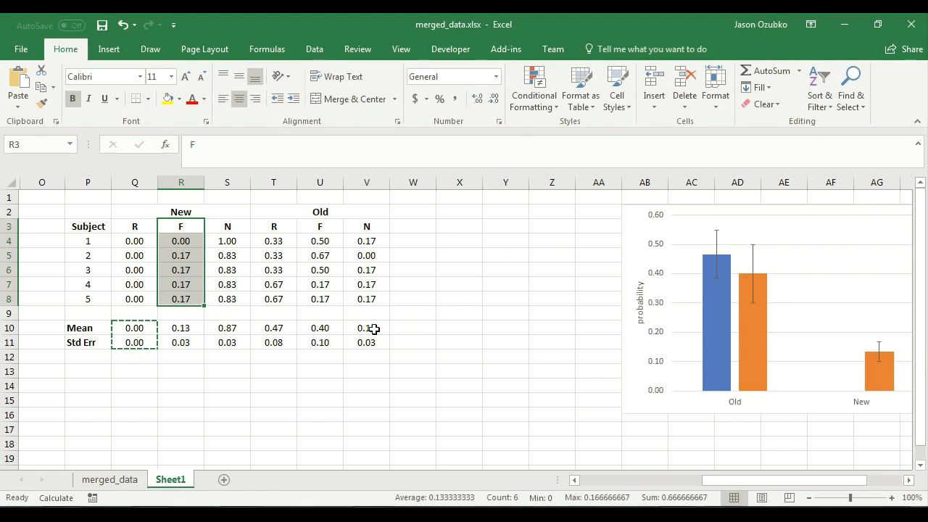
left_click_drag(287, 229, 286, 294)
left_click_drag(321, 225, 331, 304)
left_click_drag(279, 226, 278, 300)
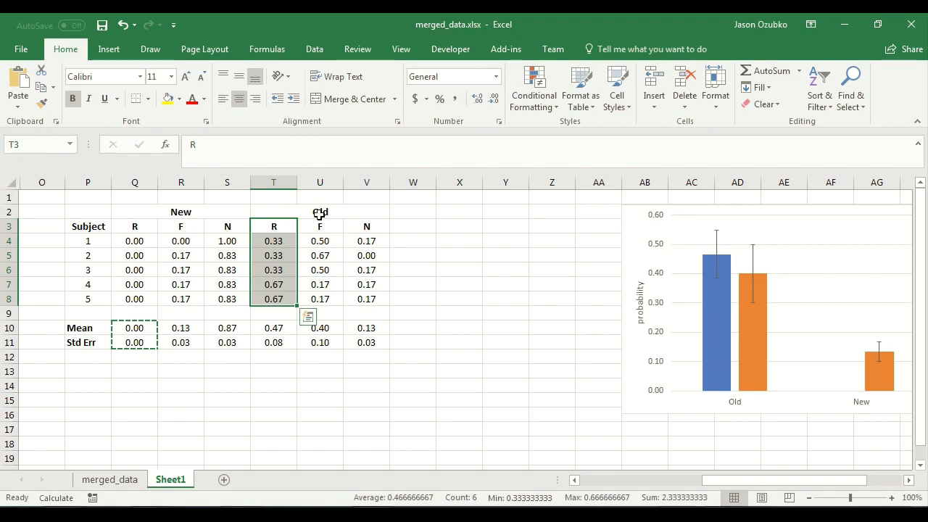
left_click_drag(321, 220, 317, 297)
left_click_drag(274, 225, 278, 298)
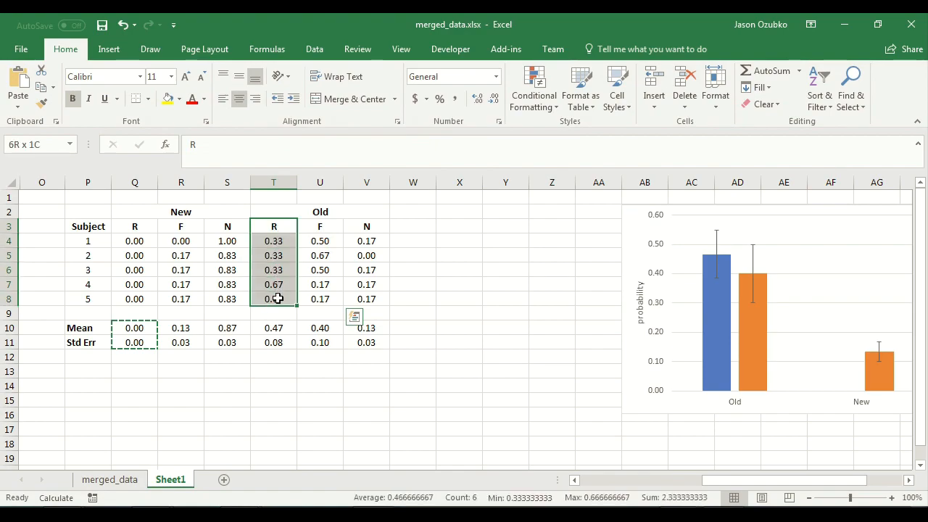
left_click_drag(327, 229, 321, 292)
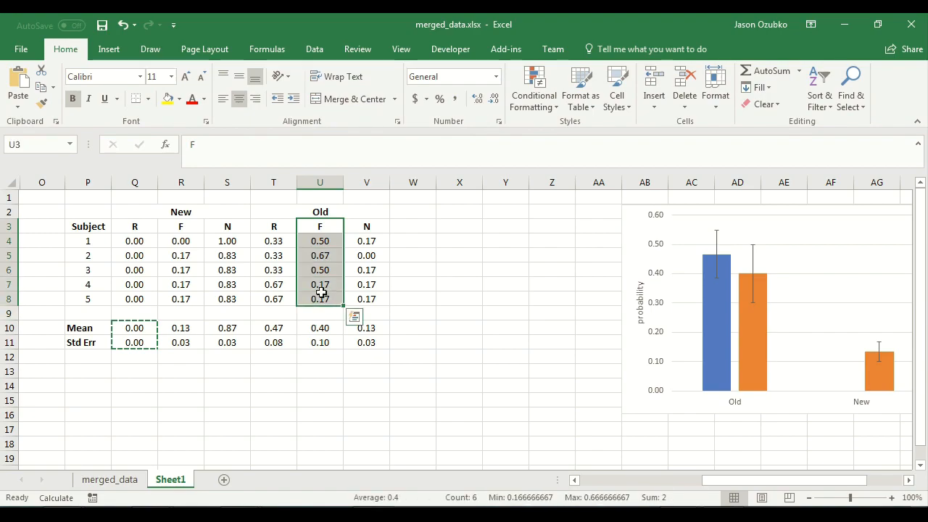
left_click_drag(270, 226, 266, 301)
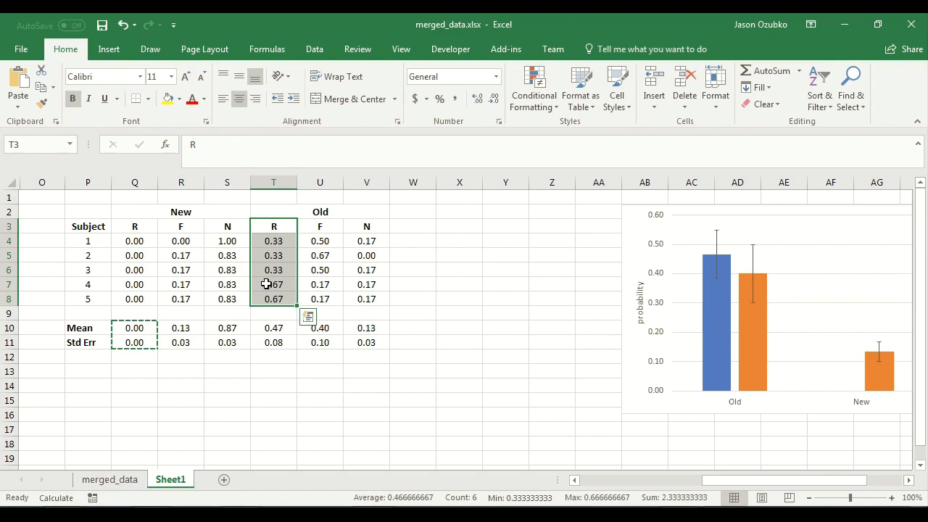
- Examine the Old R and Old F proportions of subjects 4 and 5 in T7:U8
left_click(267, 287)
left_click_drag(87, 285, 85, 296)
left_click_drag(272, 287, 271, 298)
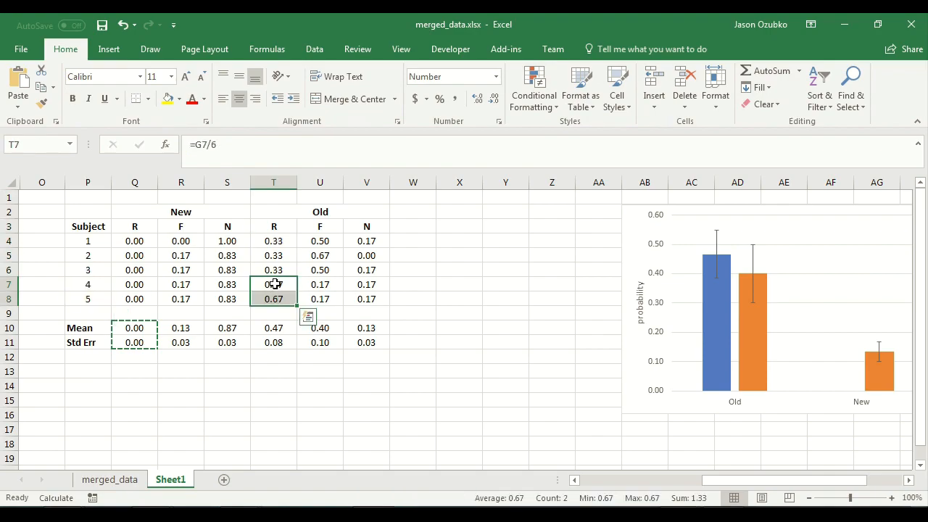
left_click(274, 284)
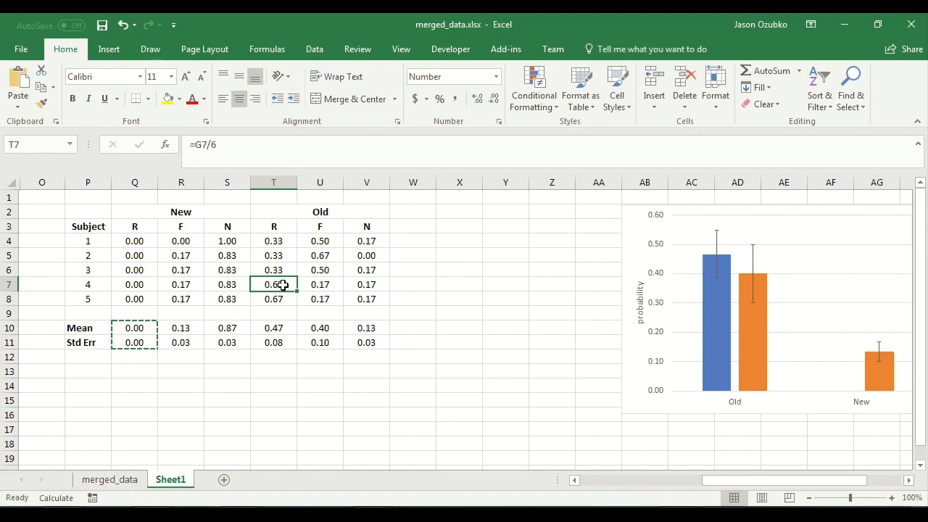
left_click(278, 300)
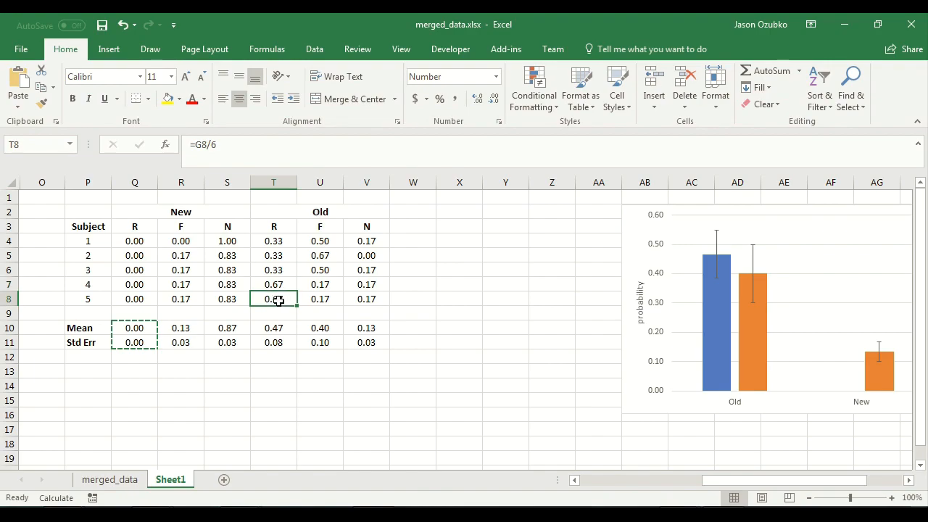
left_click(330, 286)
left_click(325, 298)
left_click(328, 286)
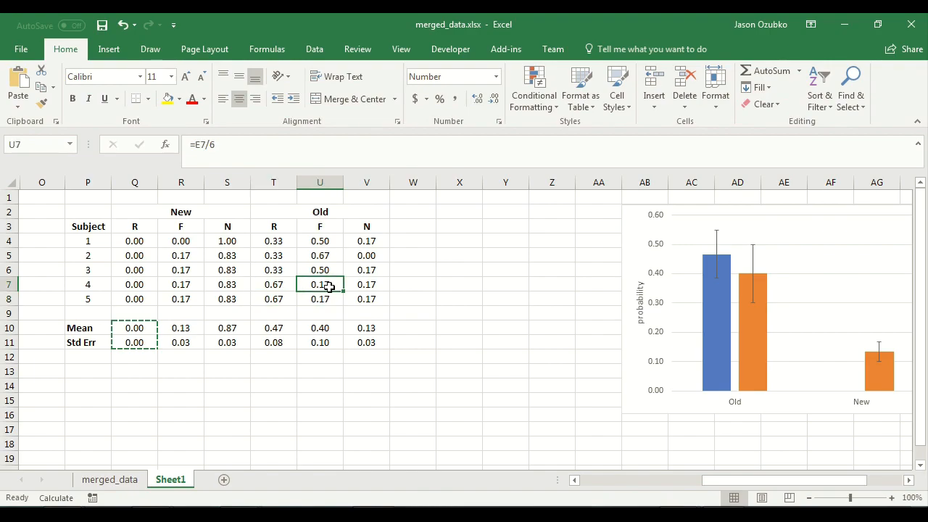
left_click(329, 299)
left_click(330, 285)
left_click(325, 299)
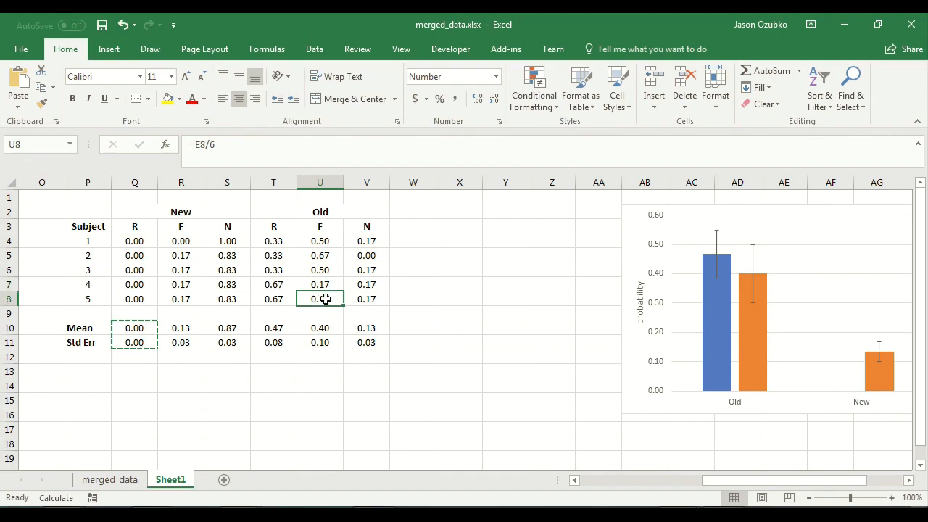
- Compare the low-F subjects' Old F proportions in U7:U8 with their Old R proportions in T7:T8
left_click_drag(330, 284, 324, 304)
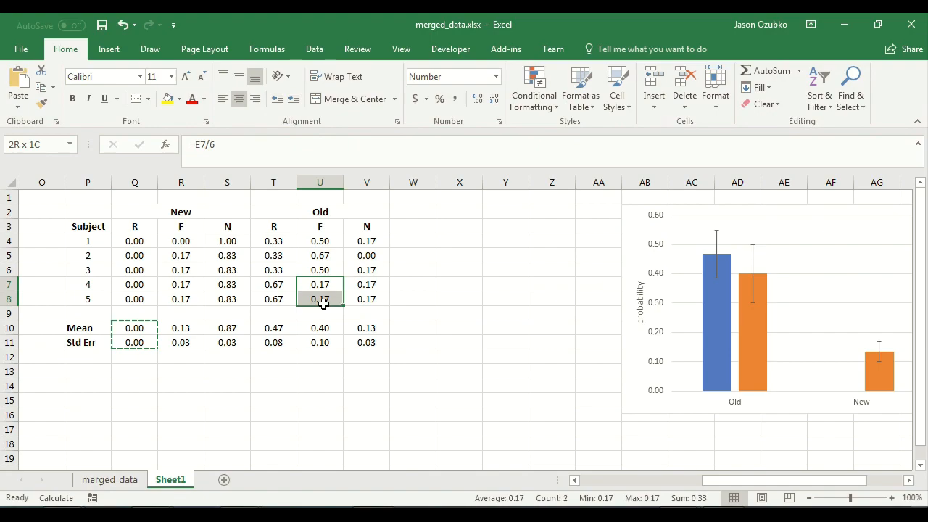
left_click_drag(324, 304, 324, 308)
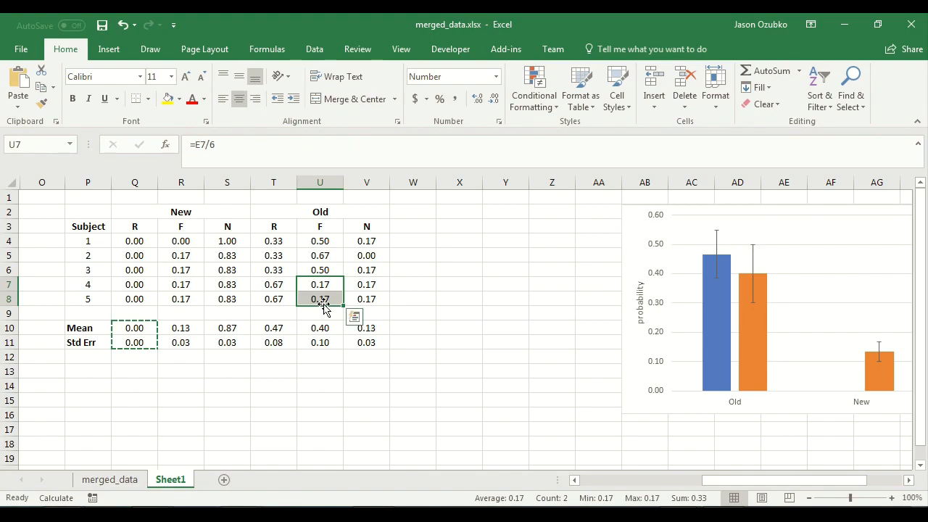
left_click_drag(275, 283, 278, 301)
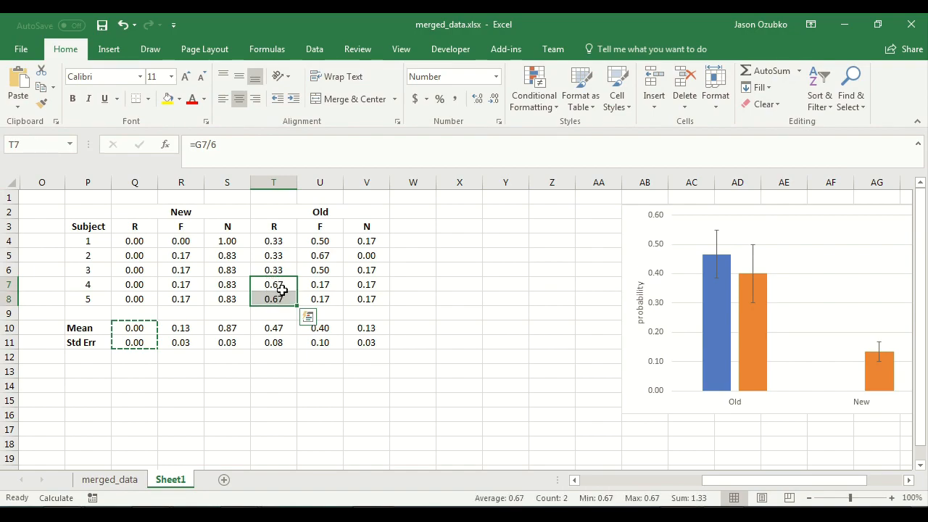
left_click_drag(321, 284, 323, 302)
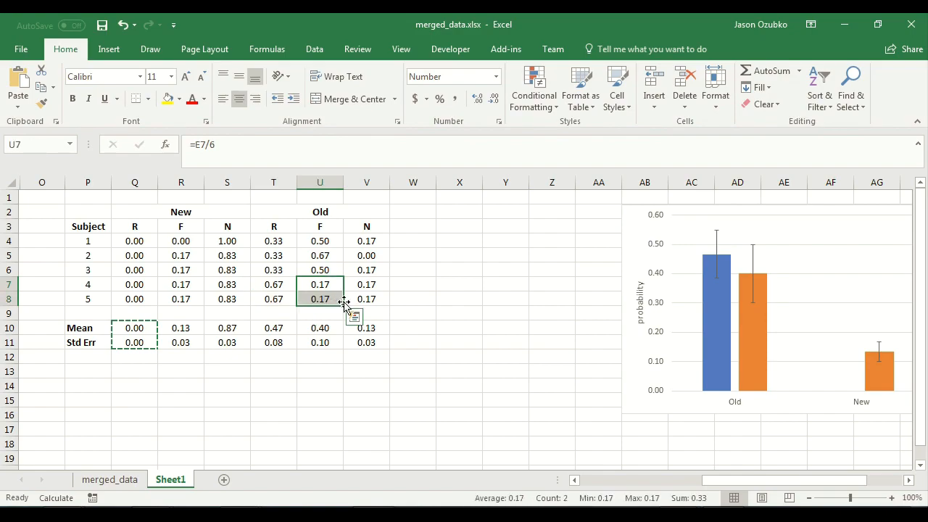
- Add headings for a new table in X2:Y3, with New and Old above an iF label in each column
left_click(448, 226)
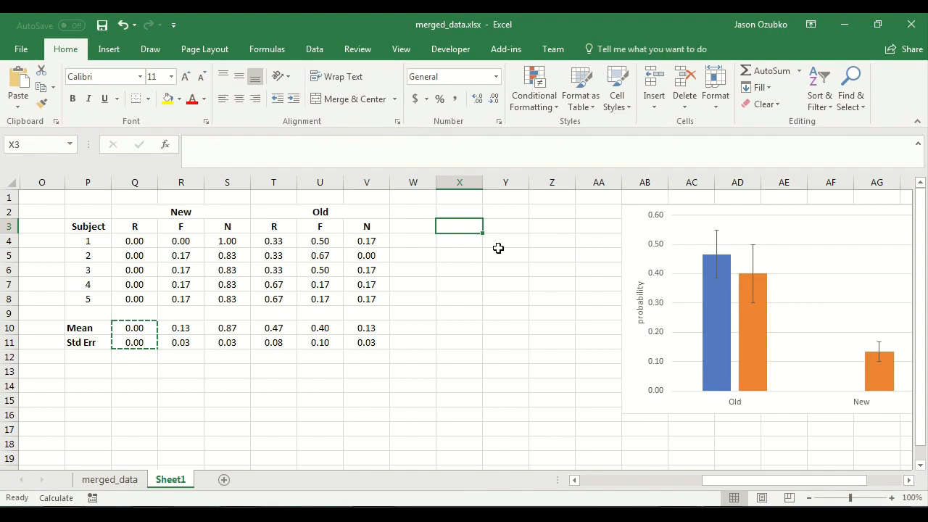
type("i")
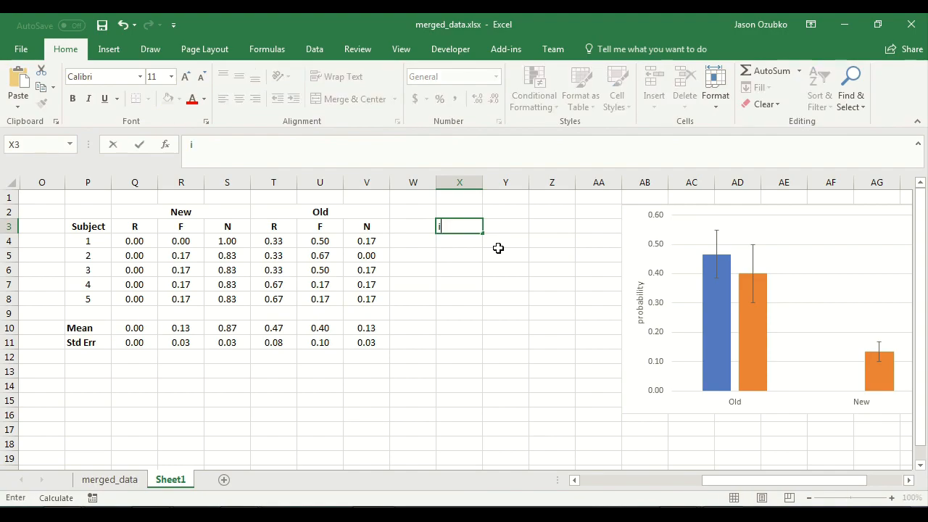
type("F")
key("ctrl+Return")
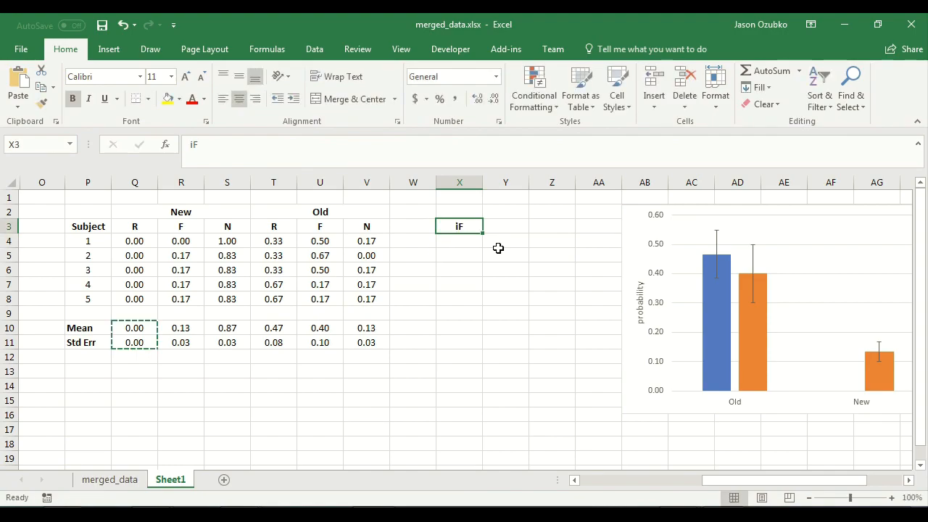
key("Up")
type("New")
key("Tab")
type("Old")
key("Return")
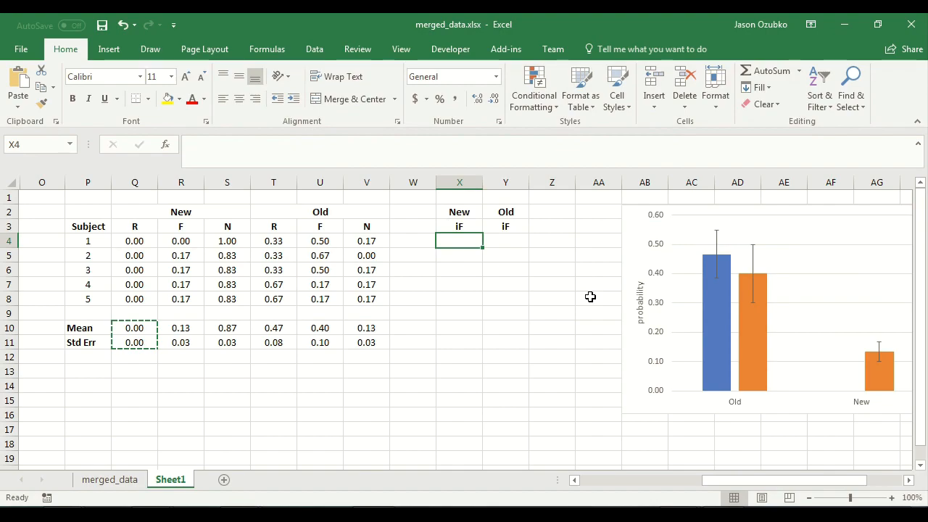
- Start the New iF formula for subject 1 in X4 with a reference to the New F proportion in R4
type("=")
key("Left")
key("Left")
key("Left")
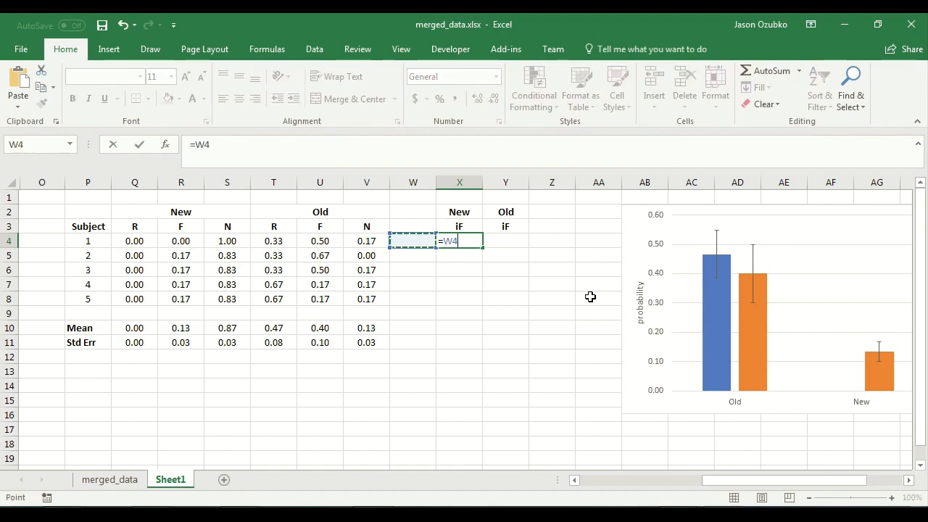
key("Left")
key("Left")
key("Left")
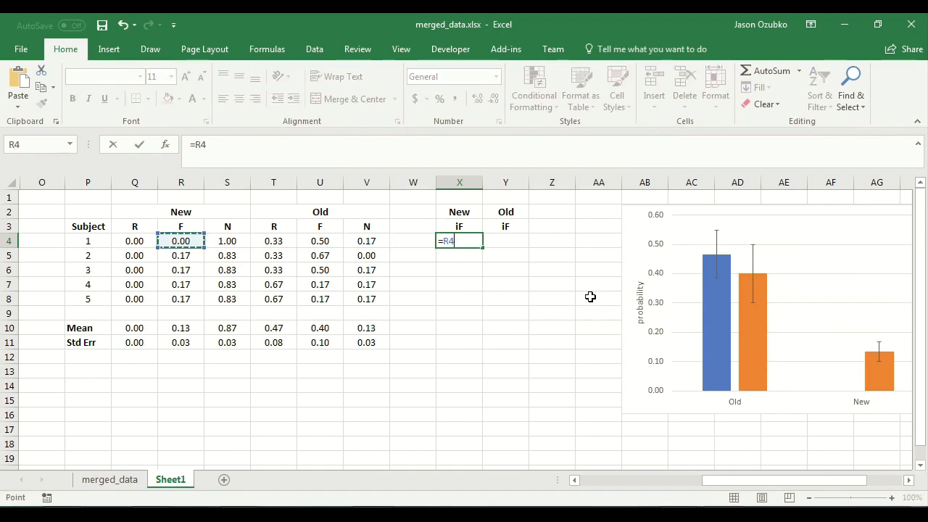
- Complete the New iF formula for subject 1 in X4 as =R4/(1-Q4)
type("/(")
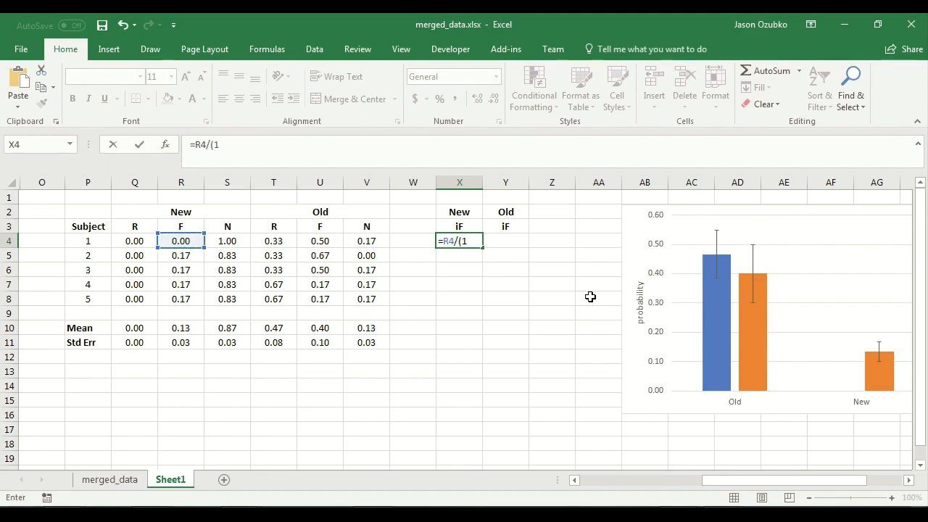
type("1-")
key("Left")
key("Left")
key("Left")
key("Left")
key("Left")
key("Left")
key("Left")
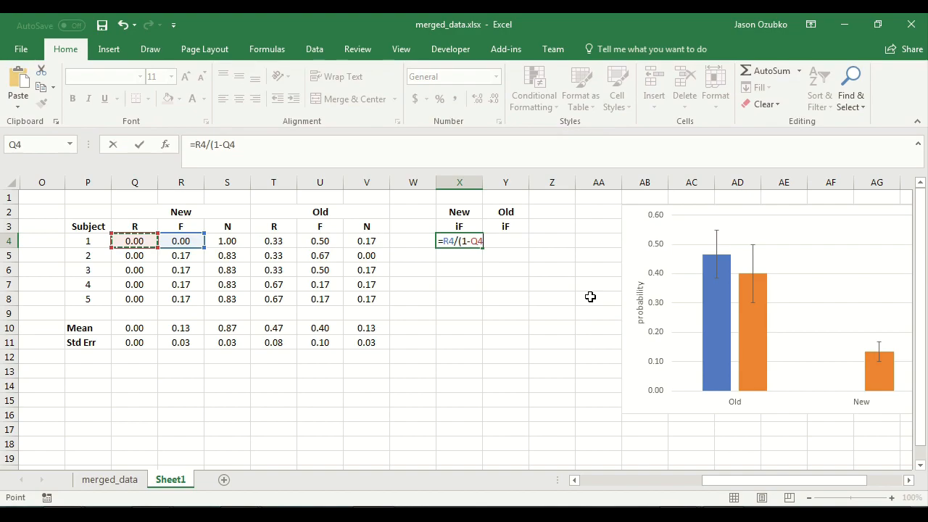
type(")")
key("ctrl+Return")
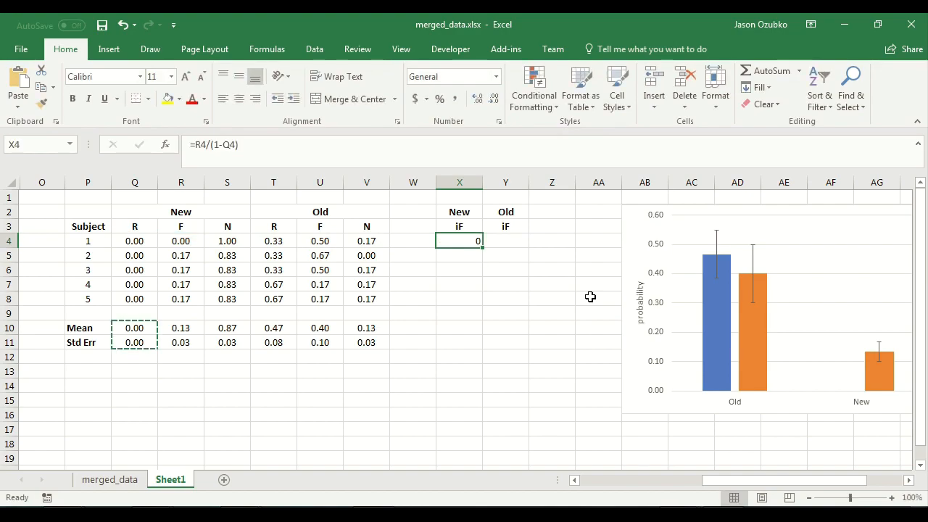
- Copy the New iF formula from X4 down through X8 for all five subjects
key("ctrl+c")
key("shift+Down")
key("shift+Down")
key("shift+Down")
key("shift+Down")
key("ctrl+v")
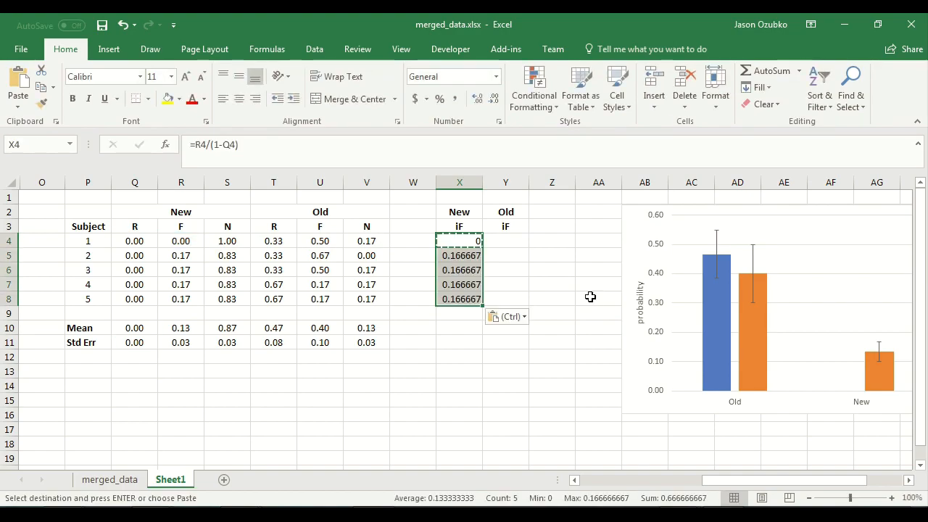
- Enter the Old iF formula =U4/(1-T4) for subject 1 in Y4
key("Up")
key("Right")
key("Down")
type("=")
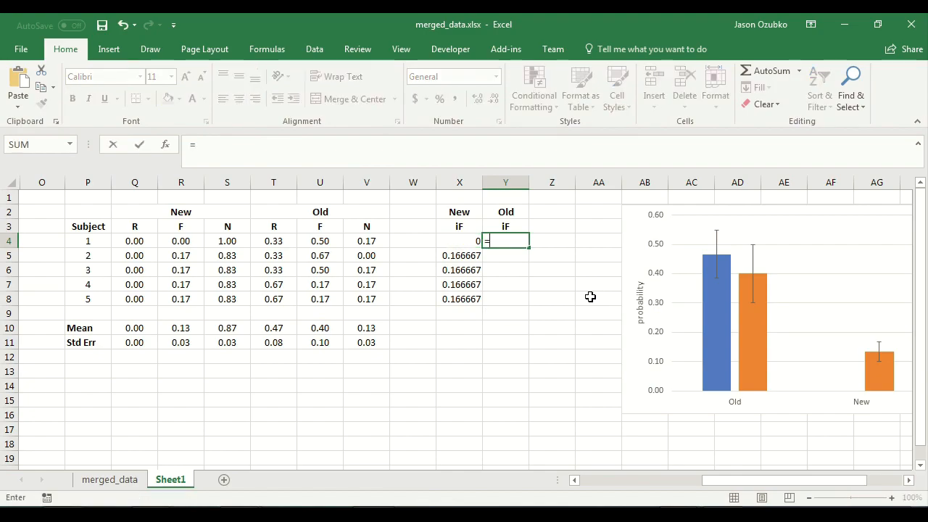
key("Left")
key("Left")
key("Left")
key("Left")
type("/(1-")
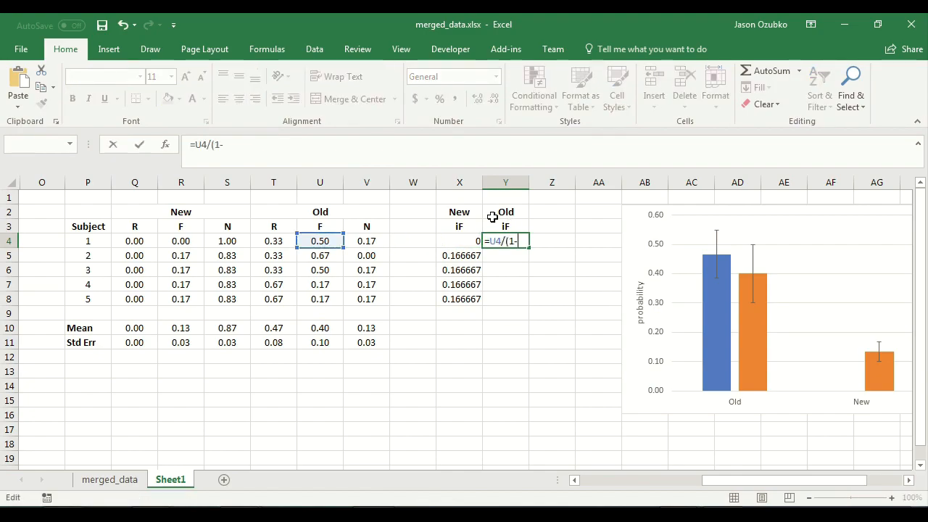
left_click(271, 240)
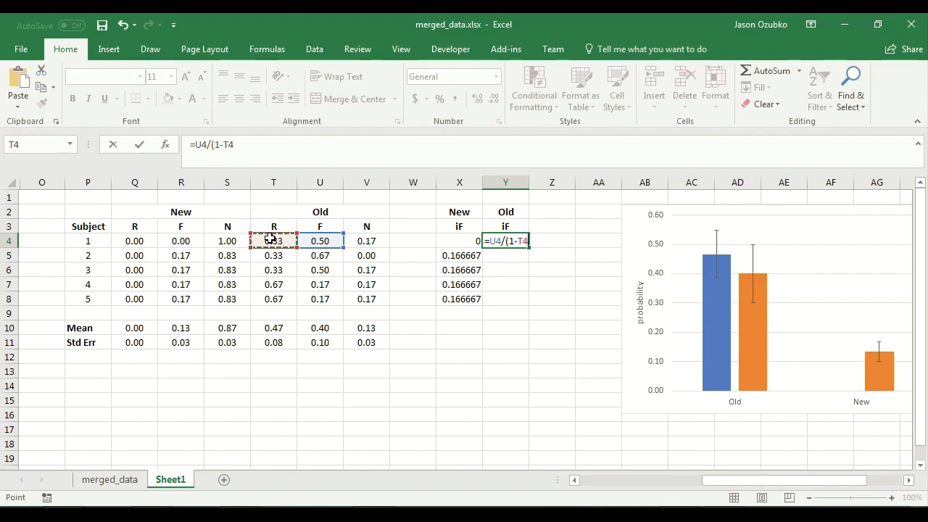
type(")")
key("Return")
- Copy the Old iF formula from Y4 down through Y8 and center the values in X4:Y8
key("Up")
key("ctrl+c")
key("shift+Down")
key("shift+Down")
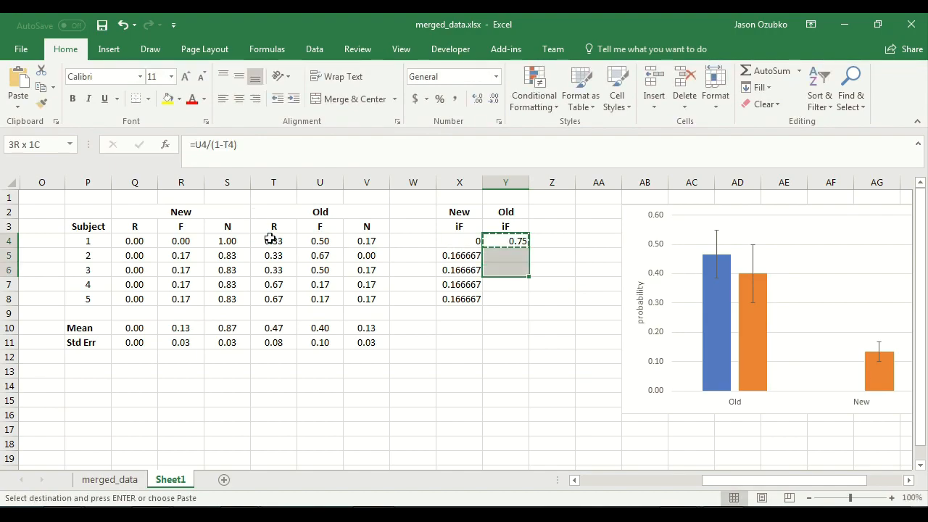
key("shift+Down")
key("shift+Down")
key("ctrl+v")
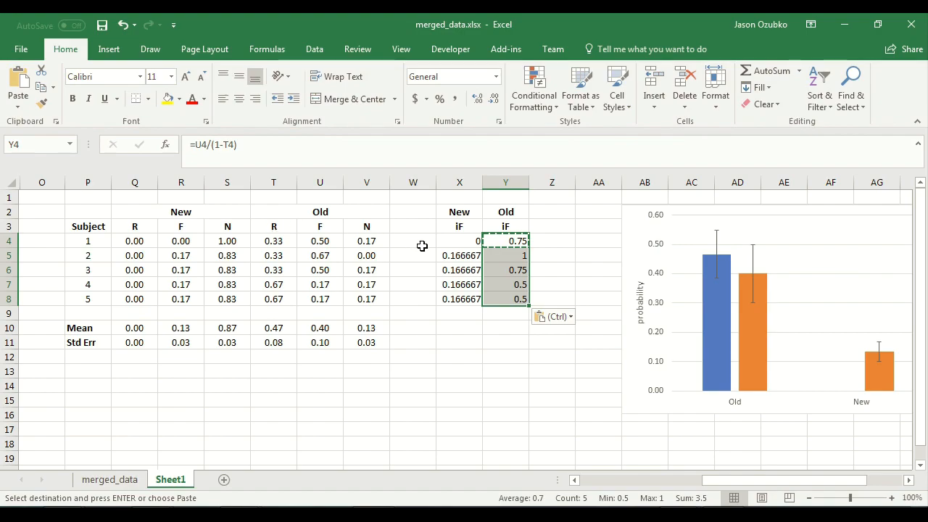
key("shift+Left")
left_click(238, 99)
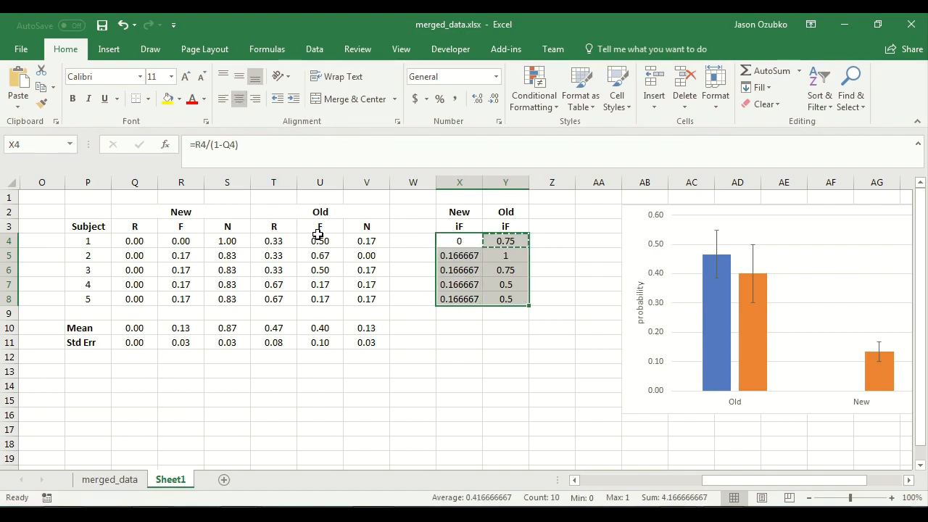
- Compare the Old F values in column U with the Old iF values, checking subject 2's R and F inputs
left_click(320, 239)
left_click_drag(320, 239, 319, 305)
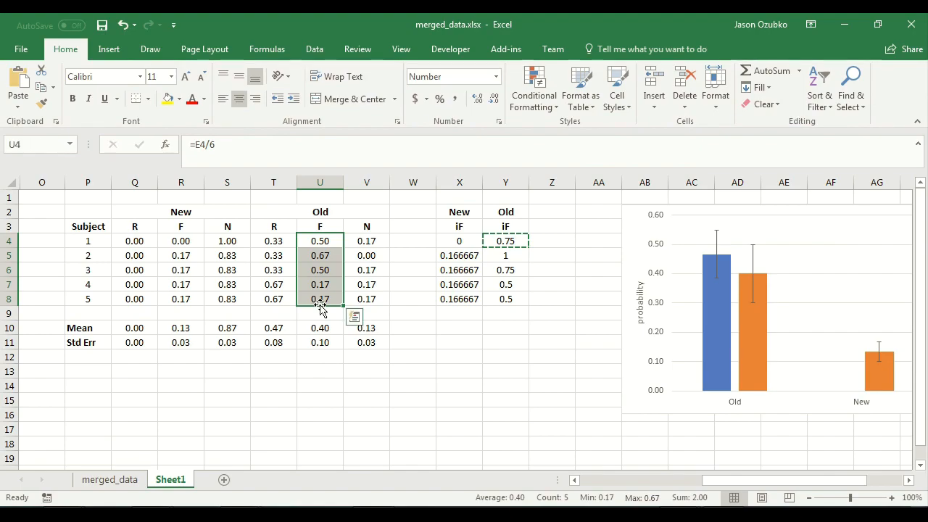
left_click(321, 241)
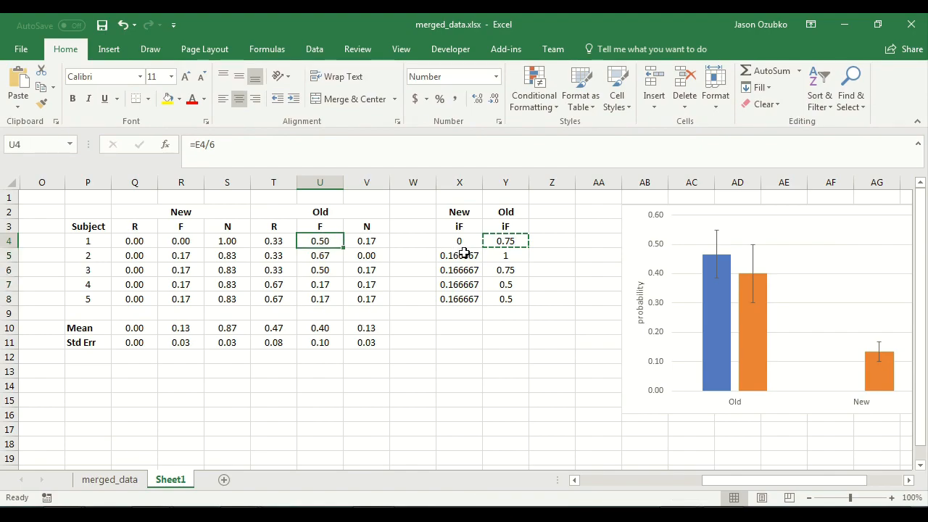
left_click(516, 257)
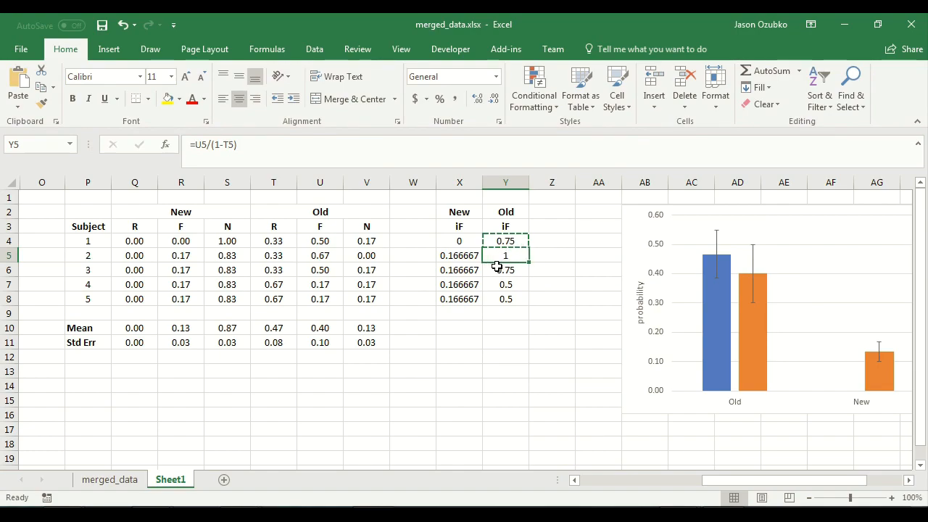
left_click(278, 250)
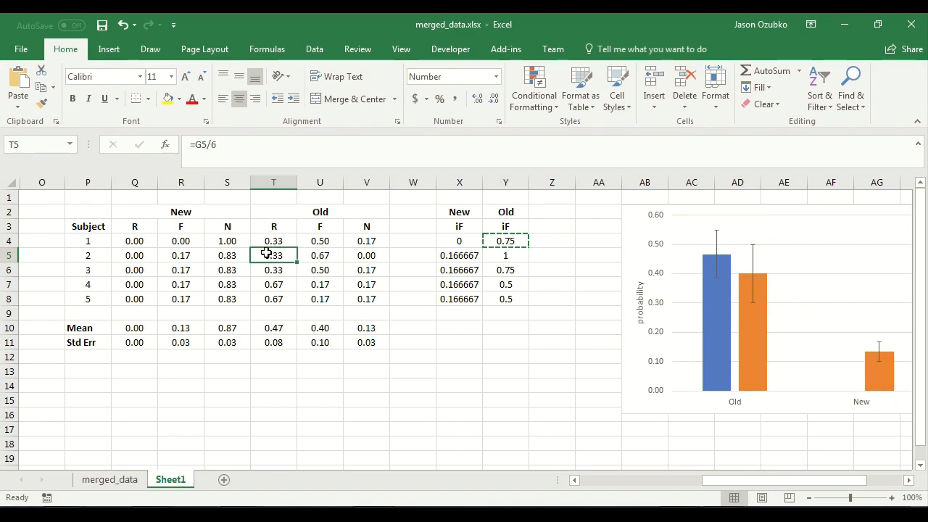
left_click(327, 257)
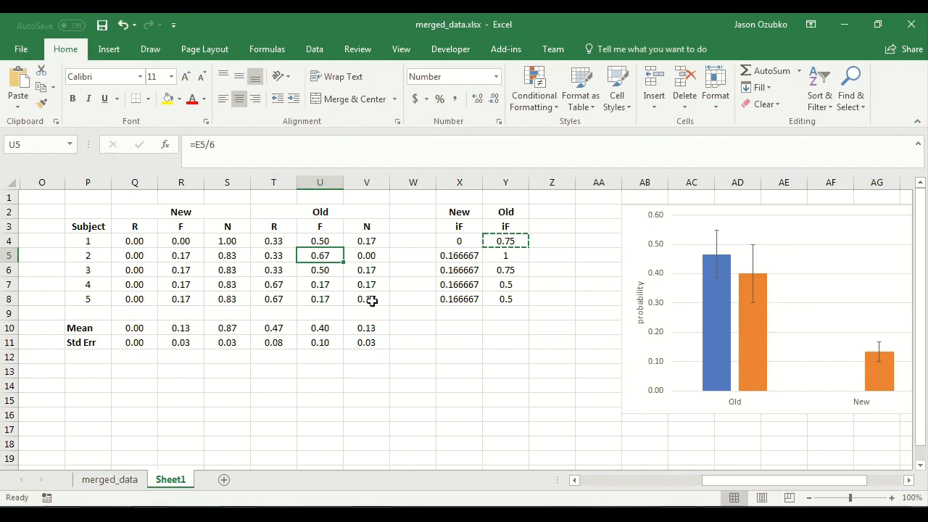
- Examine how the Old R and F values of subjects 4 and 5 relate to their Old iF values
left_click(505, 285)
left_click(506, 299)
key("ctrl+v")
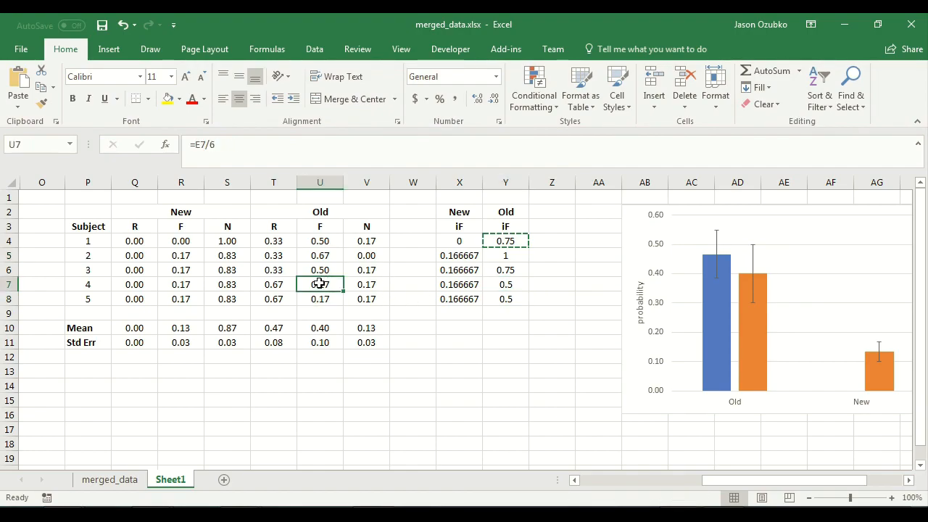
mouse_move(330, 284)
left_mouse_down()
mouse_move(325, 302)
mouse_move(329, 290)
left_mouse_up()
left_click(279, 287)
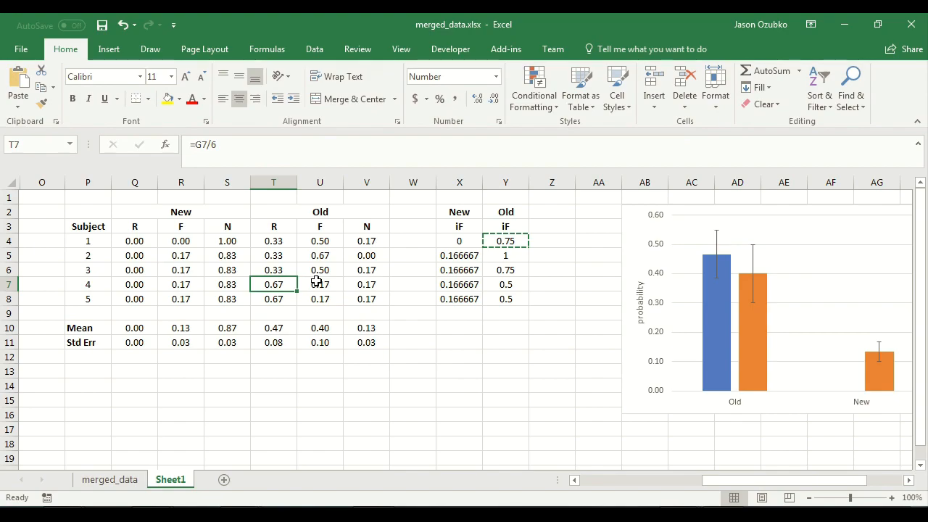
left_click(319, 283)
left_click(276, 282)
left_click(324, 285)
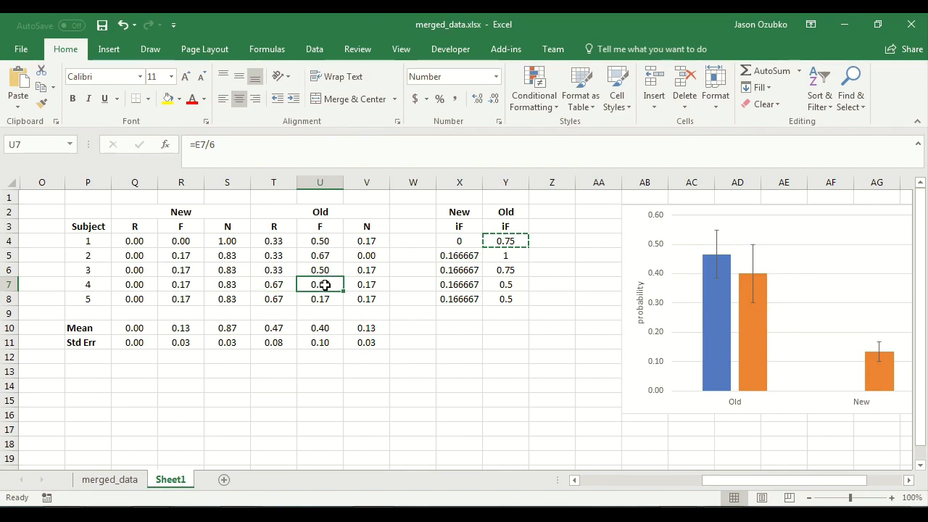
left_click(497, 284)
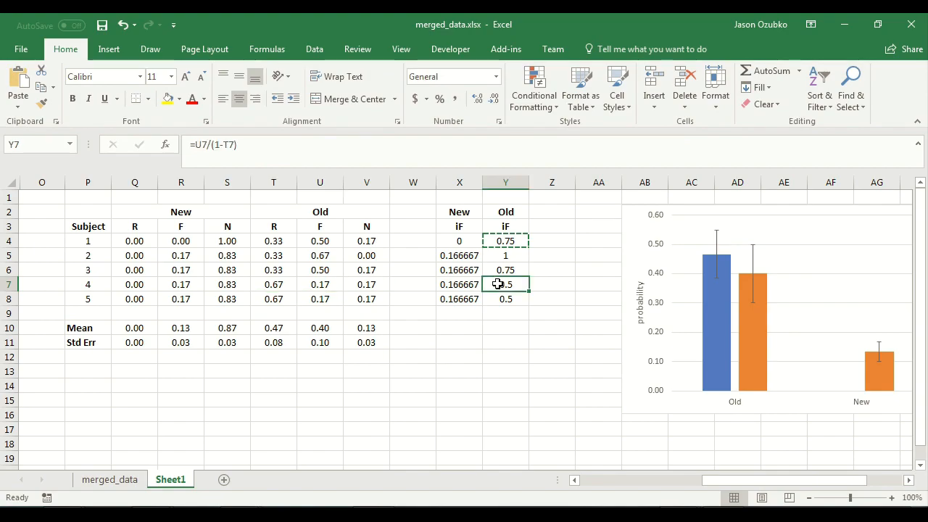
left_click(271, 286)
left_click(330, 282)
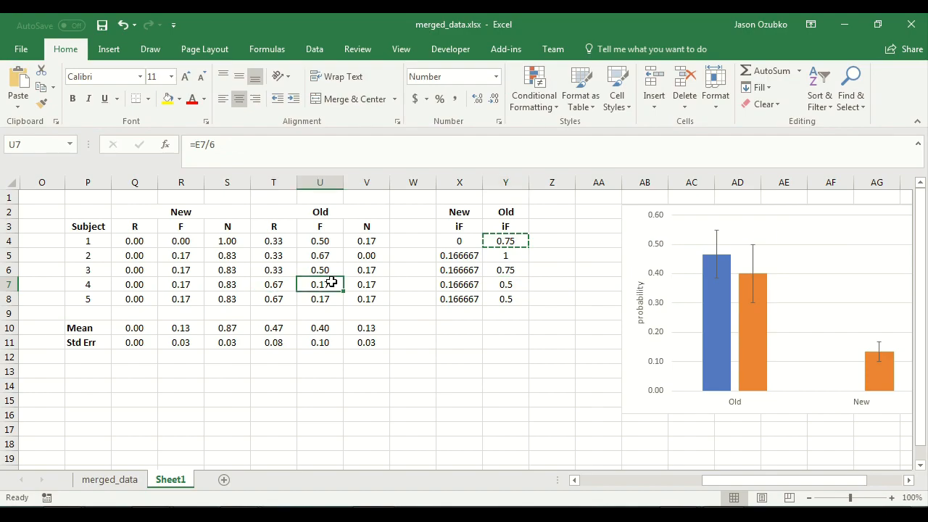
left_click(514, 282)
left_click(513, 295)
left_click(510, 284)
left_click(506, 295)
left_click(501, 284)
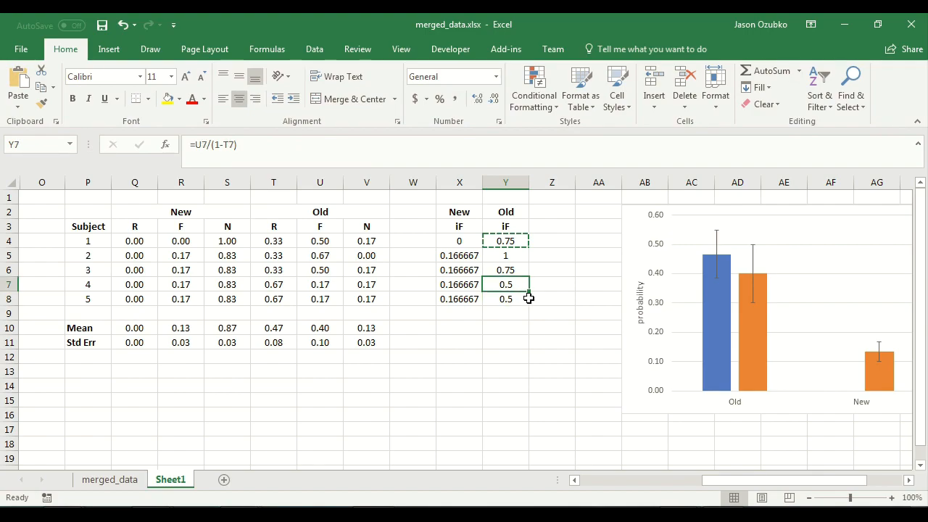
left_click(331, 288)
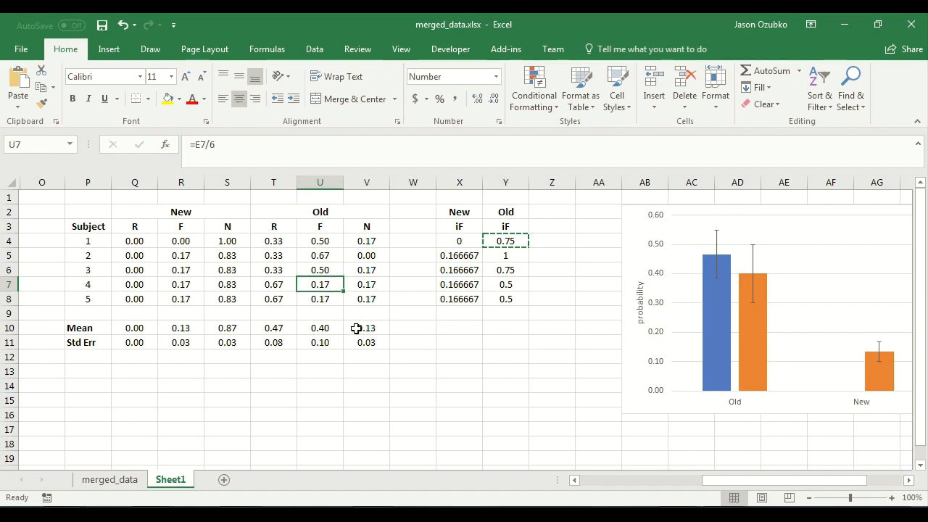
- Copy the mean and standard error formulas from V10:V11 into X10:X11 and Y10:Y11 for both iF columns
left_click_drag(360, 328, 358, 341)
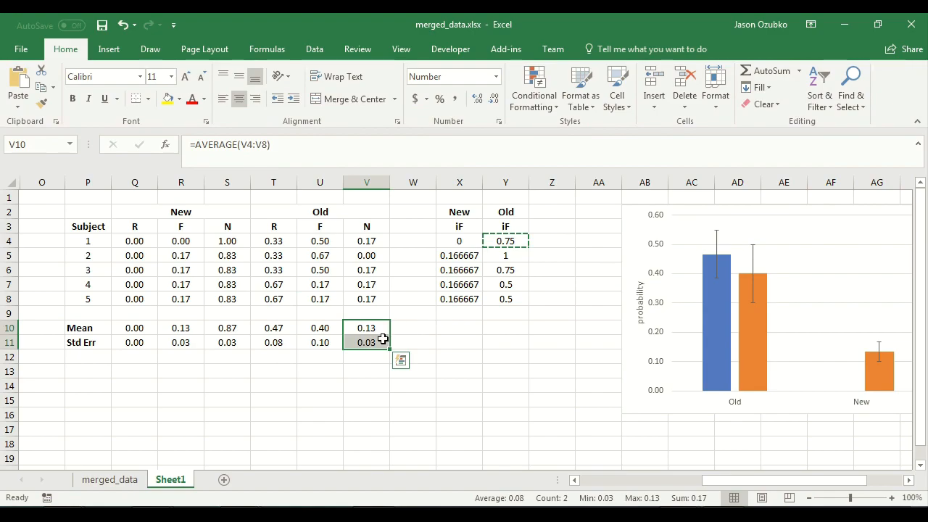
key("ctrl+c")
left_click(460, 328)
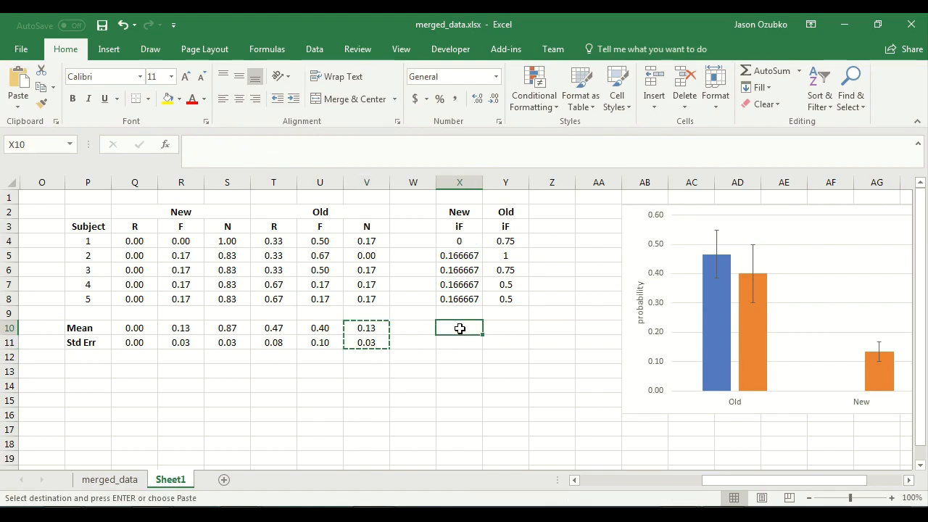
key("ctrl+v")
left_click(505, 329)
key("ctrl+v")
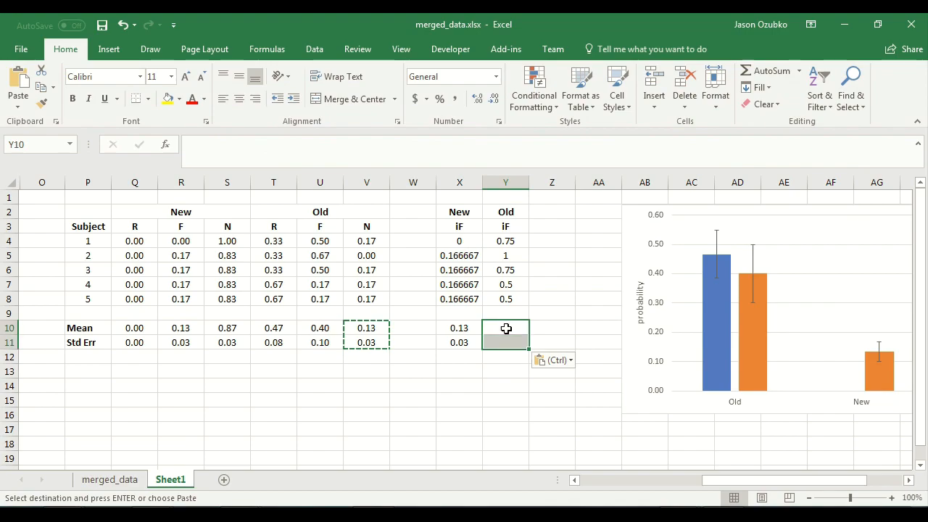
left_click(552, 326)
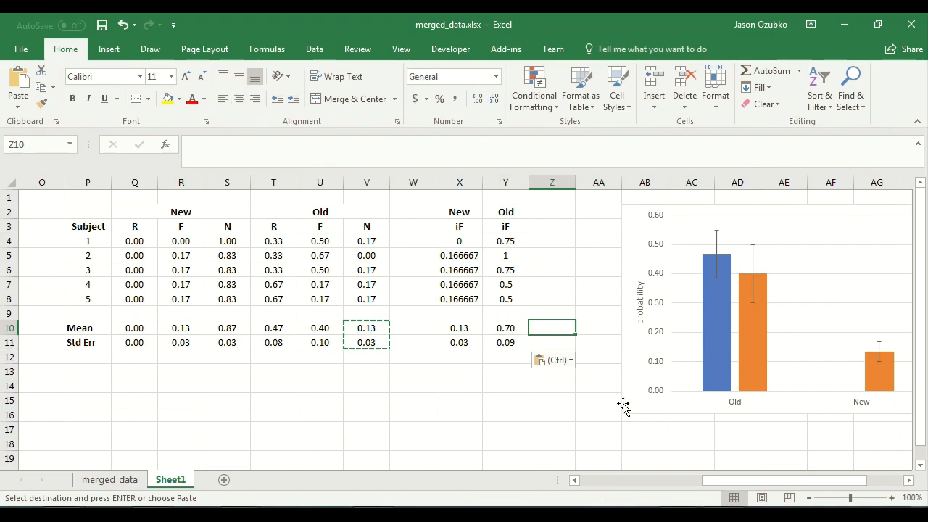
- Move the probability bar chart beside the iF columns, with its upper edge in row 1 and its near edge in column Z
left_click(756, 350)
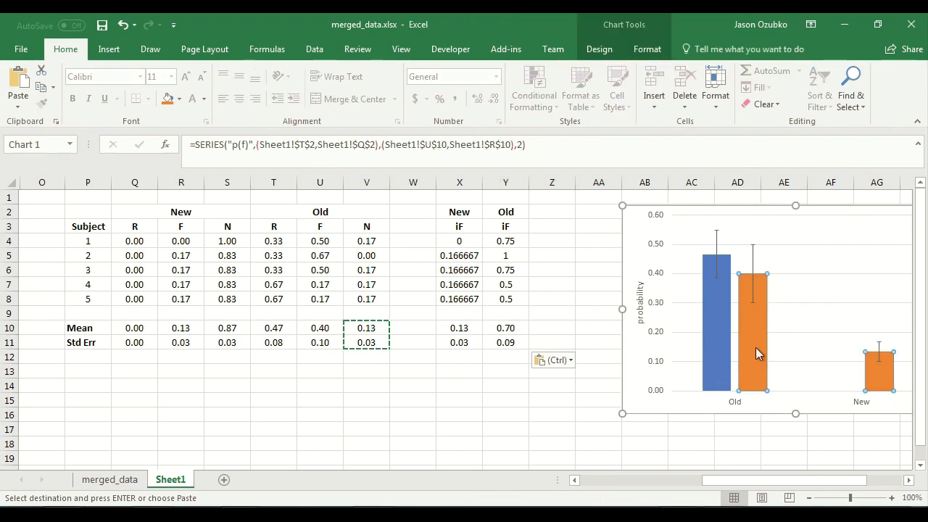
left_click_drag(776, 484, 803, 487)
left_click_drag(801, 205, 738, 197)
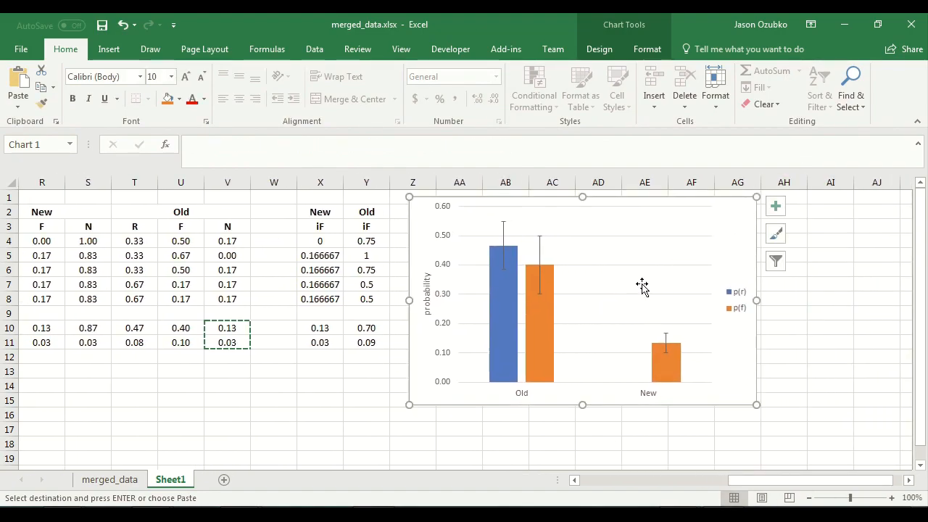
- Change the chart's p(f) series values to the iF means in Y10 and X10 of Sheet1
right_click(545, 312)
left_click(588, 374)
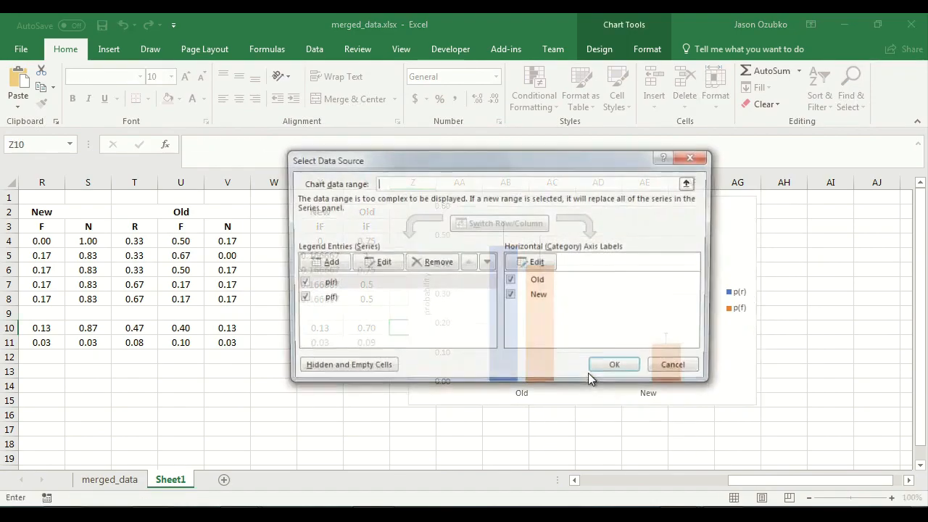
left_click_drag(471, 164, 616, 132)
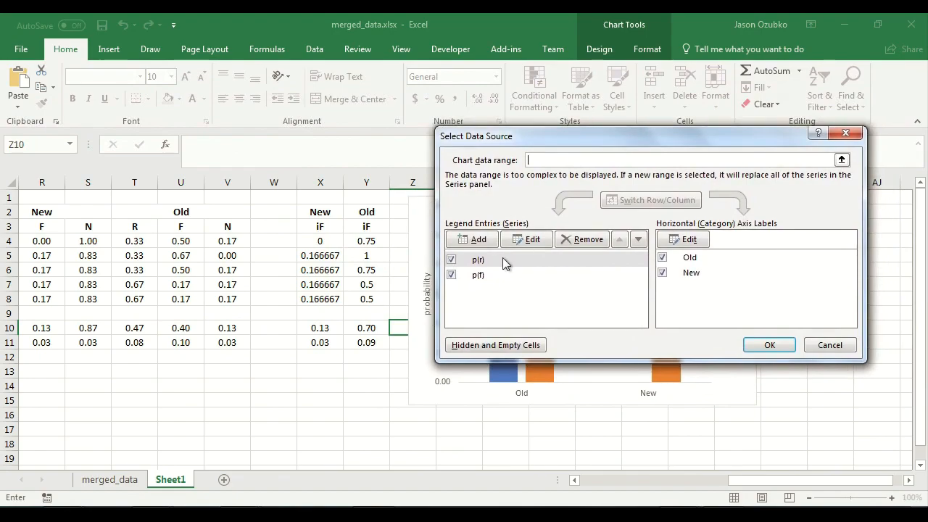
left_click(496, 274)
left_click(528, 240)
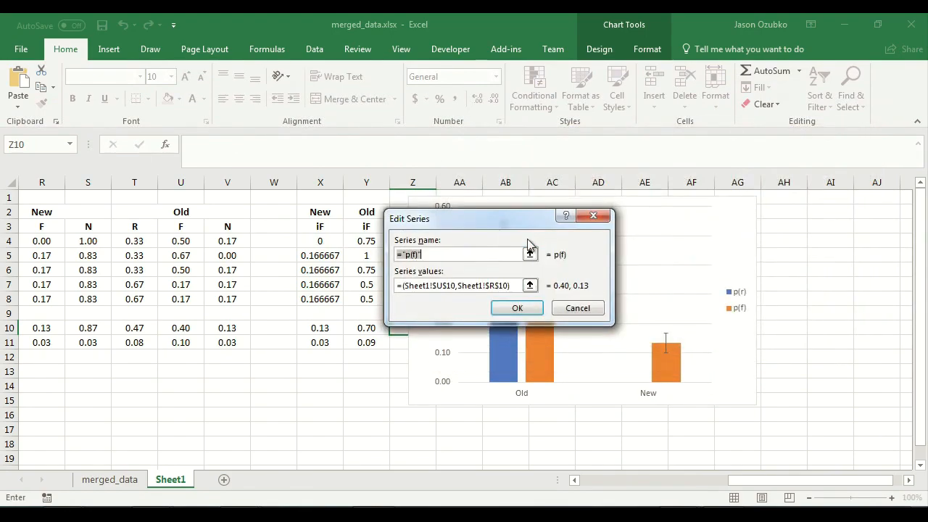
left_click(513, 285)
left_click_drag(817, 480, 757, 477)
left_click_drag(474, 207, 656, 167)
left_click_drag(694, 246, 519, 215)
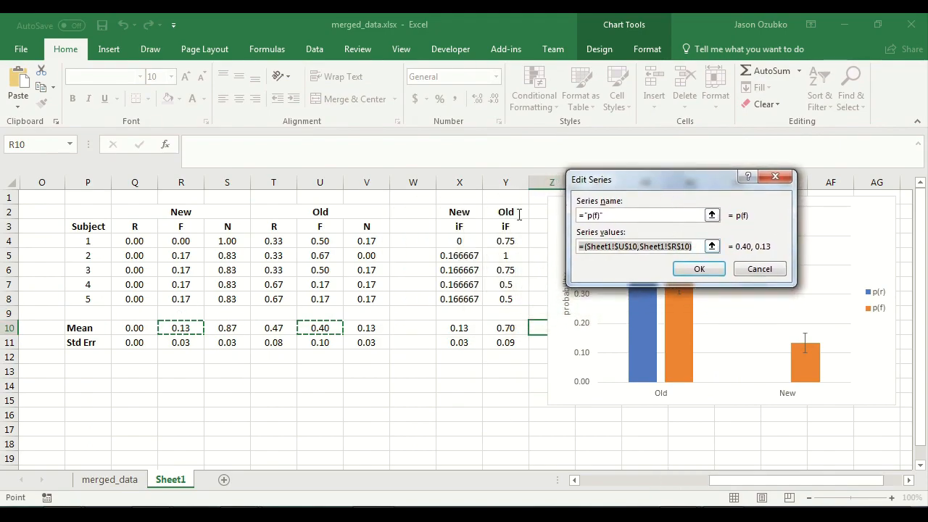
key("BackSpace")
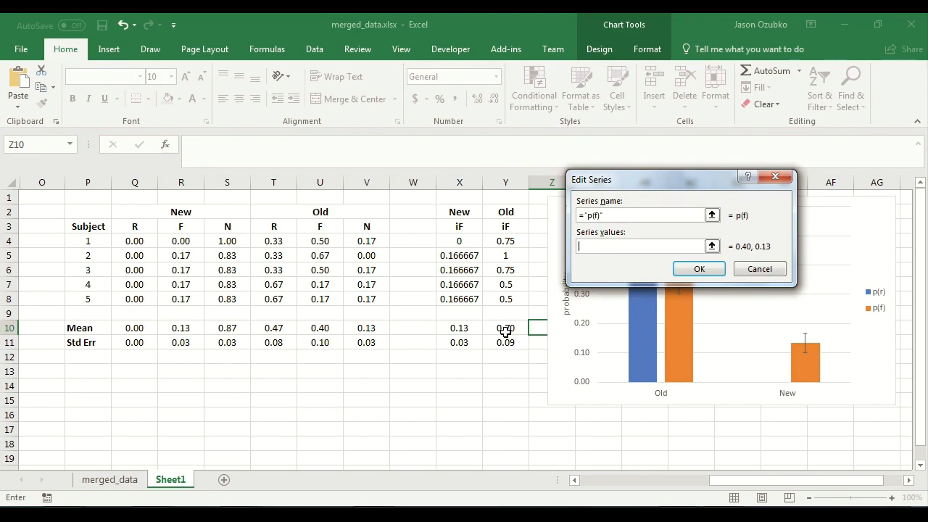
left_click(500, 328)
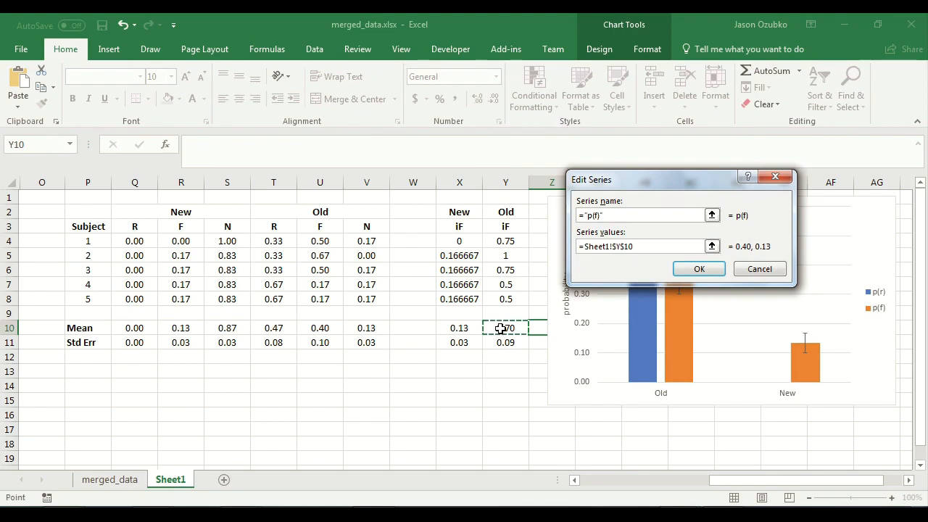
left_click(459, 328, "ctrl")
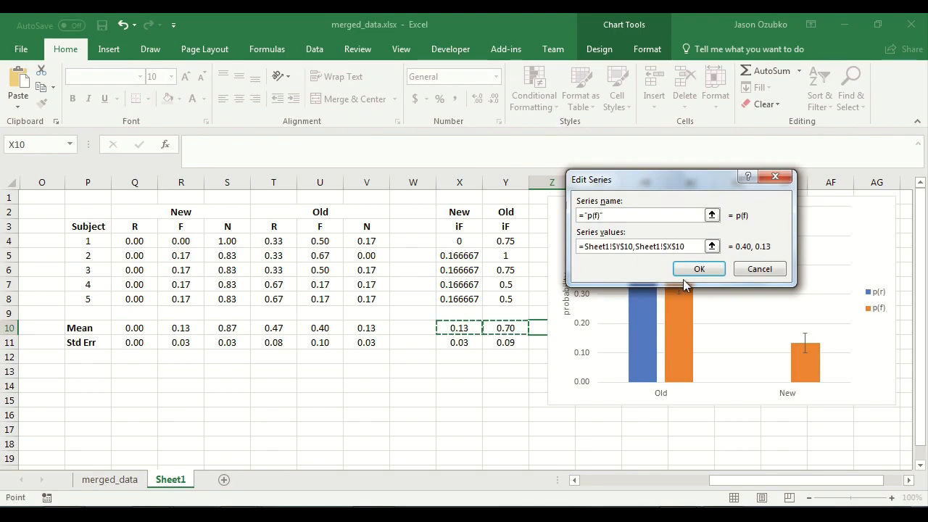
left_click(698, 268)
left_click(750, 347)
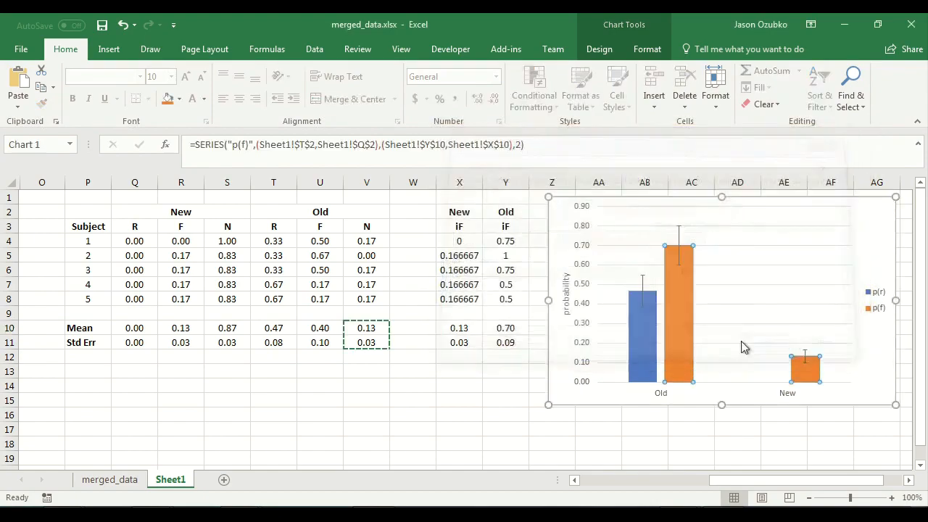
- Set the custom positive error value of the p(f) error bars to the iF standard errors in Y11 and X11
right_click(679, 231)
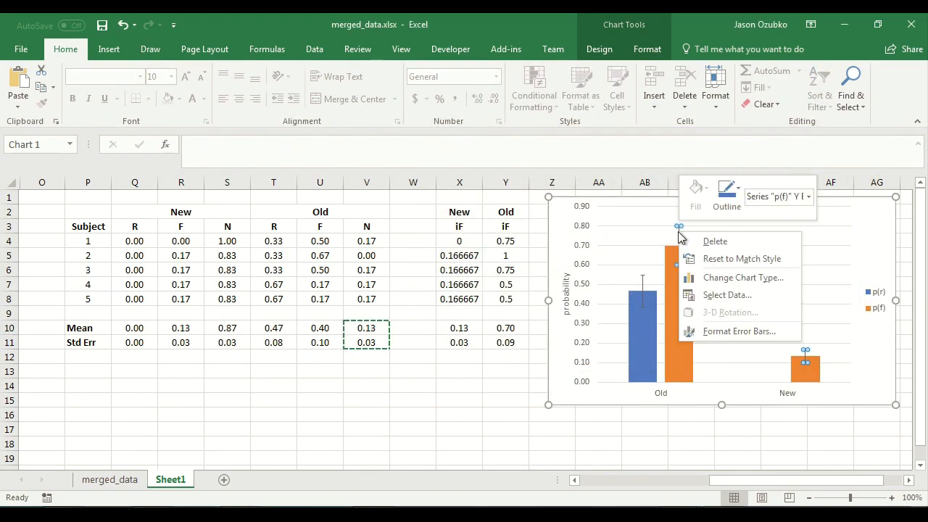
left_click(727, 332)
left_click_drag(919, 349, 915, 422)
left_click(875, 467)
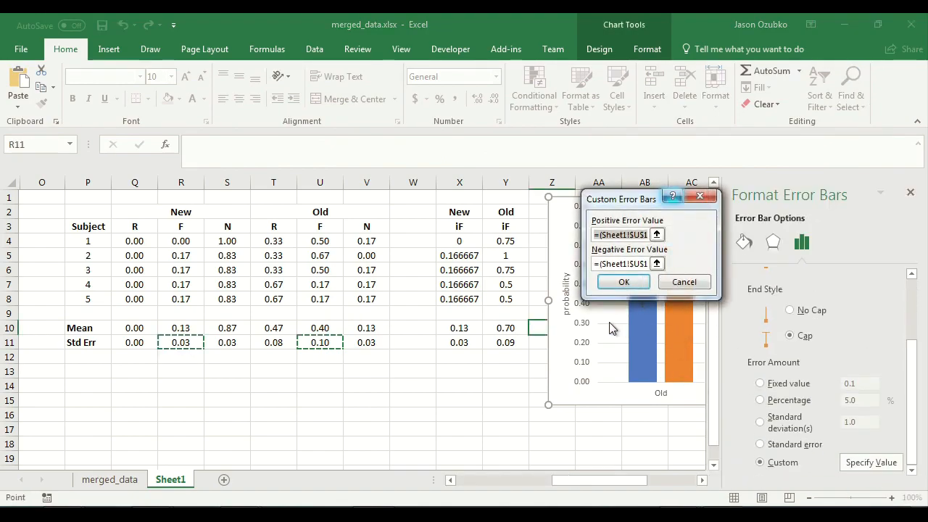
key("BackSpace")
left_click(508, 351)
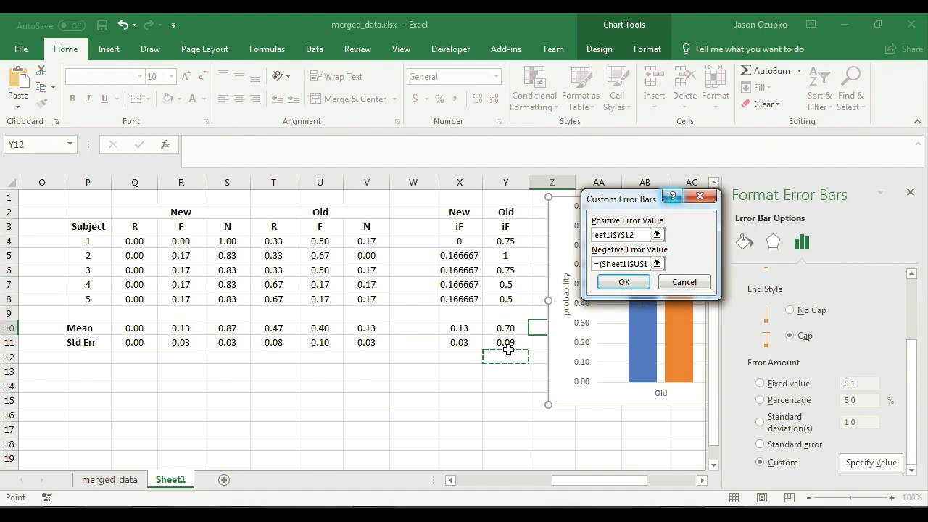
left_click(493, 342)
left_click(468, 344)
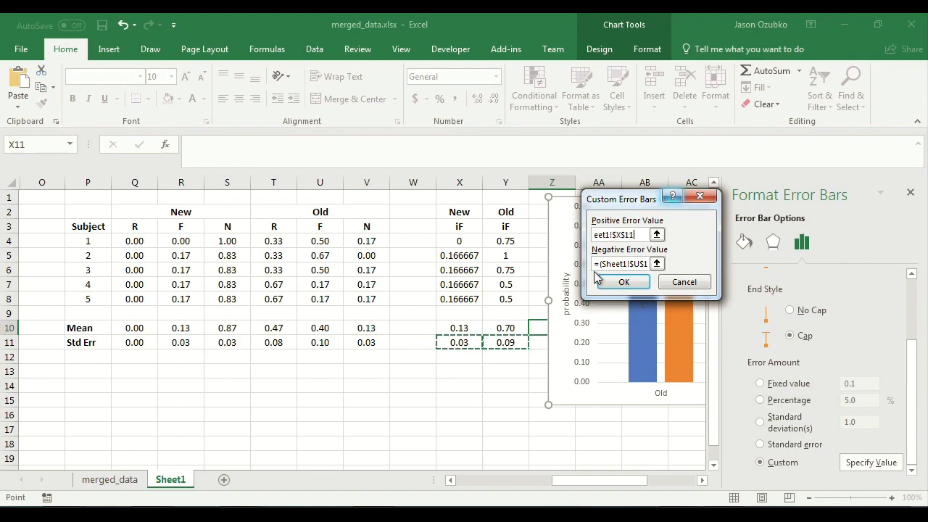
- Set the custom negative error value of the p(f) error bars to Y11 and X11, and close the error bar formatting
left_click(615, 265)
left_click(508, 340)
left_click(472, 344)
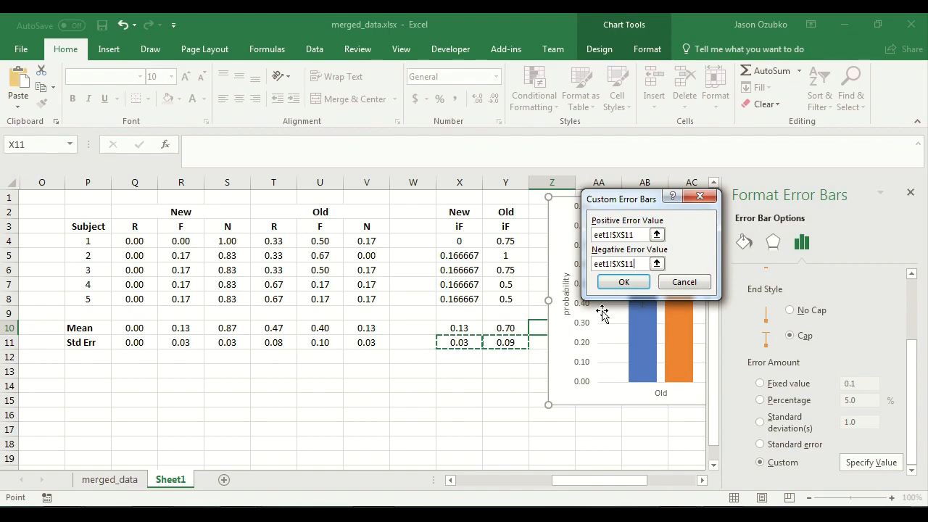
left_click(624, 281)
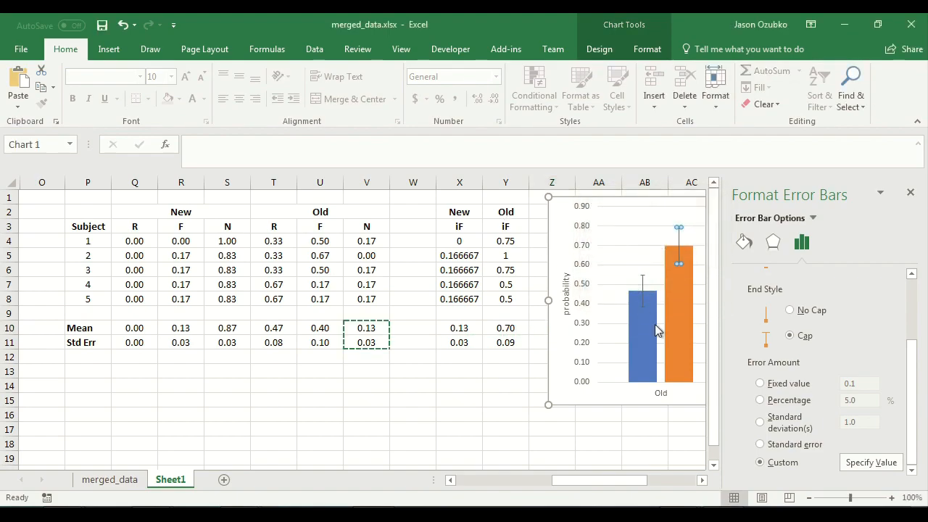
left_click(911, 192)
left_click(799, 428)
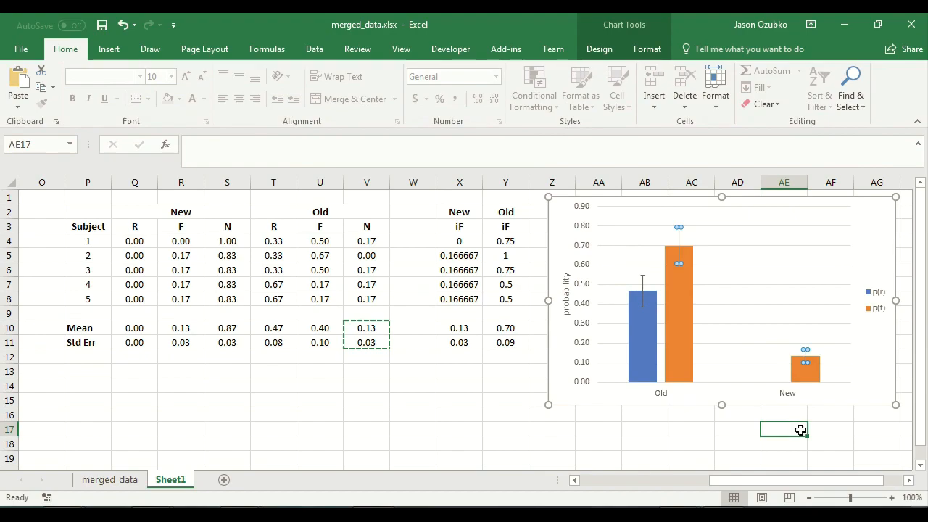
- Review the updated p(r) and p(f) bars against the pivot counts and proportion tables on Sheet1
left_click_drag(813, 480, 758, 466)
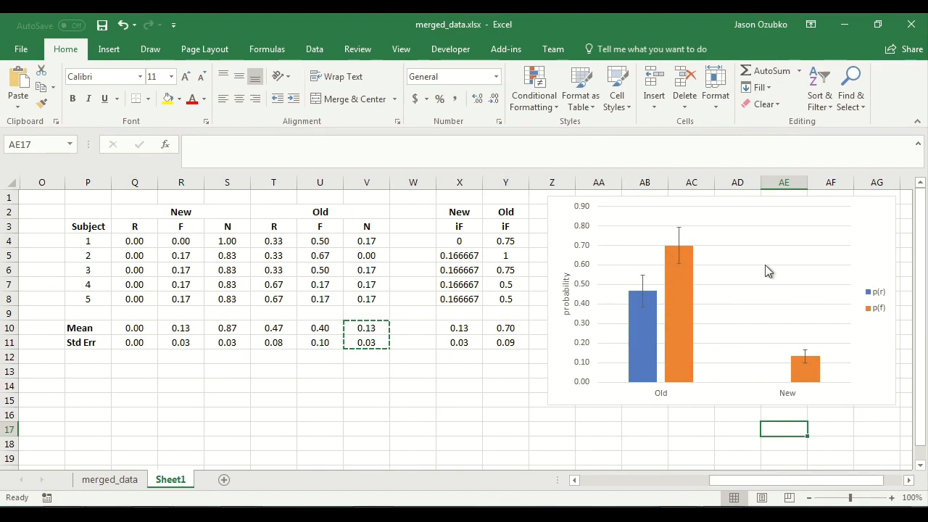
mouse_move(676, 286)
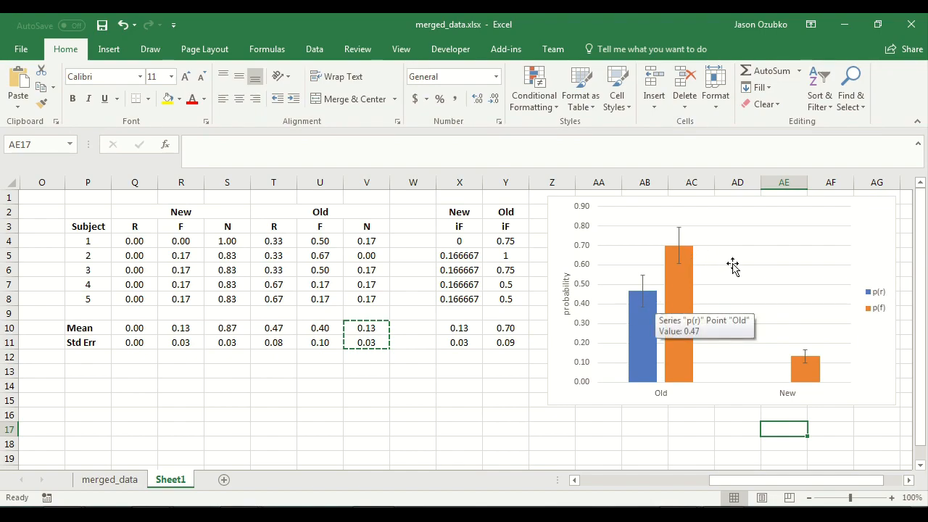
left_click(505, 429)
left_click_drag(826, 480, 732, 482)
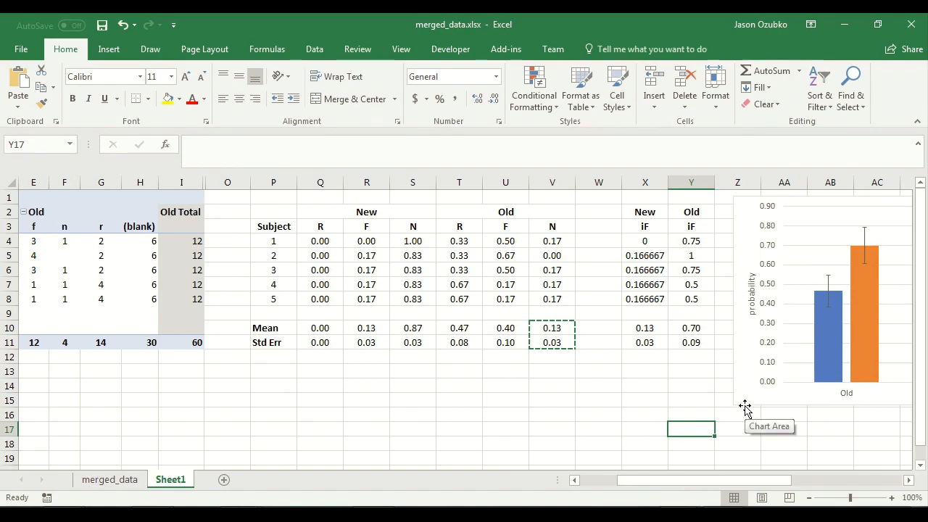
left_click_drag(702, 479, 638, 484)
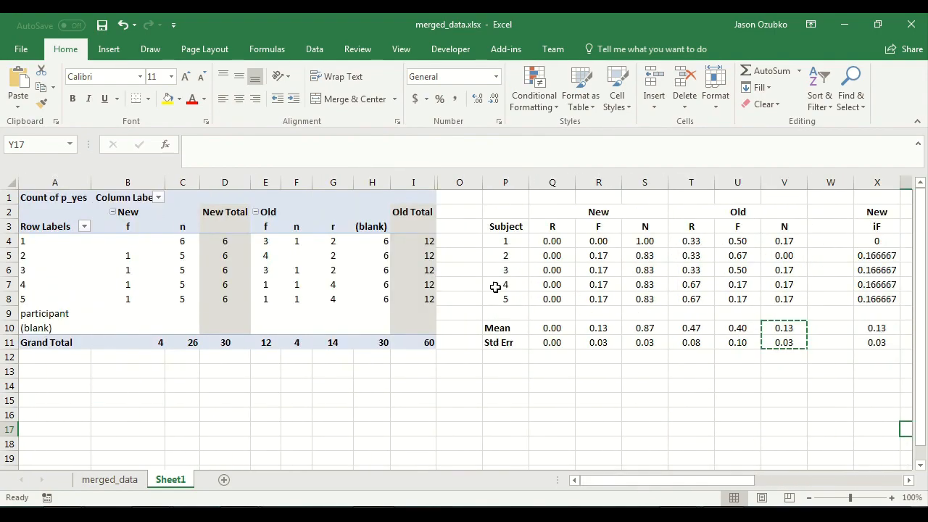
left_click_drag(700, 479, 871, 480)
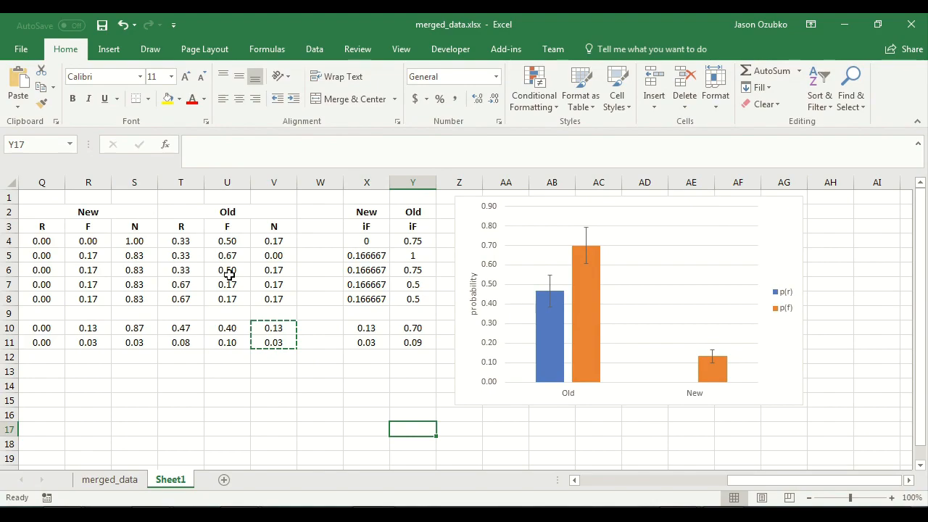
- Add a new worksheet and create a PivotTable at its cell A1 from merged_data columns A:AA
left_click(224, 480)
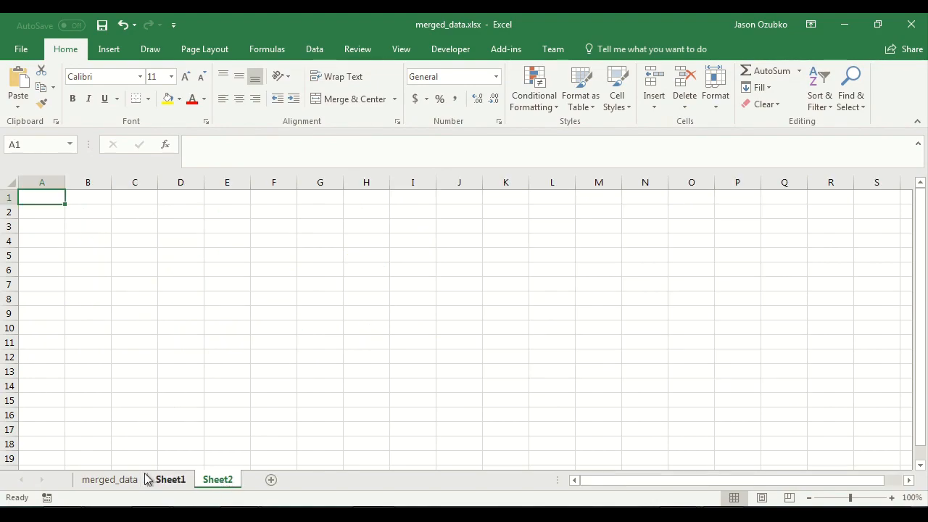
left_click(109, 50)
left_click(24, 81)
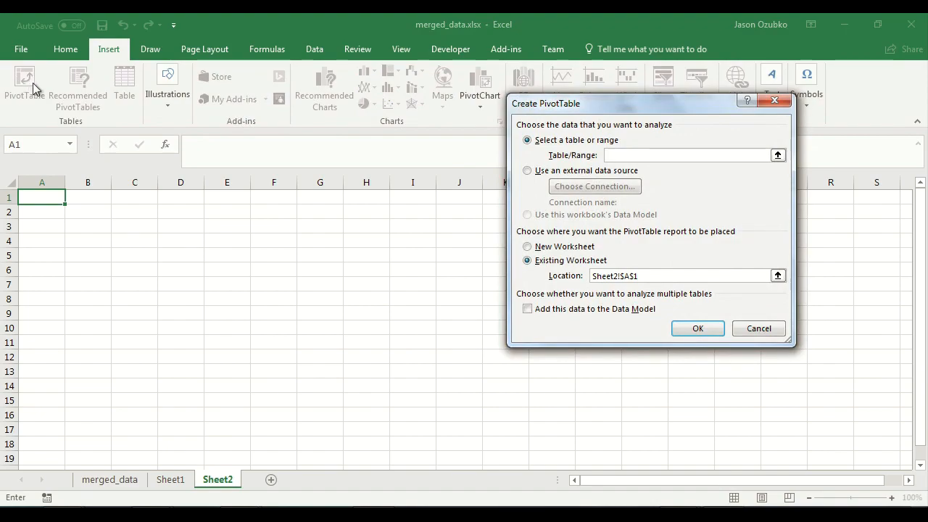
left_click(110, 480)
left_click_drag(761, 477, 464, 502)
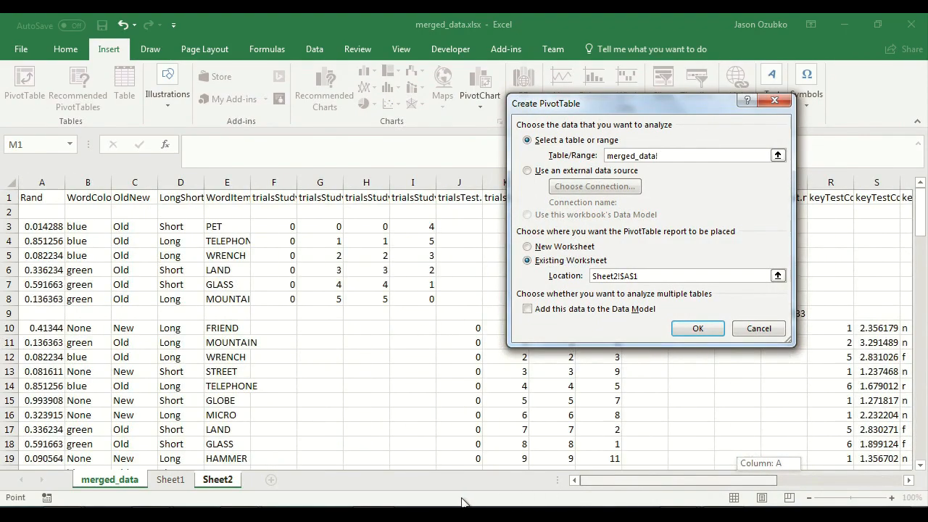
left_click_drag(42, 182, 822, 290)
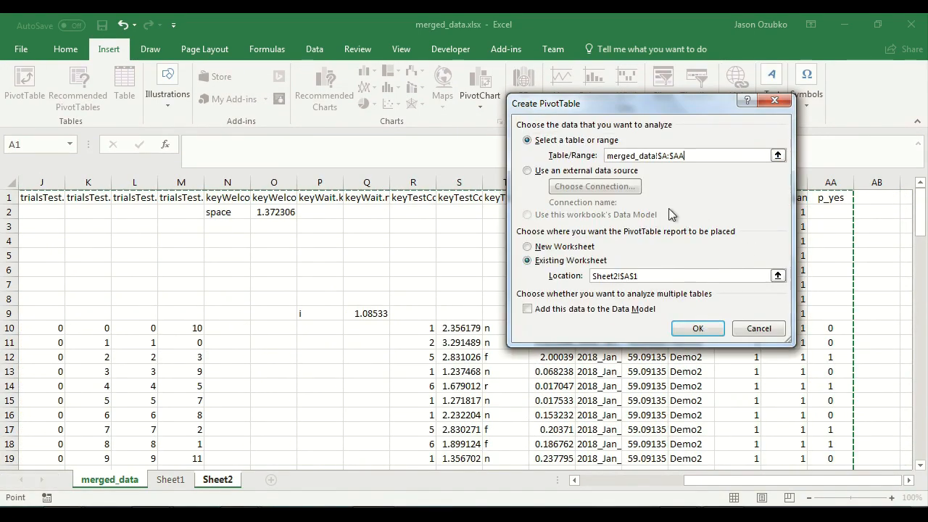
left_click(694, 329)
left_click_drag(789, 292, 873, 389)
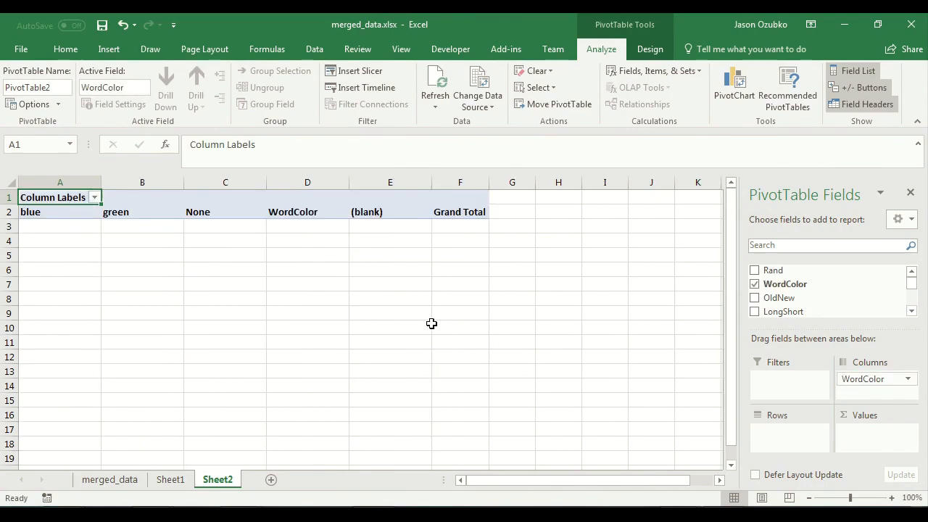
left_click(167, 480)
left_click_drag(734, 481, 607, 484)
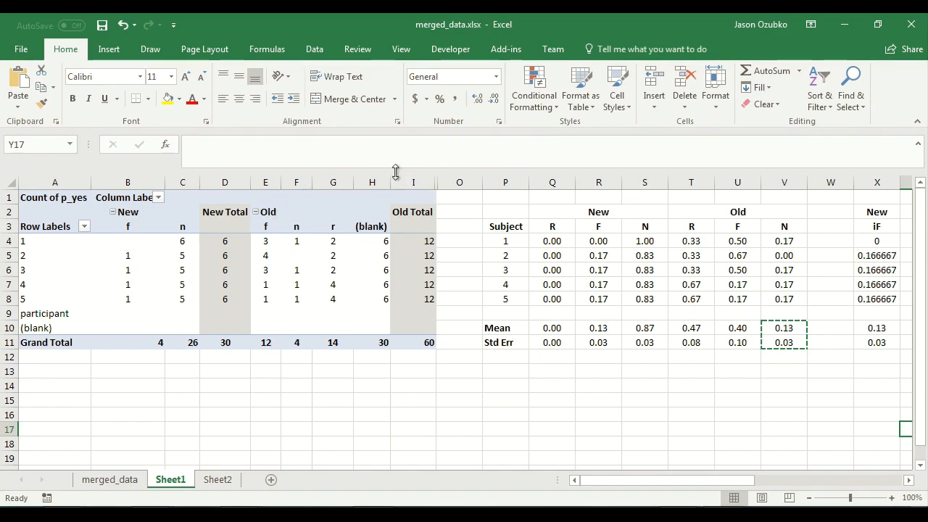
left_click(224, 487)
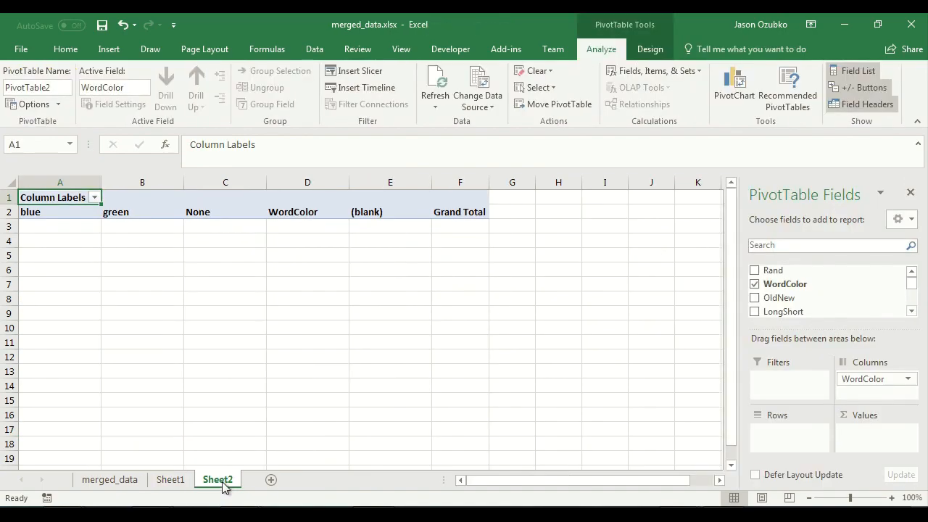
left_click_drag(874, 379, 855, 303)
- Lay out the PivotTable with OldNew as columns and participant as rows
left_click_drag(777, 286, 888, 395)
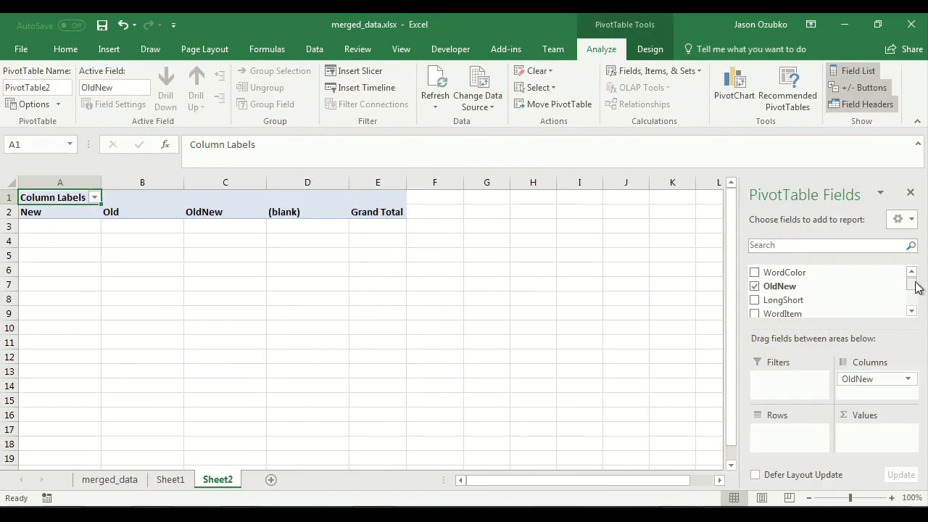
left_click_drag(914, 286, 912, 298)
left_click_drag(781, 276, 801, 435)
- Add keyTestConf.keys to the PivotTable values and summarize it by Average
scroll(911, 276, "up", 5)
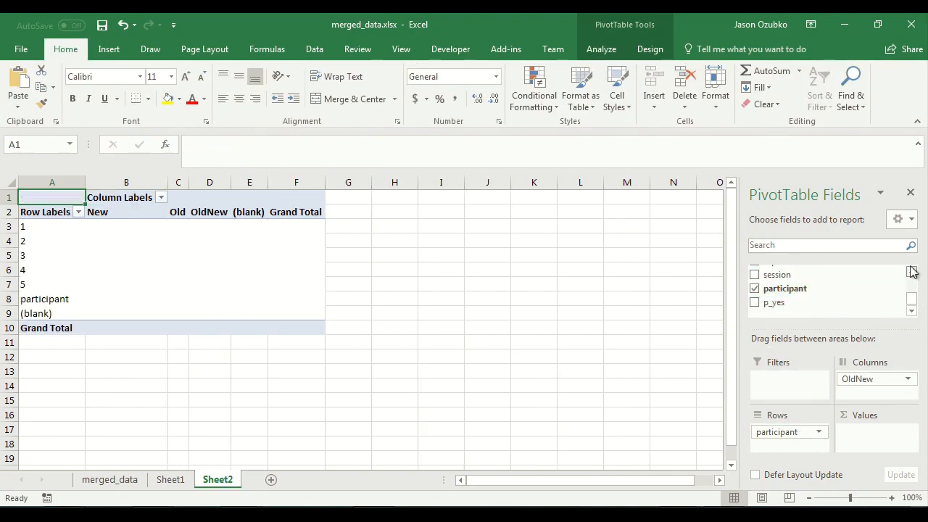
scroll(912, 271, "up", 1)
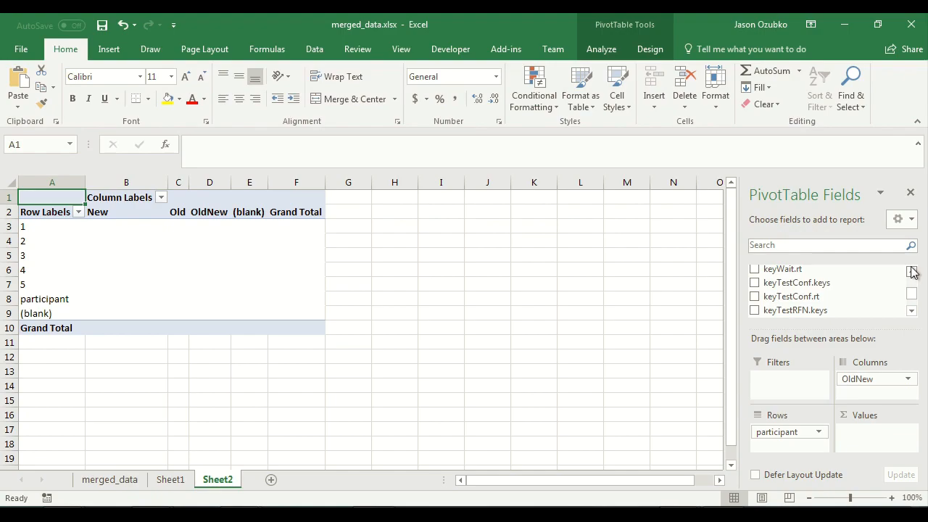
left_click_drag(821, 287, 912, 435)
left_click(907, 432)
left_click(866, 414)
left_click(545, 251)
left_click(691, 319)
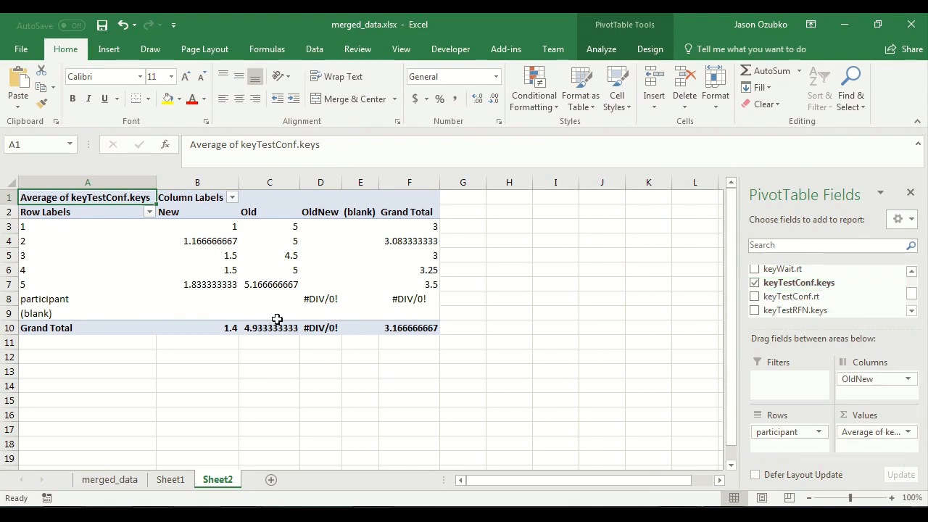
- Check participant 5's confidence ratings in merged_data R94:R105 against the average confidence PivotTable on Sheet2
mouse_move(290, 316)
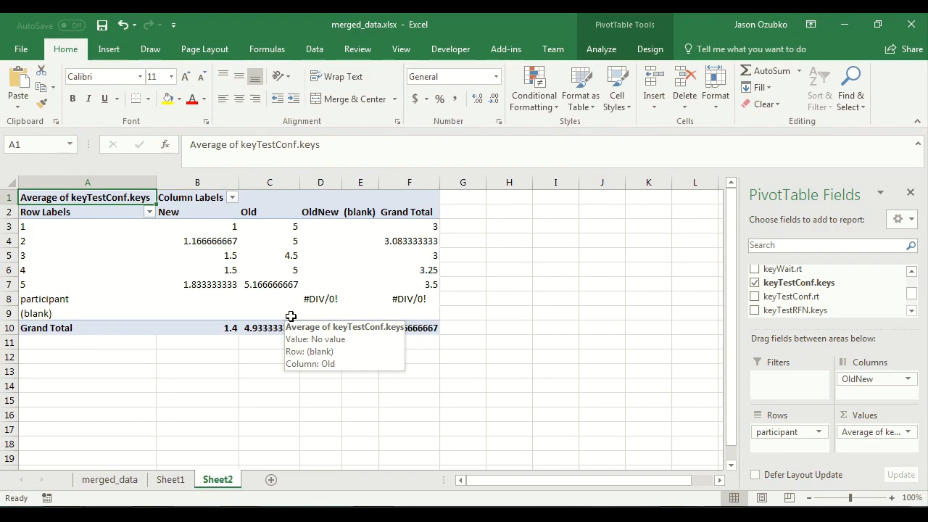
left_click(82, 483)
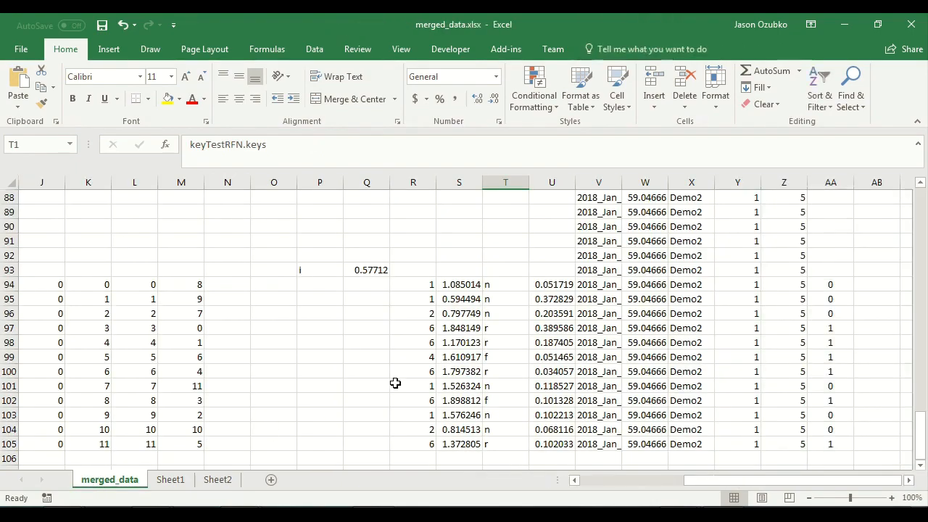
left_click_drag(425, 285, 426, 443)
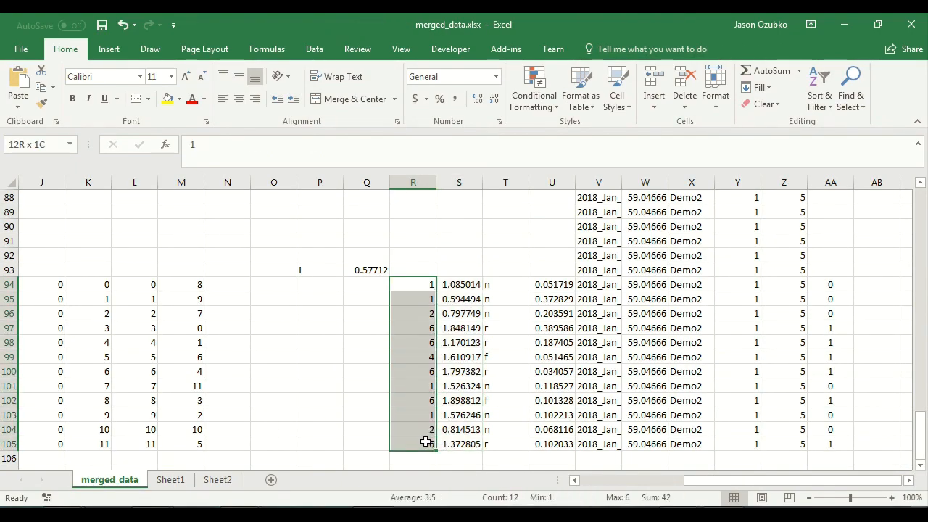
left_click(217, 479)
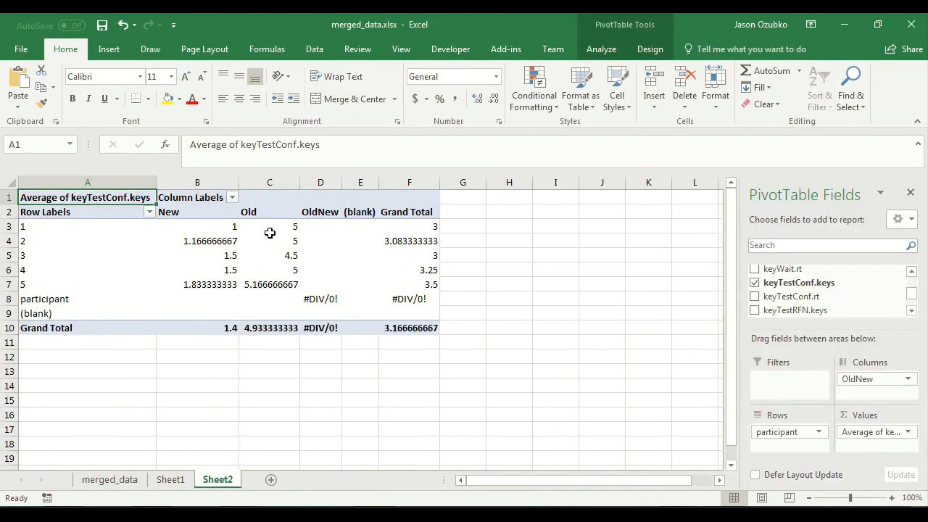
- Examine each participant's average confidence and the grand totals for New and Old items in the PivotTable
left_click_drag(270, 233, 278, 284)
left_click_drag(215, 227, 217, 288)
left_click(220, 328)
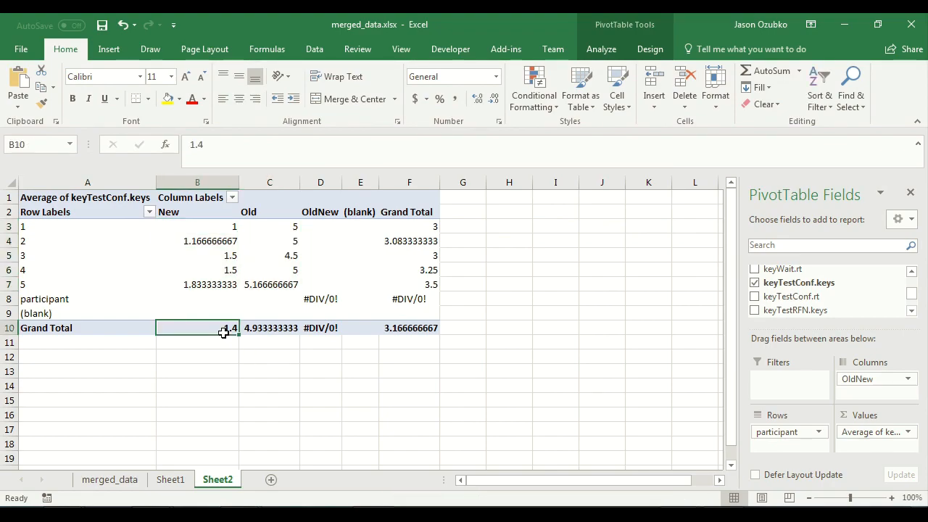
left_click(254, 326)
left_click(225, 328)
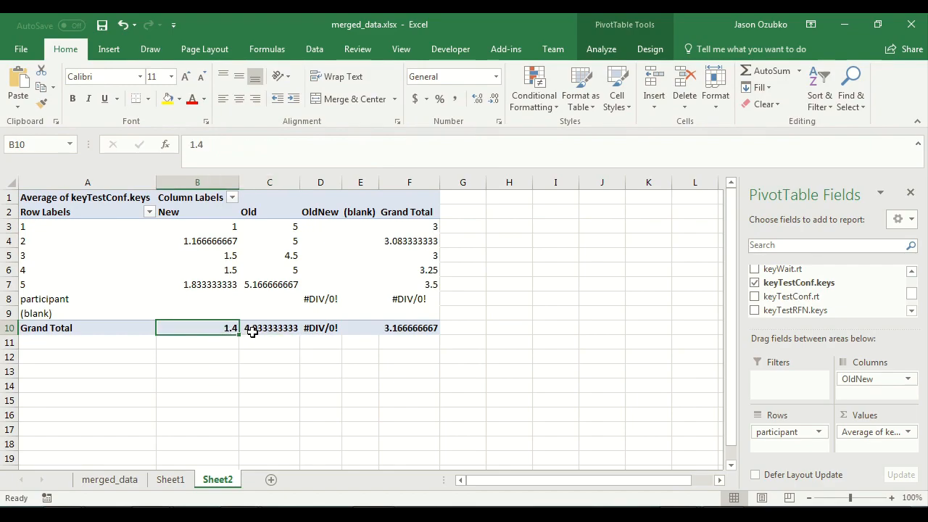
left_click(246, 330)
left_click(365, 295)
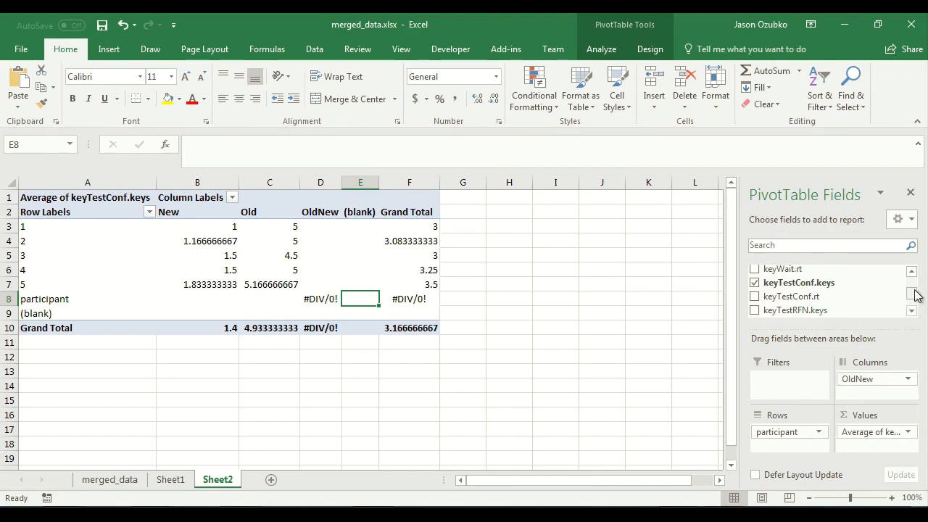
- Add keyTestRFN.keys to the Sheet2 PivotTable's columns below OldNew
left_click_drag(912, 293, 923, 305)
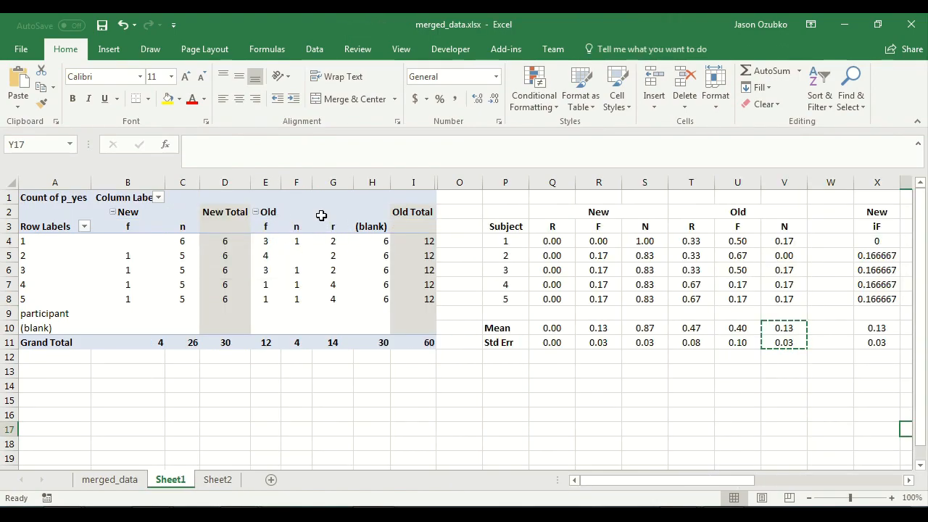
left_click(220, 480)
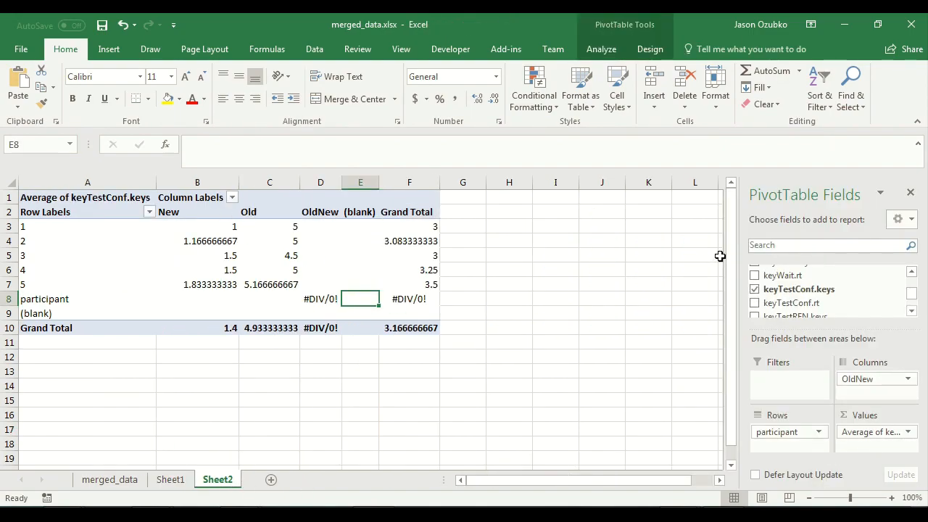
left_click(911, 272)
left_click(911, 272)
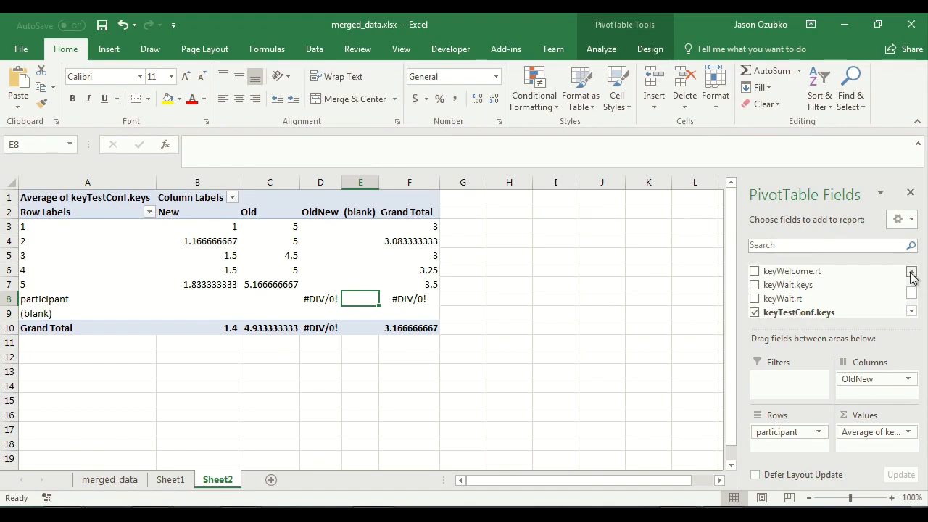
left_click(911, 311)
left_click(912, 311)
left_click(911, 312)
left_click(912, 312)
left_click(911, 312)
left_click_drag(818, 270, 868, 397)
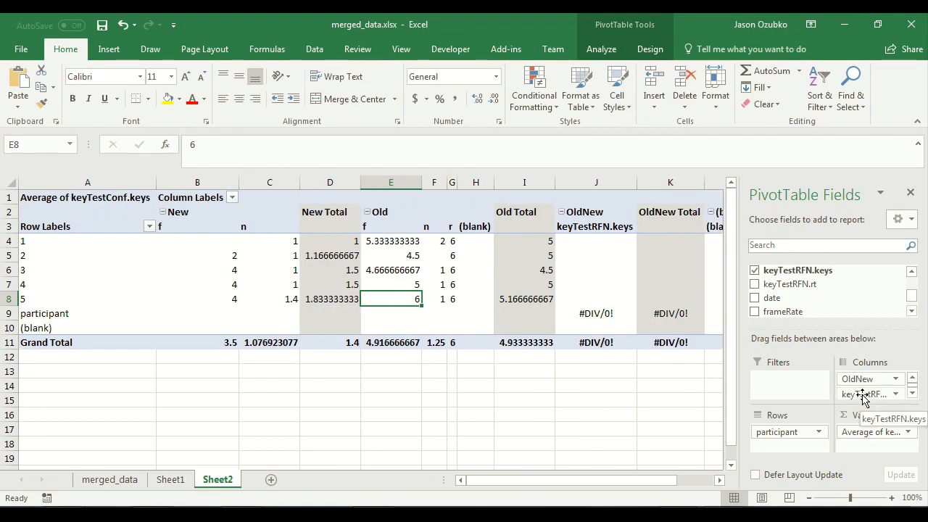
left_click(914, 395)
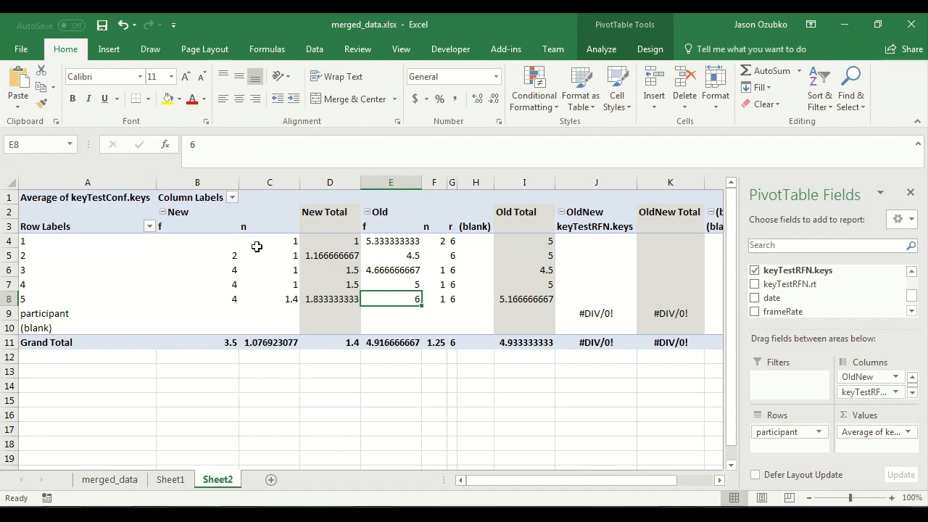
- Centre the contents of columns B:G and widen column G
left_click(179, 179)
left_click_drag(179, 179, 451, 182)
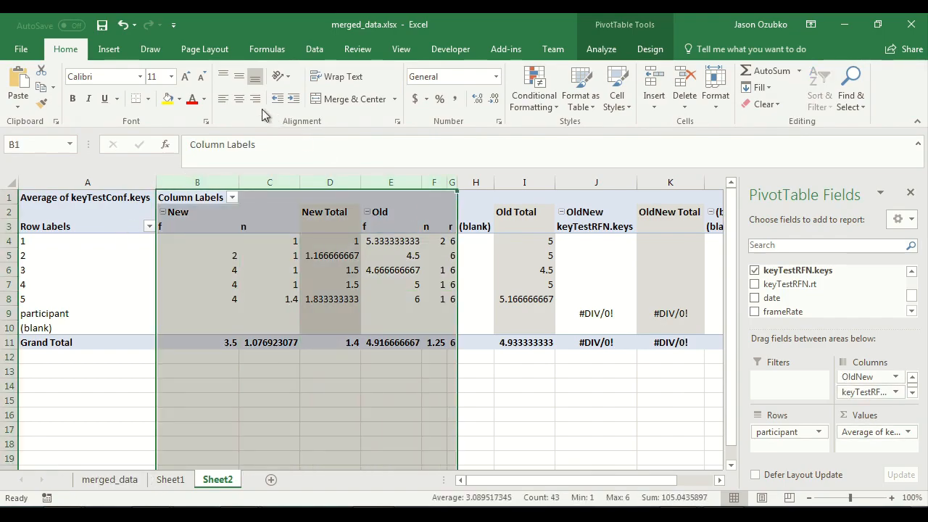
left_click(241, 102)
left_click(355, 400)
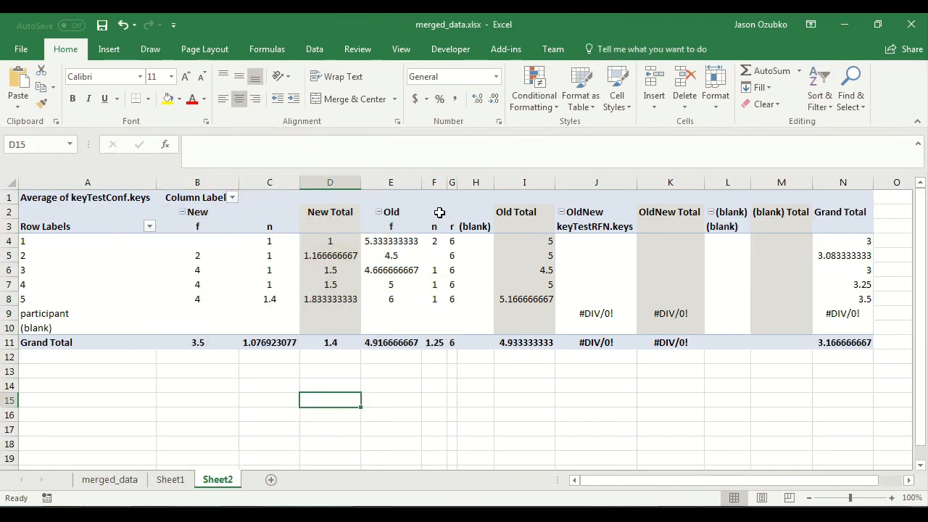
left_click(448, 183)
left_click_drag(457, 182, 486, 183)
left_click(234, 284)
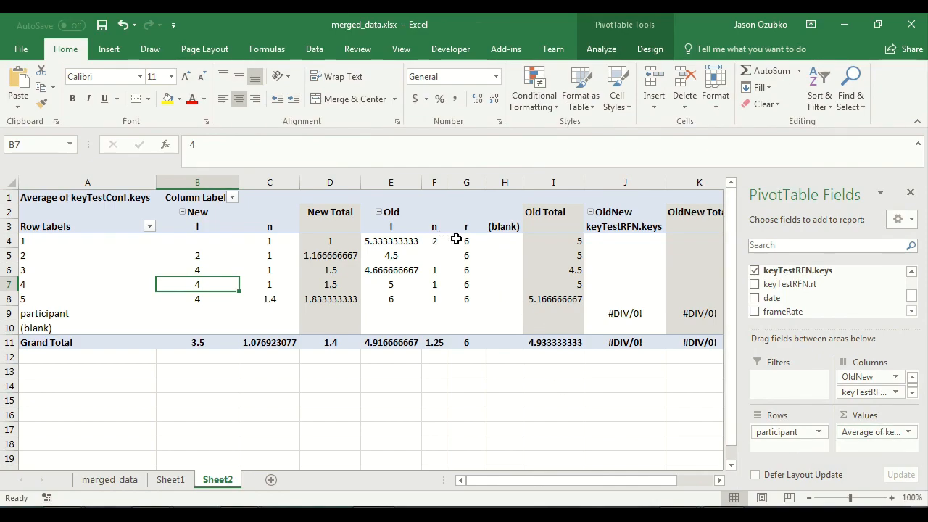
- Compare the participants' average confidence for Old items across the r, f and n response columns
left_click_drag(464, 239, 467, 300)
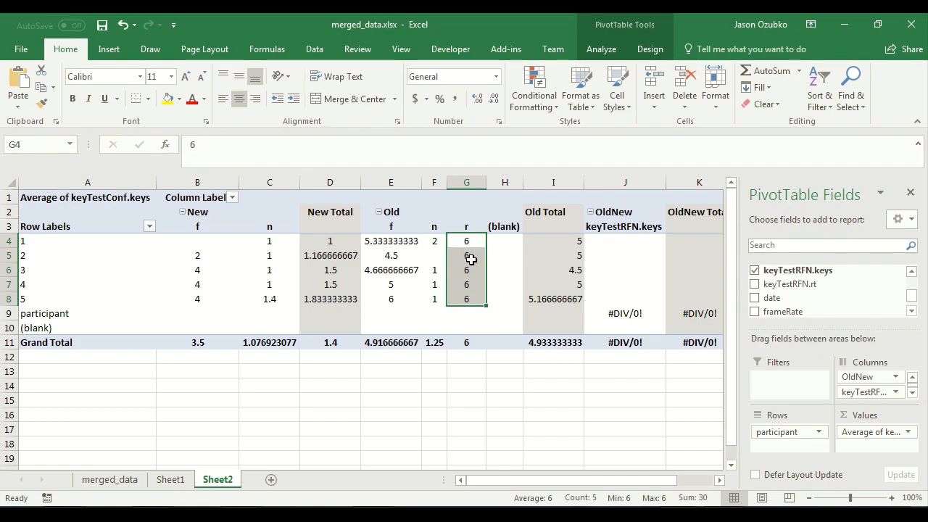
left_click_drag(390, 241, 394, 327)
left_click_drag(400, 241, 394, 301)
left_click_drag(468, 240, 471, 297)
left_click(393, 240)
left_click(407, 257)
left_click(403, 268)
left_click(399, 282)
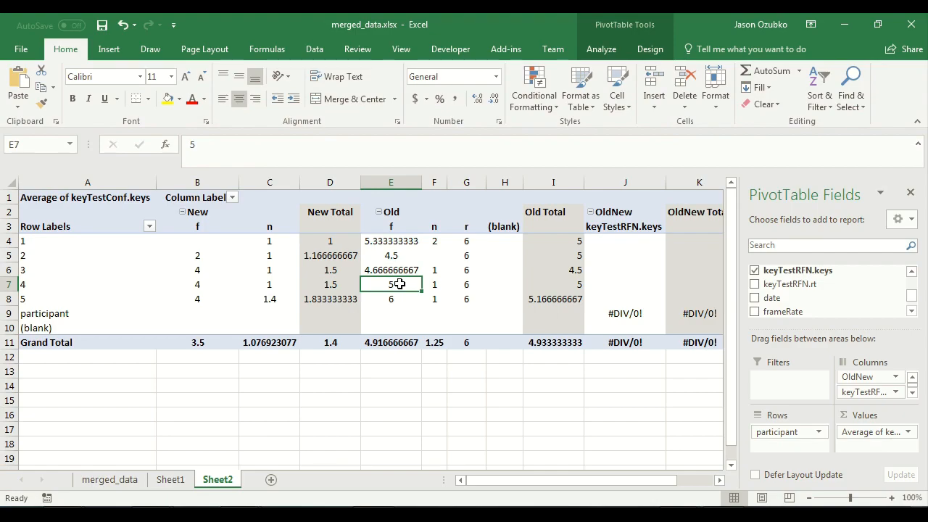
left_click(400, 298)
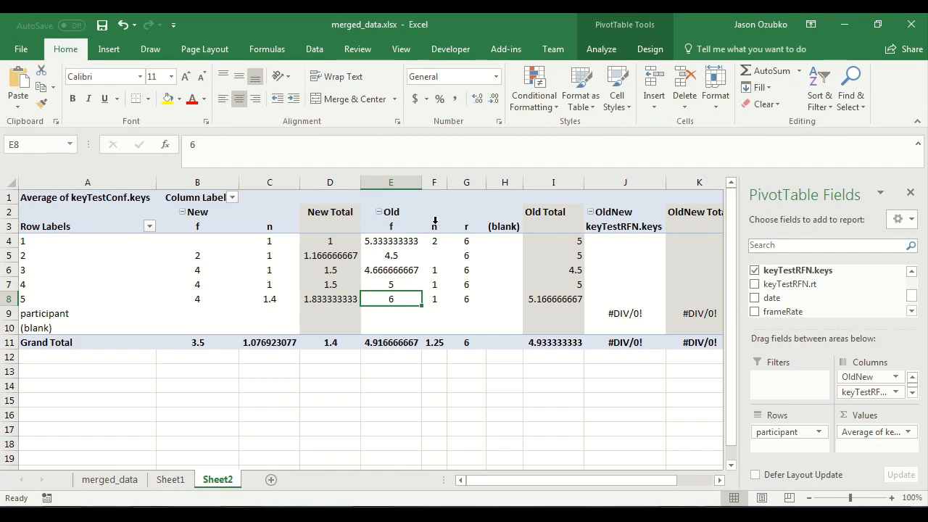
left_click_drag(436, 240, 429, 294)
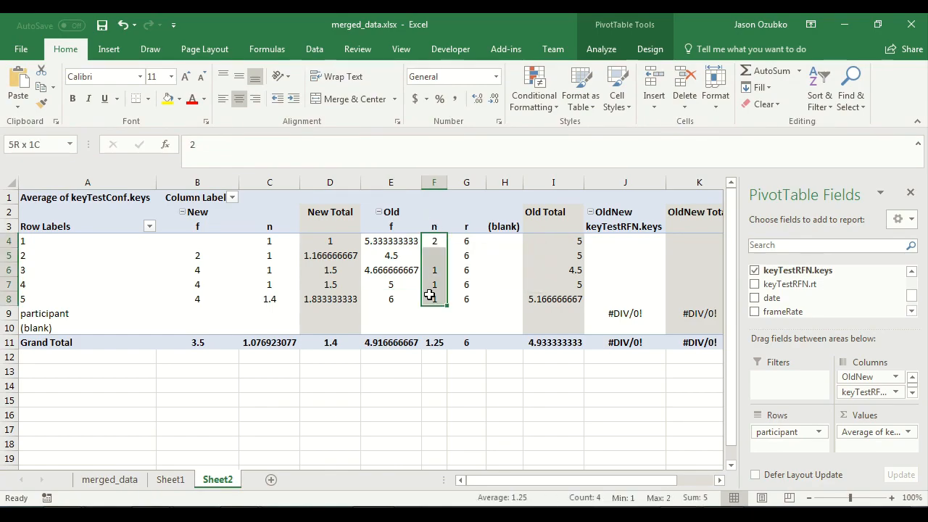
- Examine the participants' average confidence for New items given an f response in B4:B8
left_click(192, 239)
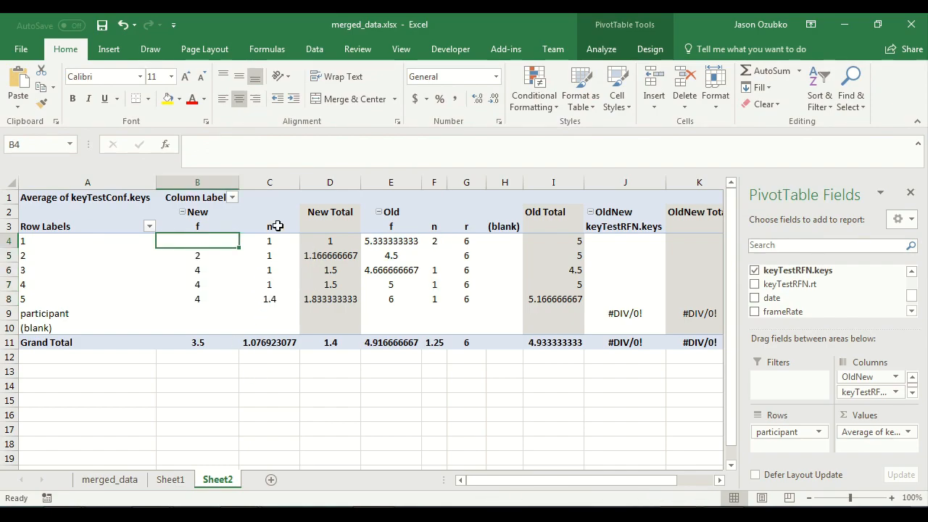
left_click_drag(209, 244, 199, 300)
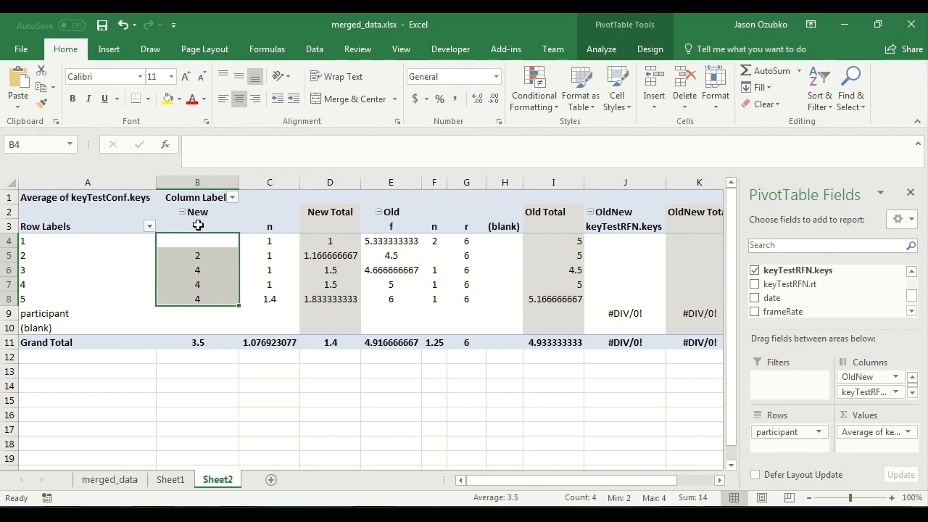
left_click_drag(201, 269, 208, 305)
left_click(198, 255)
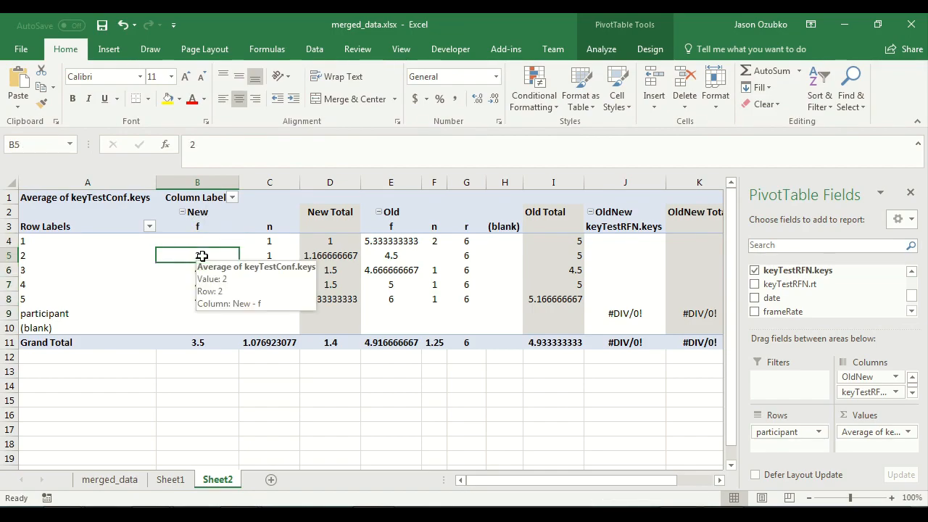
left_click(210, 270)
left_click(203, 284)
left_click(203, 297)
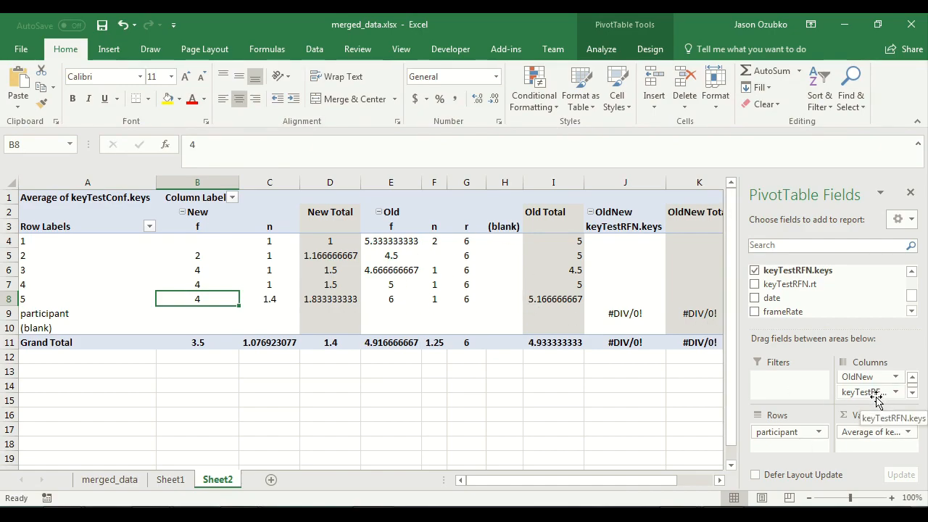
- Move keyTestConf.keys from the PivotTable values to its columns and add p_yes to the values as a count
left_click_drag(878, 437, 872, 395)
left_click_drag(911, 295, 912, 309)
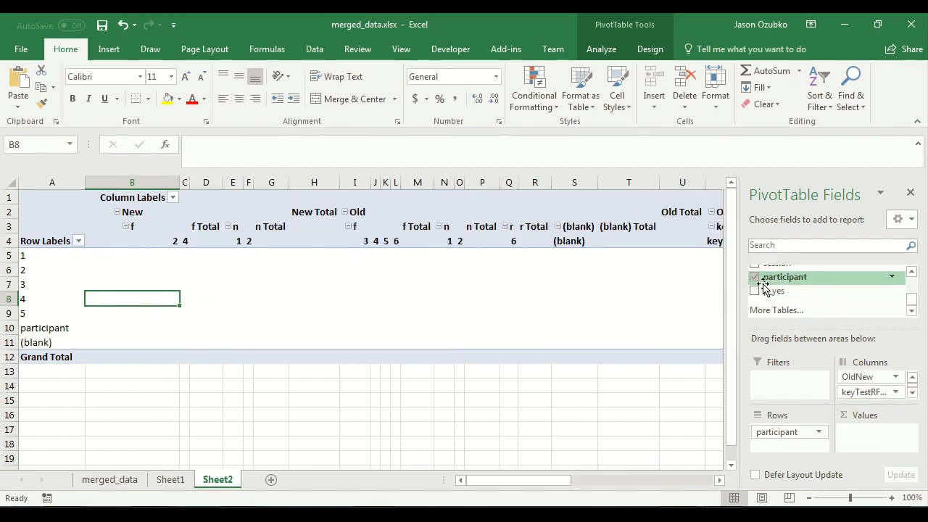
left_click_drag(772, 291, 891, 439)
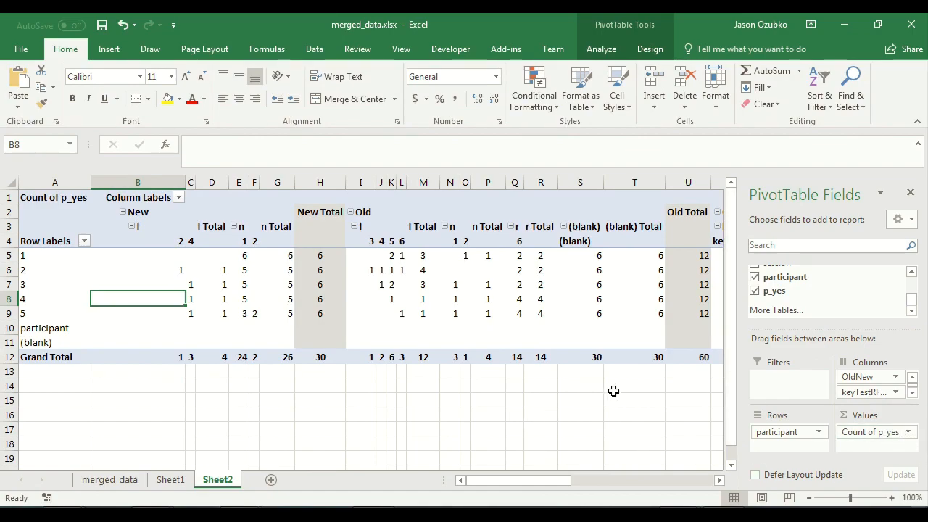
- Centre the contents of columns B:Q and give them all one equal width
left_click_drag(155, 181, 518, 274)
left_click(239, 100)
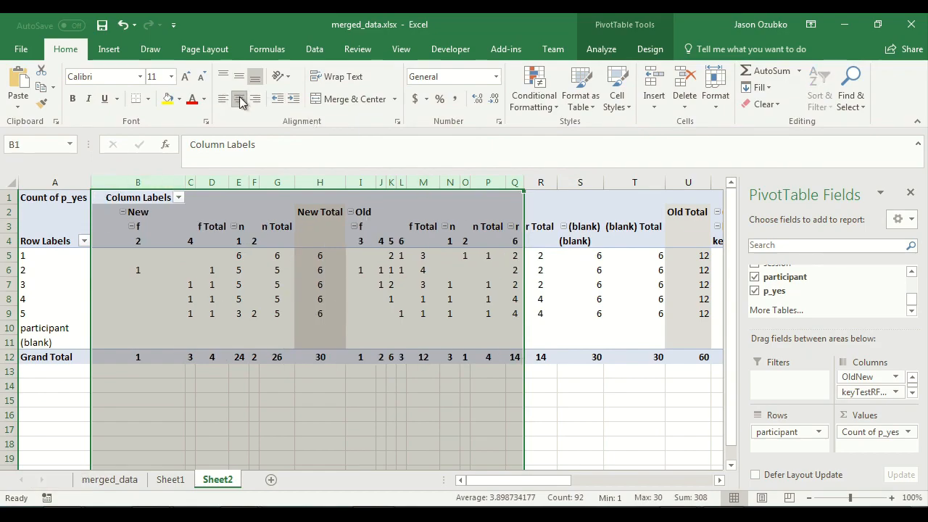
left_click_drag(192, 180, 227, 182)
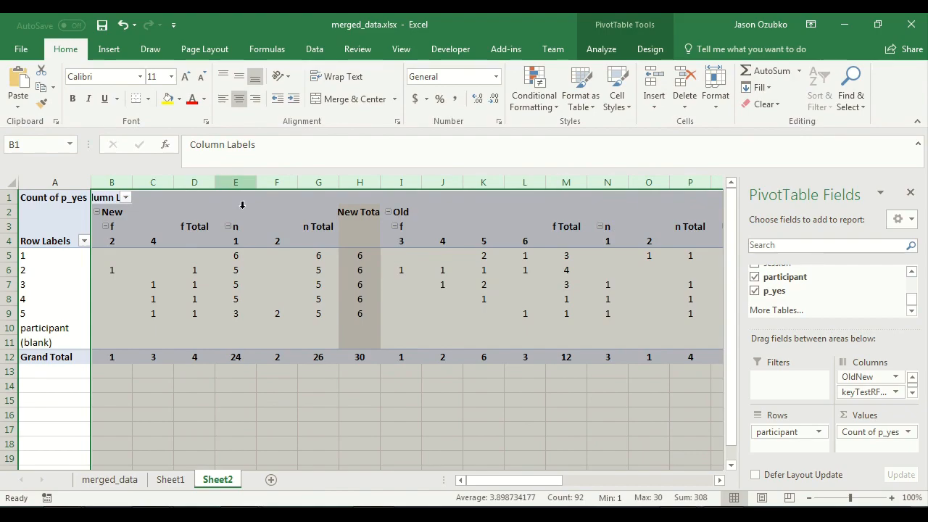
left_click(395, 409)
left_click(558, 269)
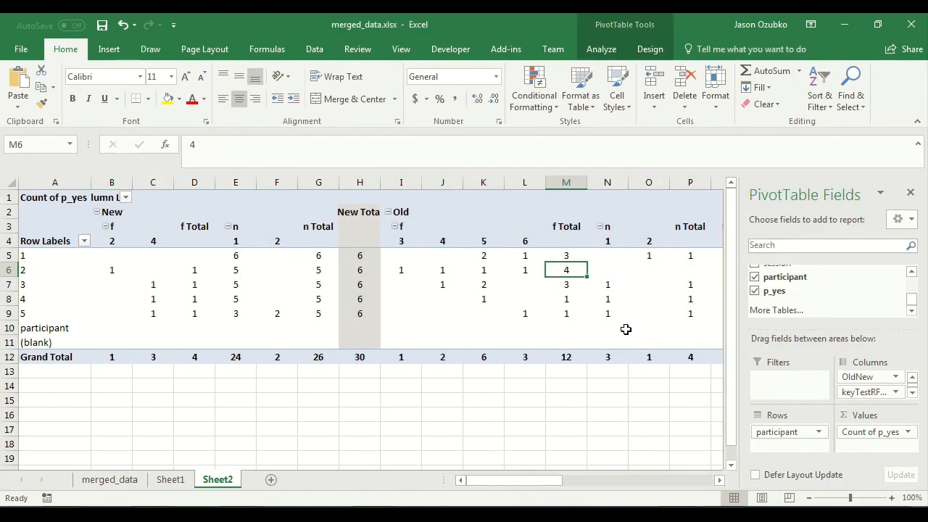
- Hide columns V:AB, which hold the OldNew, blank and Grand Total parts of the PivotTable
left_click_drag(122, 212, 321, 351)
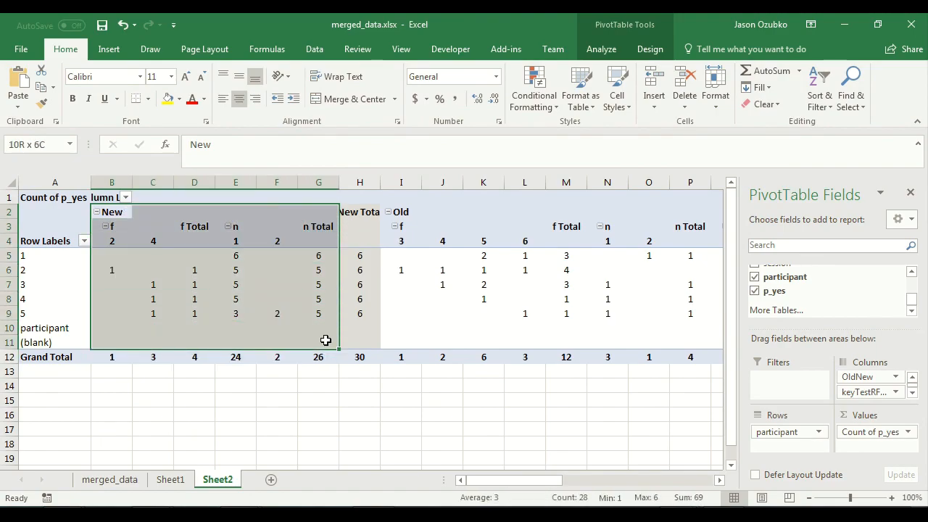
left_click_drag(400, 211, 637, 359)
left_click_drag(555, 487, 641, 489)
left_click_drag(302, 182, 640, 263)
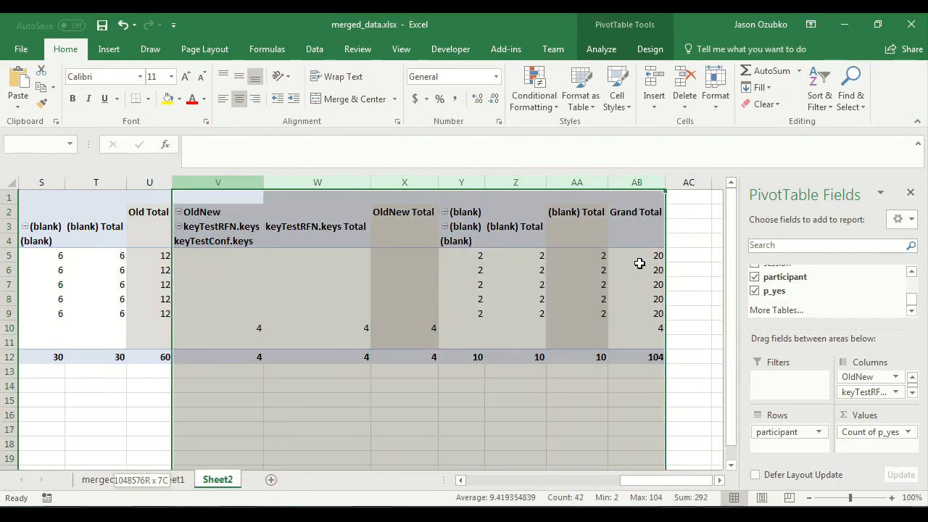
right_click(638, 186)
left_click(691, 397)
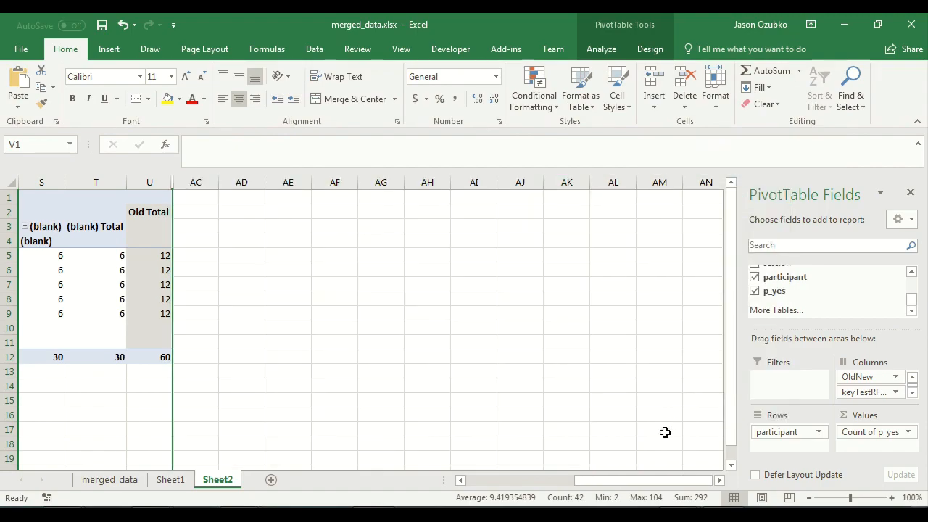
left_click_drag(597, 484, 478, 484)
- Examine the New item counts for f and n responses, broken down by confidence rating for each participant
left_click(111, 253)
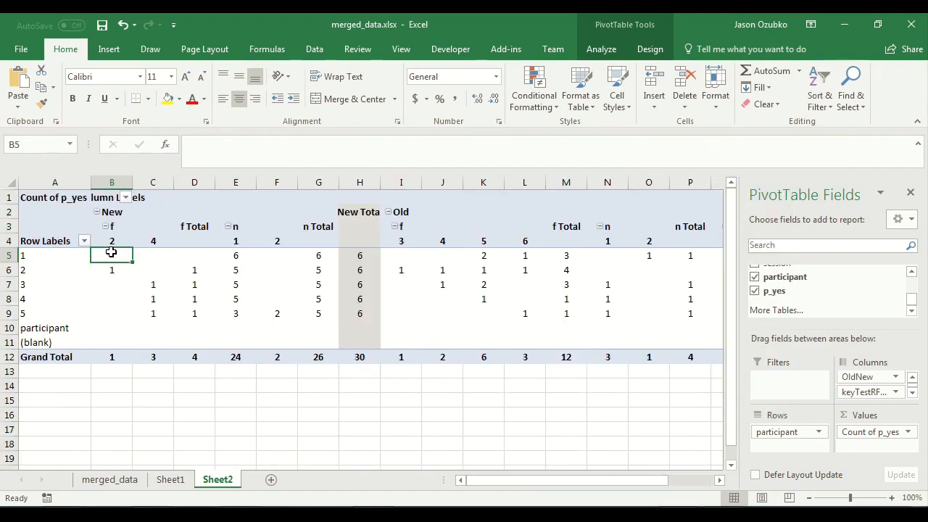
left_click(111, 212)
left_click(117, 228)
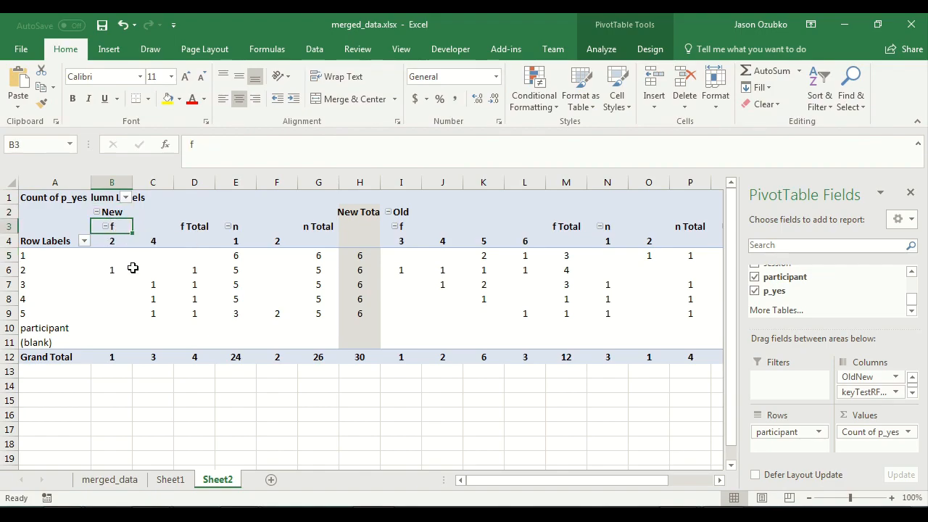
left_click(109, 242)
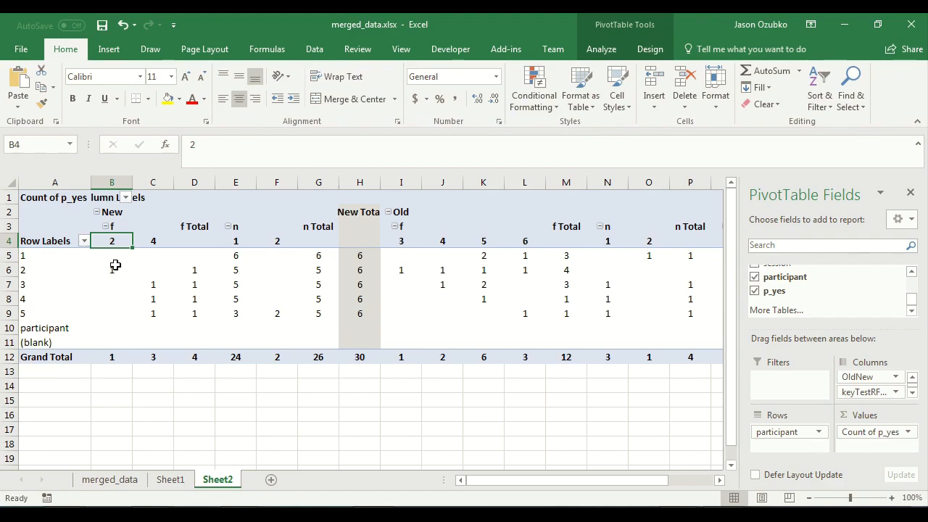
left_click(149, 243)
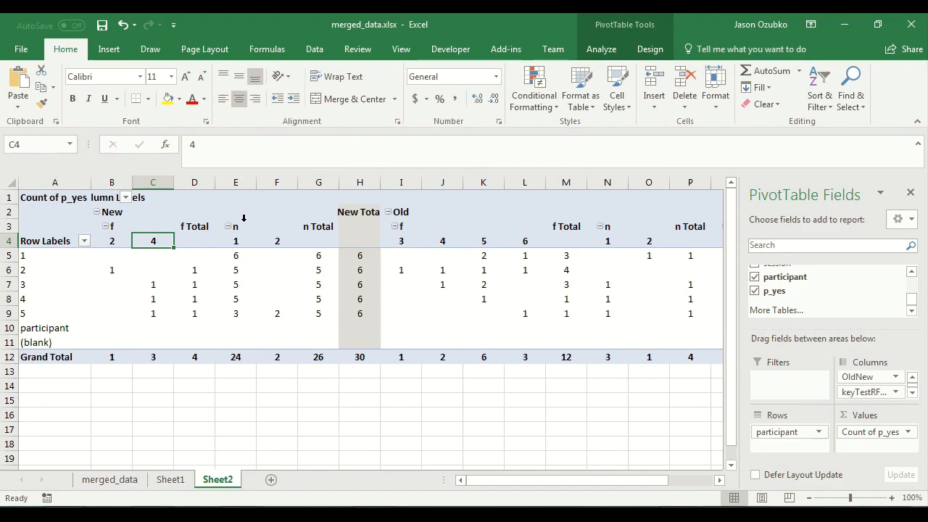
left_click(112, 212)
left_click(240, 227)
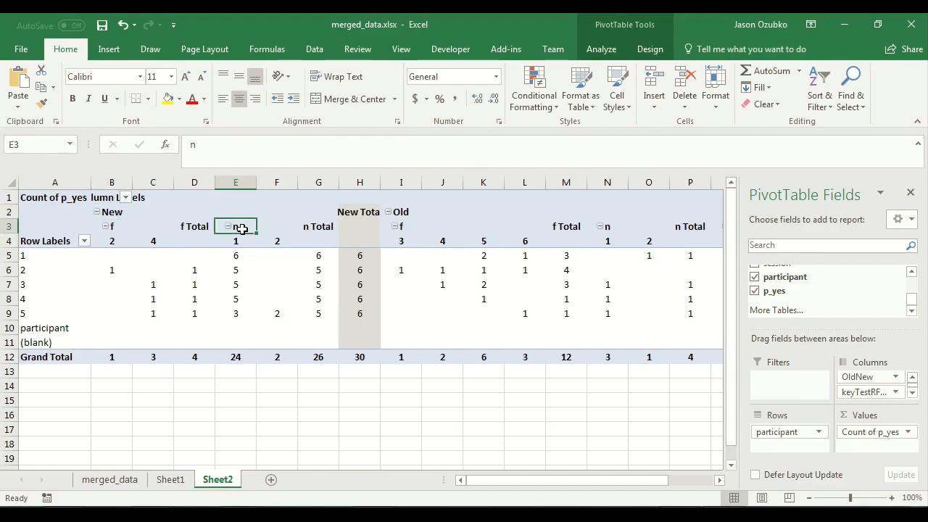
left_click(239, 242)
left_click_drag(239, 259, 232, 323)
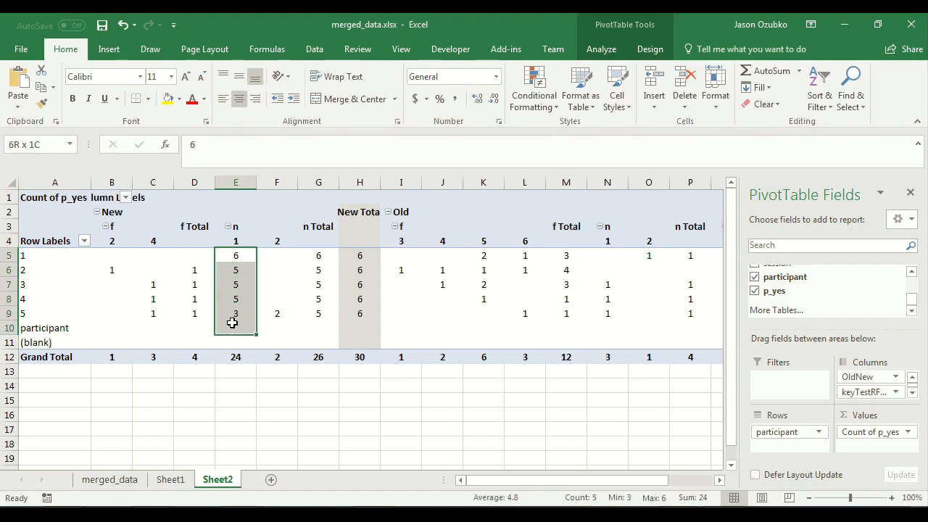
left_click(278, 242)
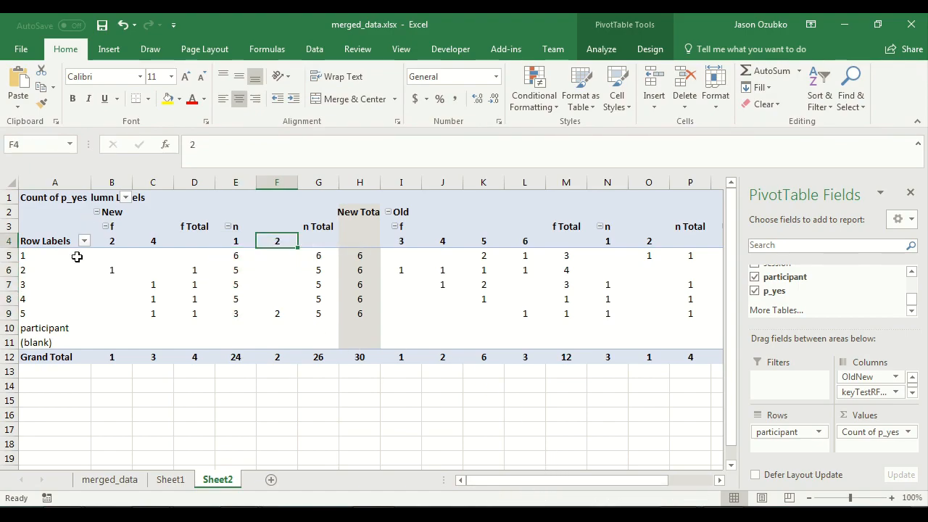
left_click_drag(585, 481, 628, 488)
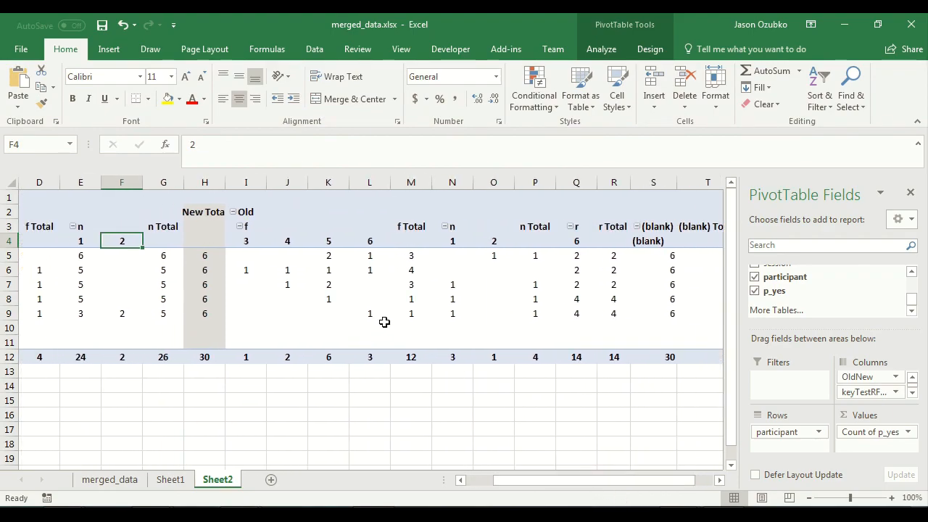
- Examine the Old item counts for f and r responses, broken down by confidence rating for each participant
left_click(256, 206)
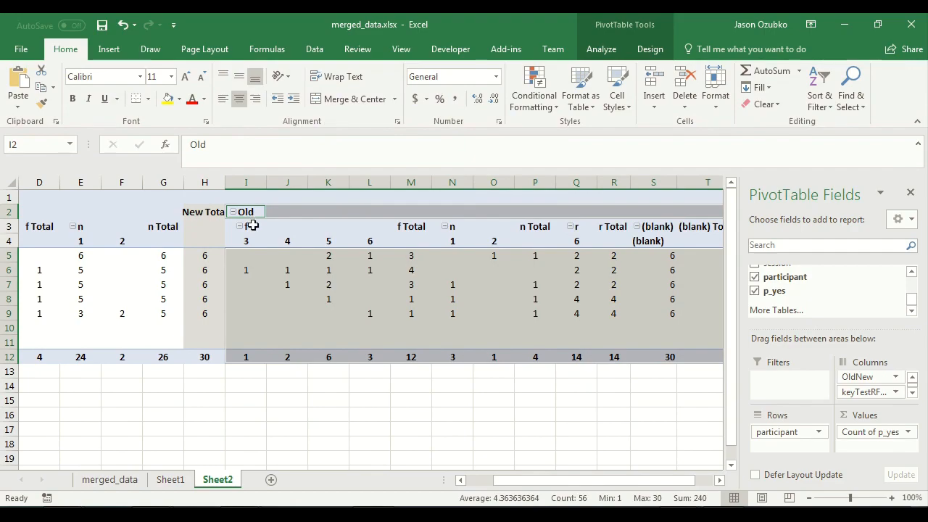
left_click(248, 226)
left_click(253, 247)
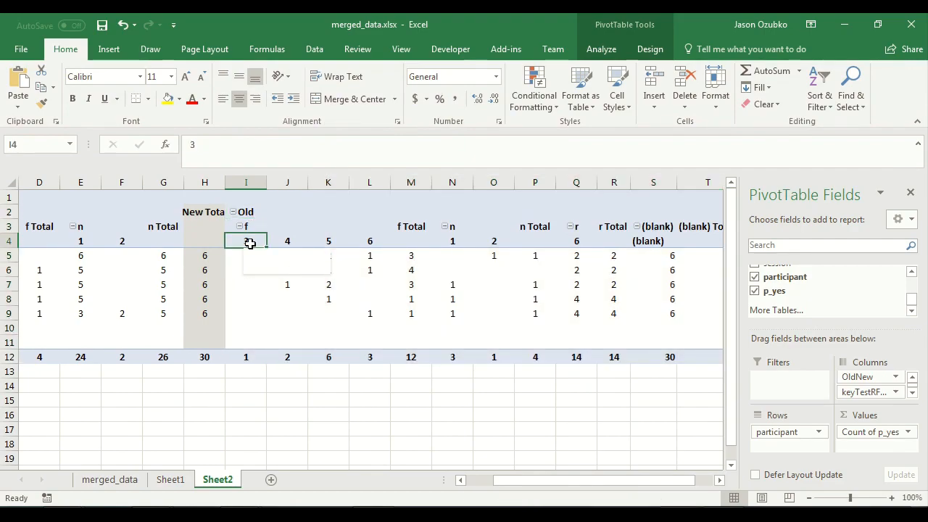
left_click(246, 278)
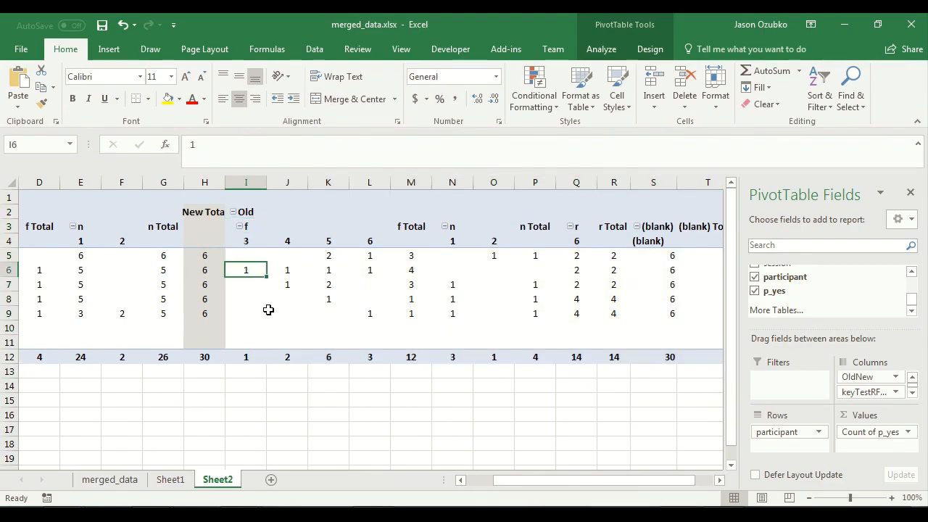
left_click(291, 238)
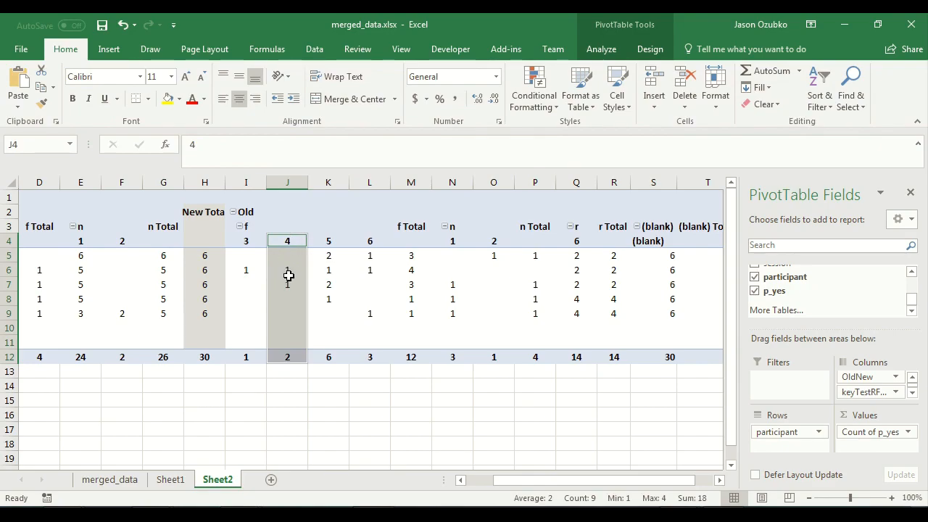
left_click_drag(288, 274, 288, 284)
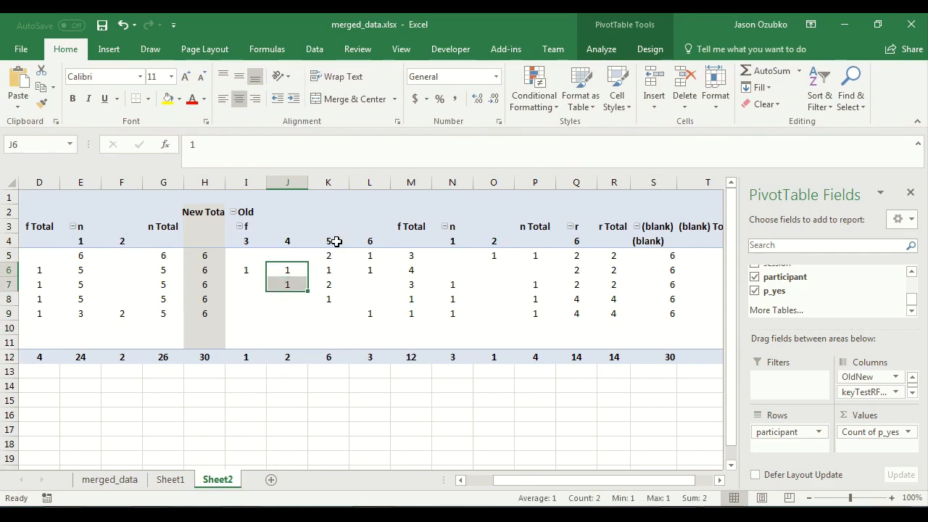
left_click_drag(327, 255, 326, 308)
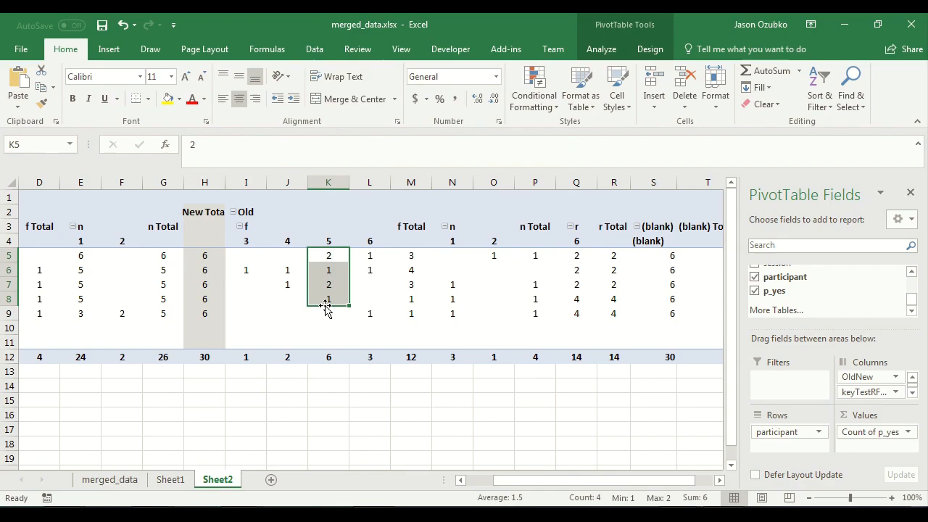
left_click(369, 242)
left_click_drag(368, 255, 373, 312)
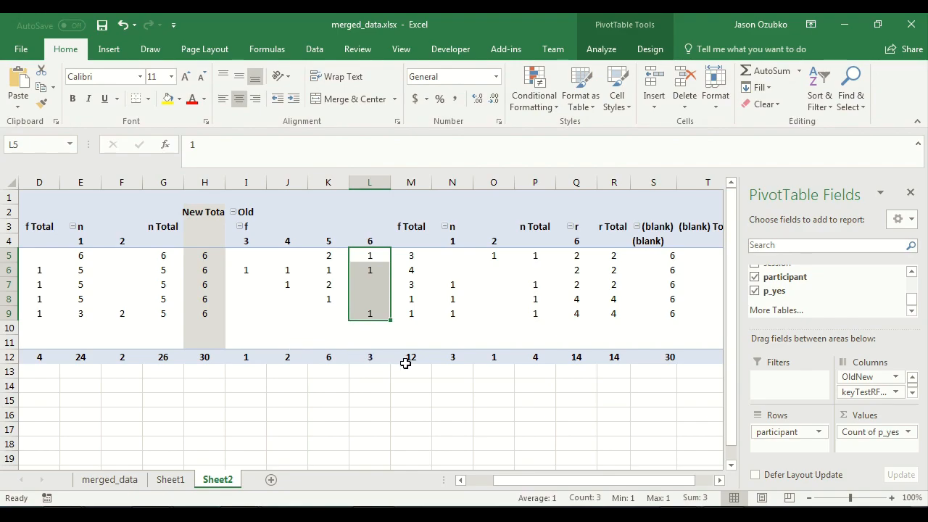
scroll(466, 274, "right", 2)
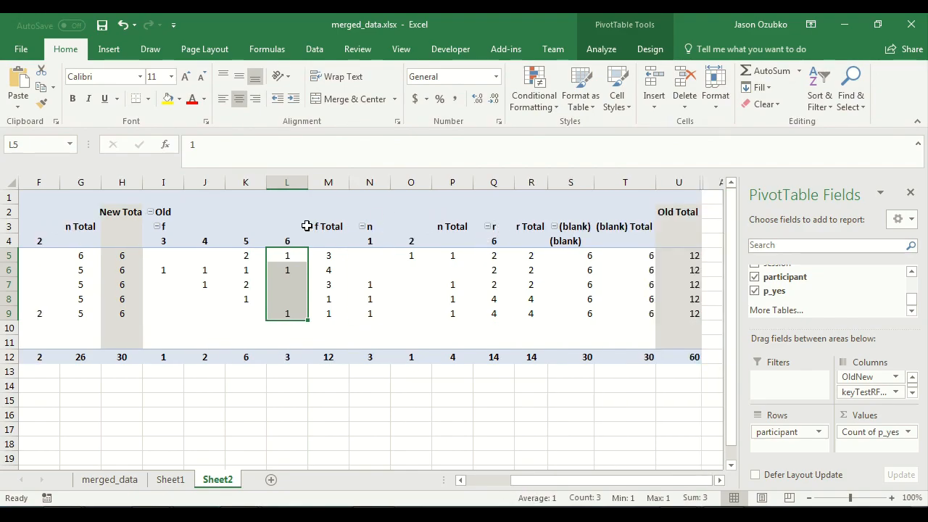
left_click(490, 231)
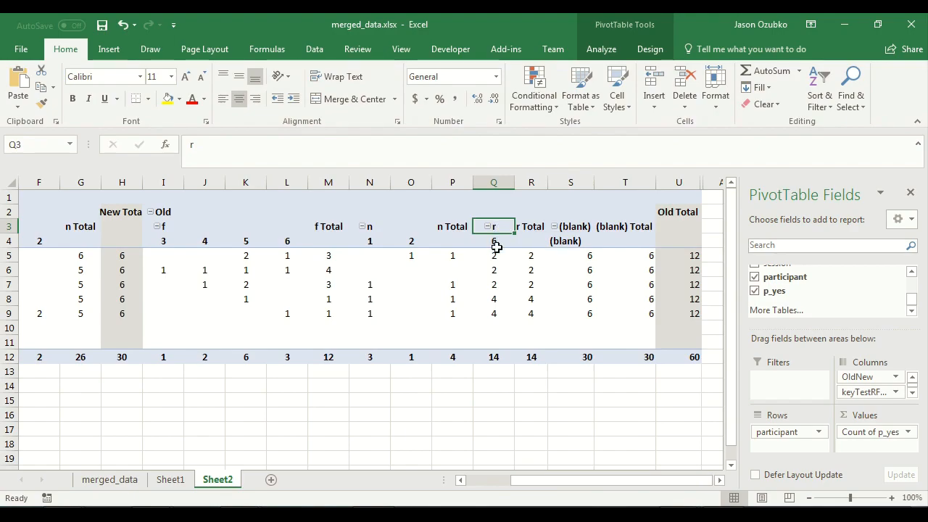
left_click_drag(495, 254, 490, 313)
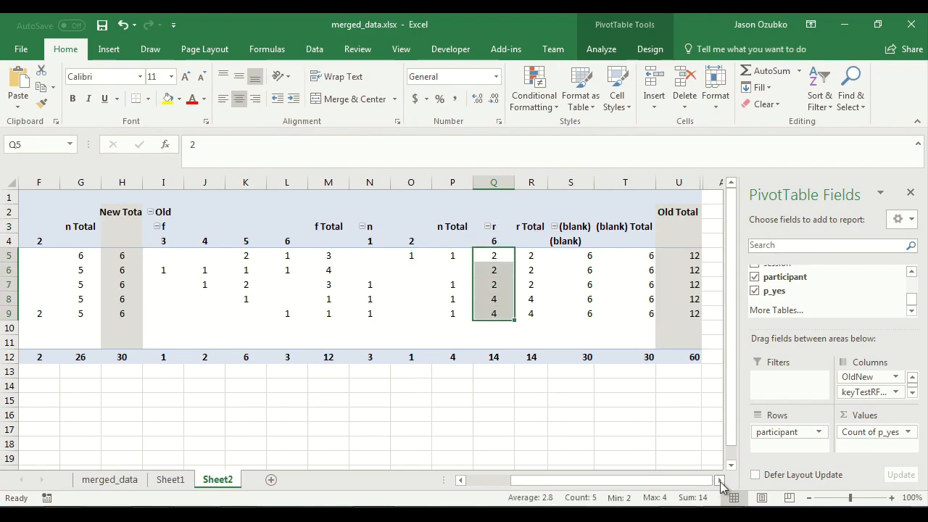
- Link AD5 to the first participant number with =A5 and copy the formula down through AD9
left_click_drag(720, 482, 719, 482)
left_click_drag(658, 479, 670, 496)
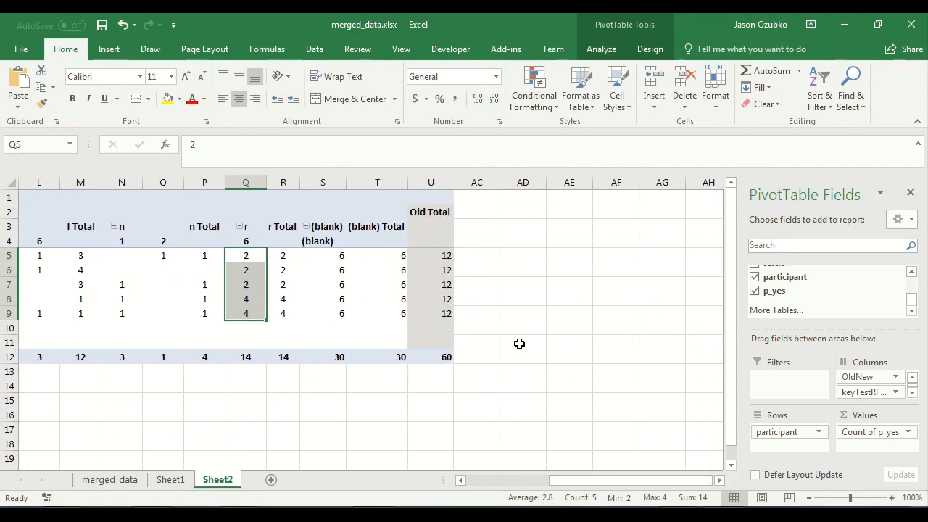
left_click(515, 256)
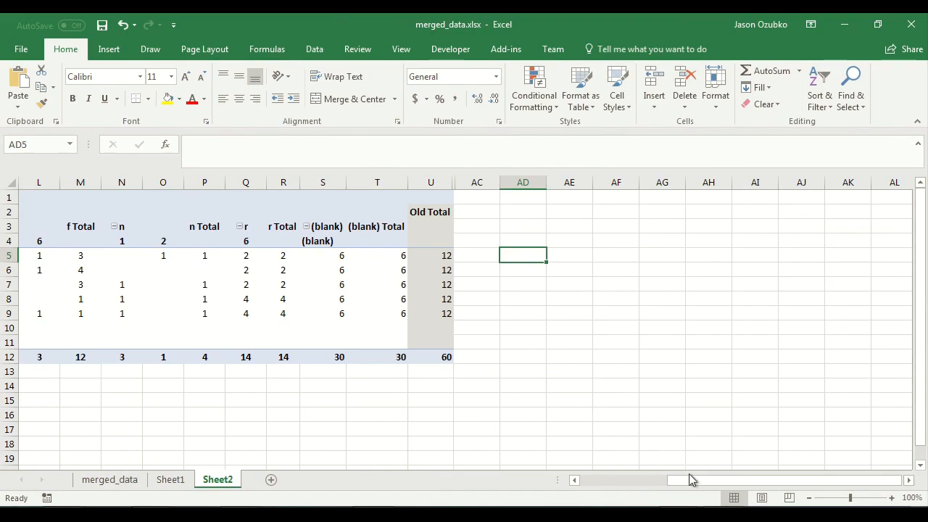
type("=")
left_click_drag(732, 481, 586, 468)
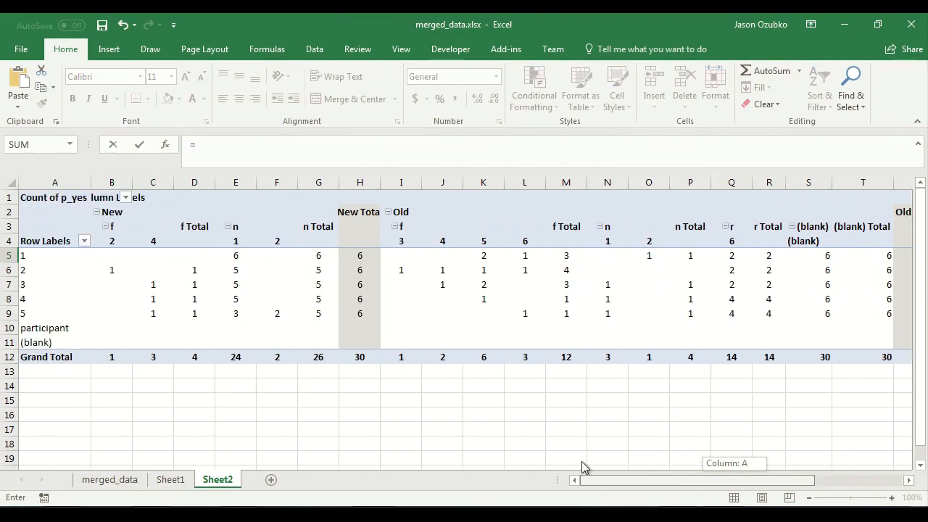
left_click(44, 255)
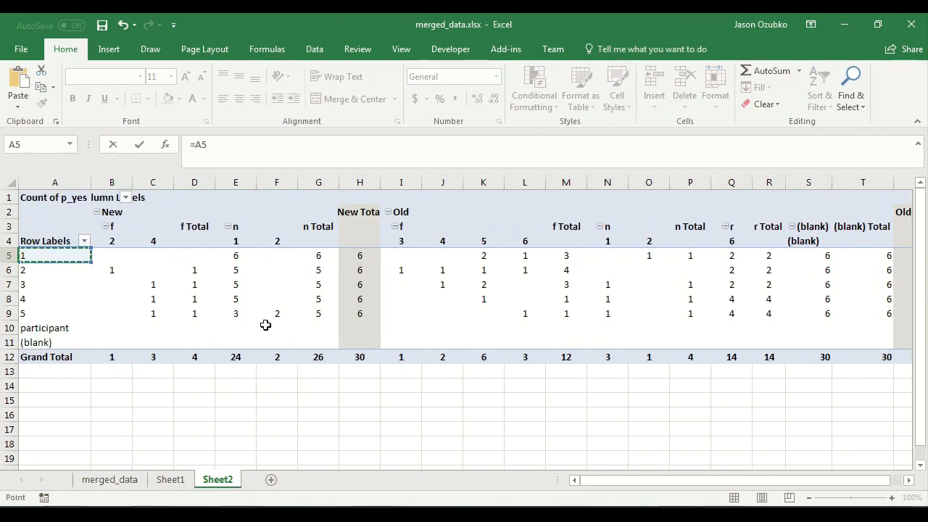
key("Return")
key("Up")
key("ctrl+c")
key("shift+Down")
key("shift+Down")
key("shift+Down")
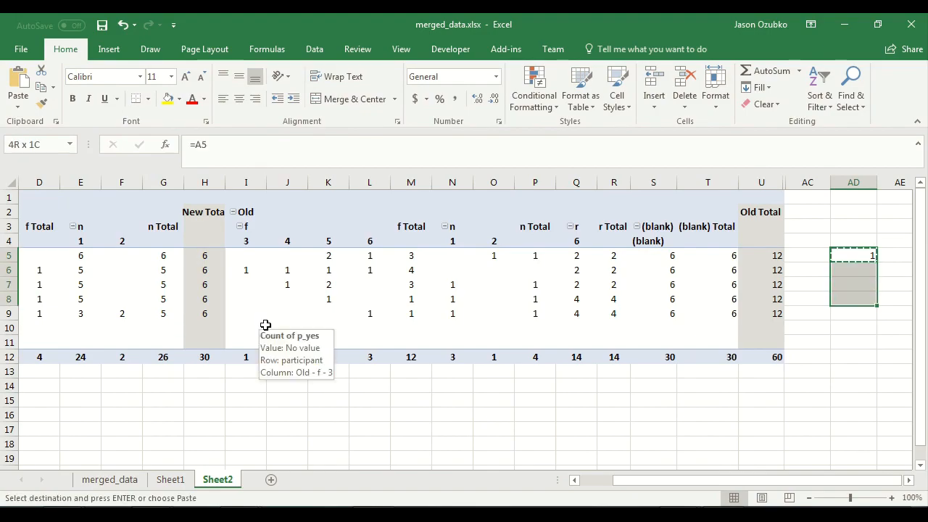
key("shift+Down")
key("ctrl+v")
- Label the linked participant numbers with the header Subject in AD4
key("Up")
key("Up")
key("Up")
key("Down")
key("Down")
type("Subject")
key("Return")
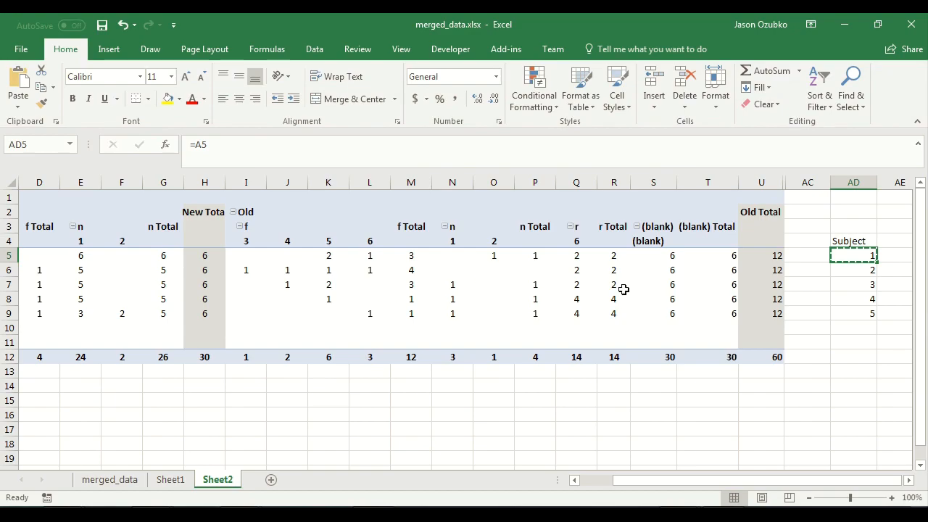
- Centre the contents of column AD and make the Subject header bold
left_click(853, 182)
left_click(239, 98)
left_click(908, 479)
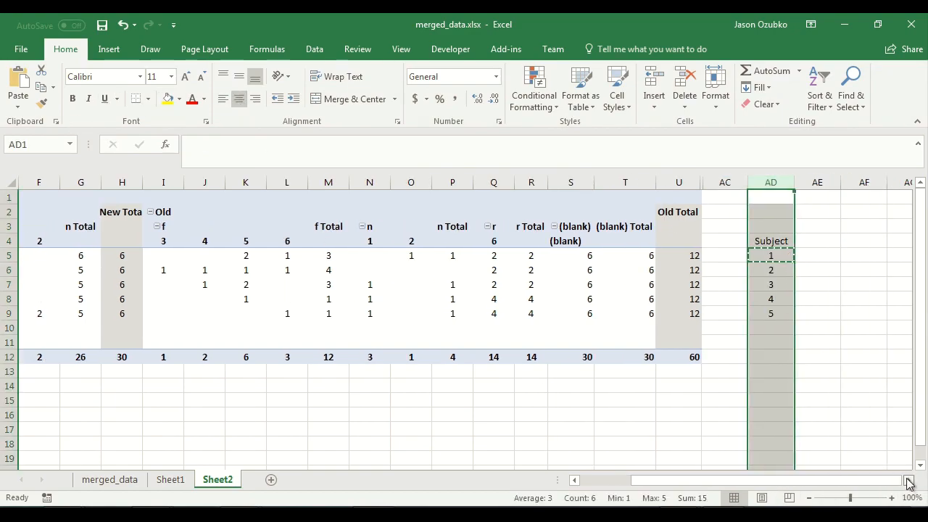
left_click(909, 480)
left_click(574, 241)
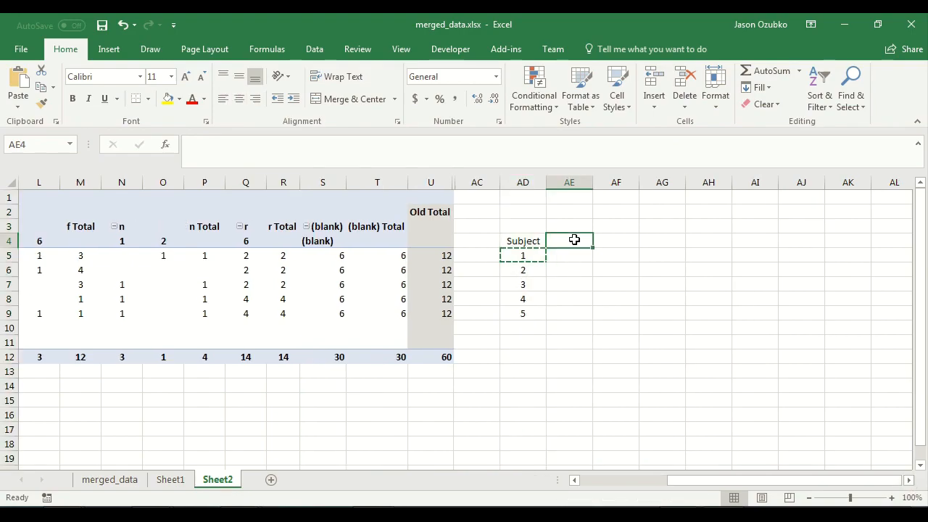
left_click(527, 241)
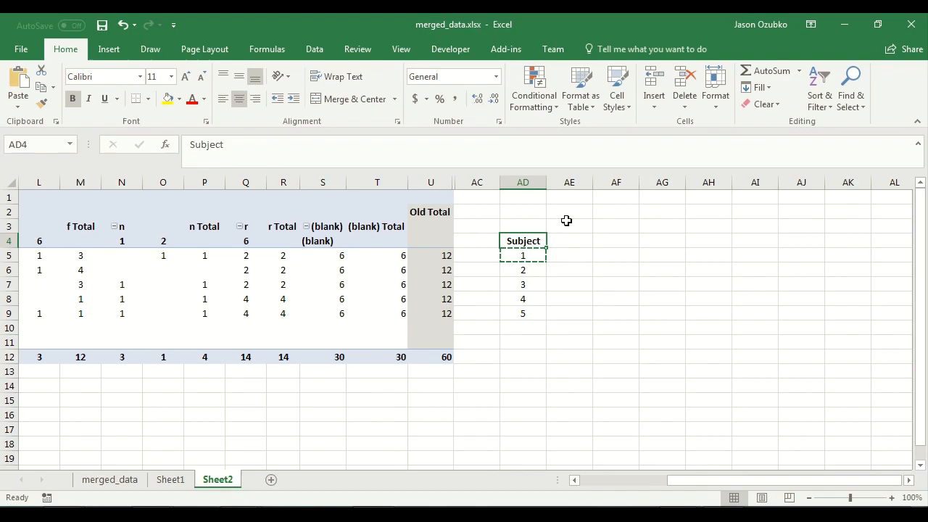
- Enter the header New in AE2 and the response header R in AE3
left_click(569, 224)
key("Up")
type("N")
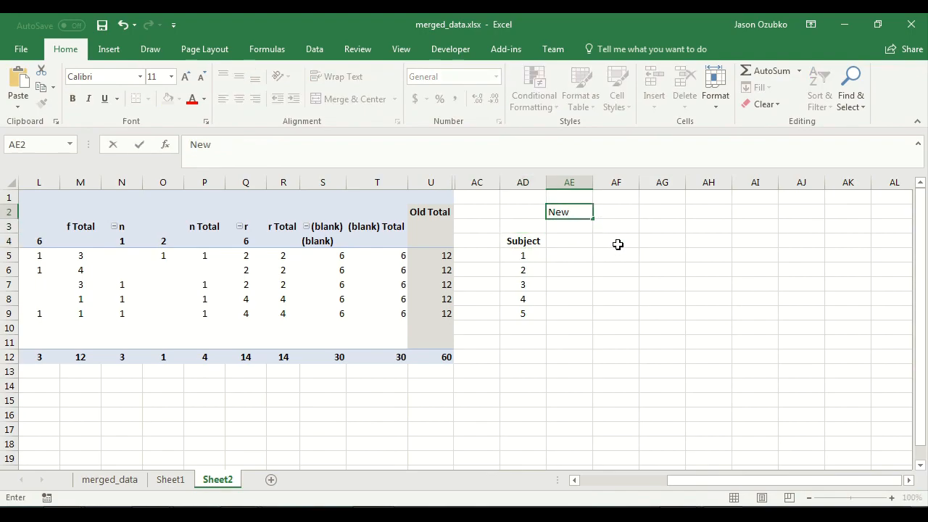
key("Return")
type("F")
key("Escape")
type("R")
key("Right")
key("Right")
key("Left")
key("Left")
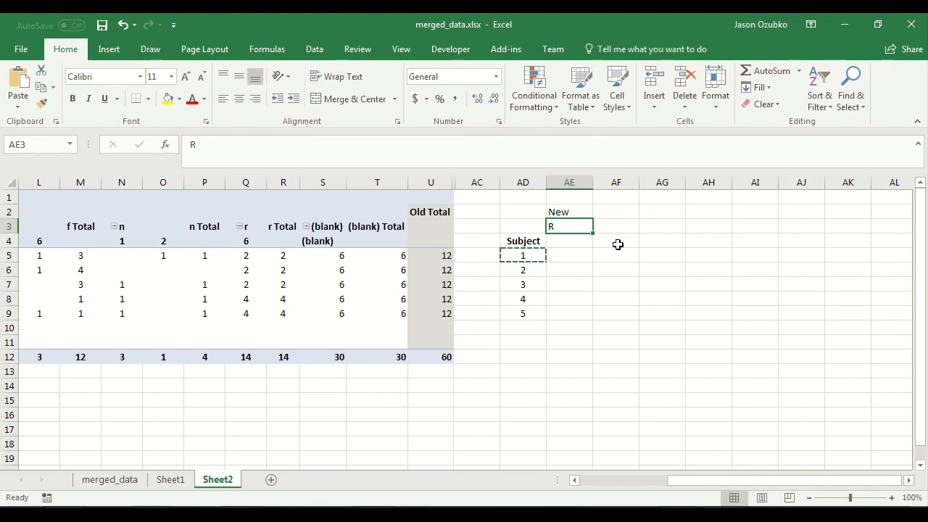
- Enter the confidence ratings 1 to 6 across AE4:AJ4 beneath the R header
key("Down")
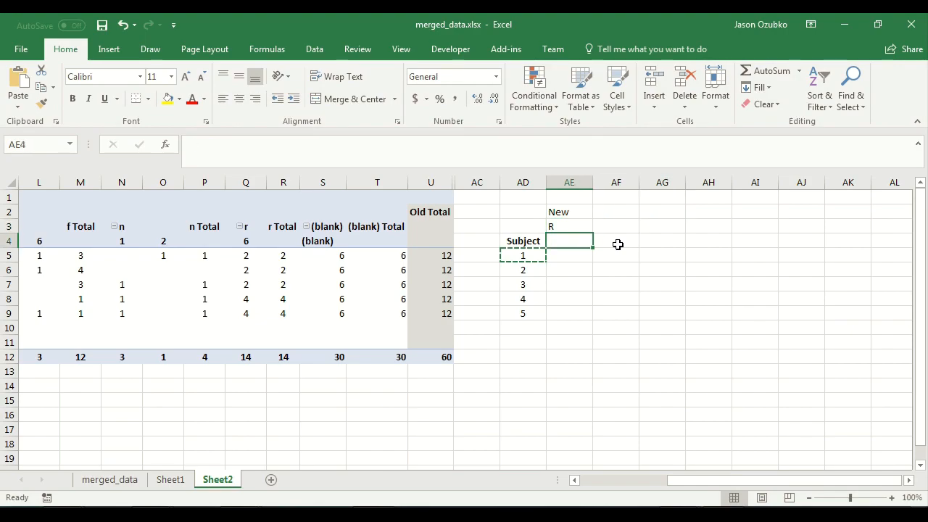
type("1")
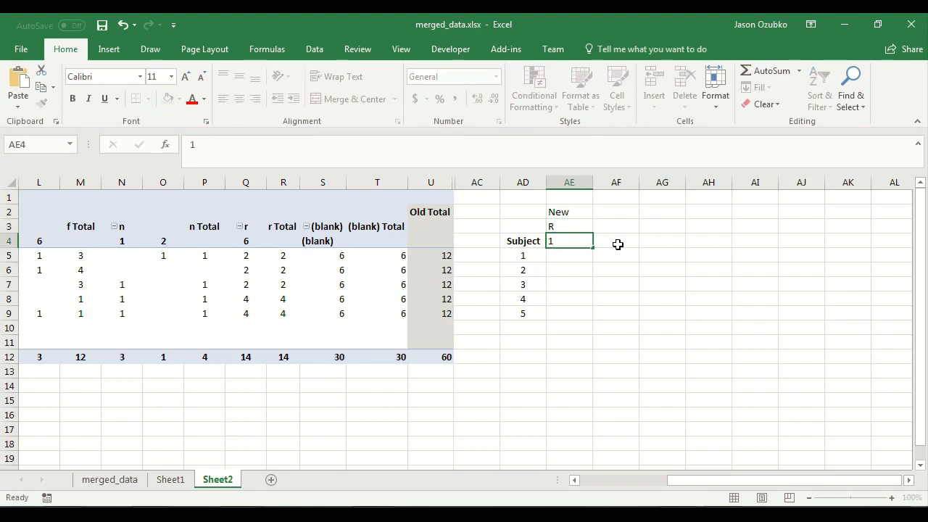
key("Right")
type("2")
key("Right")
type("3")
key("Right")
type("4")
key("Right")
type("5")
key("Right")
type("6")
key("Right")
key("Left")
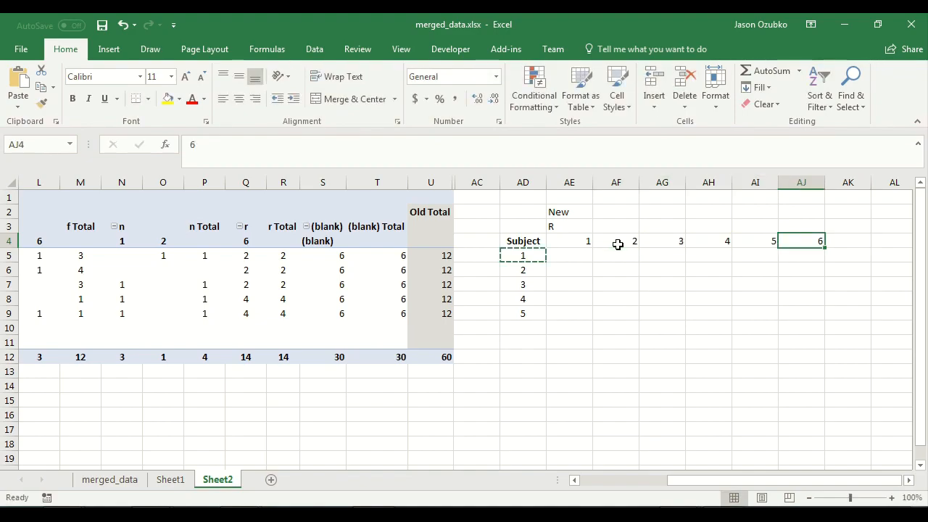
- Centre the New, R and rating headers in AE2:AJ4
key("shift+Left")
key("shift+Left")
key("shift+Left")
key("shift+Left")
key("shift+Left")
key("shift+Up")
key("shift+Up")
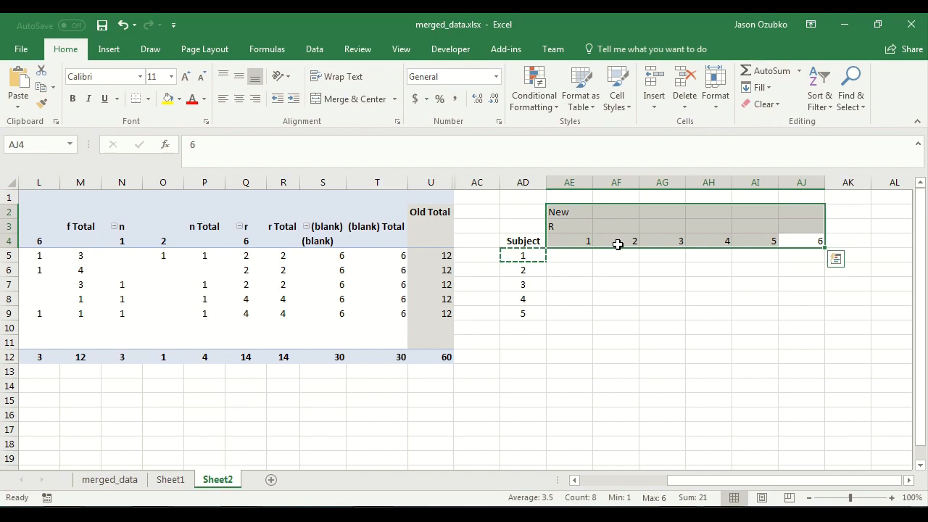
left_click(240, 99)
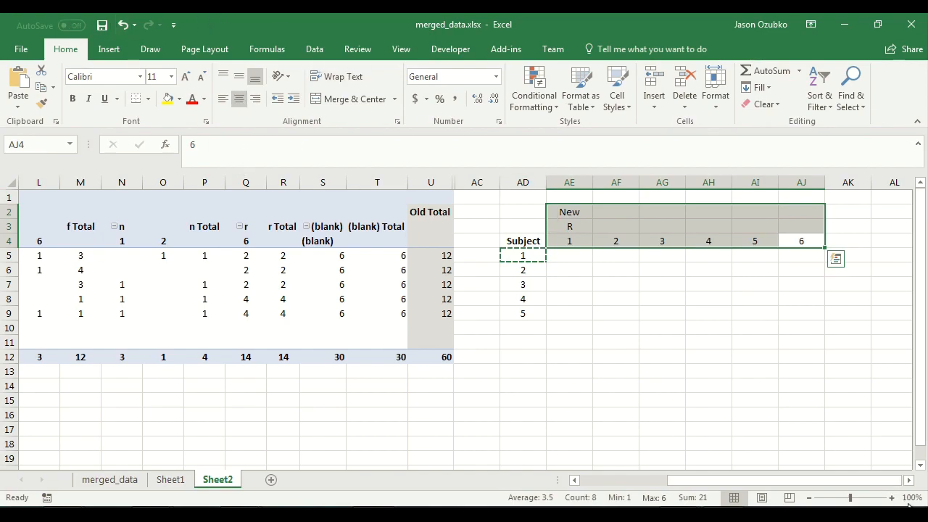
- Enter the response header F in AK3 with confidence ratings 1 to 6 across AK4:AP4
left_click(908, 480)
left_click(908, 480)
left_click(908, 480)
left_click(908, 480)
left_click(908, 480)
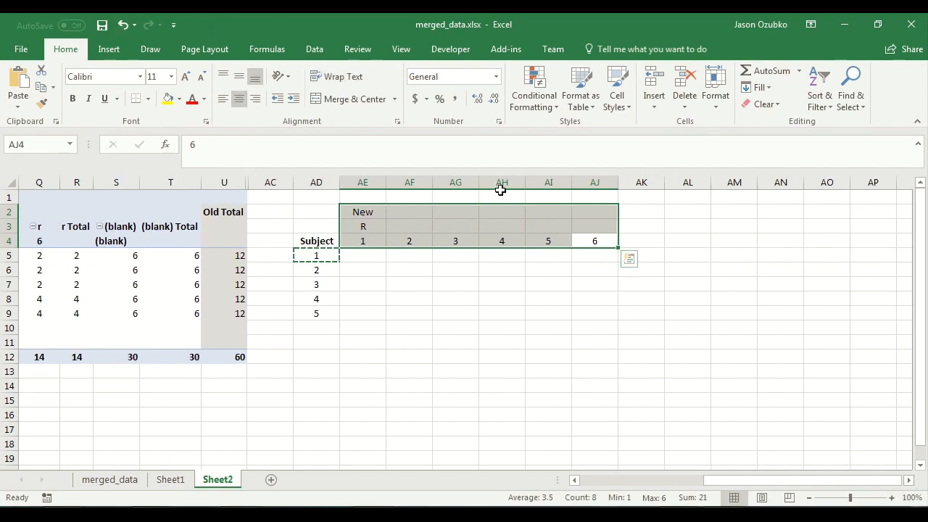
left_click(629, 226)
key("Down")
type("1")
key("Tab")
type("2")
key("Tab")
type("3")
key("Tab")
type("4")
key("Tab")
type("5")
key("Tab")
type("6")
key("ctrl+Return")
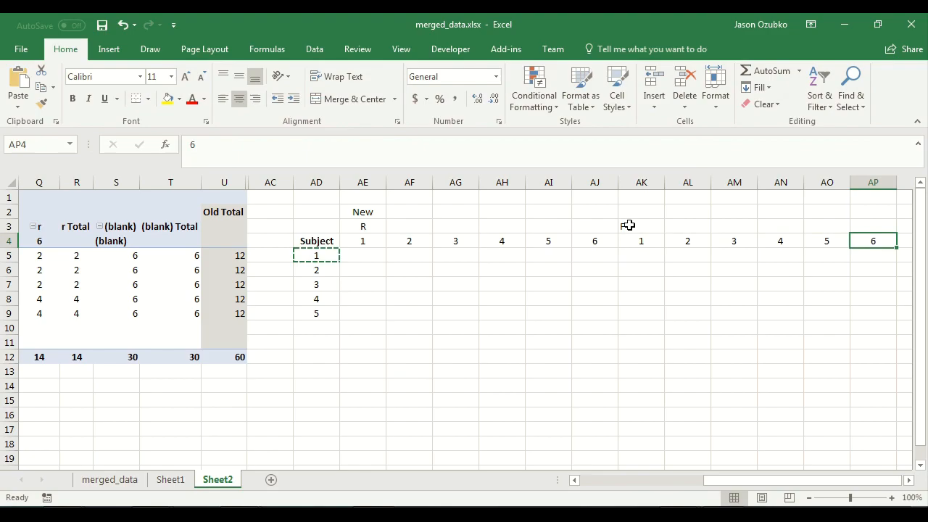
- Centre the F header and its ratings in AK3:AP4
key("shift+Left")
key("shift+Left")
key("shift+Left")
key("shift+Left")
key("shift+Left")
key("shift+Up")
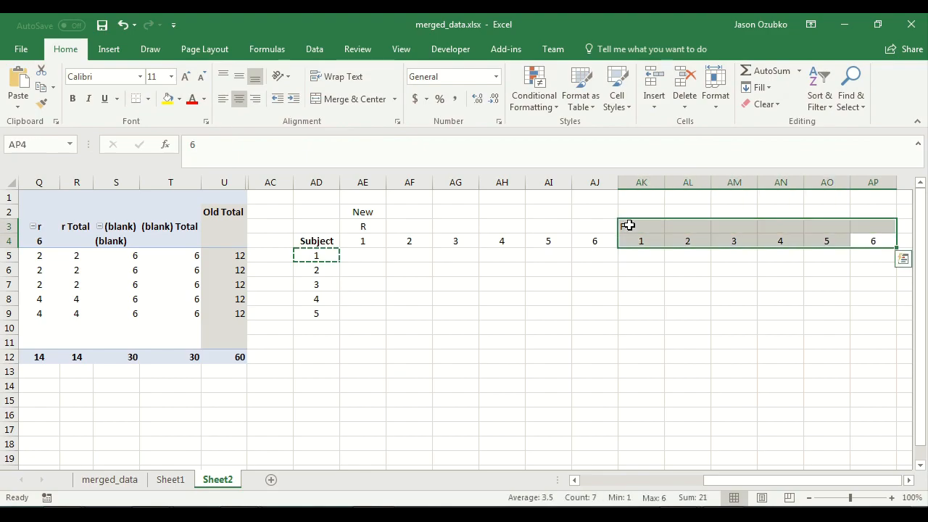
left_click(242, 100)
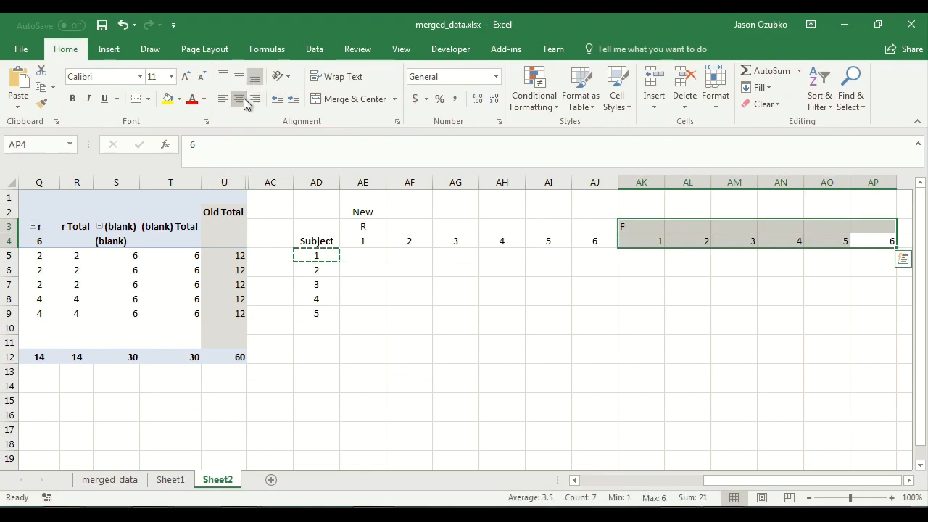
left_click(244, 104)
- Merge and centre the R header across AE3:AJ3 and the F header across AK3:AP3
left_click_drag(360, 224, 607, 224)
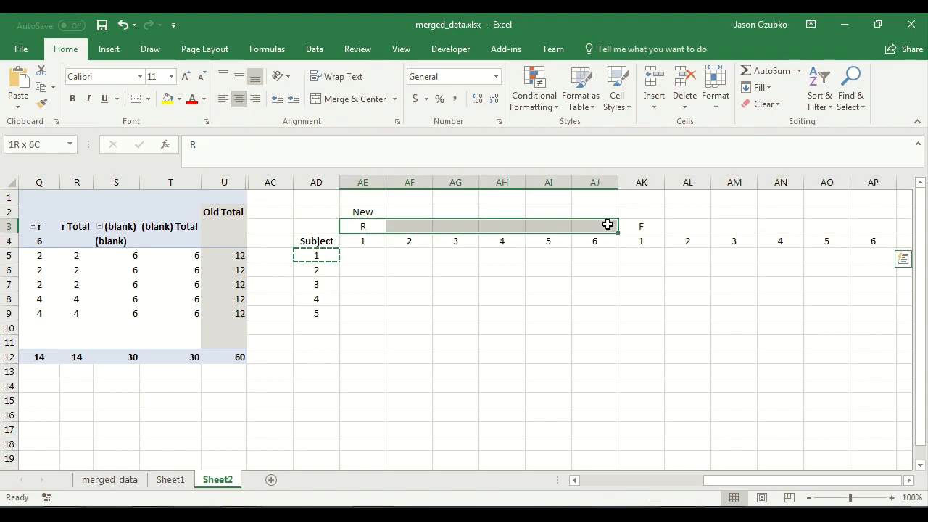
left_click(336, 102)
left_click_drag(648, 226, 863, 227)
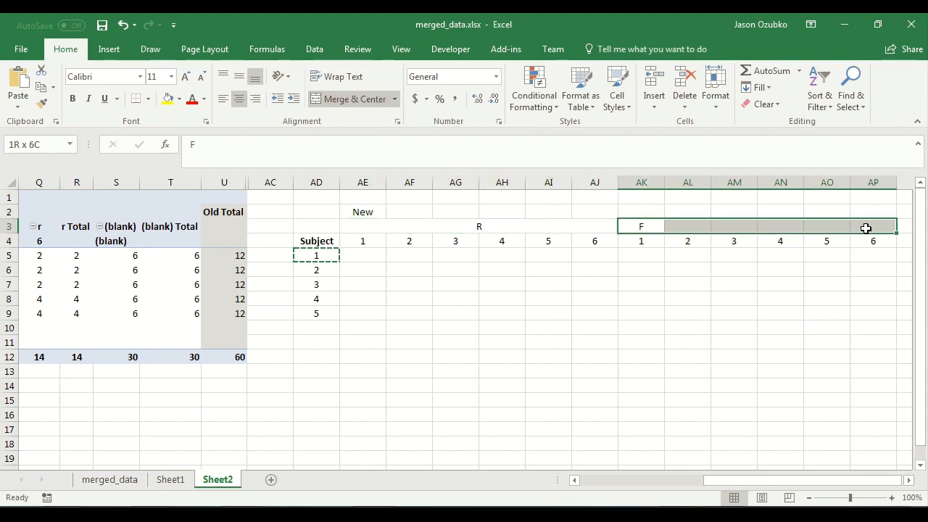
left_click(330, 100)
- Merge and centre the New header across AE2:AP2 and make all headers in AE2:AP4 bold
left_click_drag(377, 211, 867, 216)
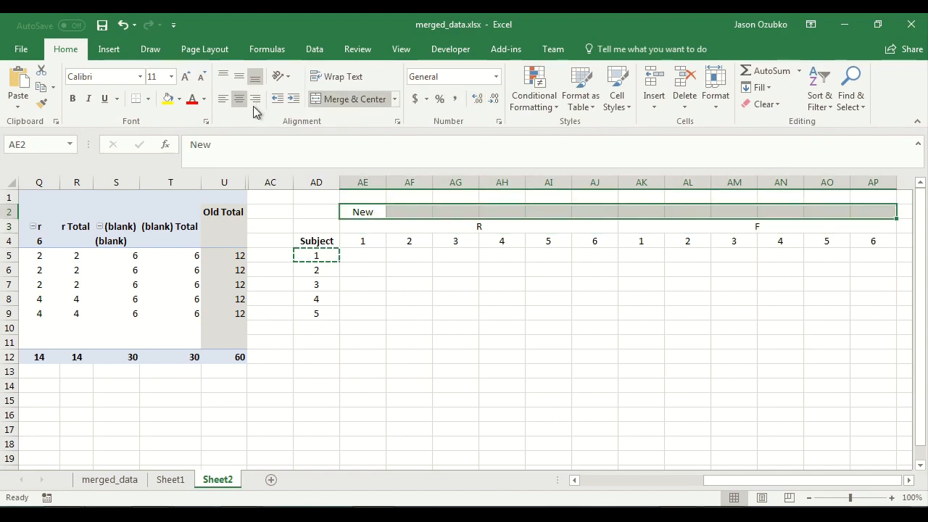
left_click(353, 98)
left_click_drag(617, 211, 617, 237)
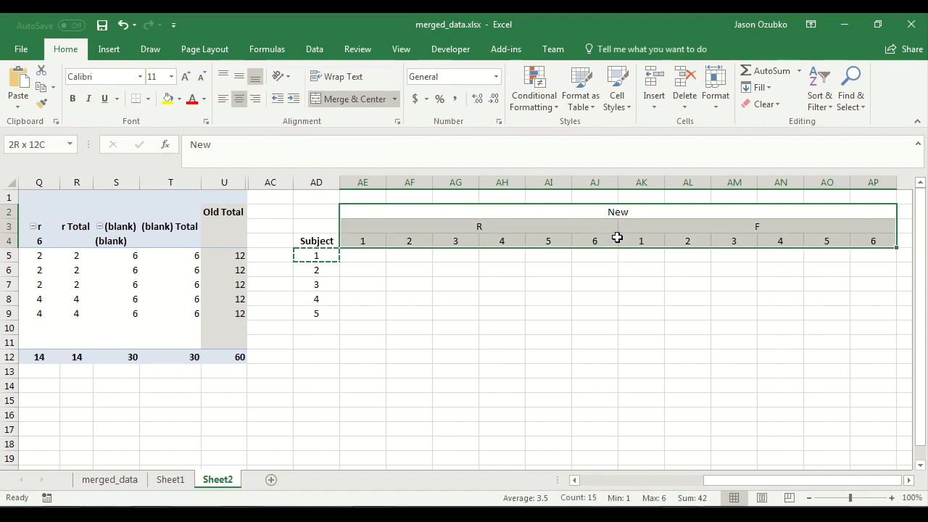
key("ctrl+b")
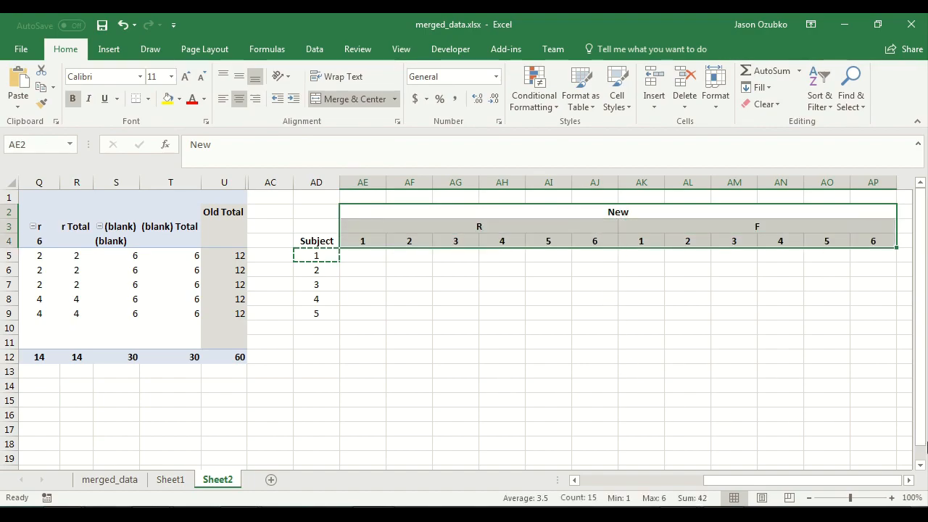
- Copy the New header block AE2:AP4 with its R and F ratings to the columns starting at AQ2
left_click(907, 480)
key("ctrl+c")
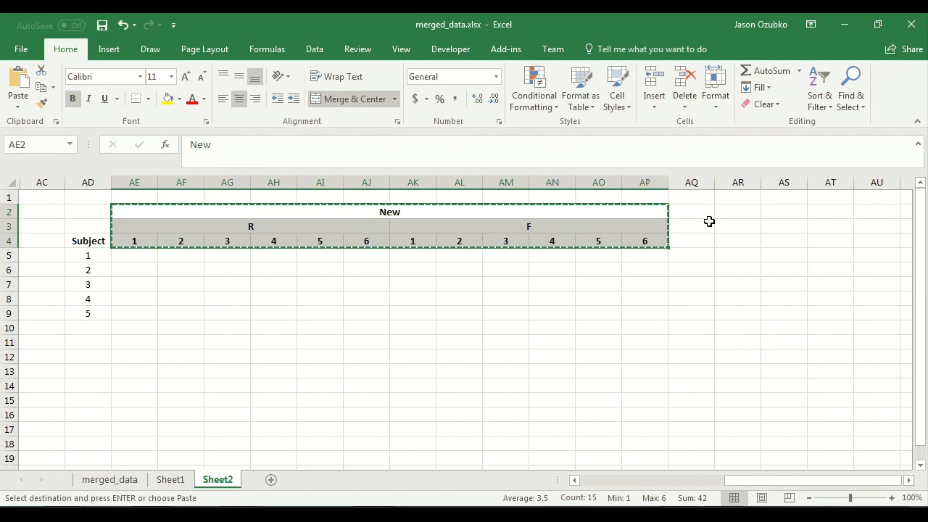
left_click(704, 213)
key("ctrl+v")
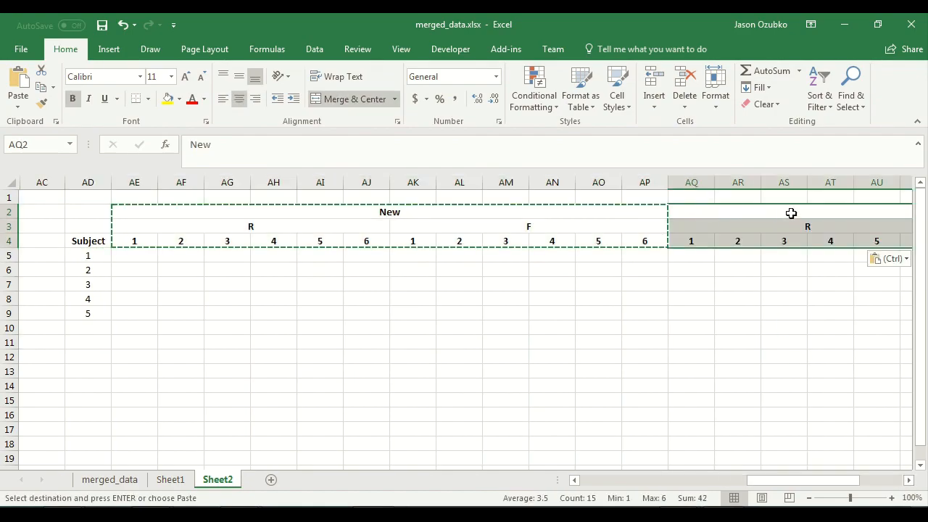
- Rename the copied top header in AQ2 as Old
left_click(703, 214)
left_click(908, 480)
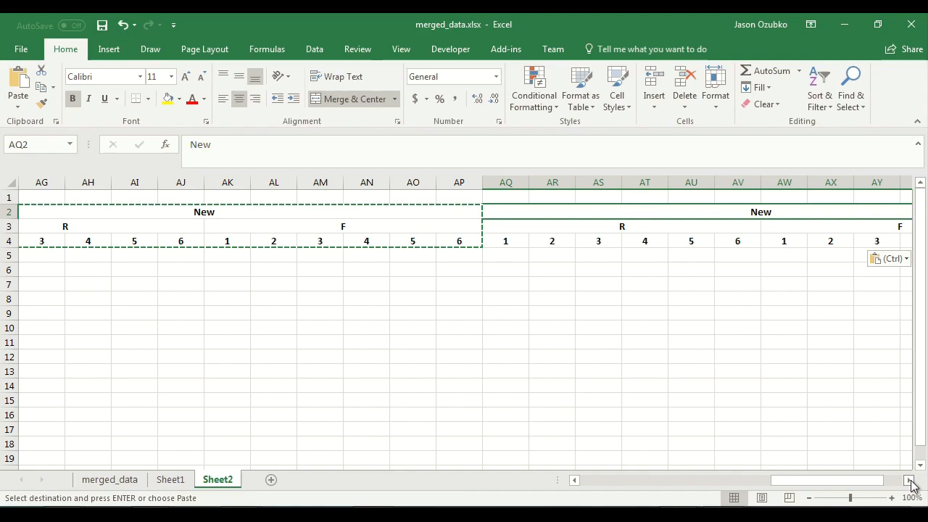
type("Old")
key("Return")
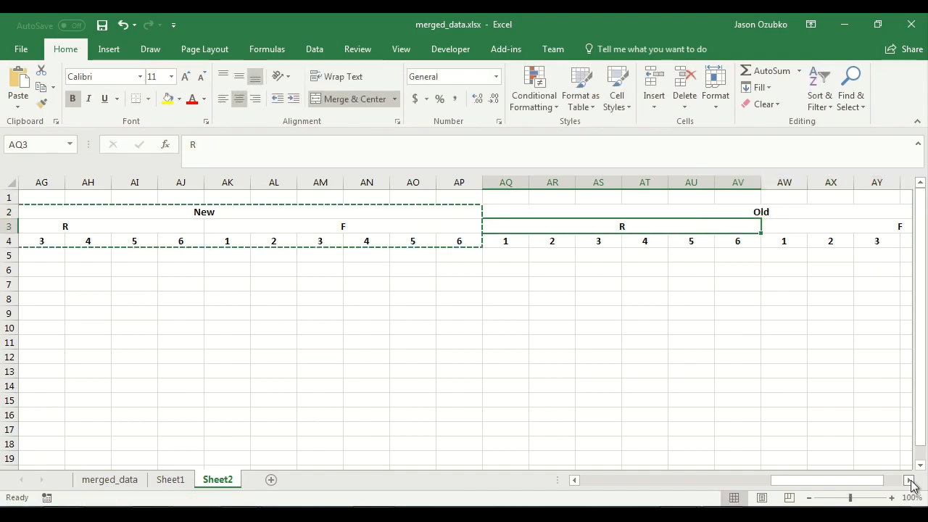
- Examine the PivotTable's per-participant rating counts alongside the empty New section of the new table
key("Down")
key("Down")
key("Left")
key("Left")
key("Down")
key("Left")
key("Left")
key("Left")
key("Left")
key("Left")
key("Left")
key("Left")
key("Left")
key("Left")
key("Left")
key("Left")
key("Left")
key("Left")
key("Left")
key("Left")
key("Left")
key("Left")
key("Left")
key("Left")
key("Left")
key("Left")
key("Right")
key("Right")
key("Right")
key("Right")
key("Right")
key("Right")
key("Right")
key("Right")
key("Right")
key("Right")
key("Right")
key("Right")
key("Right")
key("Right")
key("Right")
key("Right")
key("Right")
key("Right")
key("Right")
key("Right")
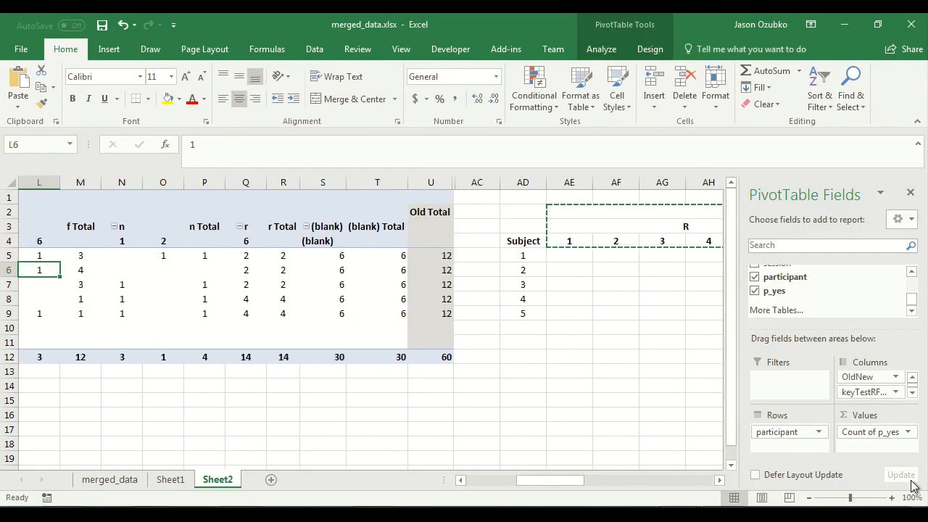
key("Right")
key("Right")
key("Right")
key("Left")
key("Left")
key("Left")
key("Left")
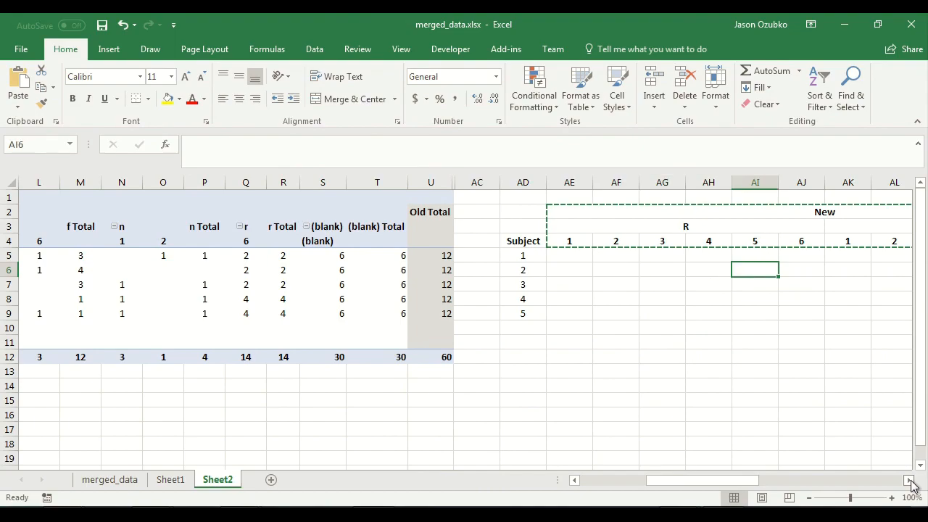
key("Up")
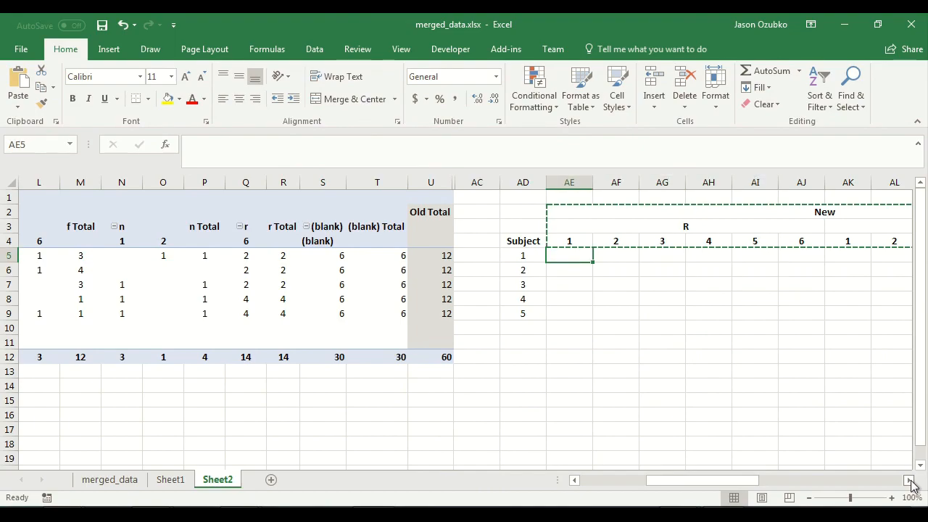
- Start a formula in AK5 and check the PivotTable's New f columns for subject 1's count at confidence rating 1
key("Right")
key("Right")
key("Right")
key("Right")
key("Right")
key("Right")
key("Right")
key("Right")
key("Right")
key("Right")
key("Right")
key("Left")
key("Left")
key("Left")
key("Left")
key("Left")
type("=")
key("Left")
key("Right")
key("Left")
key("Left")
key("Left")
key("Left")
key("Left")
key("Left")
key("Left")
key("Left")
key("Left")
key("Left")
key("Left")
key("Left")
key("Left")
key("Left")
key("Left")
key("Left")
key("Left")
key("Left")
key("Left")
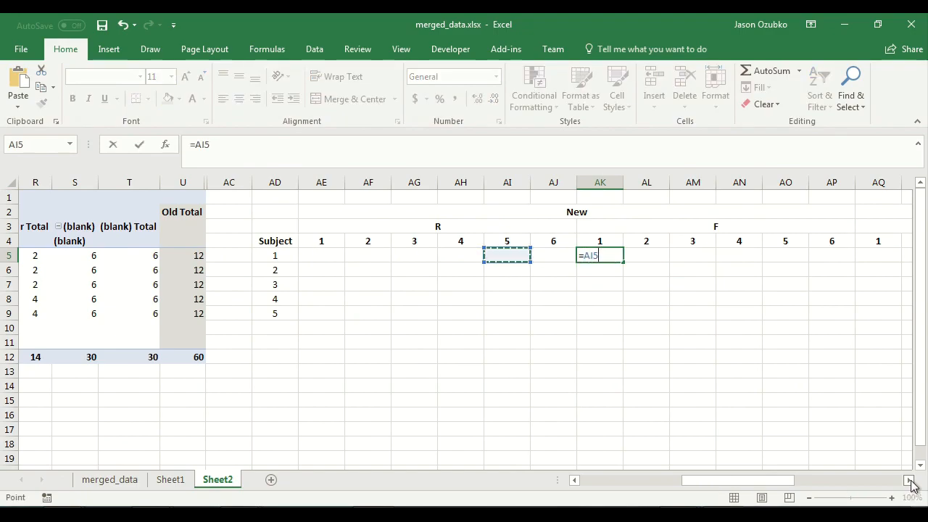
key("Left")
key("Left")
key("Left")
key("Left")
key("Left")
key("Left")
key("Left")
key("Left")
key("Left")
key("Left")
key("Left")
key("Right")
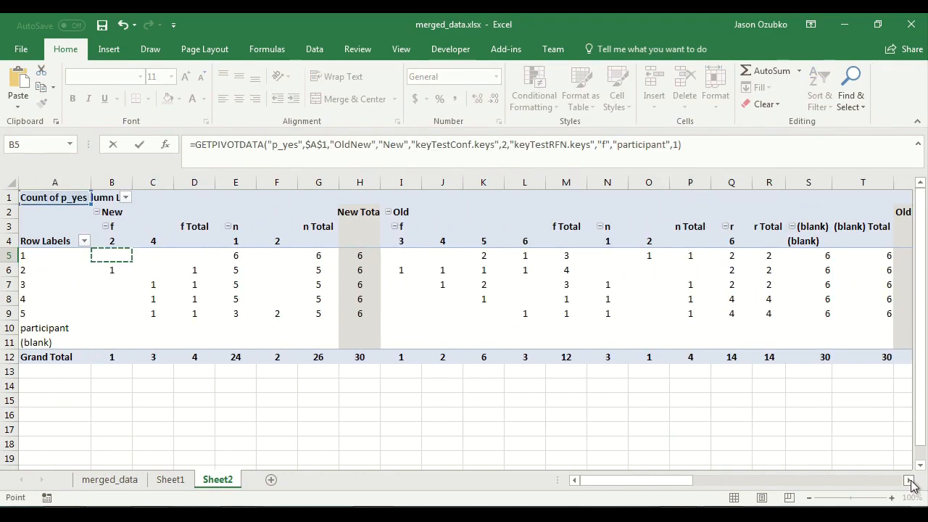
key("Right")
key("Right")
key("Right")
key("Right")
key("Right")
key("Right")
key("Right")
key("Right")
key("Right")
key("Right")
key("Right")
key("Right")
key("Right")
key("Right")
key("Right")
key("Right")
key("Right")
key("Right")
key("Right")
key("Right")
key("Right")
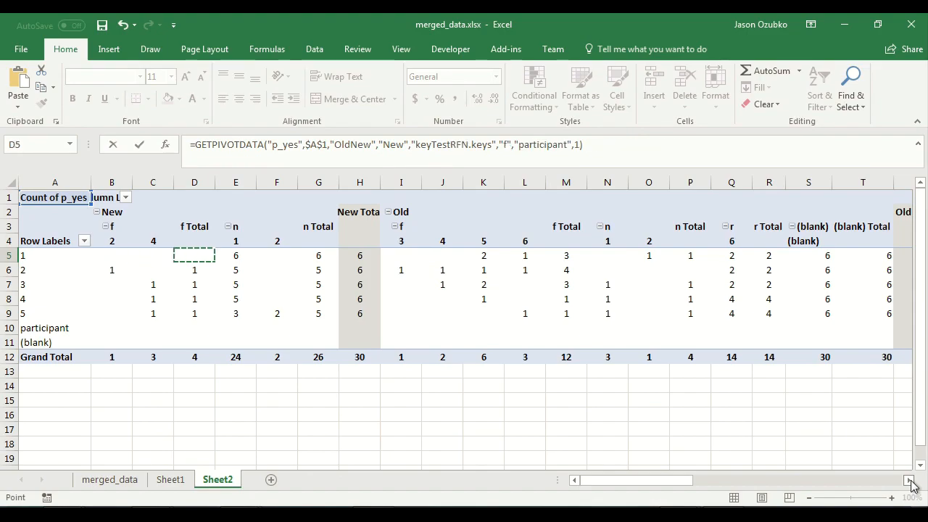
key("Right")
key("Right")
key("Right")
key("Right")
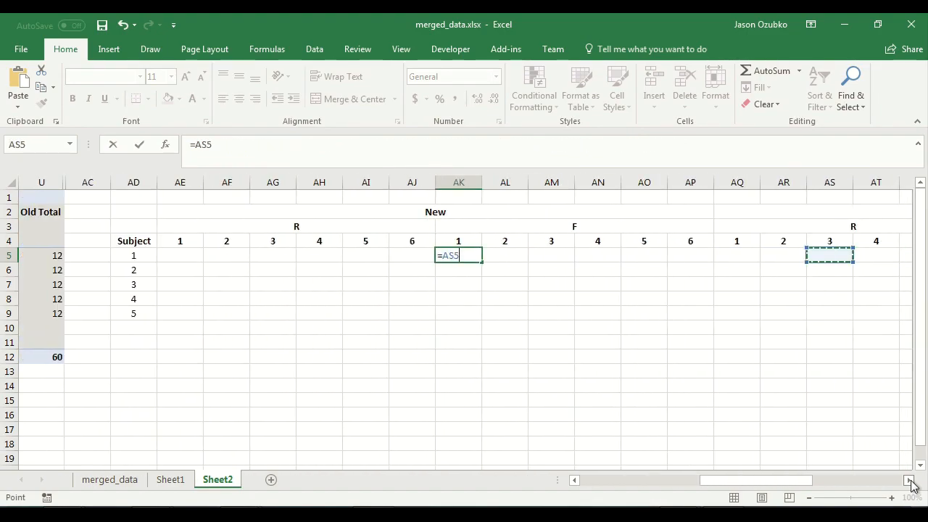
key("Left")
key("Left")
key("Left")
key("Left")
key("Left")
- Enter =0 in AK5 as subject 1's New F value for rating 1
key("BackSpace")
key("BackSpace")
key("BackSpace")
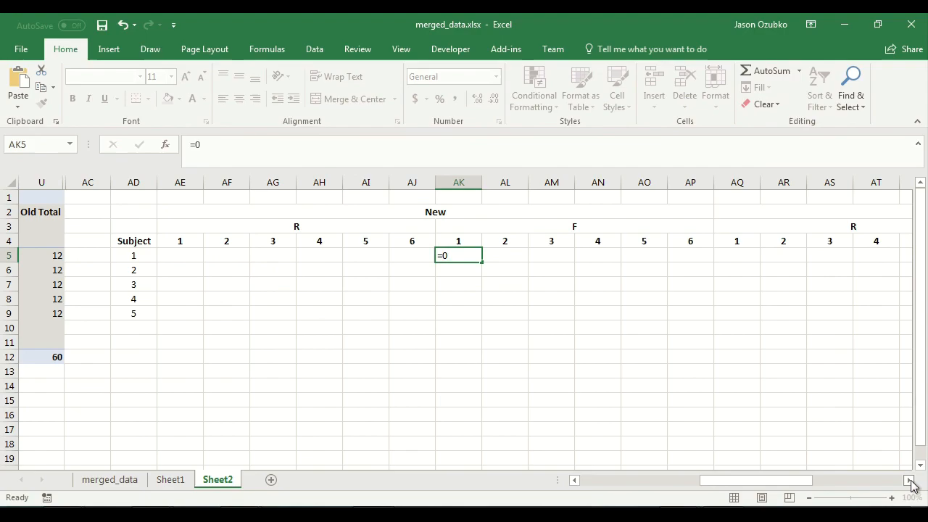
type("0")
key("Right")
- Locate subject 1's New f count for rating 2 and the New total in the PivotTable for the AL5 formula
type("=")
key("Left")
key("Left")
key("Left")
key("Left")
key("Left")
key("Left")
key("Left")
key("Left")
key("Left")
key("Left")
key("Left")
key("Left")
key("Left")
key("Left")
key("Left")
key("Left")
key("Left")
key("Left")
key("Left")
key("Left")
key("Left")
key("Left")
key("Left")
key("Left")
key("Left")
key("Left")
key("Left")
key("Left")
key("Left")
key("Left")
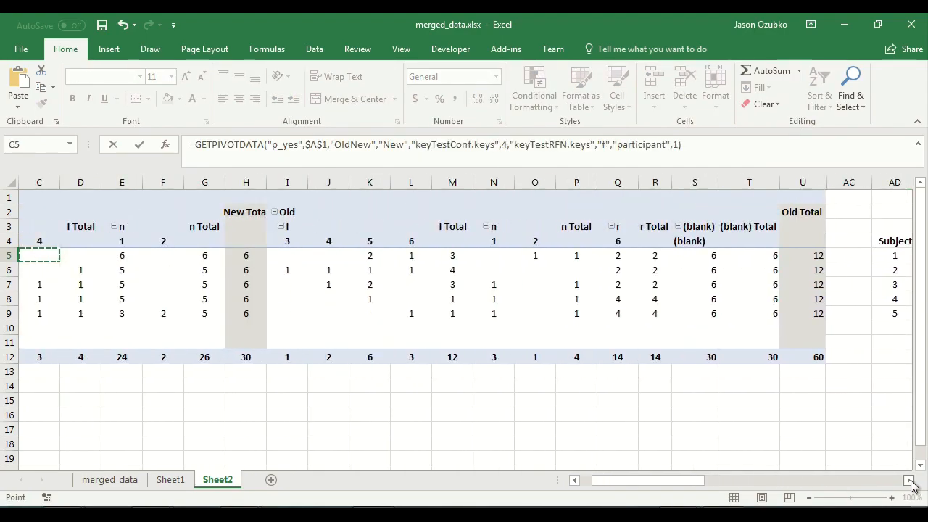
key("Right")
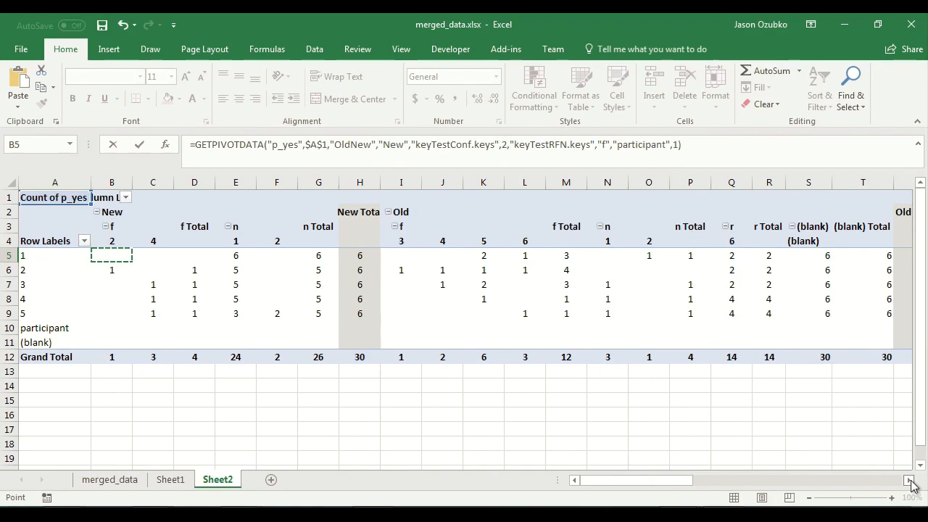
key("Right")
key("Right")
key("Right")
key("Right")
key("Right")
key("Right")
key("Left")
key("Tab")
- Enter =b5/h5 in AL5 to calculate subject 1's New F proportion for rating 2
type("=")
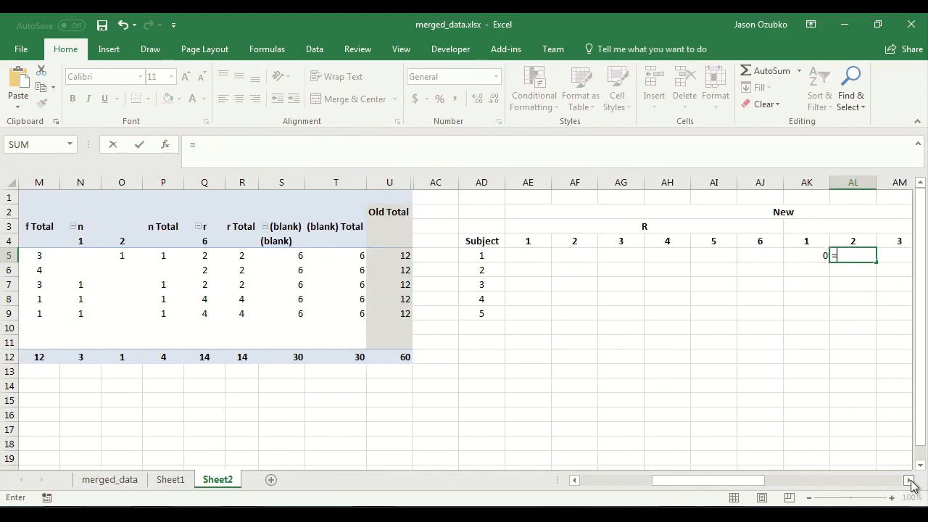
type("b5/h5")
key("ctrl+Return")
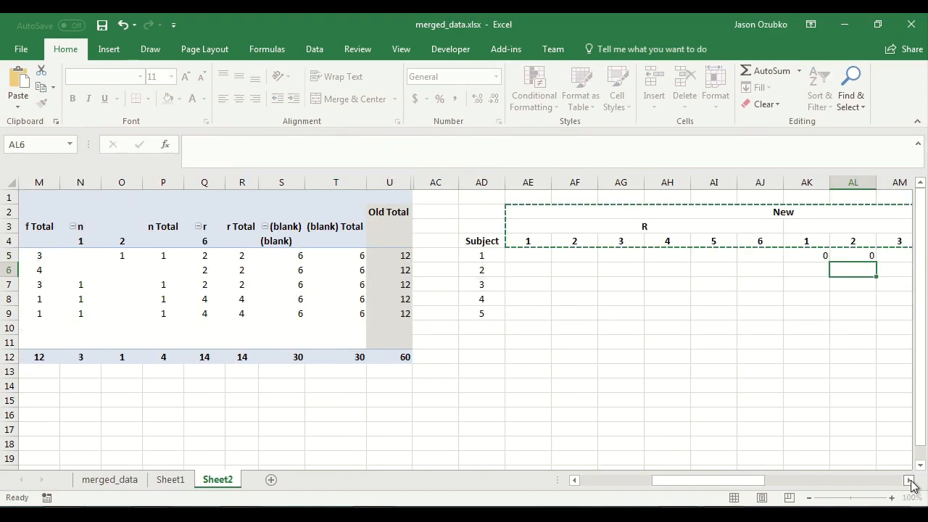
- Enter =0 in AM5 as subject 1's New F value for rating 3
key("Right")
type("=0")
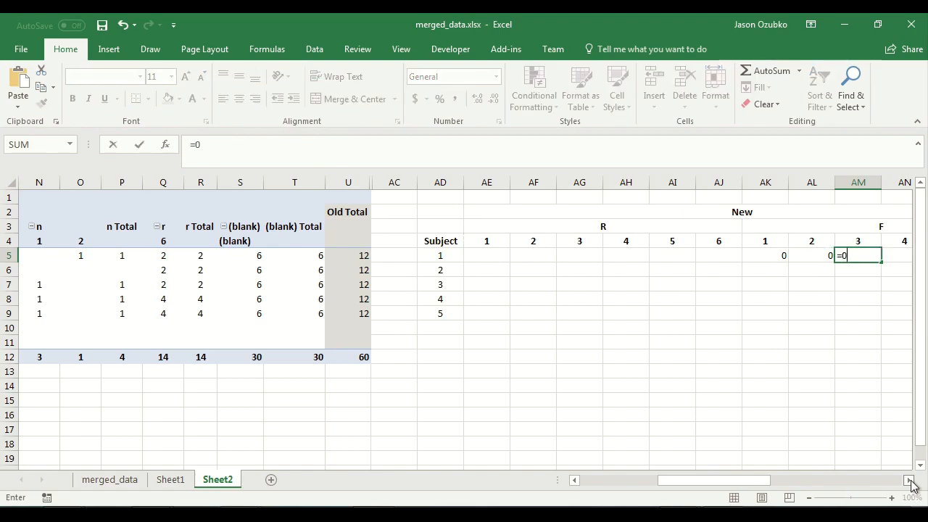
key("Tab")
- Locate subject 1's New f count for rating 4 and the New total in the PivotTable for the AN5 formula
type("=")
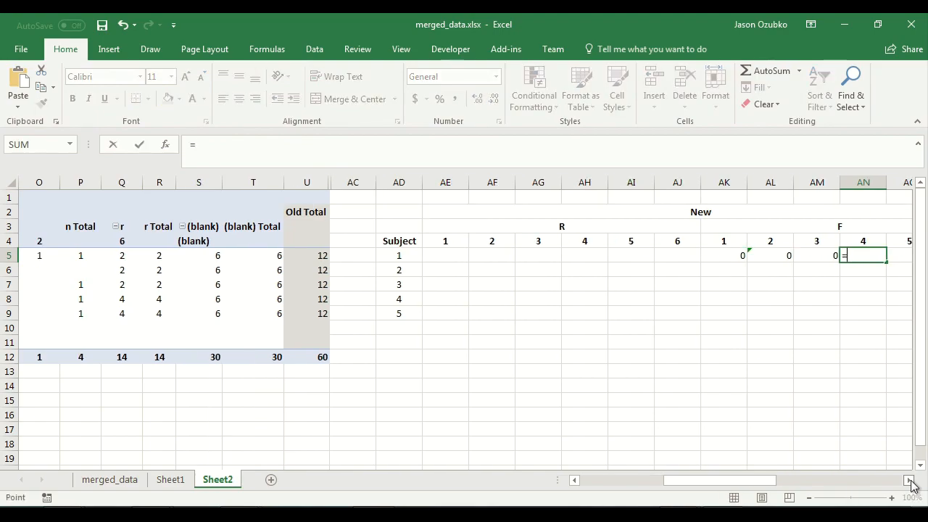
key("Home")
key("Right")
key("Right")
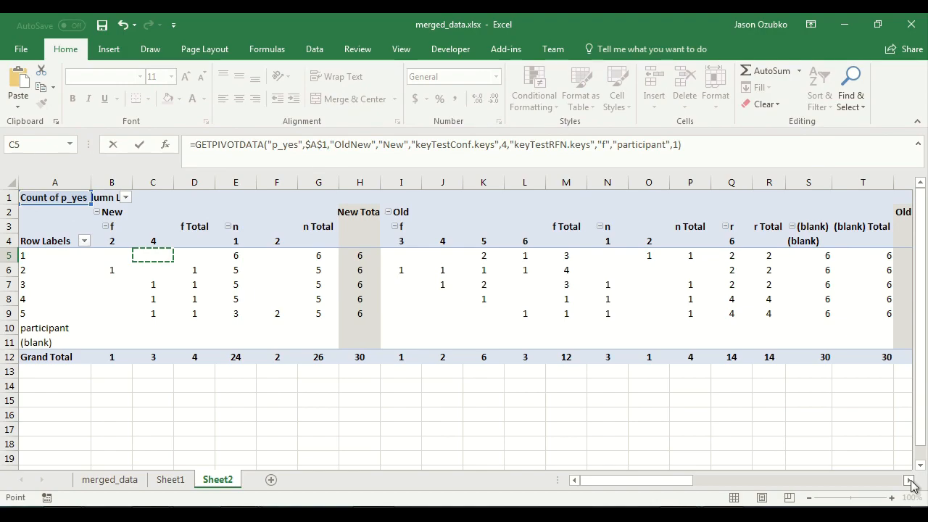
key("Down")
key("Down")
key("Down")
key("Down")
key("Up")
key("Up")
key("Up")
key("Up")
key("Up")
key("Down")
key("Right")
key("Right")
key("Right")
key("Right")
key("Right")
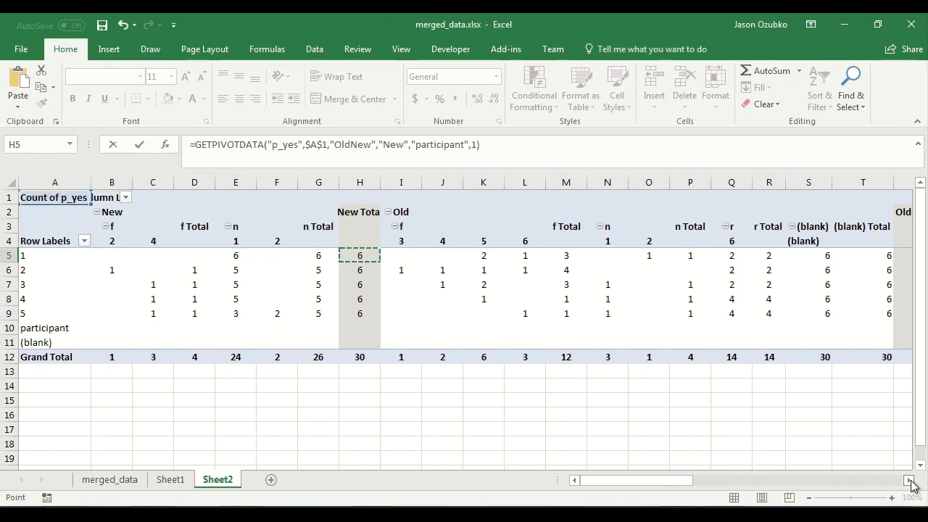
key("Escape")
- Enter =c5/h5 in AN5 to calculate subject 1's New F proportion for rating 4
type("=c")
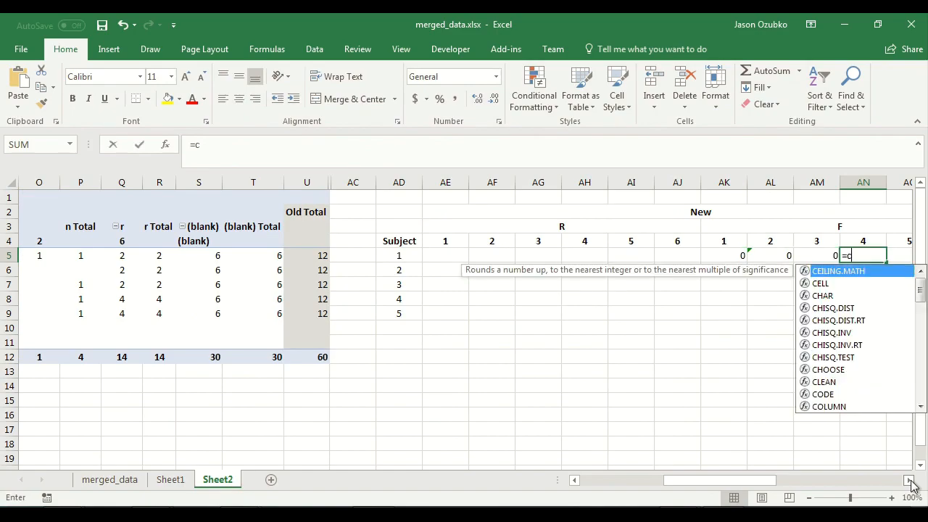
type("5/h5")
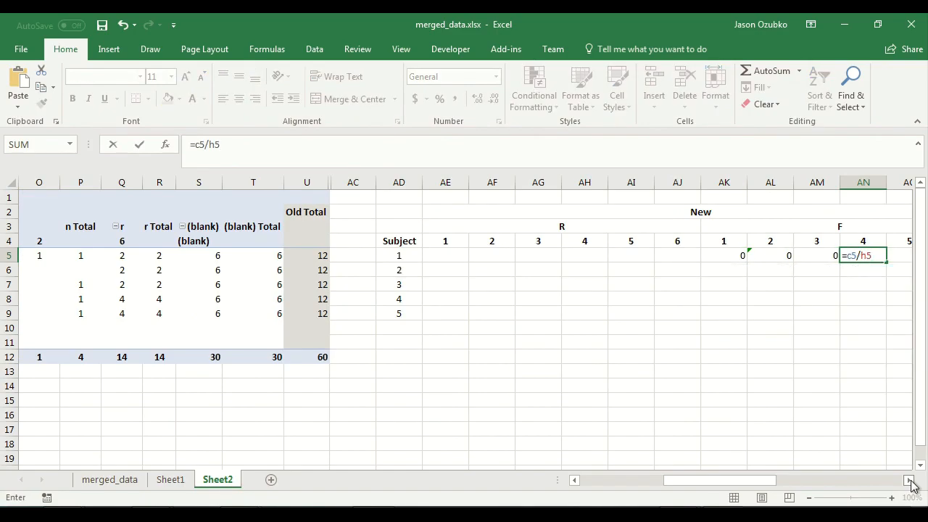
key("Return")
- Enter 0 in AO5 as subject 1's New F value for rating 5
key("Right")
key("Up")
type("0")
key("Right")
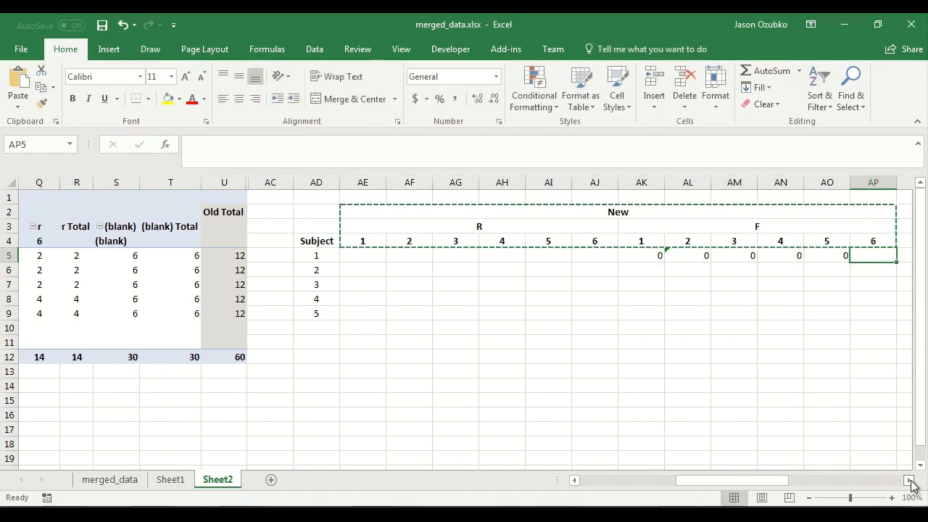
- Enter 0 for subject 1's New F value at rating 6 (AP5) and New R values at ratings 1 to 6 (AE5:AJ5)
type("0")
key("Right")
key("Left")
key("Left")
key("Left")
key("Left")
key("Left")
key("Left")
key("Left")
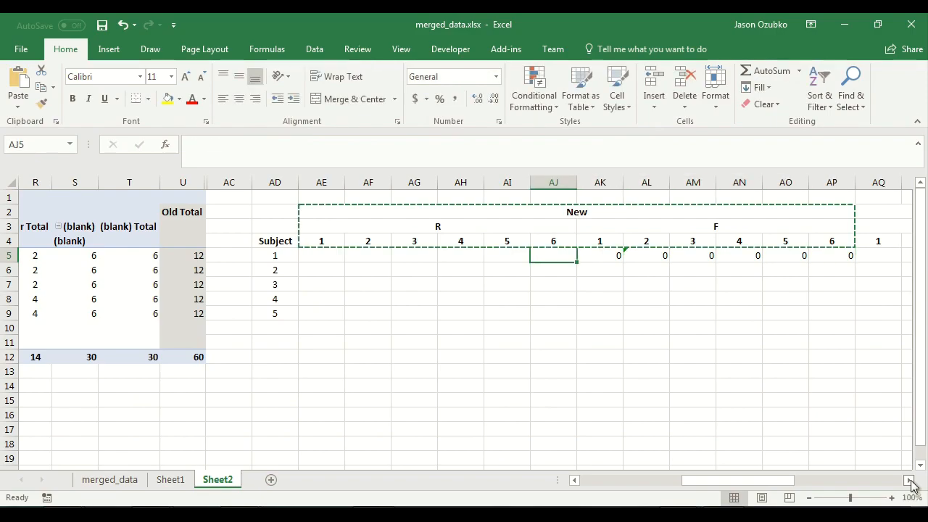
type("0")
key("Left")
type("0")
key("Left")
type("0")
key("Left")
type("0")
key("Left")
type("0")
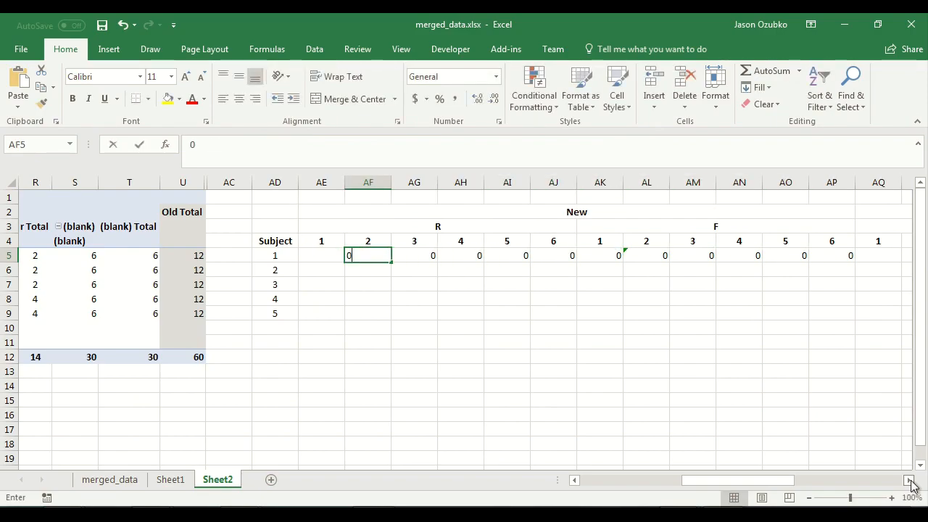
key("Left")
type("0")
key("Return")
- Center subject 1's New R and F values in AE5:AP5 horizontally
key("Up")
key("shift+Right")
key("shift+Right")
key("shift+Right")
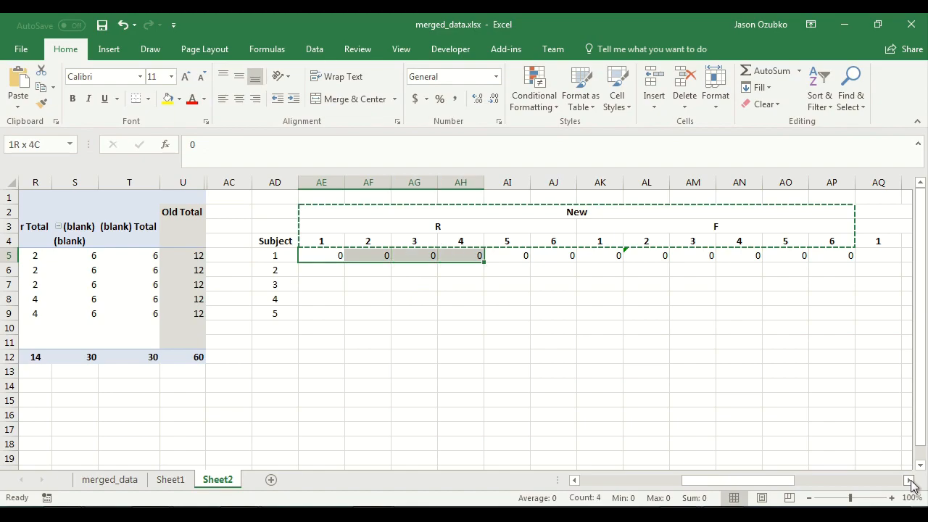
key("shift+Right")
key("shift+Right")
key("shift+Right")
key("shift+Right")
key("shift+Right")
key("shift+Right")
key("shift+Right")
key("shift+Right")
key("shift+Right")
key("shift+Left")
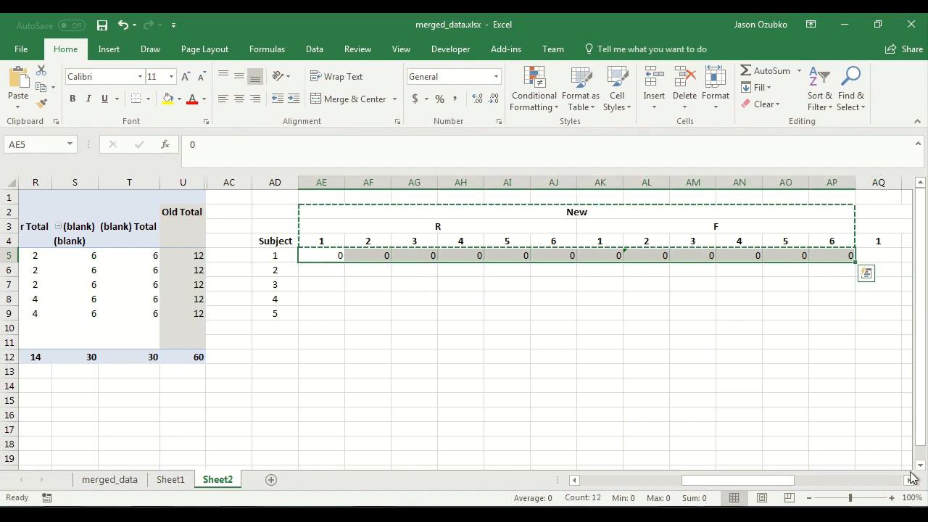
left_click(239, 98)
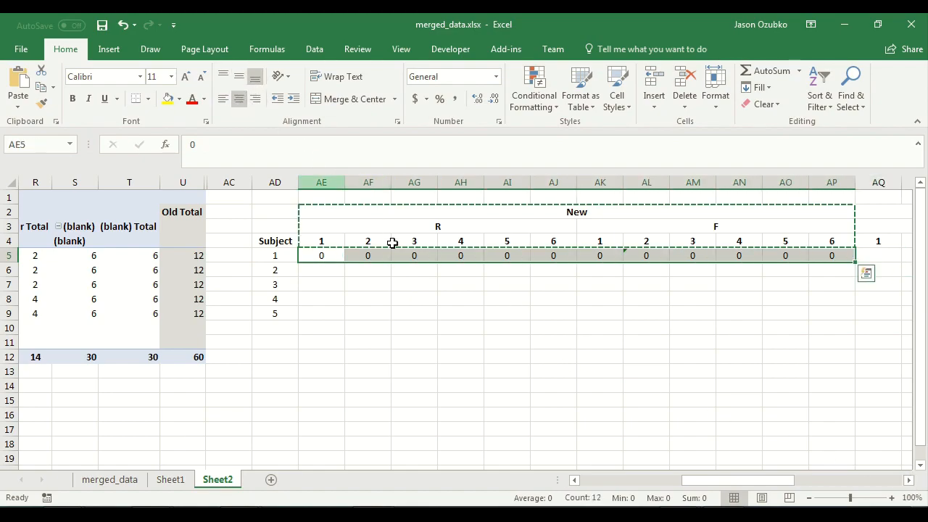
- Copy subject 1's New values and formulas from AE5:AP5 down to row 9 for the remaining subjects
key("ctrl+c")
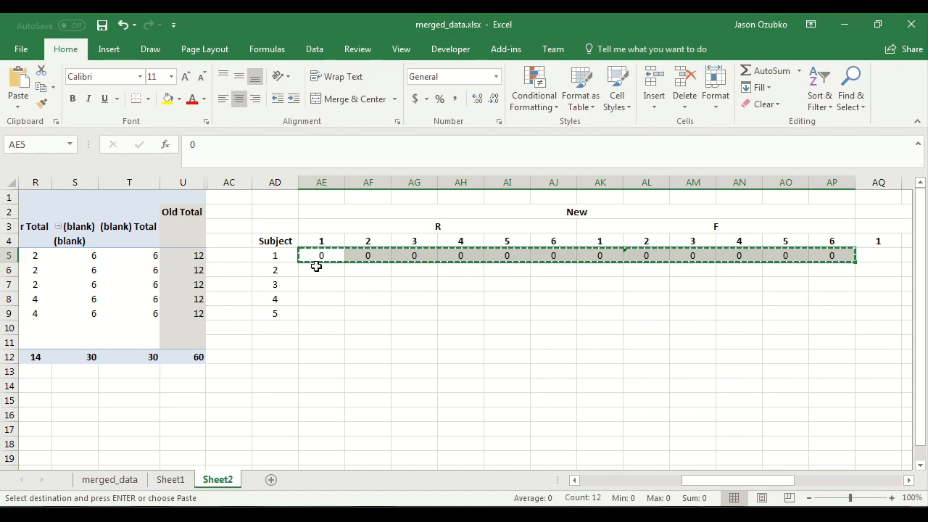
left_click_drag(317, 254, 317, 312)
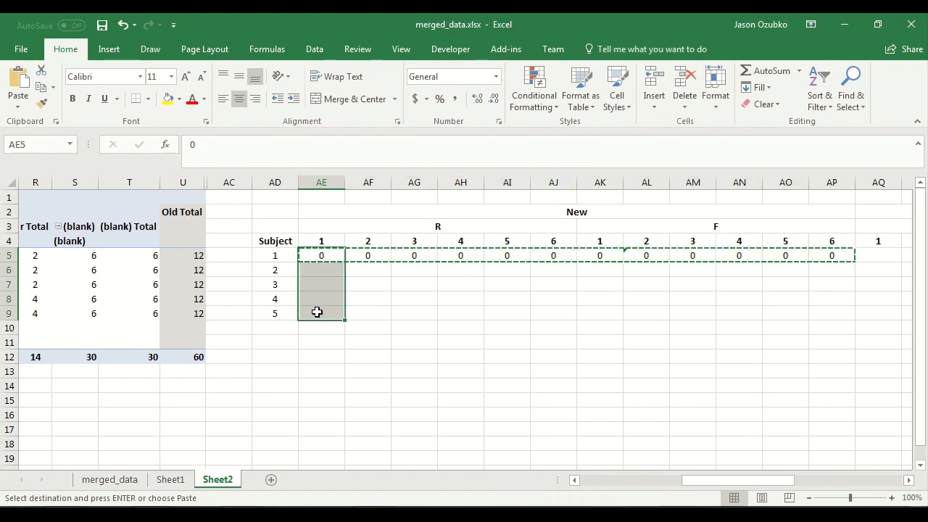
key("ctrl+v")
left_click(516, 367)
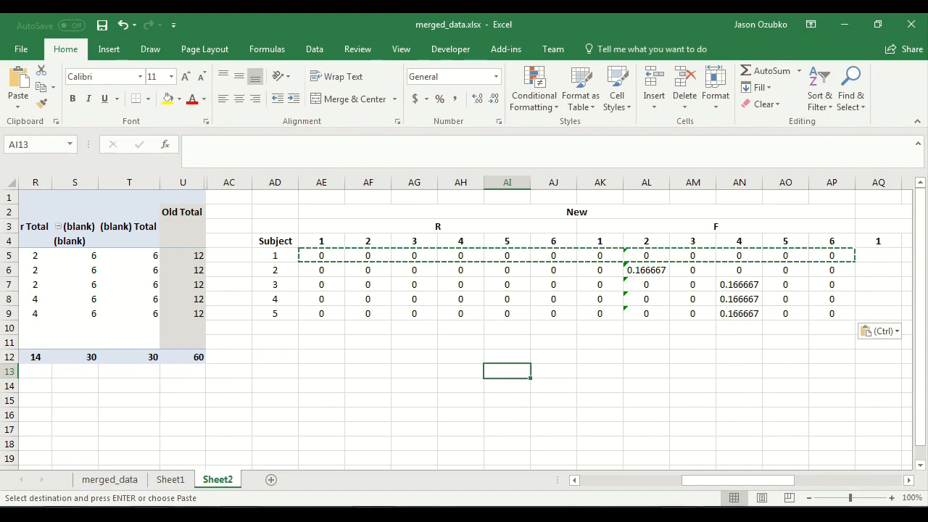
- Enter 0 in AQ5:AU5 as subject 1's Old R values for ratings 1 to 5
left_click_drag(770, 486, 790, 488)
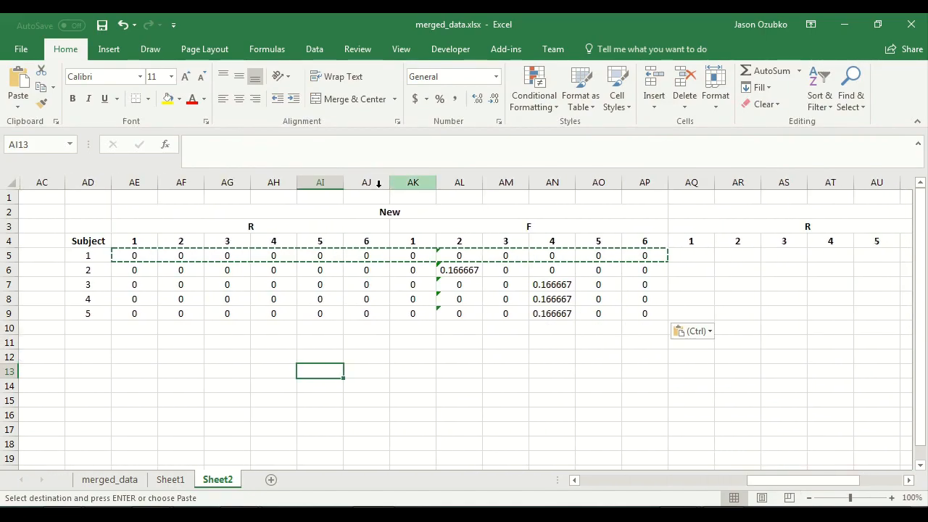
left_click_drag(810, 480, 830, 488)
left_click(604, 252)
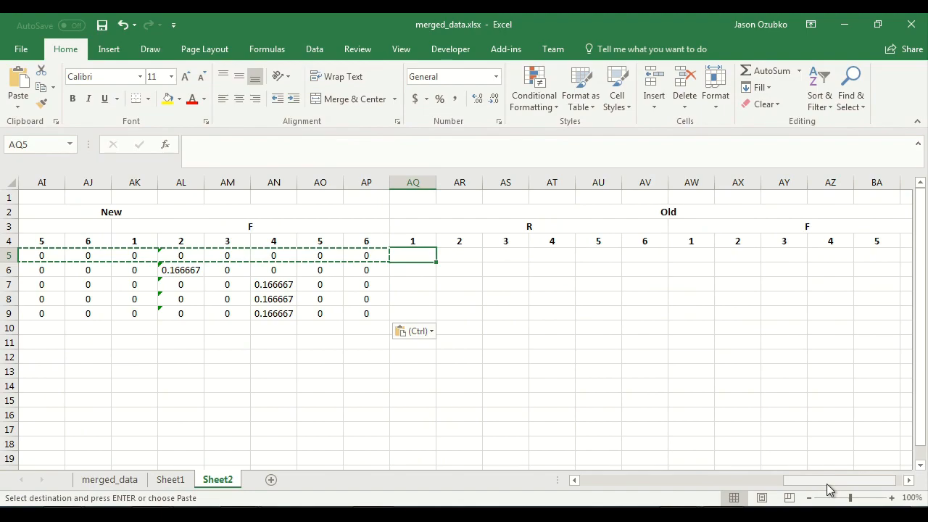
type("0")
key("Tab")
type("0")
key("Tab")
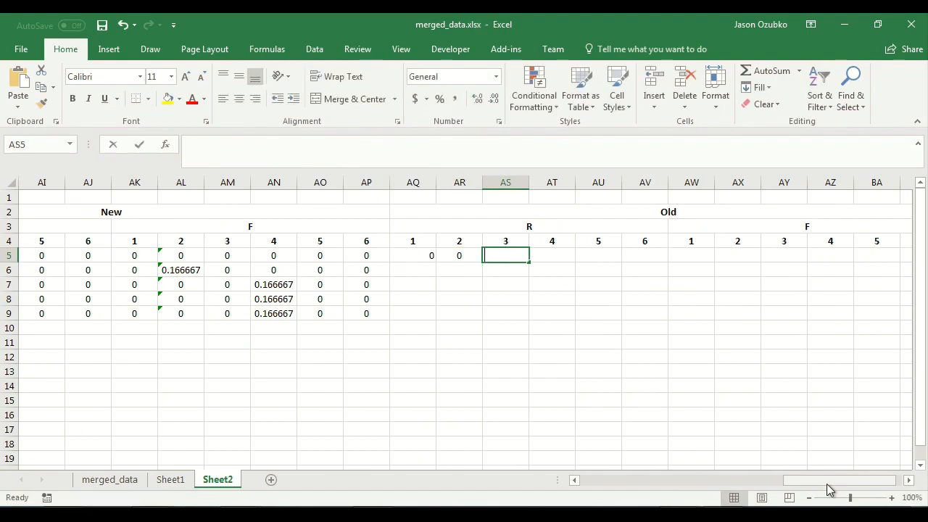
type("0")
key("Tab")
type("0")
key("Tab")
type("0")
- Locate subject 1's Old r count for rating 6 in the PivotTable for the AV5 formula
key("Left")
key("Left")
key("Left")
key("Left")
key("Left")
key("Left")
key("Left")
key("Left")
key("Left")
key("Left")
key("Left")
key("Left")
key("Left")
key("Left")
key("Left")
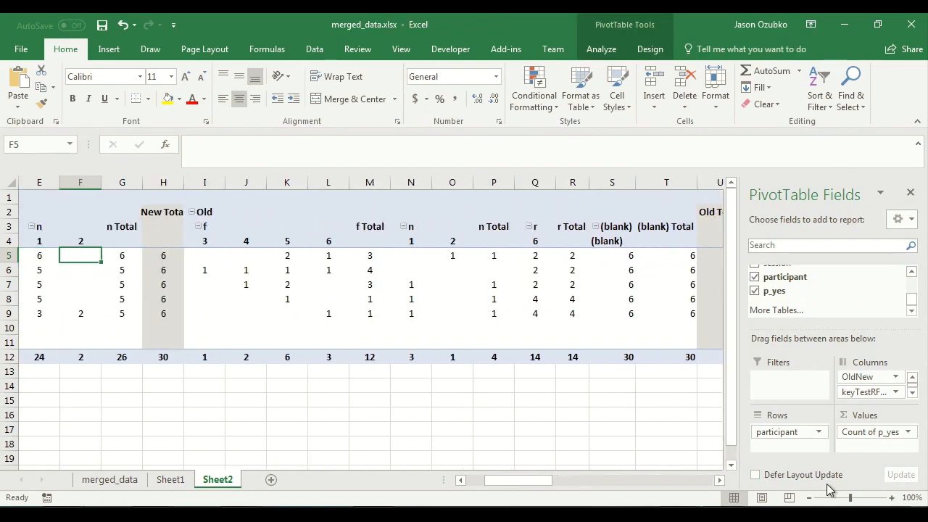
key("Right")
key("Right")
key("Right")
key("Right")
key("Right")
key("Right")
key("Up")
key("Left")
key("Left")
key("Left")
key("Left")
key("Right")
key("Right")
key("Right")
key("Right")
key("Right")
key("Right")
key("Right")
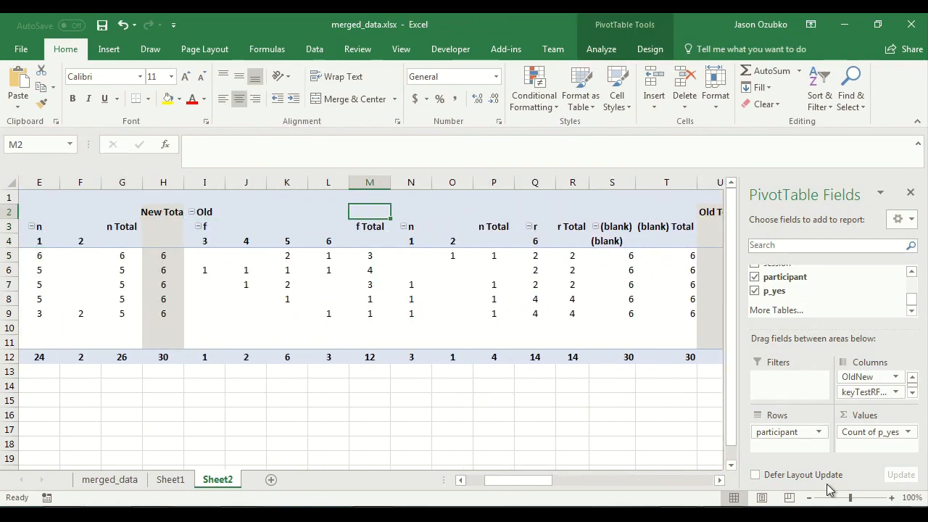
key("Right")
key("Down")
key("Down")
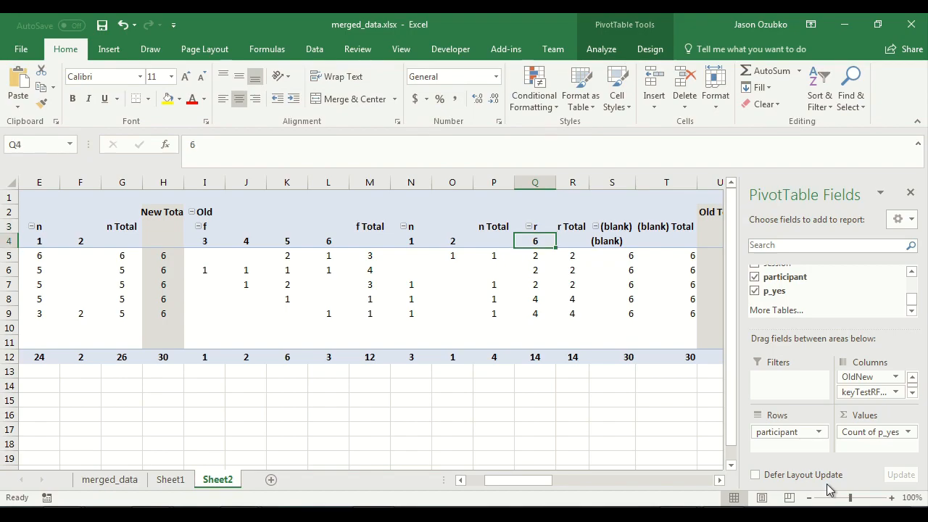
key("Down")
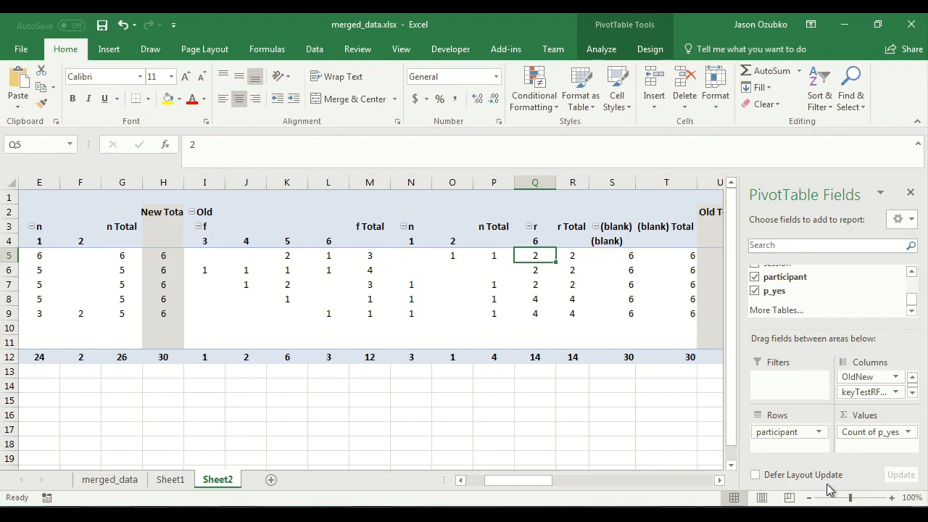
- Enter =q5/6 in AV5 to calculate subject 1's Old R proportion for rating 6
key("Right")
key("Right")
key("Right")
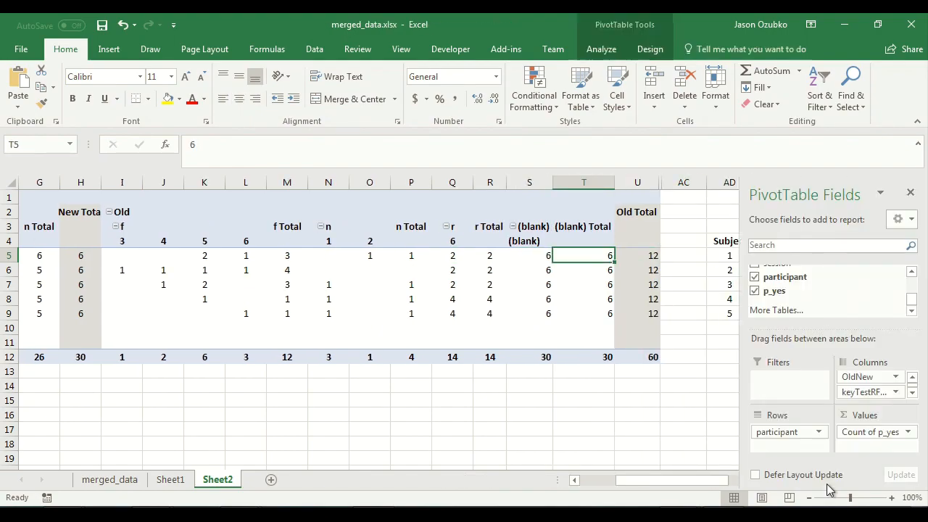
key("Right")
key("Right")
key("Right")
key("Right")
key("Right")
key("Right")
key("Right")
key("Right")
key("Right")
key("Right")
key("Right")
key("Right")
key("Right")
key("Right")
key("Right")
key("Right")
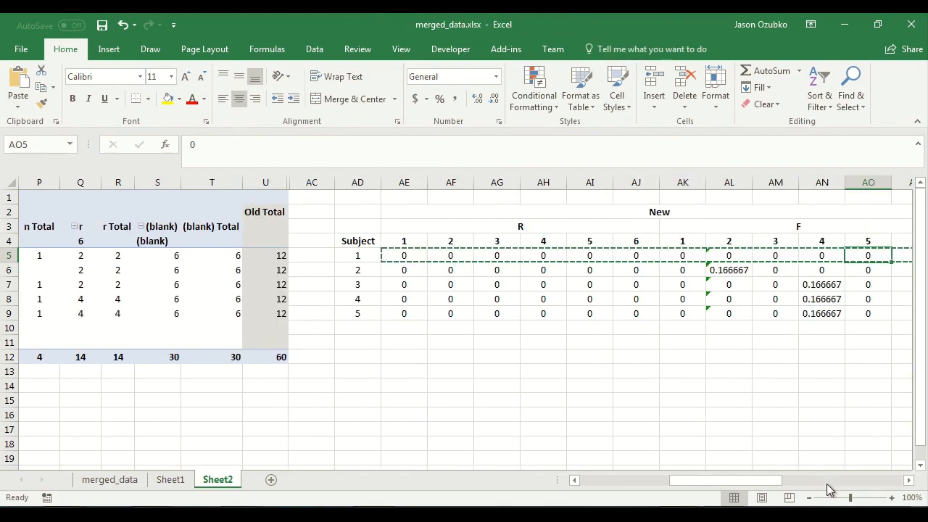
key("Right")
key("Right")
key("Right")
key("Right")
key("Right")
key("Right")
key("Left")
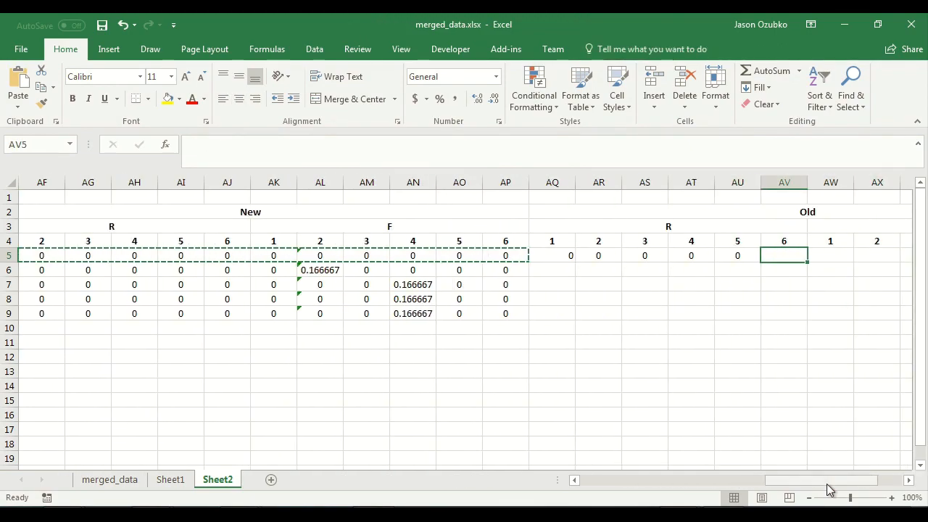
type("=q5/")
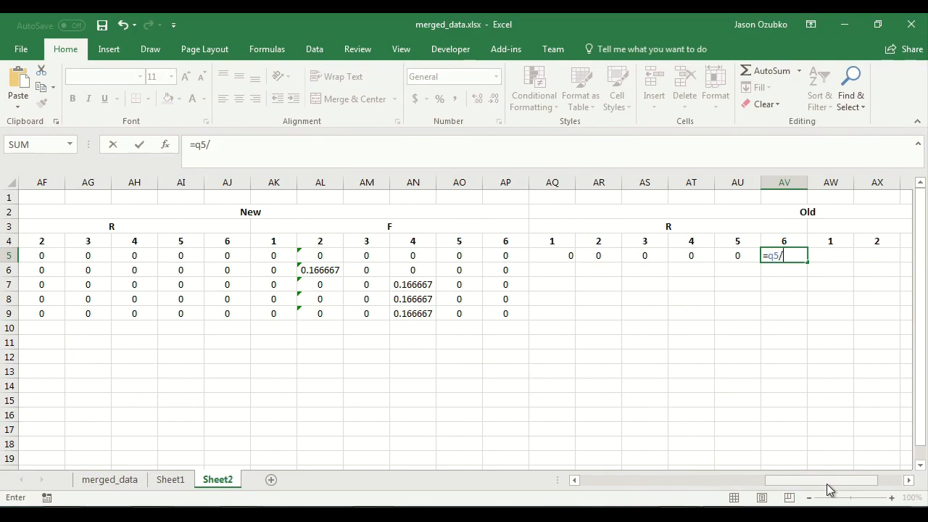
key("ctrl+Return")
- Copy subject 1's Old R values in AQ5:AV5 down to row 9 and center the block horizontally
key("shift+Left")
key("shift+Left")
key("shift+Left")
key("shift+Left")
key("shift+Left")
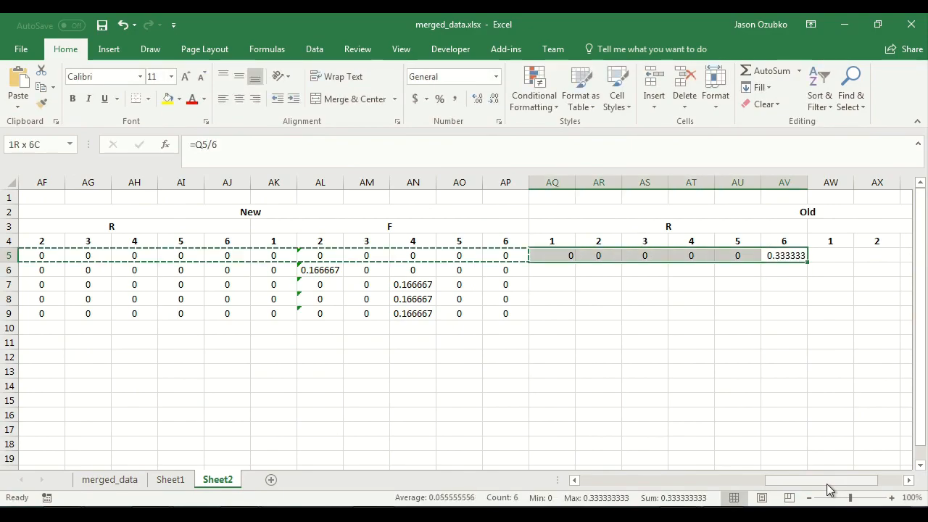
key("ctrl+c")
key("shift+Down")
key("shift+Down")
key("shift+Down")
key("shift+Down")
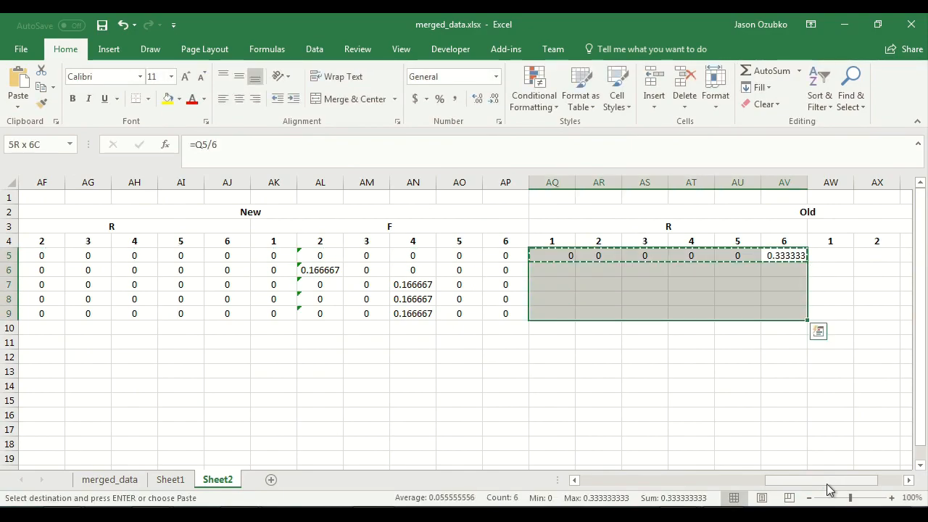
key("ctrl+v")
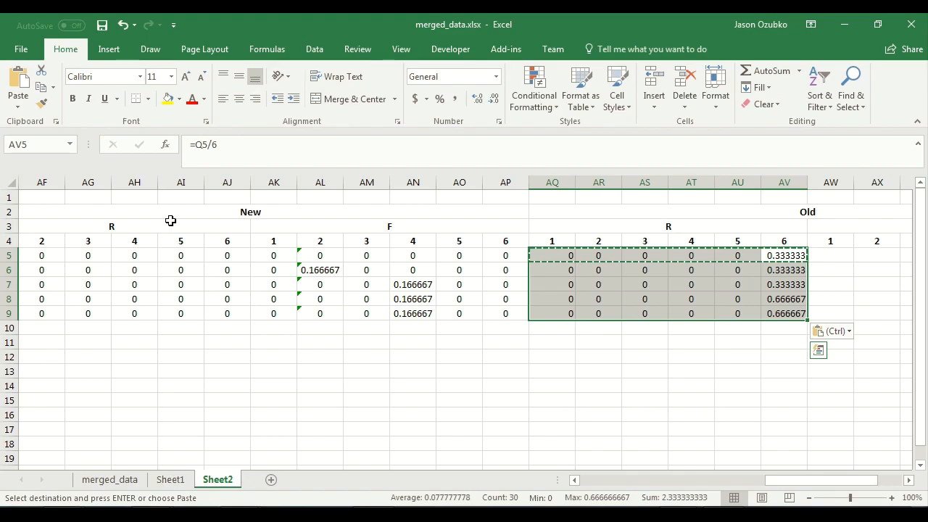
left_click(239, 98)
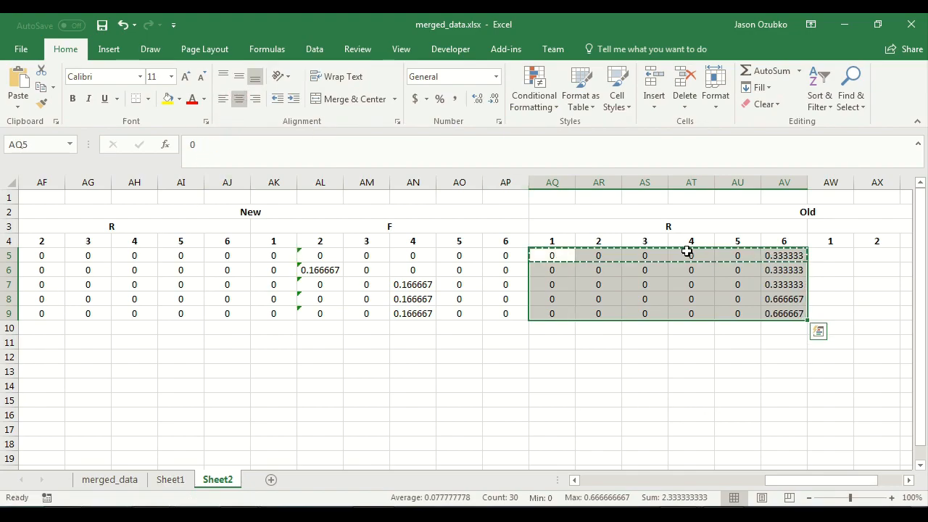
- Check the Old F rating columns that follow the completed Old R block, from AW onward
left_click(830, 255)
key("Right")
key("Right")
key("Right")
key("Right")
key("Right")
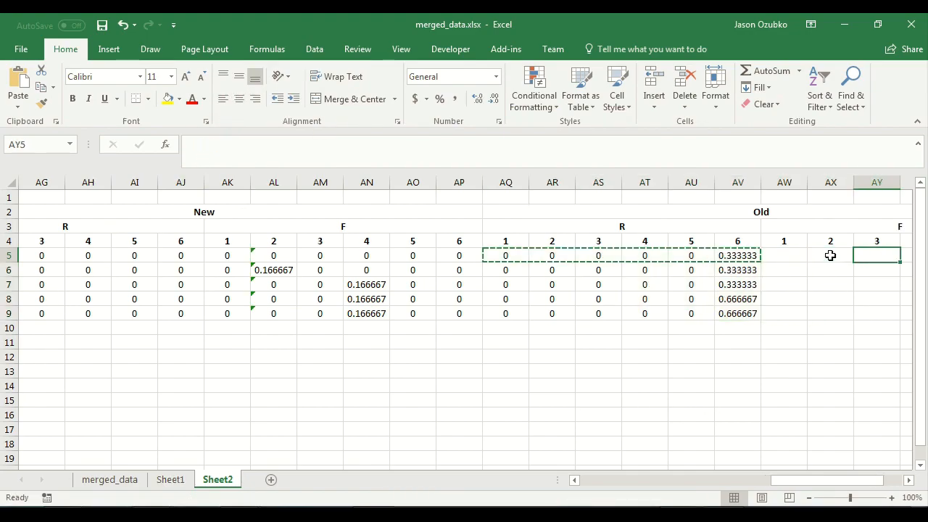
key("Left")
key("Left")
key("Left")
key("Left")
key("Left")
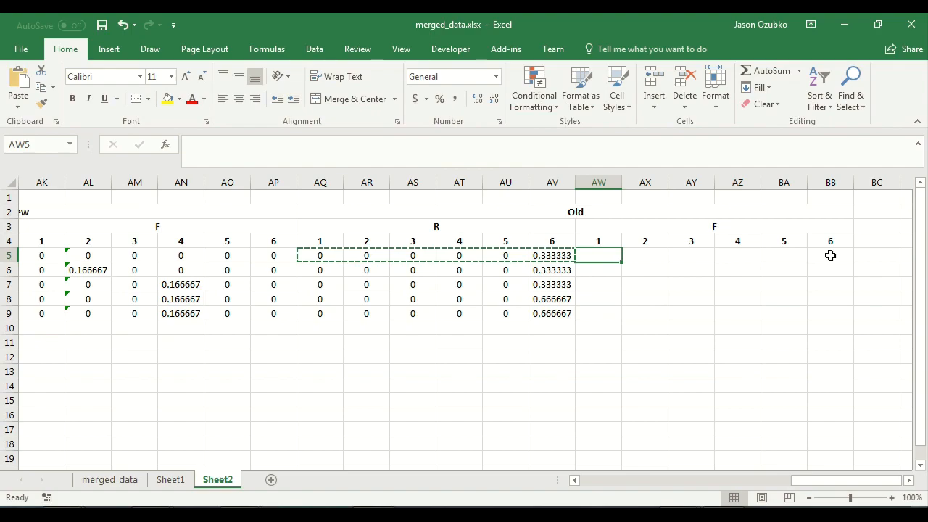
type("=")
key("Left")
key("Left")
key("Left")
key("Left")
key("Left")
key("Left")
key("Left")
key("Left")
key("Left")
key("Left")
key("Left")
key("Left")
key("Left")
key("Left")
key("Left")
key("Left")
key("Left")
key("Left")
key("Left")
key("Left")
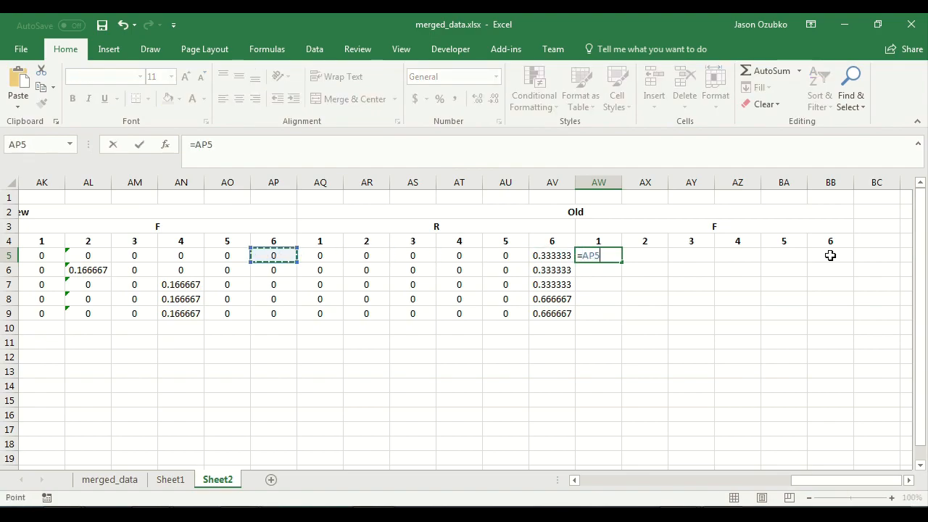
key("Left")
key("Left")
key("Left")
key("Left")
key("Left")
key("Right")
key("Right")
key("Right")
key("Right")
key("Right")
key("Right")
key("Right")
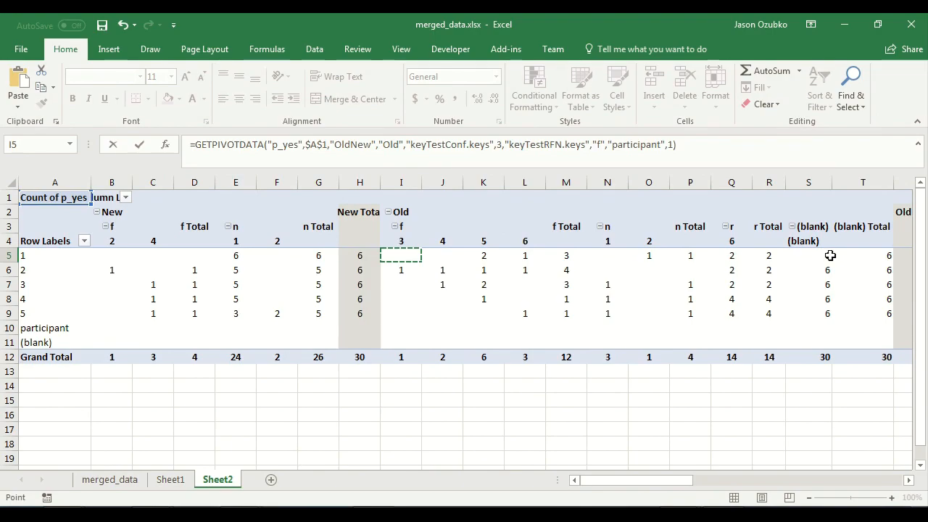
key("Escape")
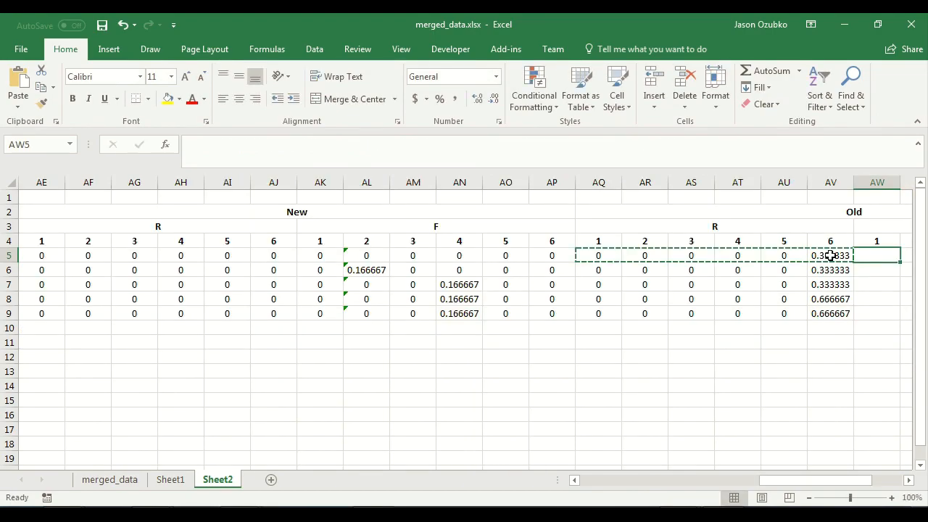
- Enter 0 in AW5 and AX5 as subject 1's Old F values for ratings 1 and 2
key("Right")
key("Left")
type("0")
key("Right")
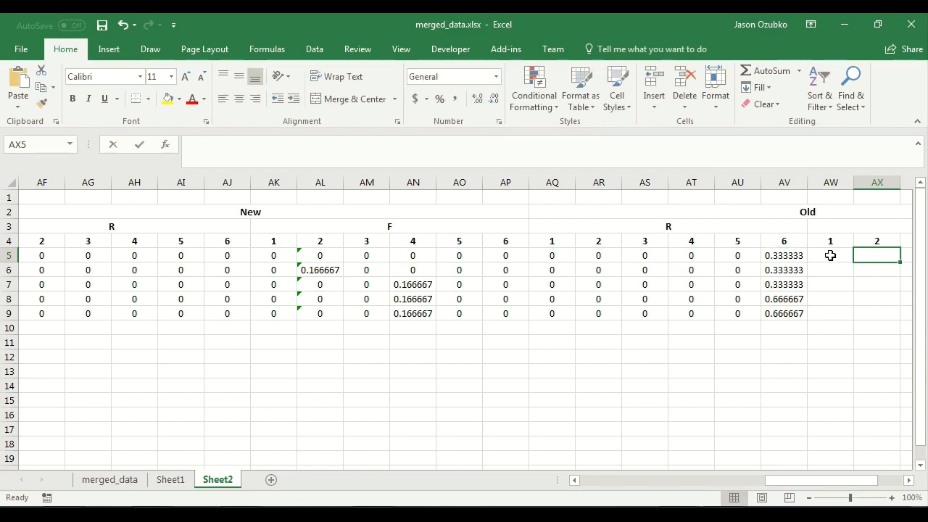
key("Right")
key("Right")
key("Right")
key("Left")
key("Left")
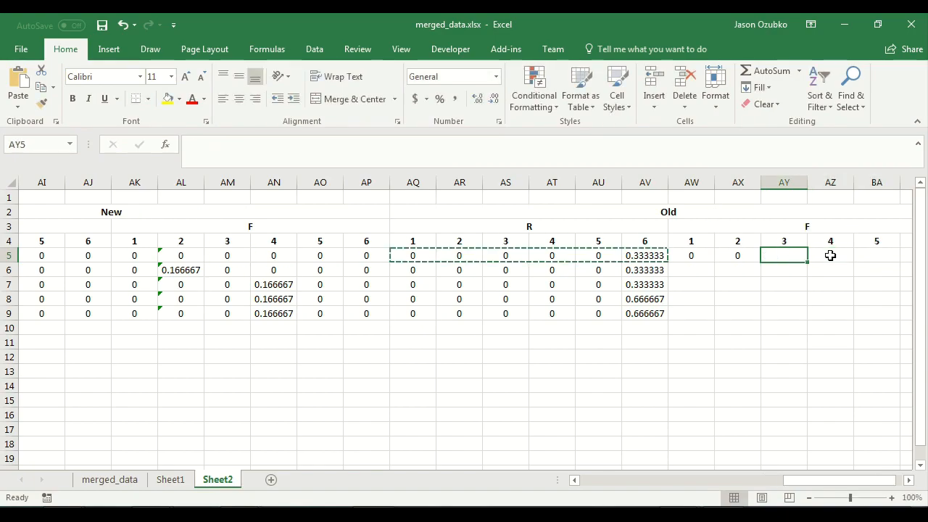
- Enter =i5/6 in AY5 to calculate subject 1's Old F proportion for rating 3
type("=i5")
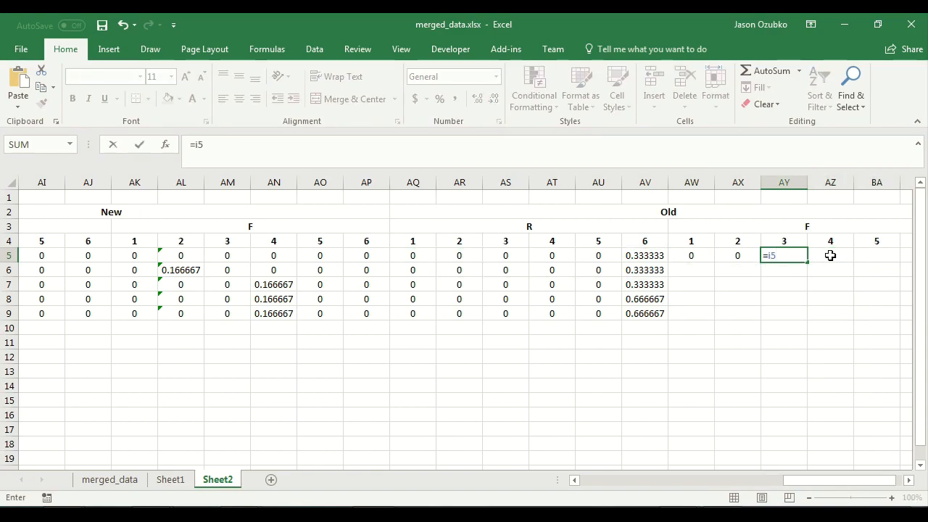
type("/6")
key("Left")
- Check the Old f column for rating 3 in the PivotTable and locate subject 1's rating 4 cell
key("Left")
key("Left")
key("Left")
key("Left")
key("Left")
key("Left")
key("Left")
key("Left")
key("Left")
key("Left")
key("Left")
key("Left")
key("Left")
key("Left")
key("Left")
key("Left")
key("Left")
key("Left")
key("Left")
key("Left")
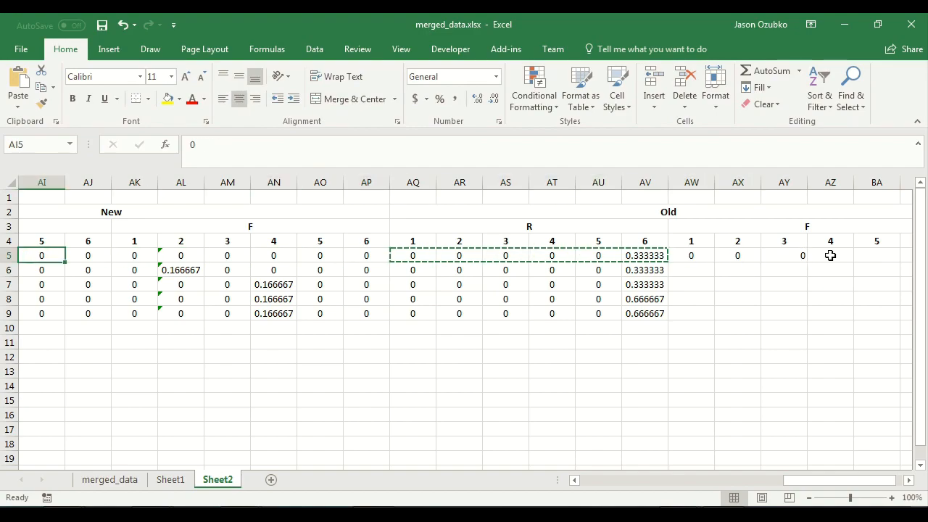
key("Left")
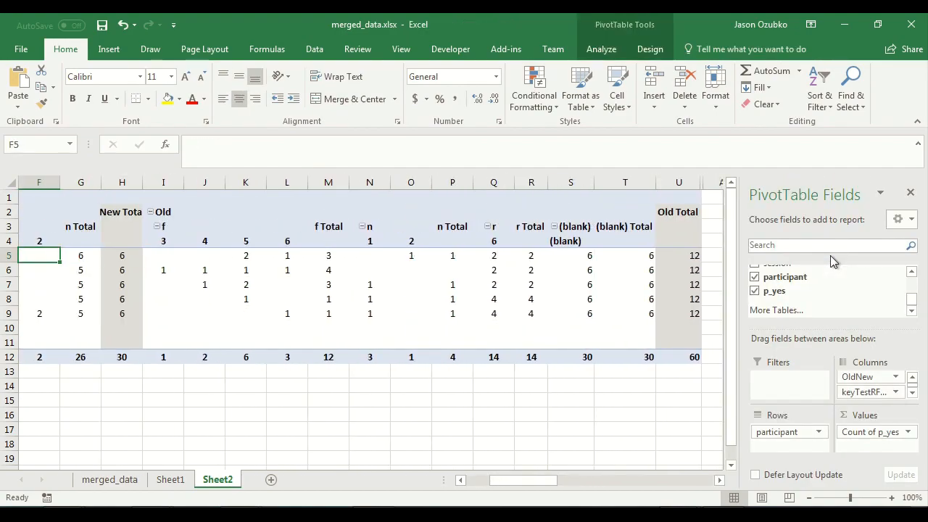
key("Right")
key("Right")
key("Right")
key("Up")
key("Up")
key("Up")
key("Down")
key("Down")
key("Down")
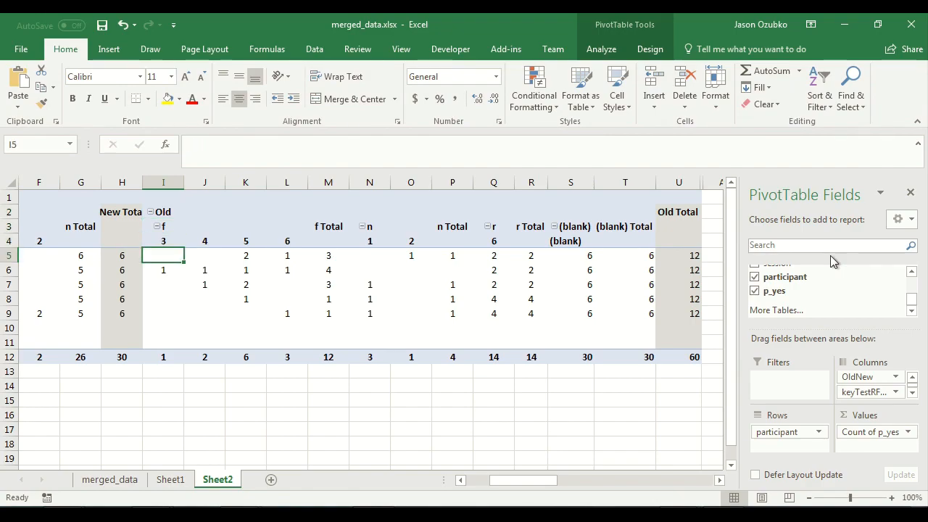
key("Right")
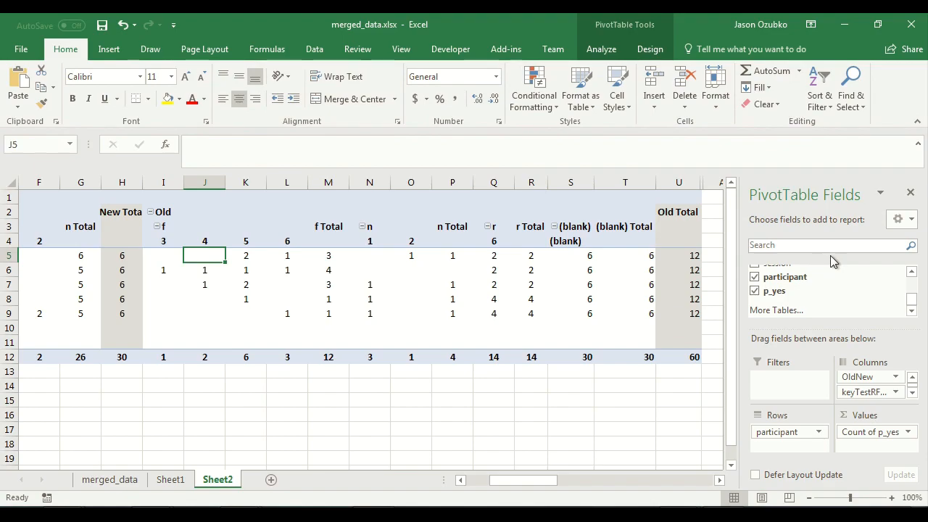
- Enter =j5/6 in AZ5 to calculate subject 1's Old F proportion for rating 4
key("Right")
key("Right")
key("Right")
key("Right")
key("Right")
key("Right")
key("Right")
key("Right")
key("Right")
key("Right")
key("Right")
key("Right")
key("Right")
key("Right")
key("Right")
key("Right")
key("Right")
key("Right")
key("Right")
key("Right")
key("Right")
key("Right")
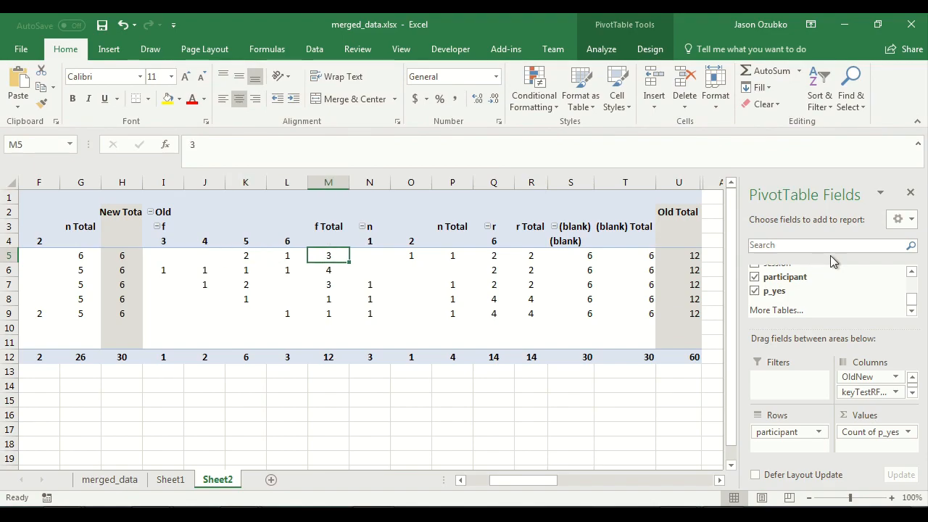
key("Right")
key("Right")
key("Right")
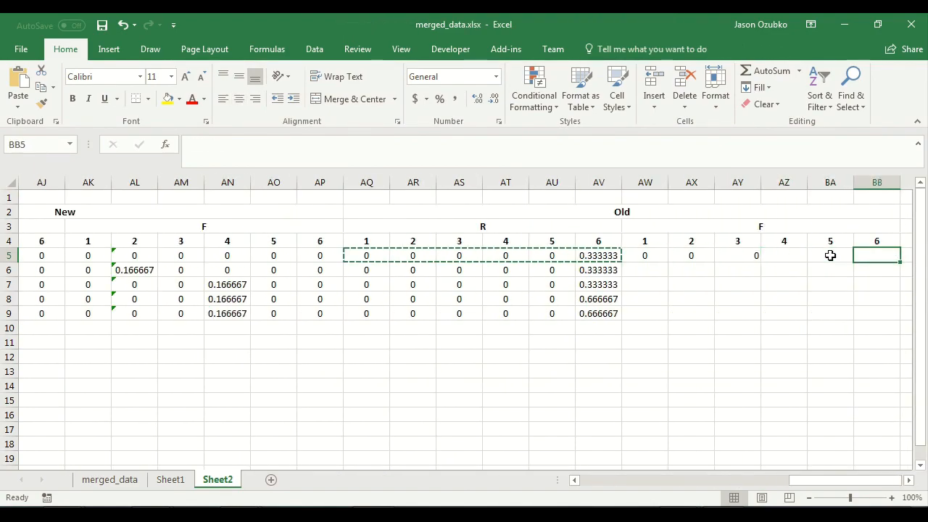
key("Left")
key("Left")
key("Left")
type("=")
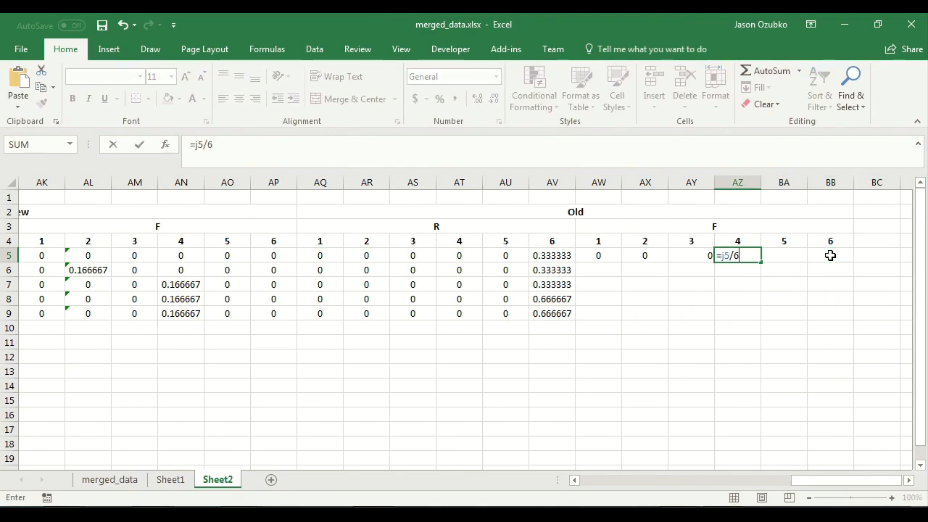
key("ctrl+Return")
- Check subject 1's Old f counts for ratings 4 to 6 in the PivotTable to identify the cells to reference
key("Left")
key("Left")
key("Left")
key("Left")
key("Left")
key("Left")
key("Left")
key("Left")
key("Left")
key("Left")
key("Left")
key("Left")
key("Left")
key("Left")
key("Left")
key("Left")
key("Left")
key("Left")
key("Left")
key("Left")
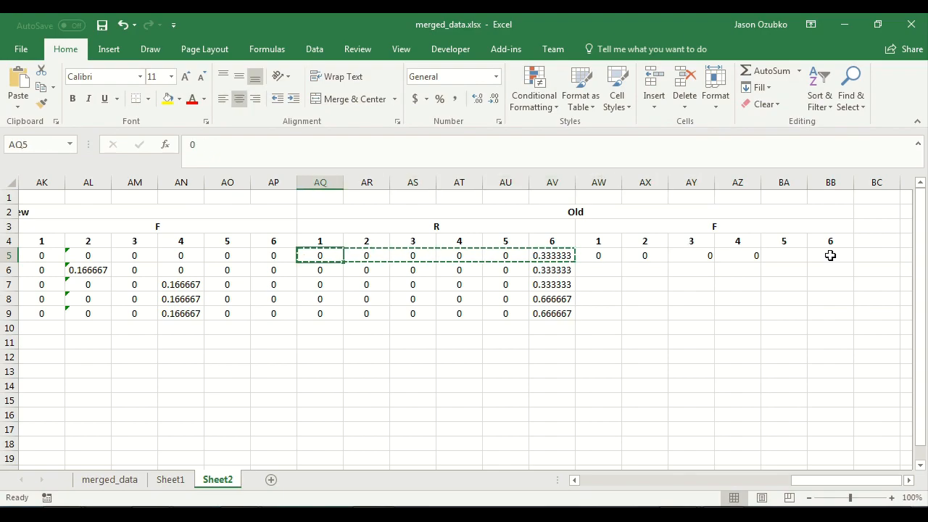
key("Left")
key("Left")
key("Left")
key("Left")
key("Left")
key("Left")
key("Left")
key("Left")
key("Left")
key("Left")
key("Left")
key("Left")
key("Left")
key("Left")
key("Right")
key("Right")
key("Right")
key("Right")
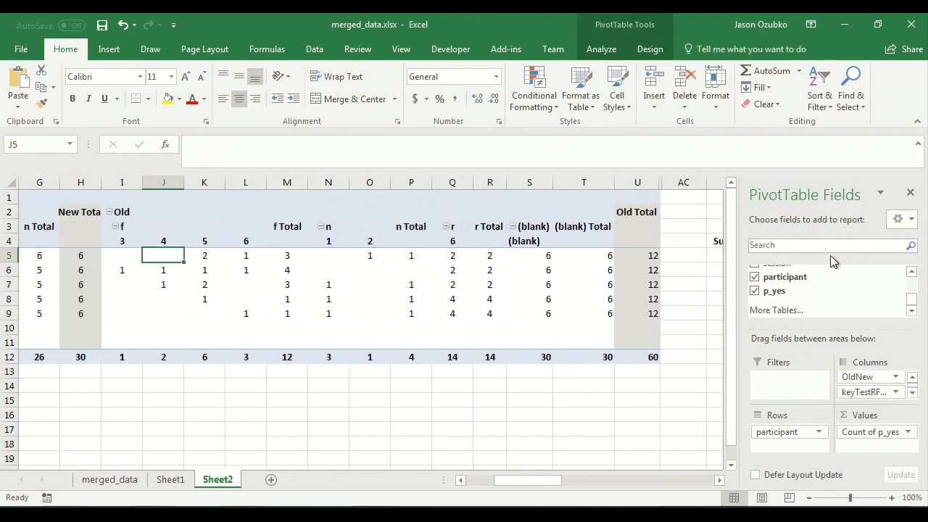
- Enter =k5/6 in BA5 to calculate subject 1's Old F proportion for rating 5
key("Right")
key("Right")
key("Right")
key("Right")
key("Right")
key("Right")
key("Right")
key("Right")
key("Right")
key("Right")
key("Right")
key("Right")
key("Right")
key("Right")
key("Right")
key("Right")
key("Right")
key("Right")
key("Right")
key("Right")
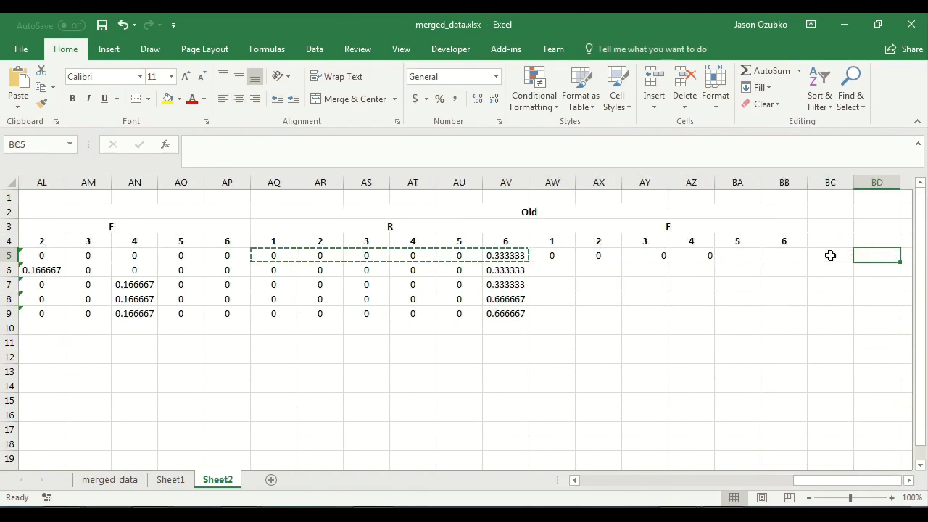
key("Left")
key("Left")
type("=k6")
key("BackSpace")
type("5/6")
key("Tab")
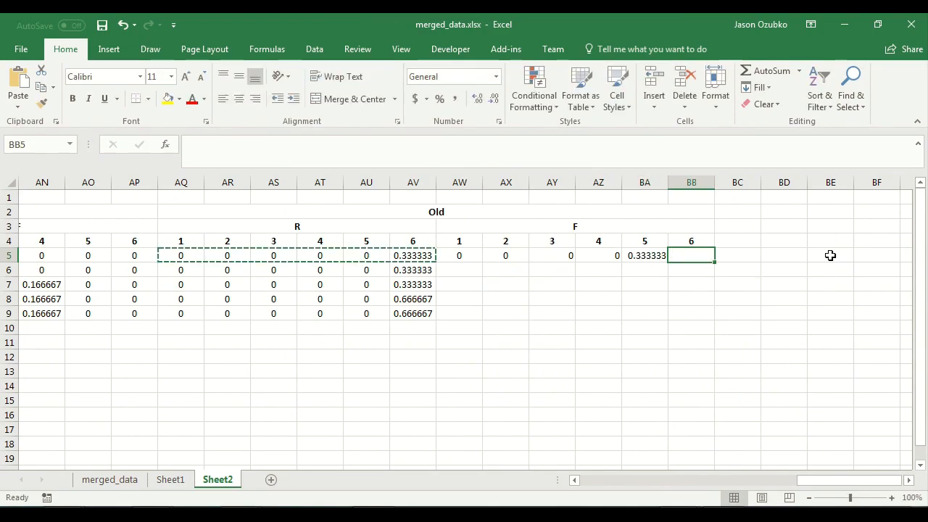
- Enter =l5/6 in BB5 to calculate subject 1's Old F proportion for rating 6
type("=l5/")
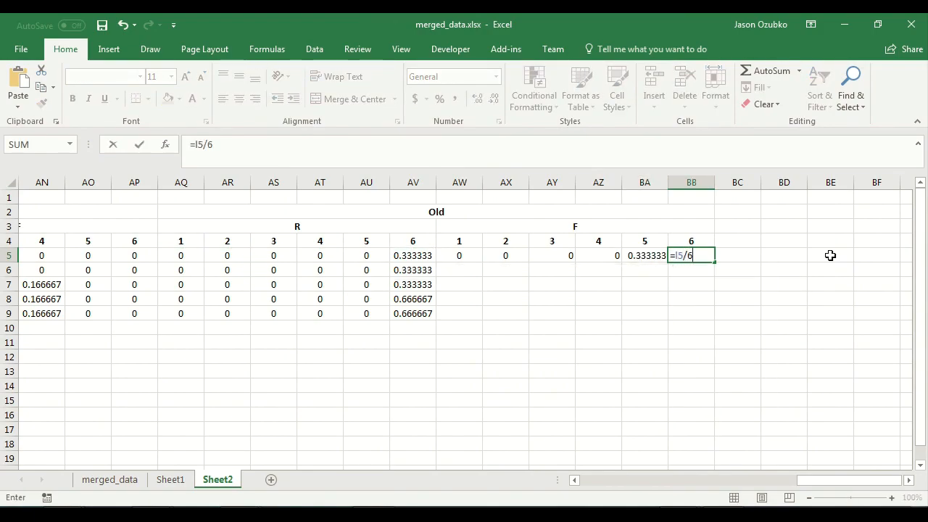
type("6")
key("Return")
- Copy subject 1's Old F values in AW5:BB5 down to the other subjects in rows 6 to 9
key("Up")
key("shift+Left")
key("shift+Left")
key("shift+Left")
key("shift+Left")
key("shift+Left")
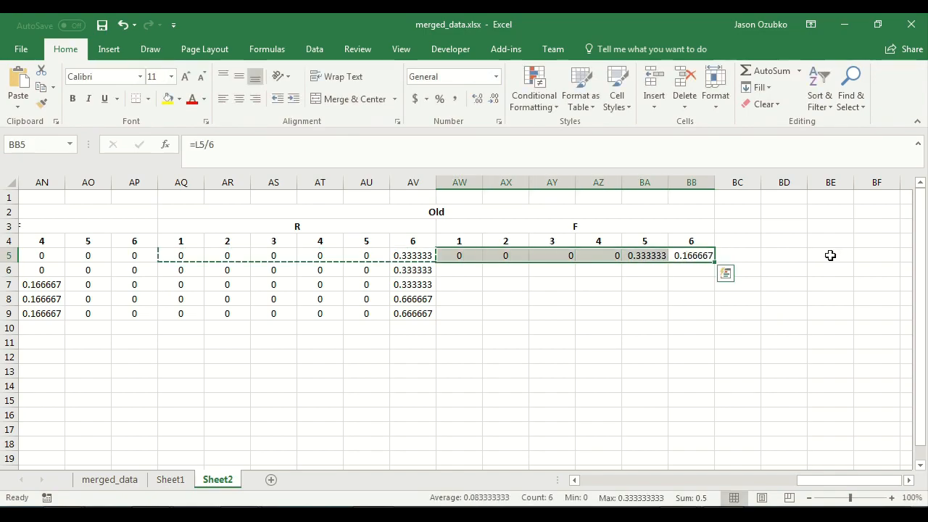
key("ctrl+c")
key("shift+Down")
key("shift+Down")
key("shift+Down")
key("shift+Down")
key("ctrl+v")
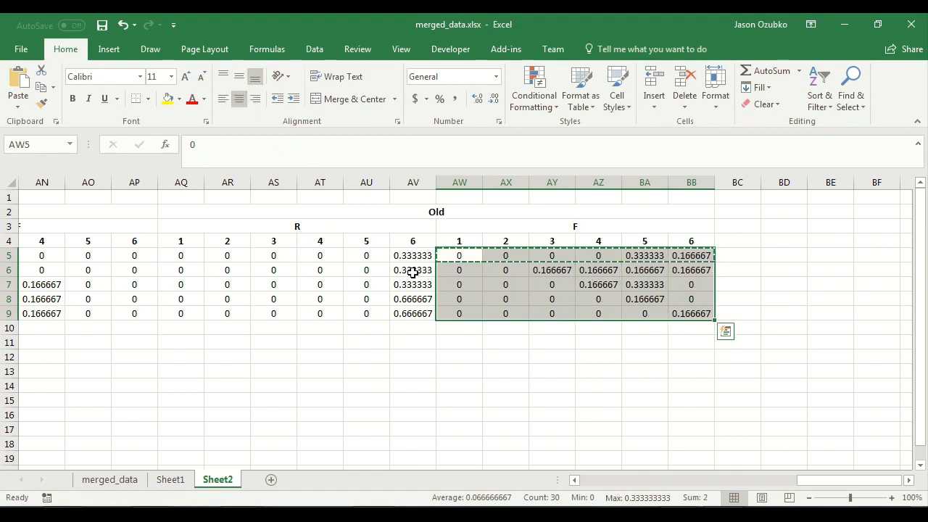
- Review the filled proportion table from the Old section back to the New section
left_click(490, 351)
key("Up")
key("Left")
key("Left")
key("Left")
key("Left")
key("Left")
key("Left")
key("Left")
key("Left")
key("Left")
key("Left")
key("Left")
key("Left")
key("Left")
key("Left")
key("Left")
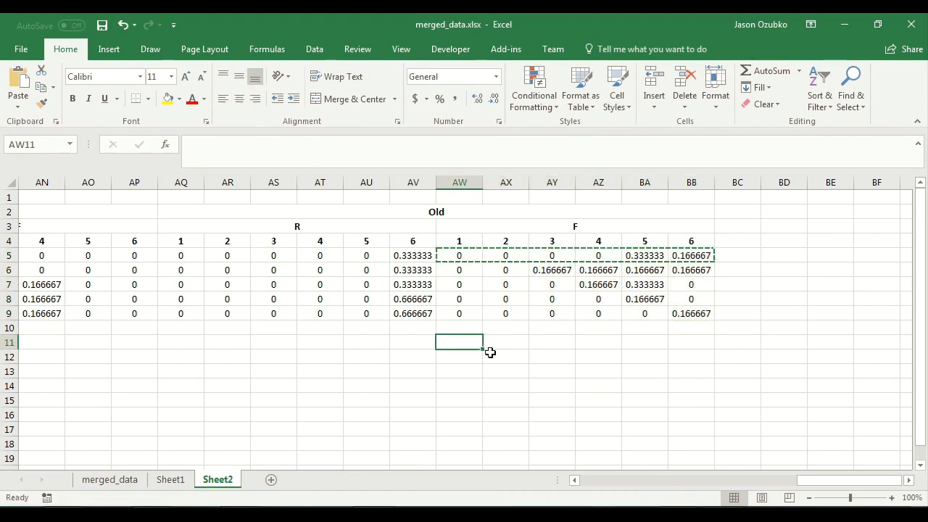
- Enter an AVERAGE formula for BB5:BB9 in BB11 to average the subjects' Old F proportions at rating 6
key("Right")
key("Right")
key("Right")
key("Right")
key("Right")
key("Right")
key("Right")
key("Right")
key("Right")
key("Right")
key("Right")
key("Right")
key("Right")
key("Right")
key("Right")
key("Right")
key("Right")
key("Right")
key("Right")
key("Right")
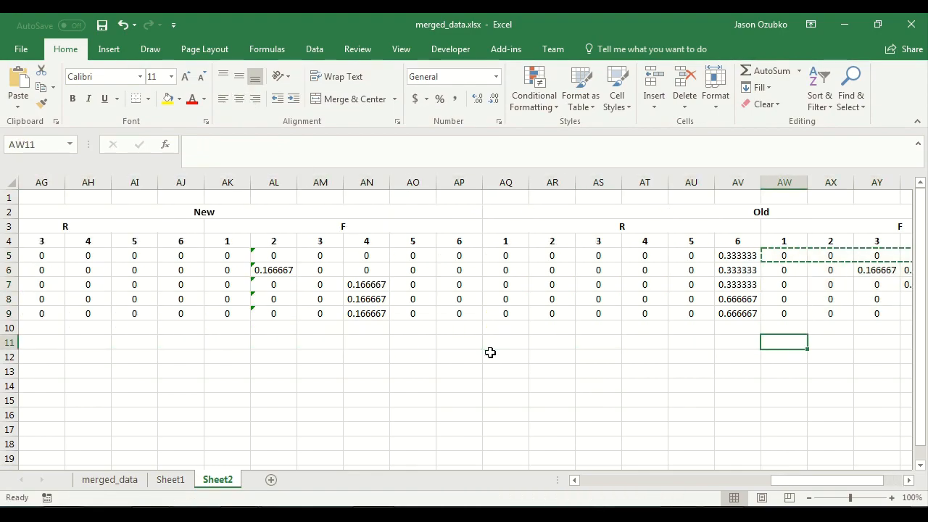
key("Left")
type("=average(")
key("Up")
key("Up")
key("shift+Up")
key("shift+Up")
key("shift+Up")
key("shift+Up")
key("Return")
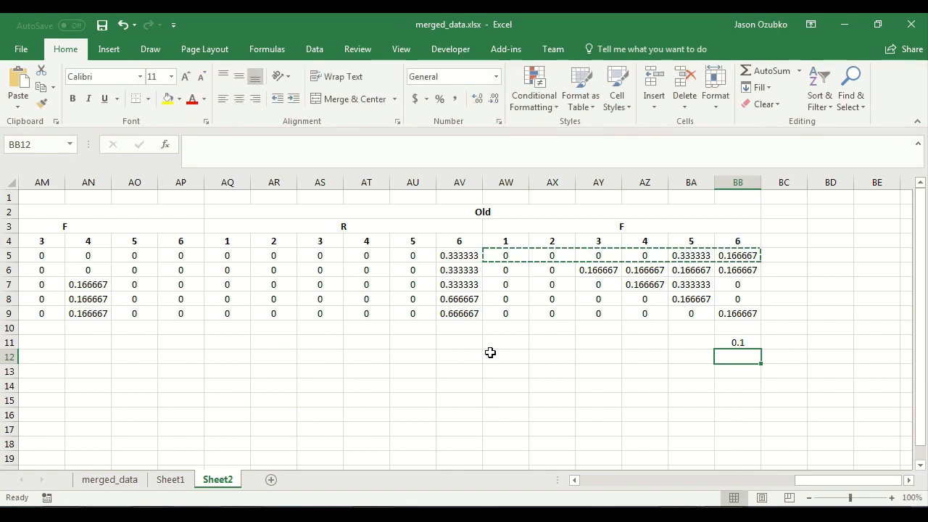
- Copy the average formula from BB11 into BA11 through AW11 for the remaining Old F ratings
key("Up")
key("ctrl+c")
key("Left")
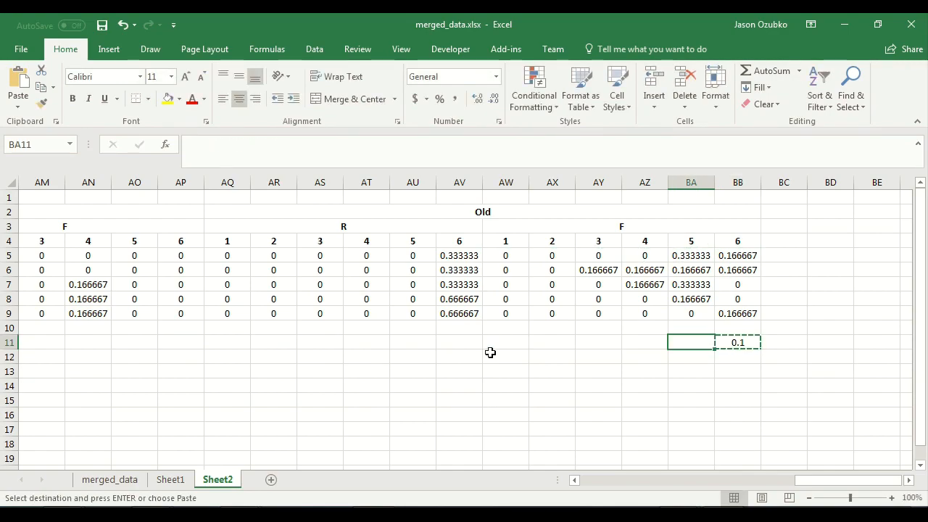
key("ctrl+v")
key("Left")
key("ctrl+v")
key("Left")
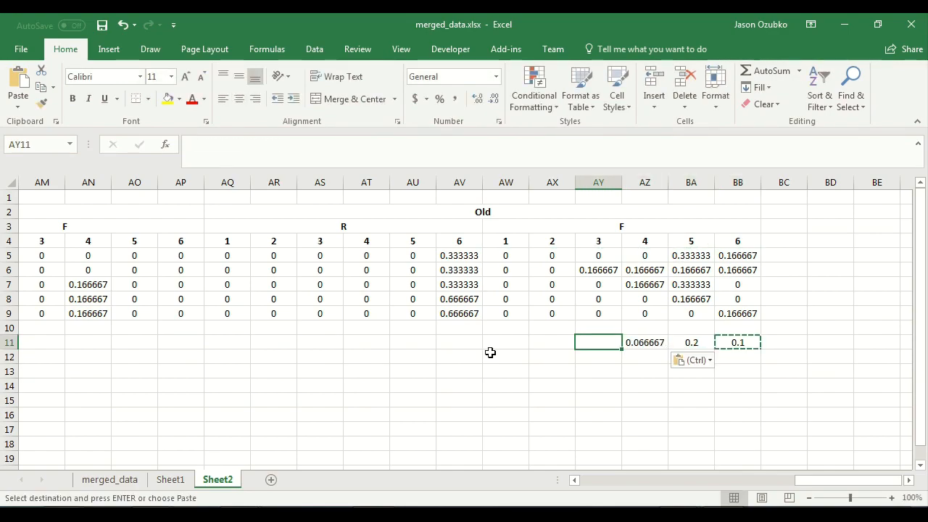
key("ctrl+v")
key("Left")
key("ctrl+v")
key("Left")
key("ctrl+v")
key("Left")
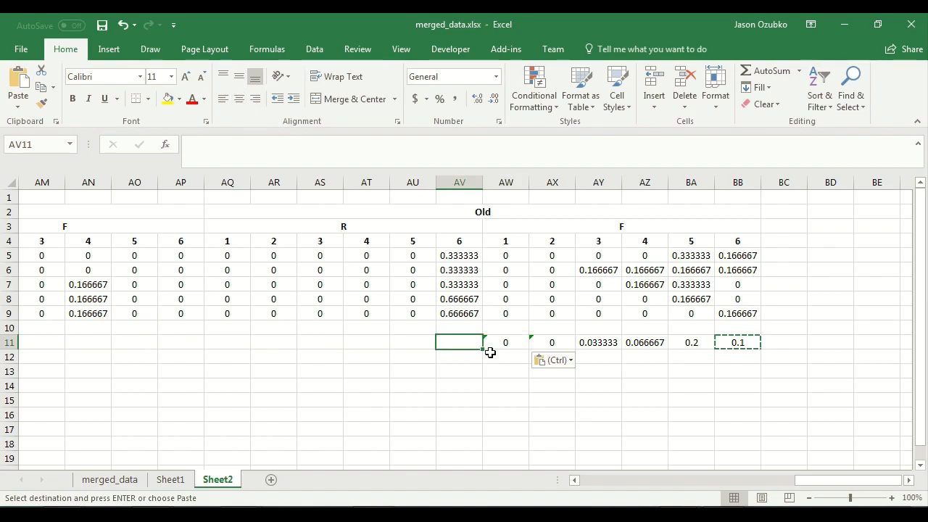
- Paste the copied average formula into AV11 through AQ11 to average the Old R proportions for every rating
key("ctrl+v")
key("Left")
key("ctrl+v")
key("Left")
key("ctrl+v")
key("Left")
key("ctrl+v")
key("Left")
key("ctrl+v")
key("Left")
key("ctrl+v")
- Paste the average formula into AP11 through AK11 to average the New F proportions for every rating
key("Left")
key("ctrl+v")
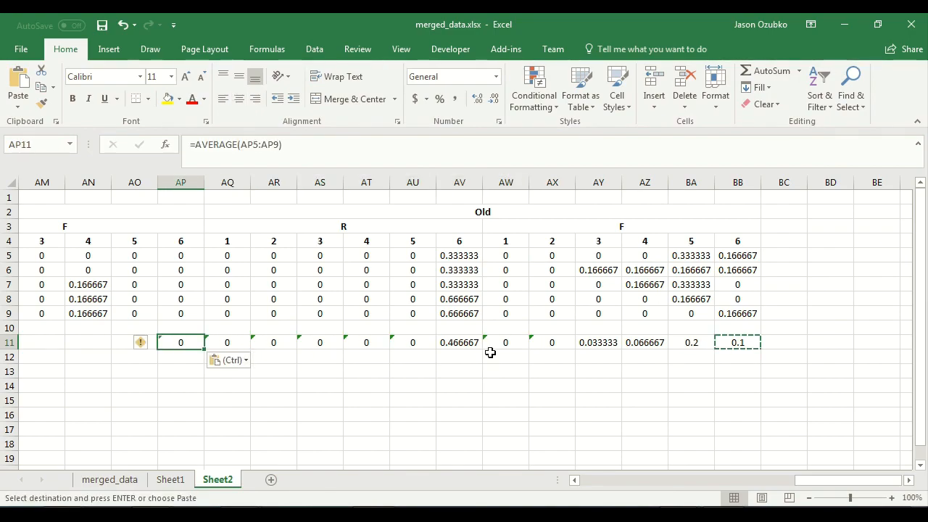
key("Left")
key("ctrl+v")
key("Left")
key("ctrl+v")
key("Left")
key("ctrl+v")
key("Left")
key("ctrl+v")
key("Left")
key("ctrl+v")
- Paste the average formula into AJ11 through AE11 to average the New R proportions for every rating
key("Left")
key("ctrl+v")
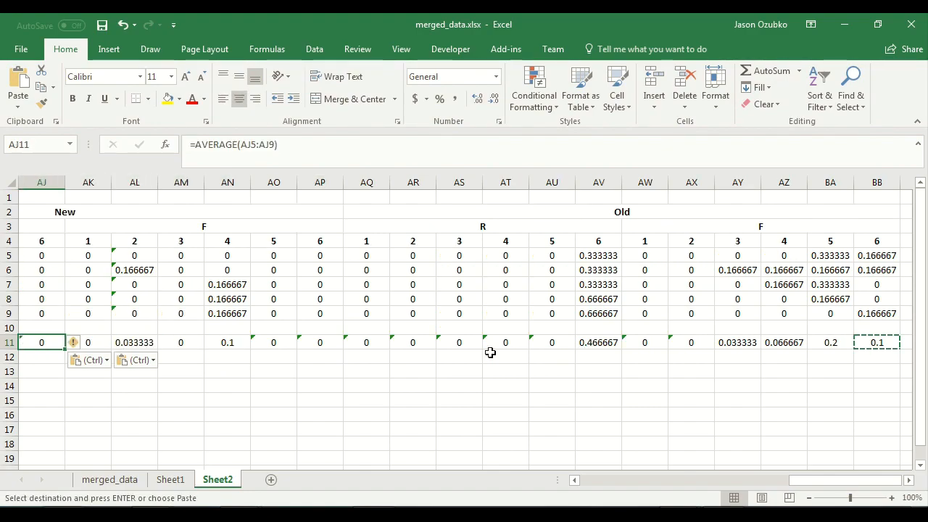
key("Left")
key("ctrl+v")
key("Left")
key("ctrl+v")
key("Left")
key("ctrl+v")
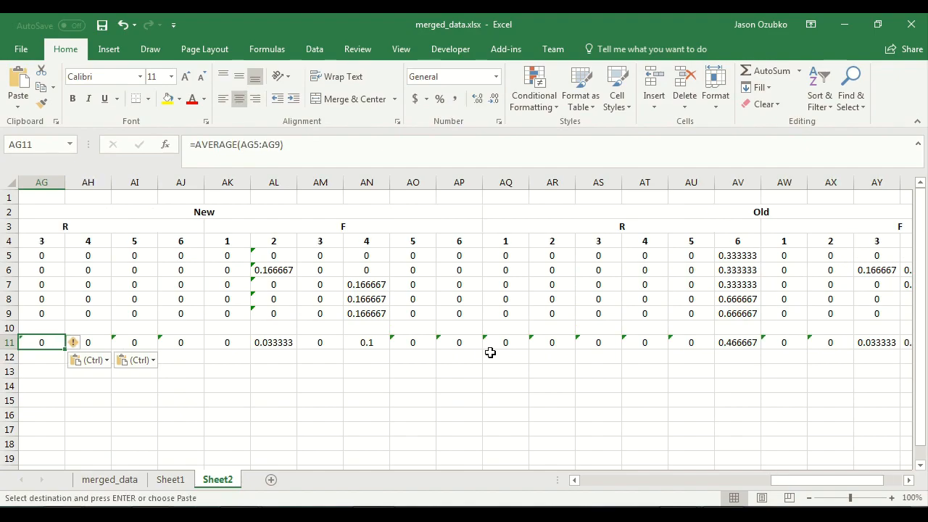
key("Left")
key("ctrl+v")
key("Left")
key("ctrl+v")
- Label the averages row "Mean" in AD11
key("Left")
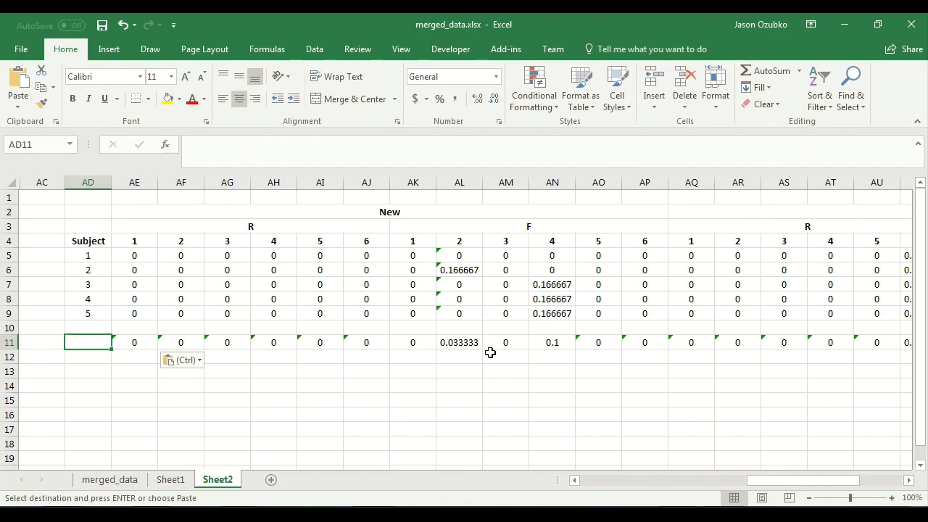
type("Mean")
key("ctrl+Return")
- Format the averages in AE11:BB11 as Number with two decimal places
key("Right")
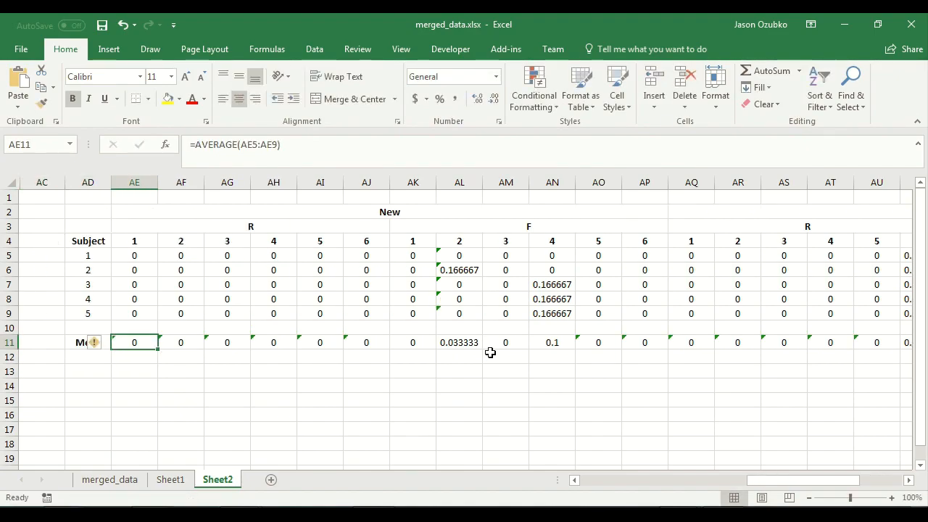
key("shift+Right")
key("shift+Right")
key("shift+Right")
key("shift+Right")
key("shift+Right")
key("shift+Right")
key("shift+Right")
key("shift+Right")
key("shift+Right")
key("shift+Right")
key("shift+Right")
key("shift+Right")
key("shift+Right")
key("shift+Right")
key("shift+Right")
key("shift+Right")
key("shift+Right")
key("shift+Right")
key("shift+Right")
key("shift+Right")
key("shift+Right")
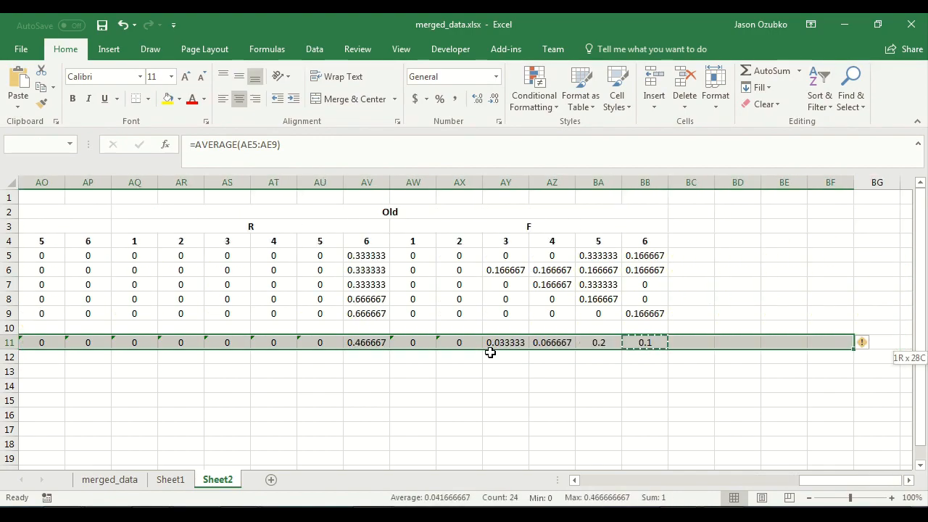
key("shift+Left")
key("ctrl+v")
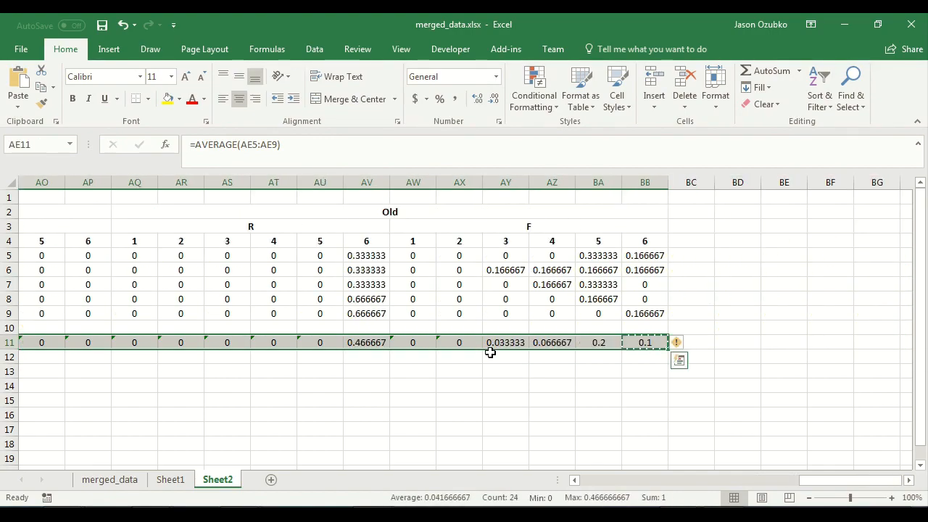
right_click(646, 343)
left_click(656, 284)
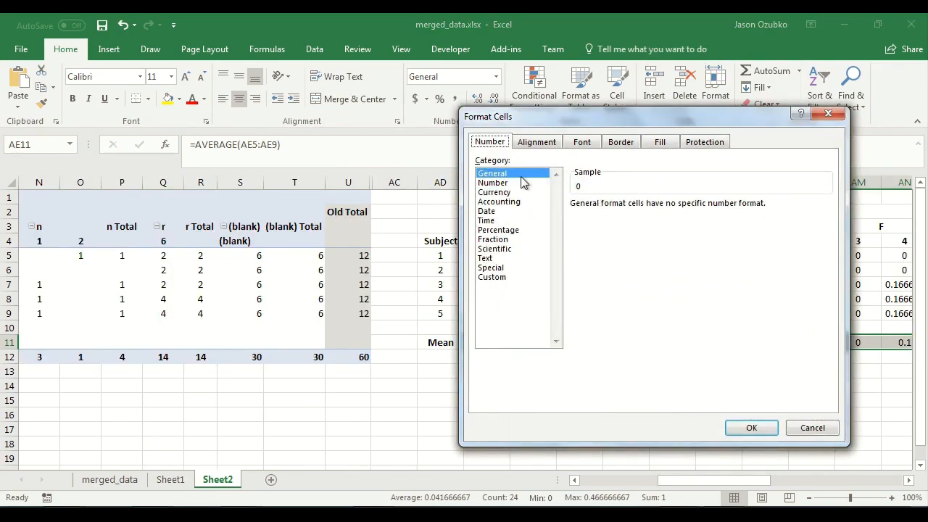
left_click(484, 183)
left_click(754, 427)
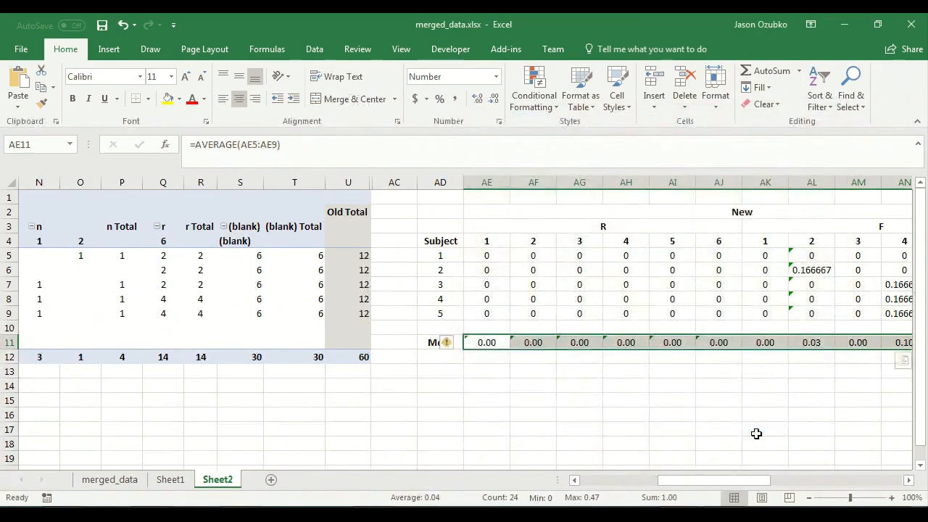
- Insert an empty clustered column chart and place it below the averages row under the Old section
left_click(607, 367)
left_click_drag(746, 485, 899, 499)
left_click(363, 364)
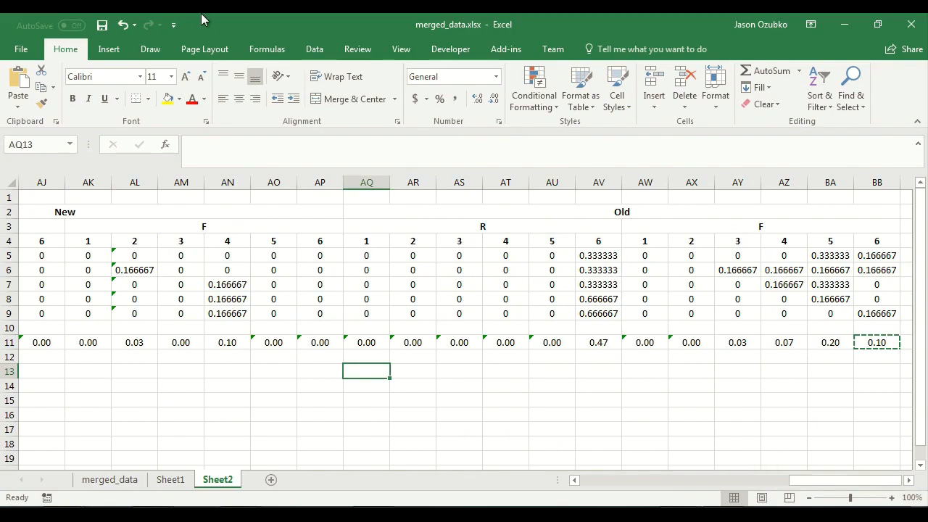
left_click(114, 49)
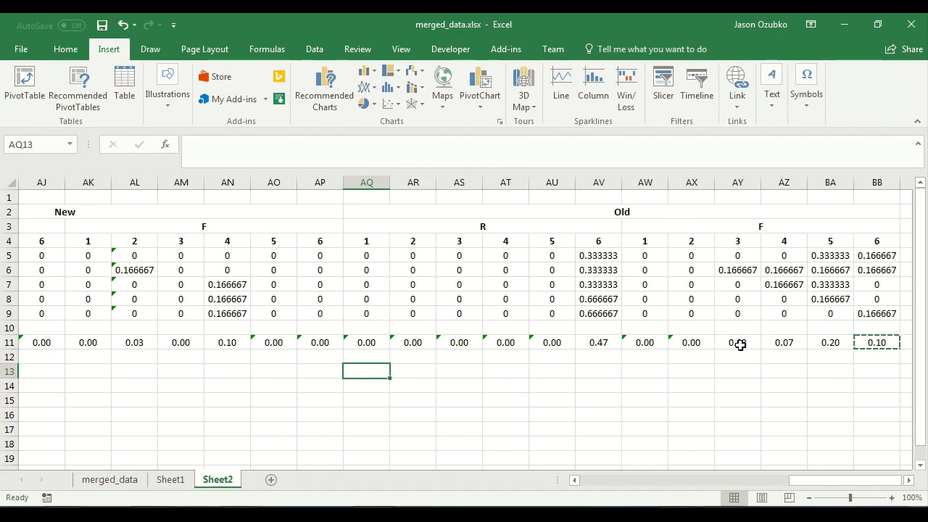
left_click(364, 71)
left_click(377, 112)
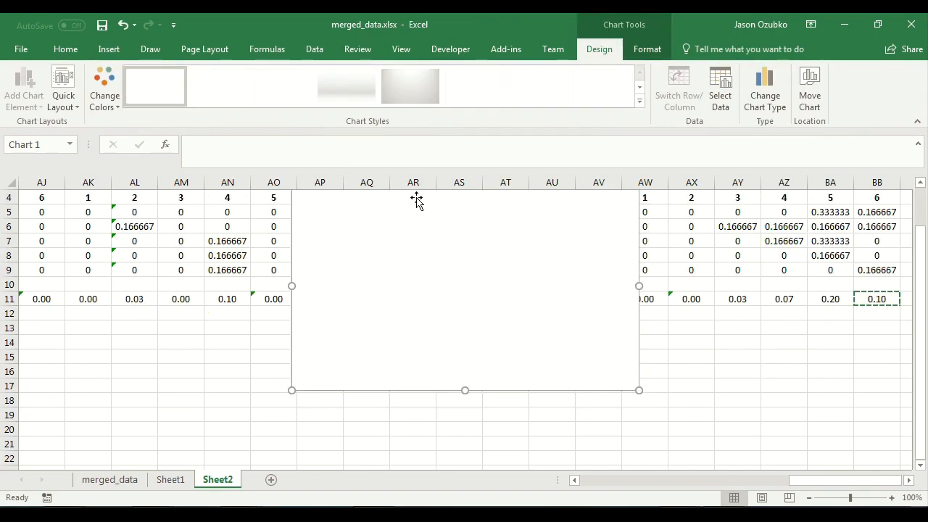
left_click_drag(336, 240, 495, 375)
scroll(474, 353, "down", 2)
scroll(473, 353, "down", 1)
scroll(474, 357, "up", 1)
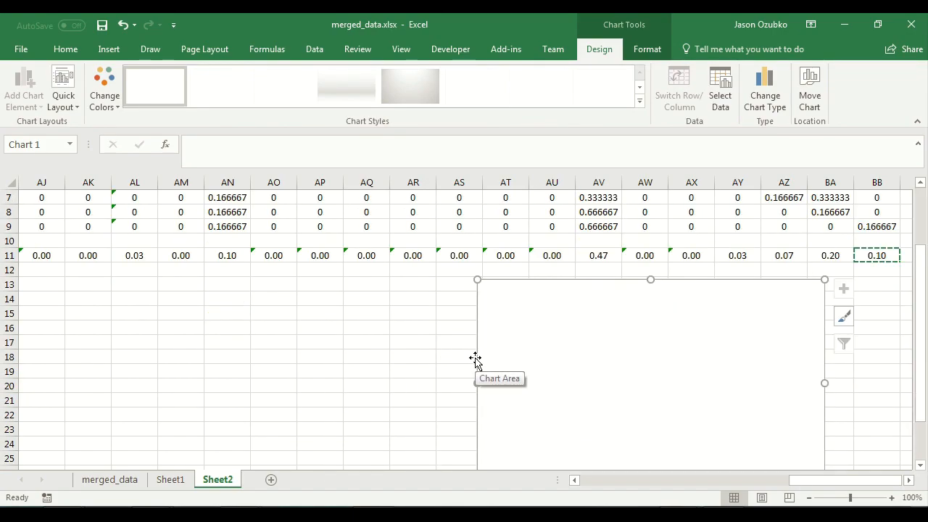
left_click_drag(553, 311, 452, 321)
- Add a chart series named "old p(r)" that takes its values from the Old R averages in AQ11:AV11
right_click(453, 324)
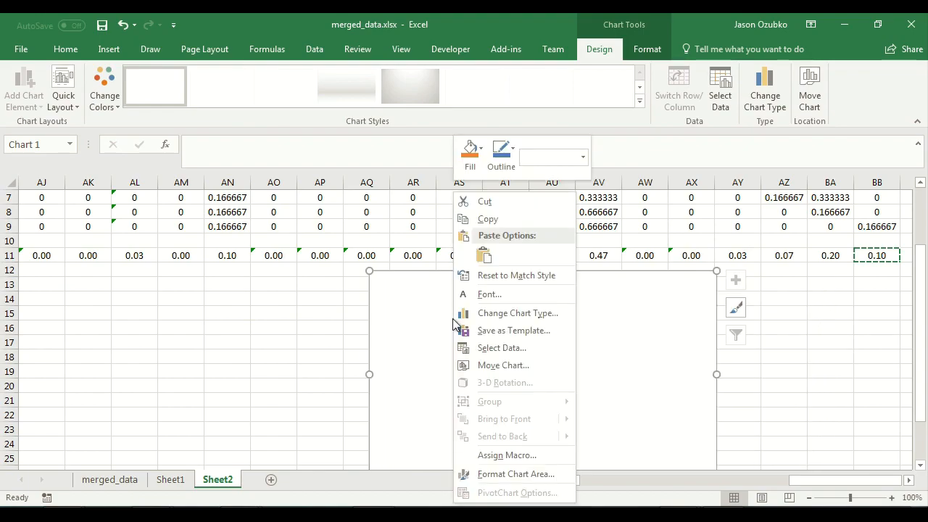
left_click(493, 349)
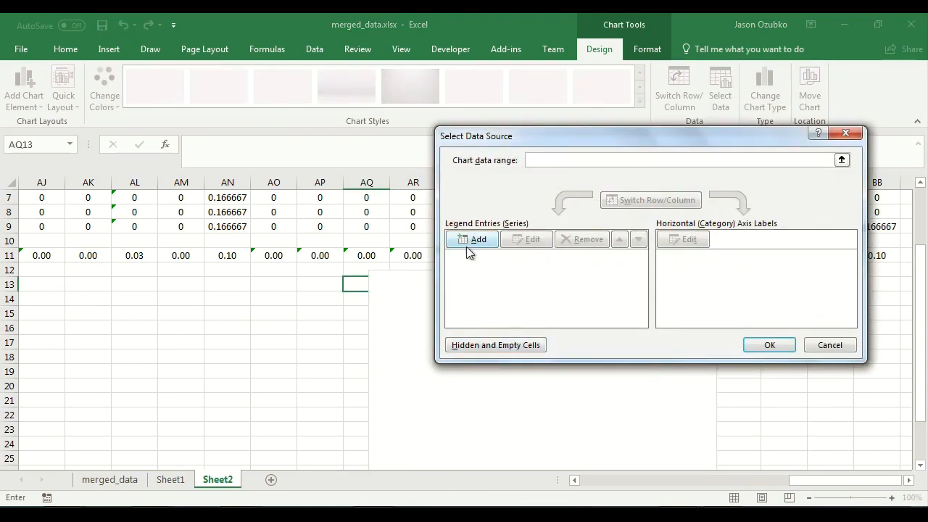
left_click(471, 239)
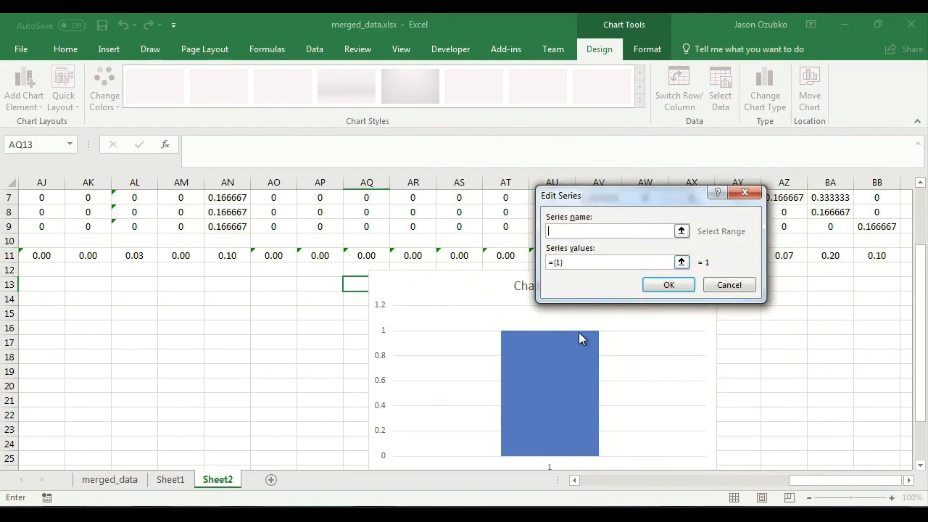
scroll(583, 338, "up", 2)
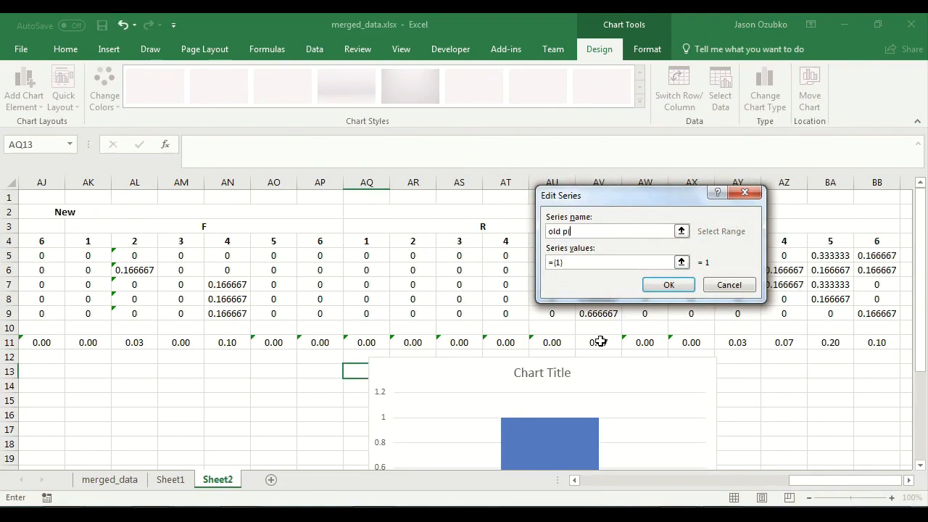
key("Tab")
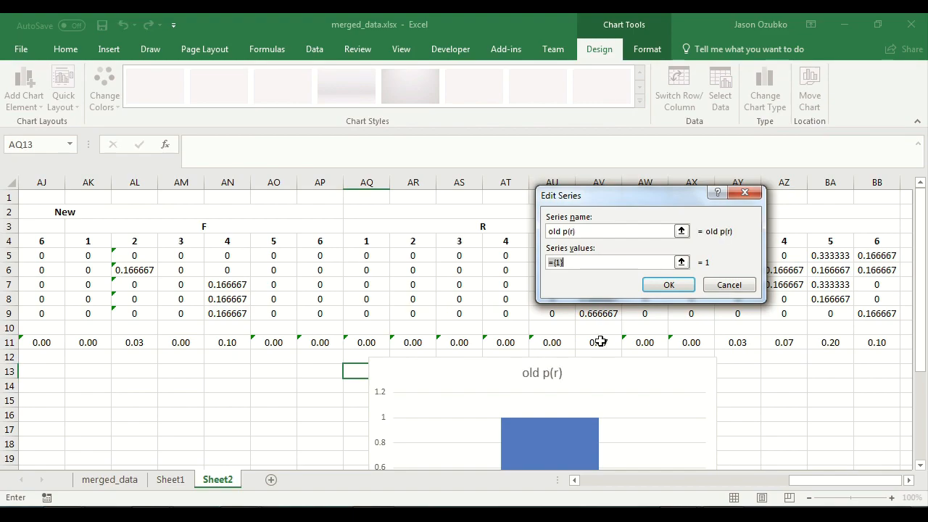
left_click_drag(664, 197, 500, 136)
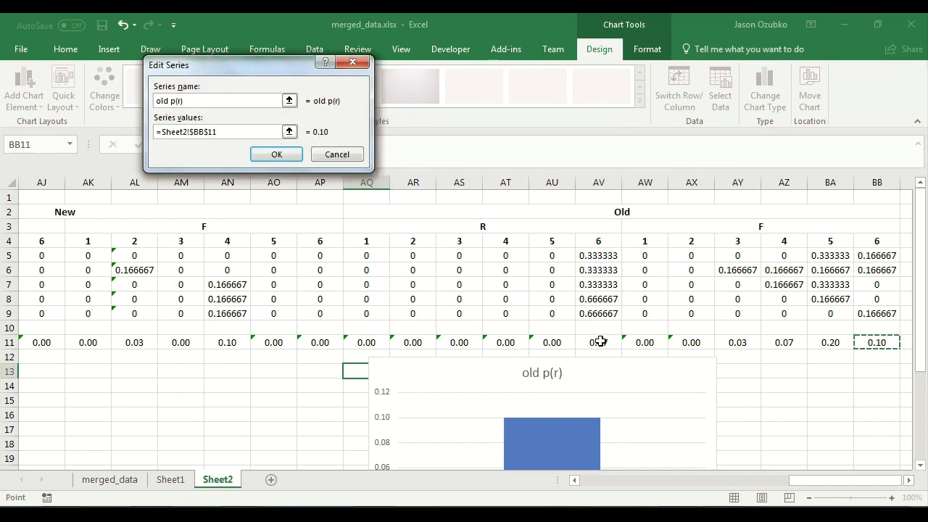
left_click_drag(601, 341, 378, 339)
left_click(276, 154)
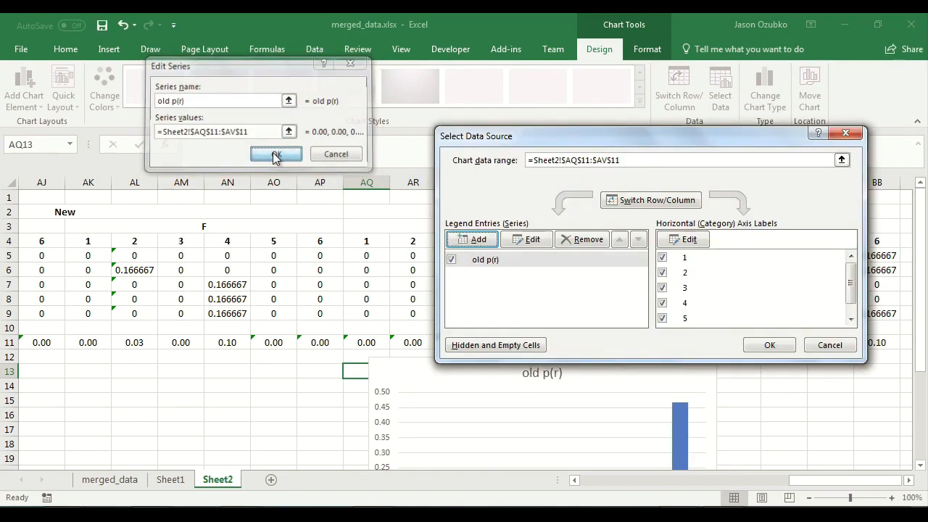
- Add a second chart series named "old p(f)" with the Old F averages in AW11:BB11 and apply the data source
left_click(471, 239)
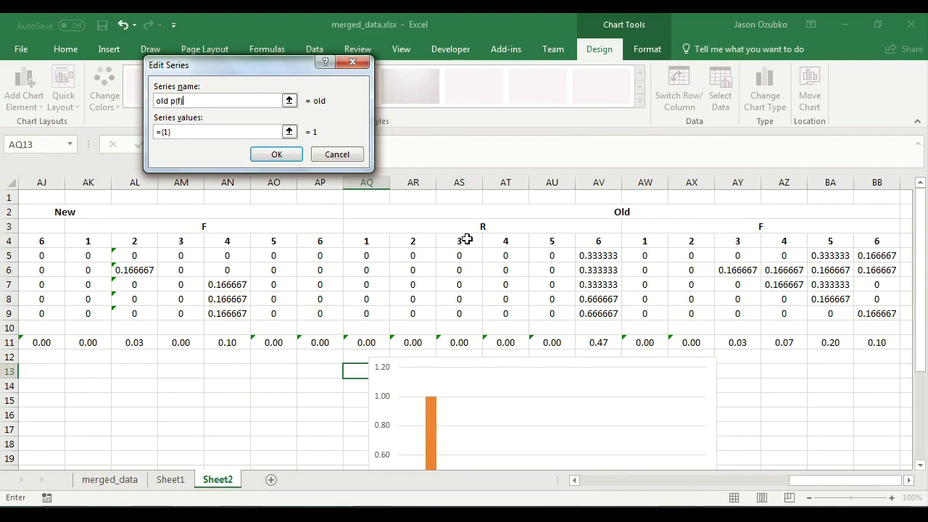
key("Tab")
left_click_drag(884, 344, 646, 342)
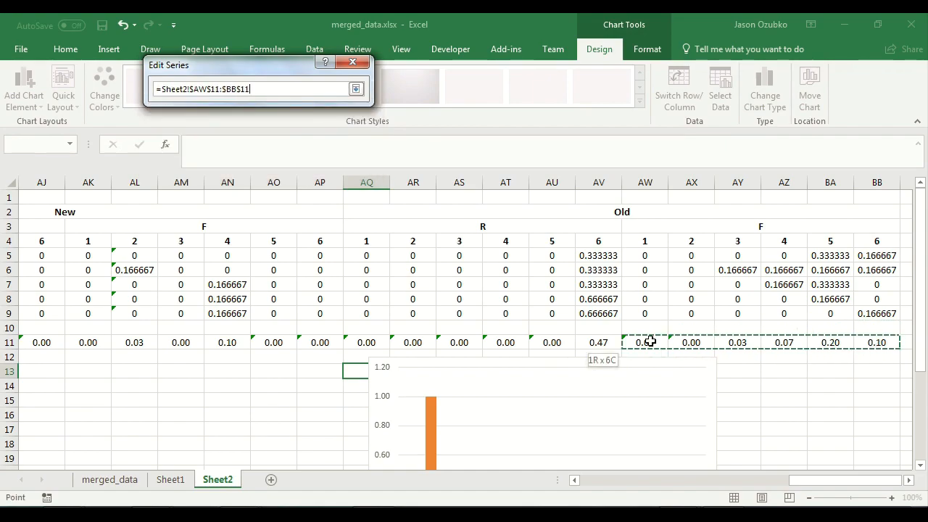
left_click(275, 154)
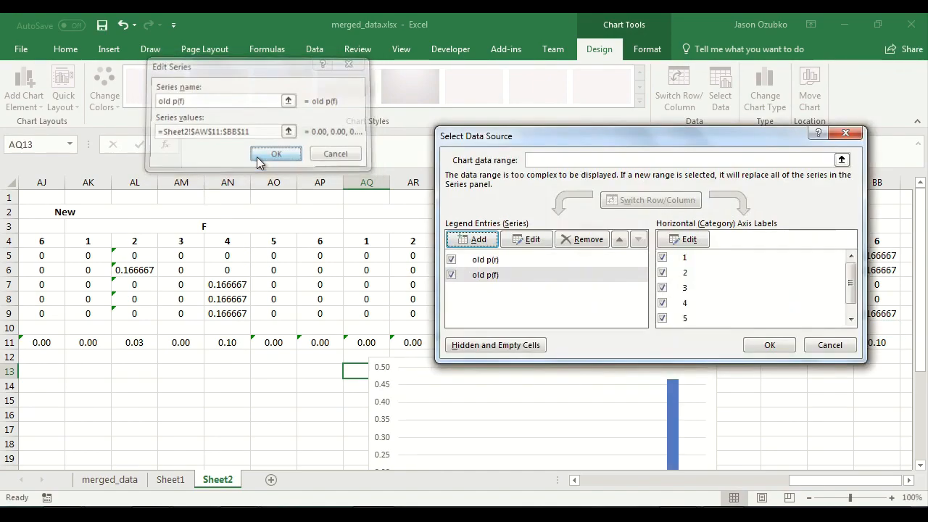
left_click(769, 344)
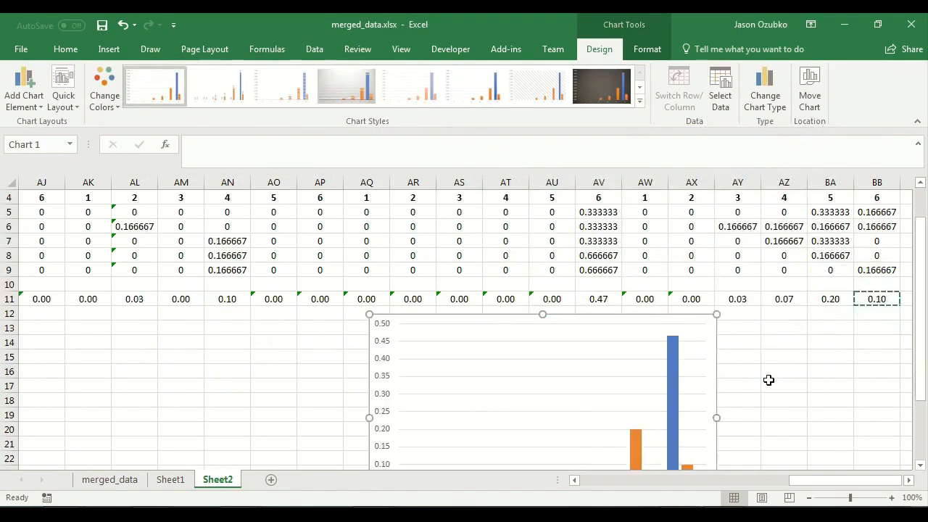
- Move the chart so it starts around AP13 and add a legend to it
scroll(770, 380, "down", 4)
scroll(770, 380, "up", 2)
scroll(770, 385, "down", 1)
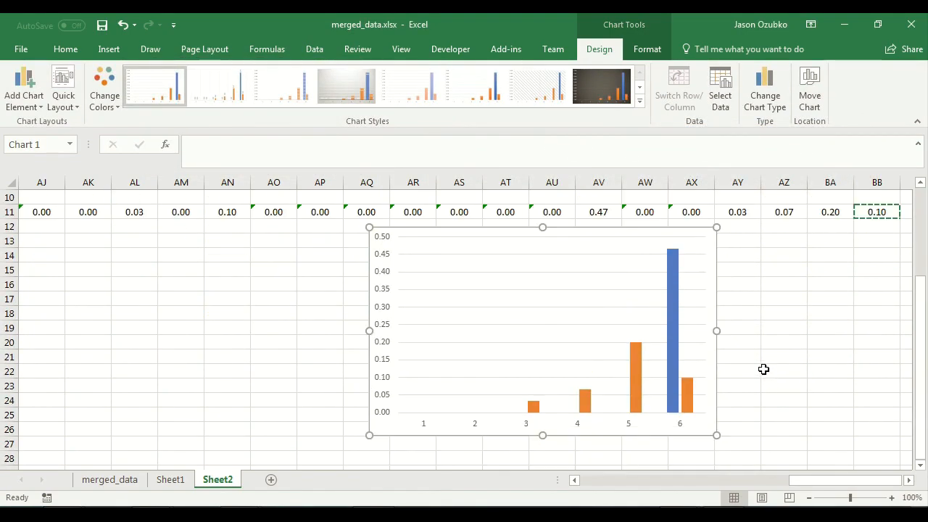
mouse_move(651, 229)
left_mouse_down()
mouse_move(628, 244)
mouse_move(595, 240)
left_mouse_up()
left_click(679, 247)
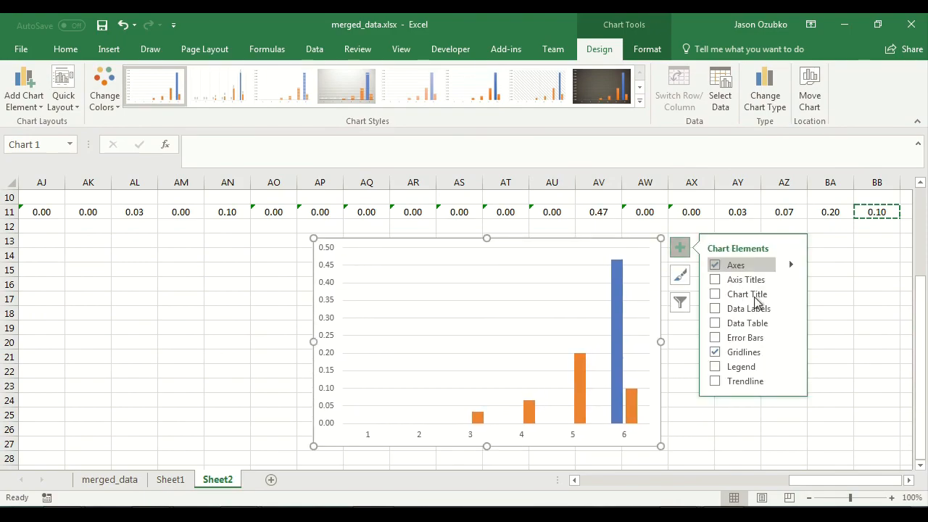
left_click(754, 370)
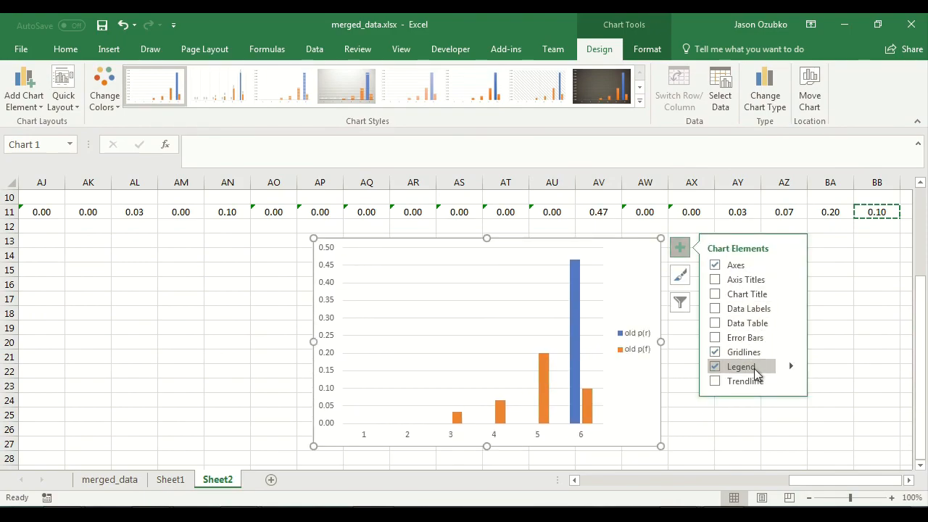
left_click(782, 437)
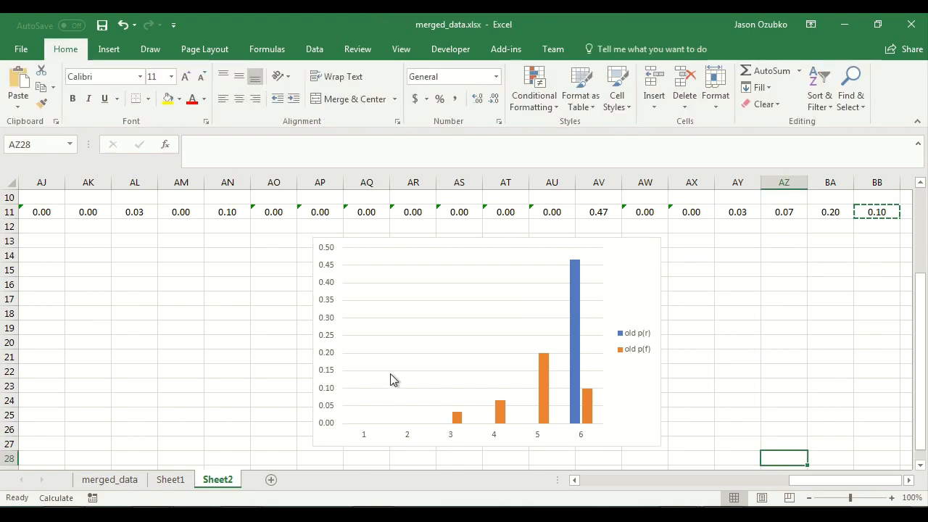
- Add axis titles to the chart, naming the vertical axis "probability" and the horizontal axis "confidence level"
left_click(319, 323)
left_click(681, 247)
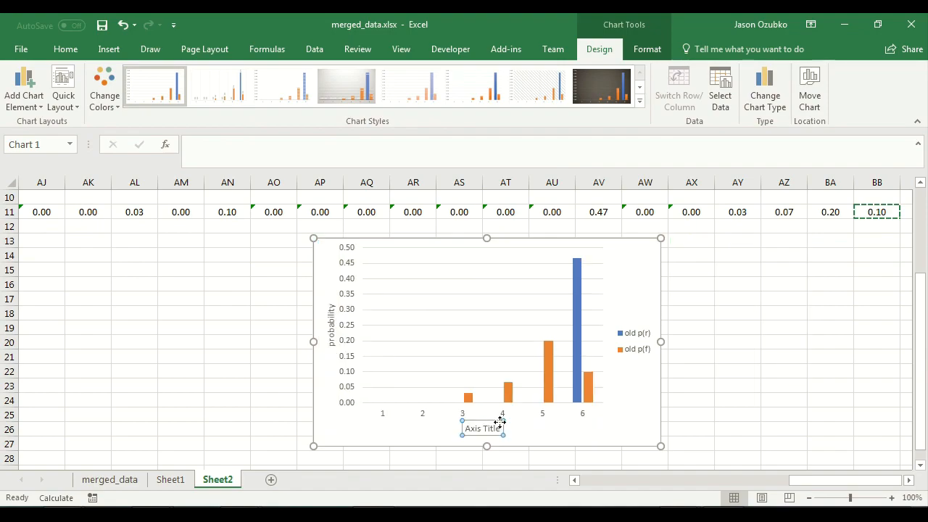
triple_click(500, 421)
type("confidence level")
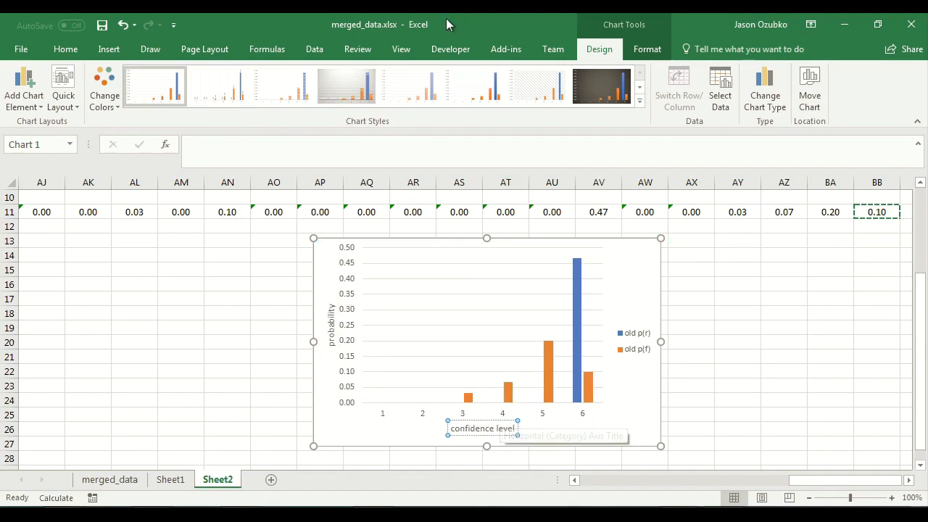
left_click(737, 253)
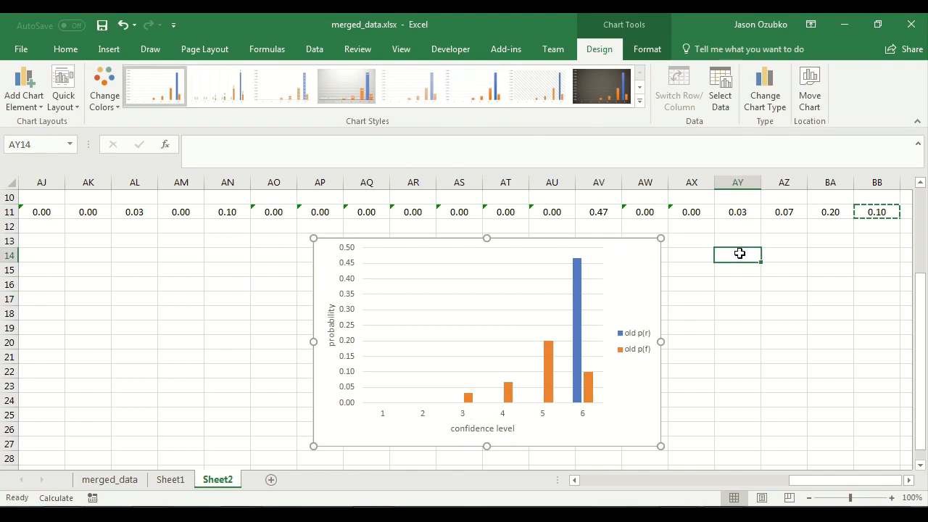
- Shift the chart slightly so it sits directly beneath the averages row
scroll(737, 253, "up", 3)
scroll(737, 253, "down", 3)
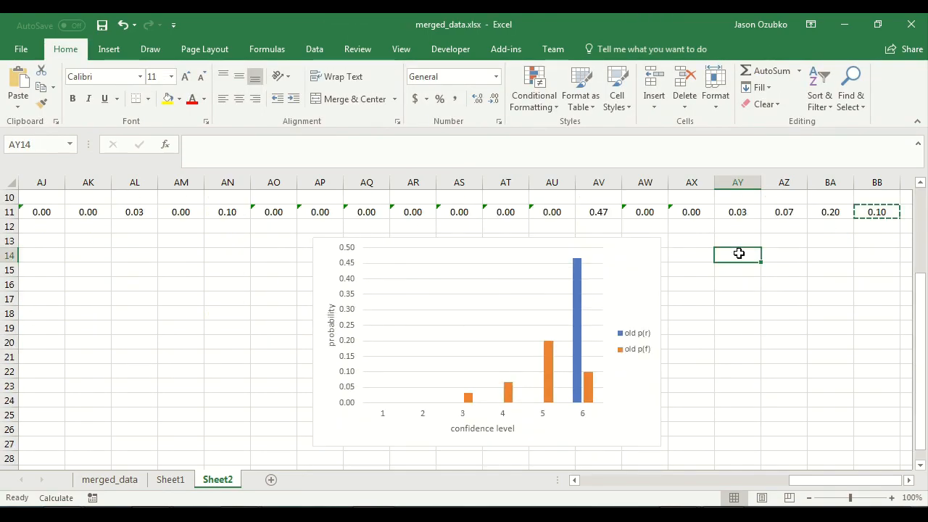
mouse_move(638, 246)
left_mouse_down()
mouse_move(634, 239)
mouse_move(652, 236)
left_mouse_up()
left_click(779, 309)
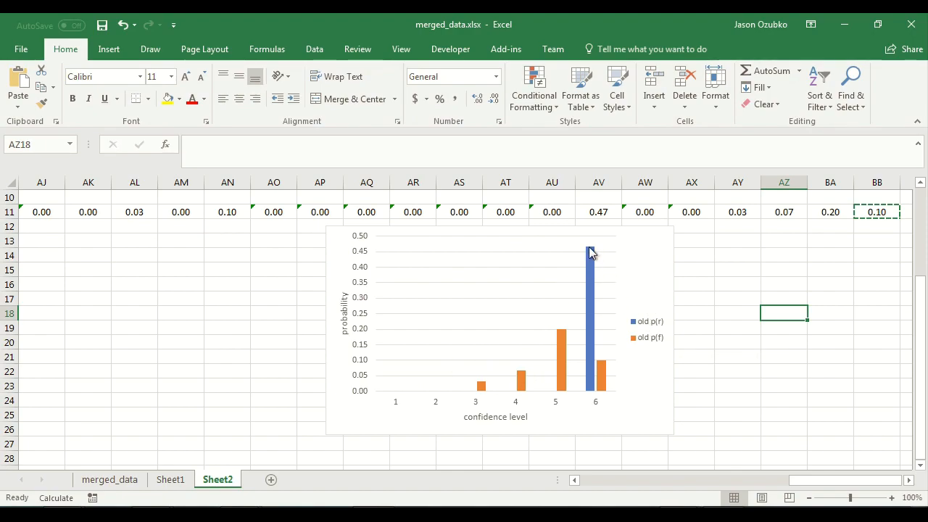
- Examine how the old p(r) and old p(f) bars are distributed across the confidence levels in the chart
mouse_move(590, 252)
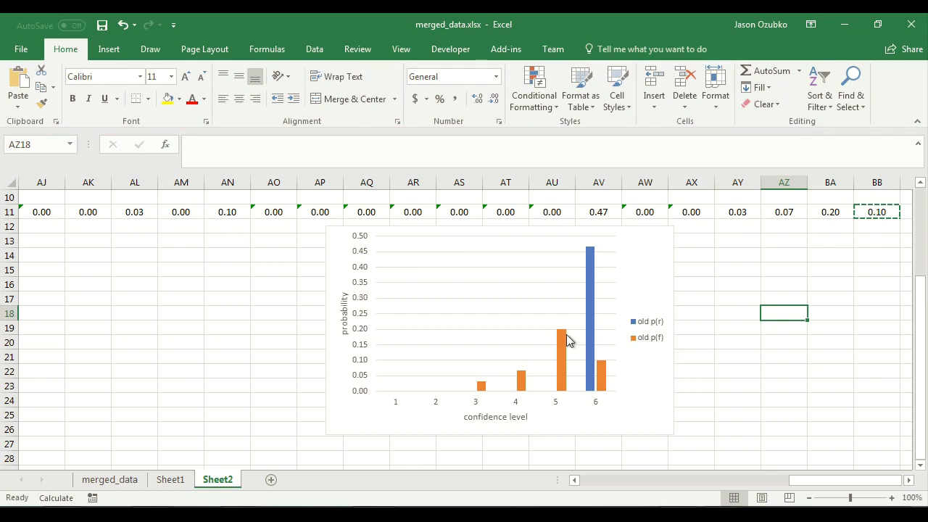
mouse_move(564, 337)
mouse_move(482, 387)
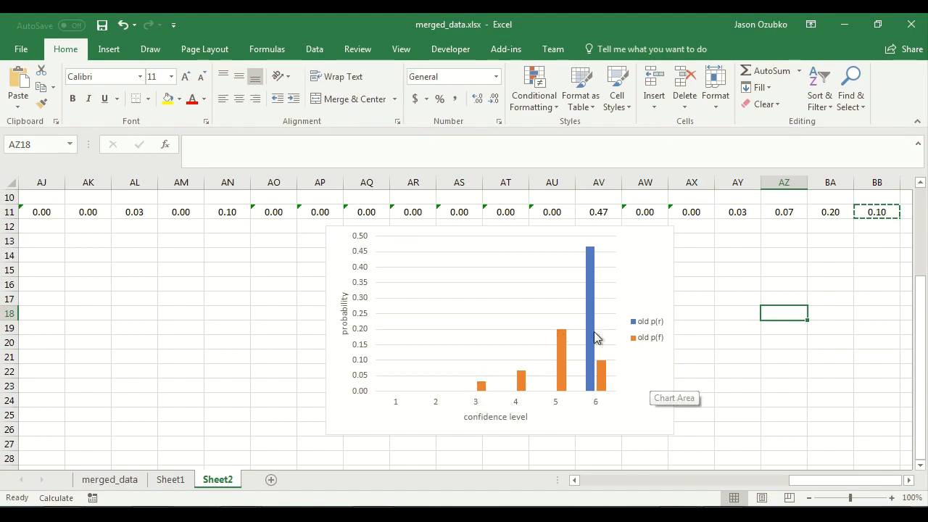
- Compare the Old confidence chart with the New F averages in row 11
scroll(272, 372, "up", 3)
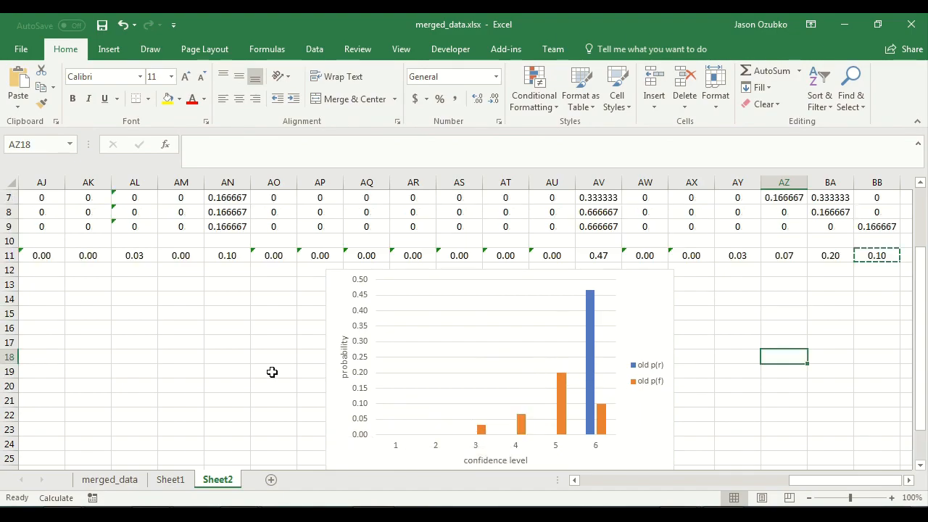
scroll(272, 372, "down", 2)
scroll(271, 372, "down", 1)
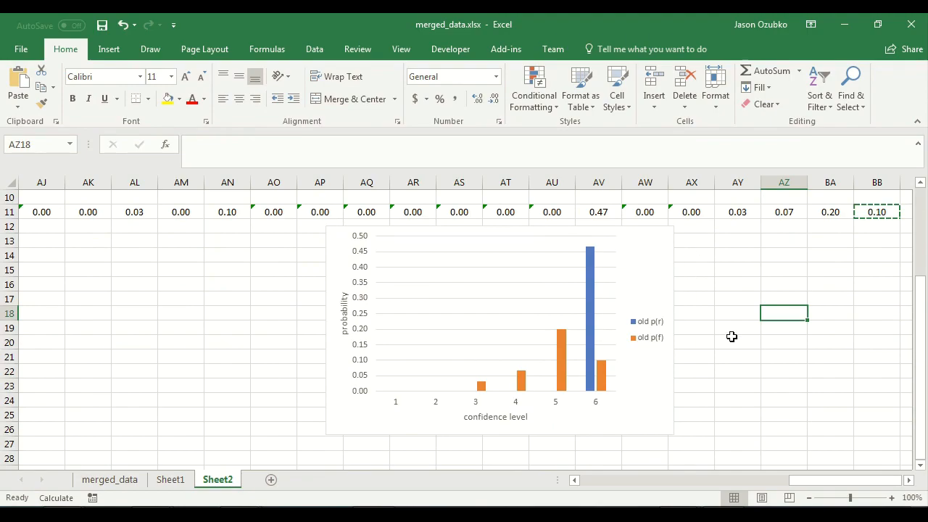
left_click_drag(824, 481, 735, 481)
scroll(414, 334, "up", 3)
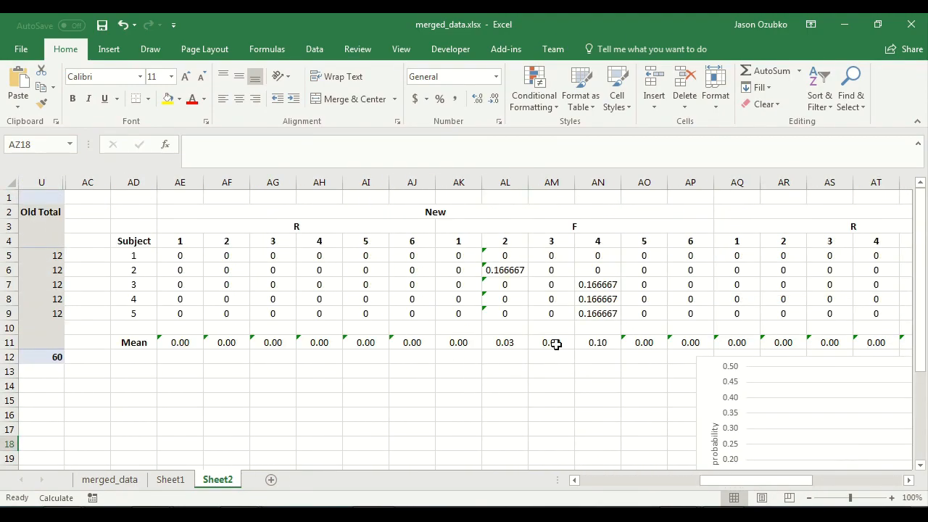
left_click_drag(601, 342, 456, 342)
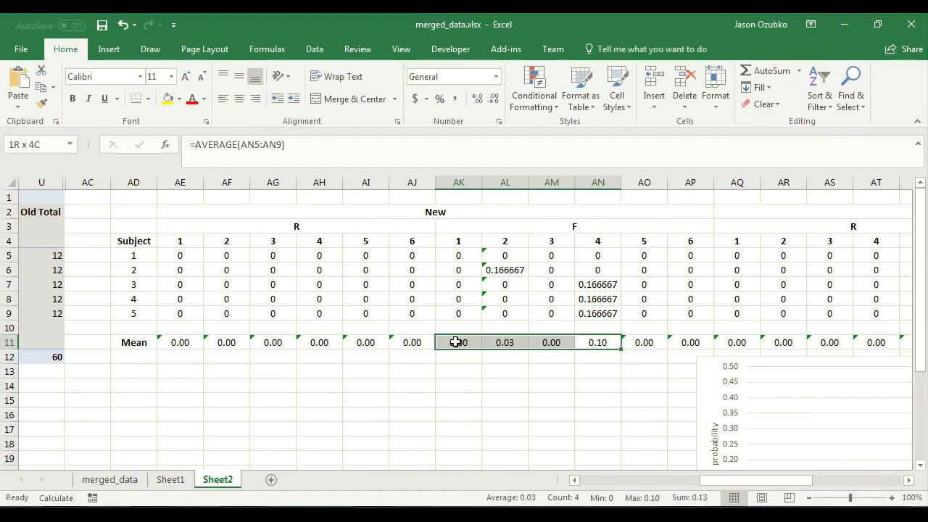
left_click(566, 419)
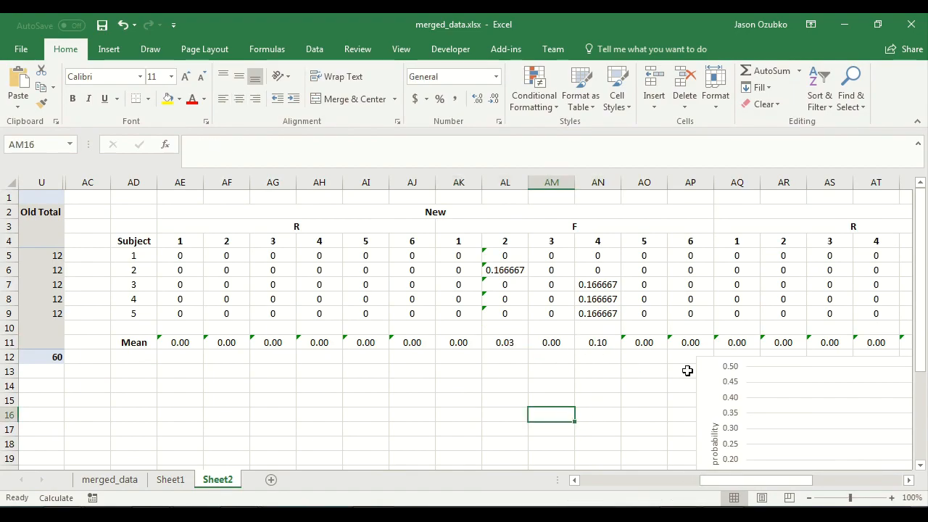
scroll(636, 368, "down", 3)
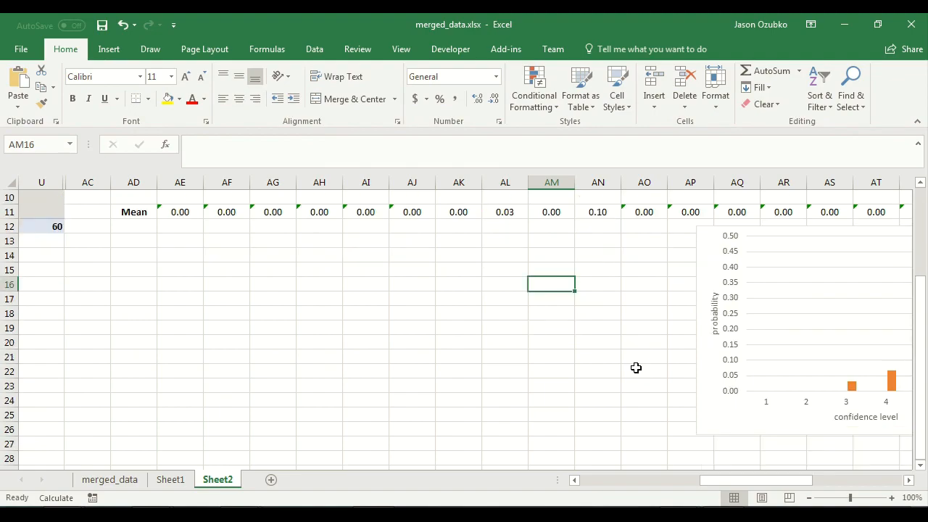
left_click_drag(756, 478, 791, 483)
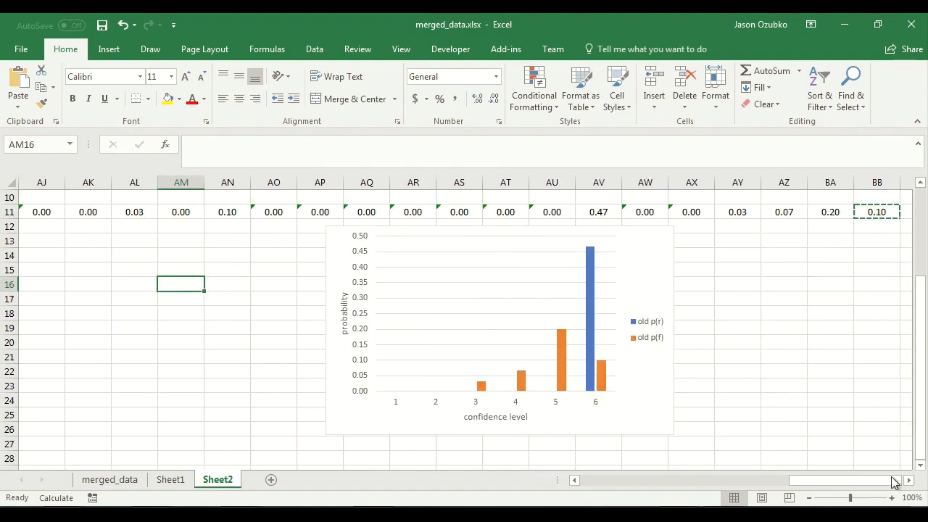
- Move the chart beneath the Old averages so that it ends at column BB
left_click_drag(654, 234, 878, 238)
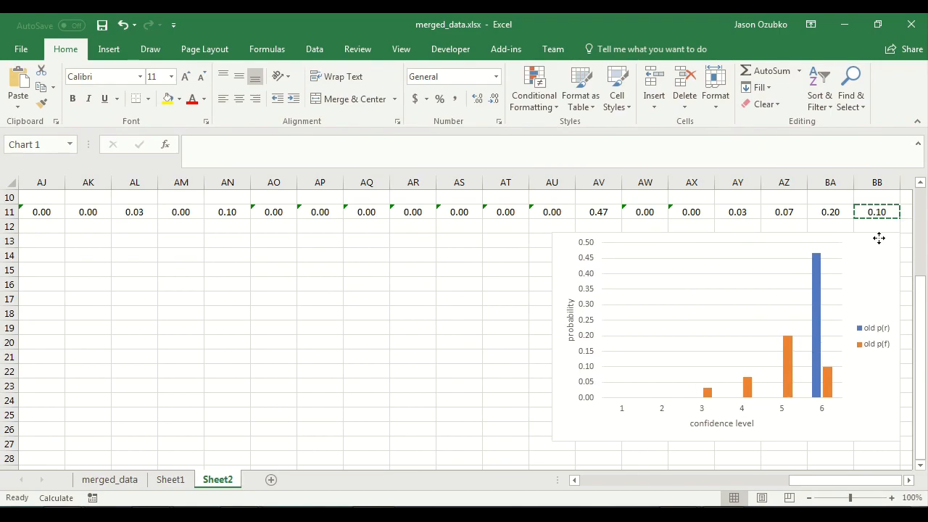
left_click(443, 294)
- Review the p(r) and p(f) chart for Old and New items on Sheet1
left_click(88, 484)
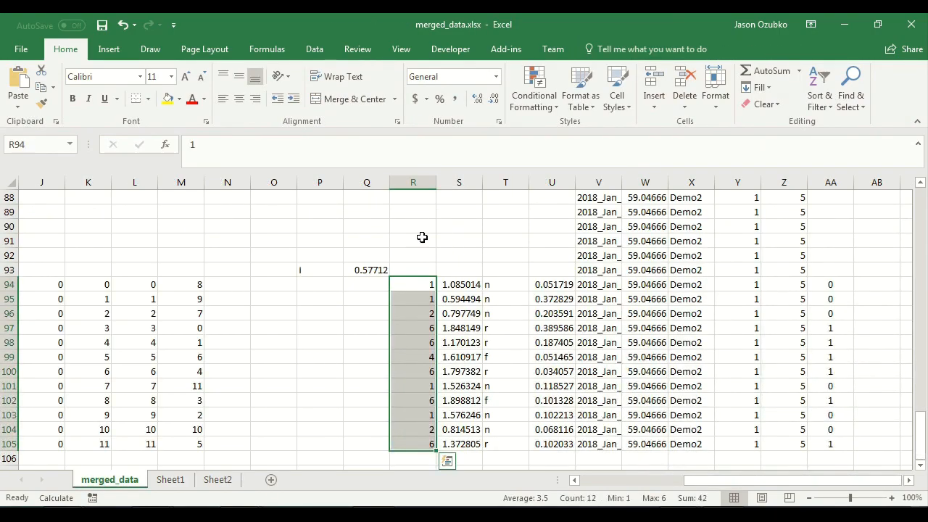
left_click(182, 483)
left_click_drag(665, 479, 848, 483)
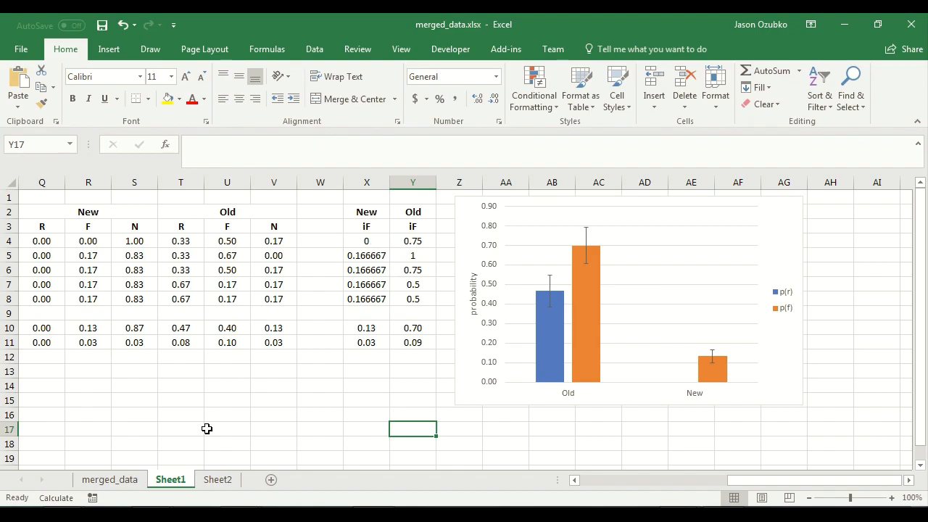
- Review the subjects' Old R and F proportions by confidence rating on Sheet2, together with the chart below them
left_click(221, 484)
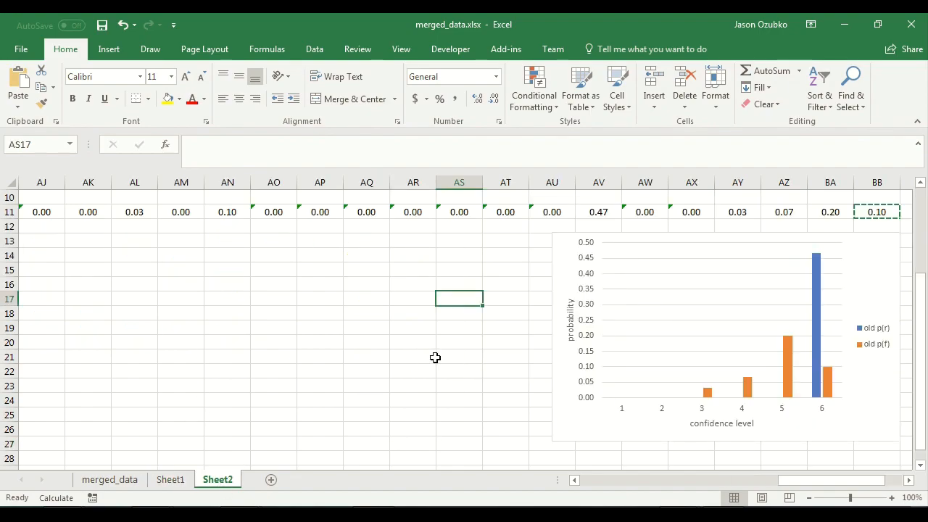
scroll(435, 357, "up", 3)
scroll(435, 357, "down", 3)
scroll(435, 356, "up", 3)
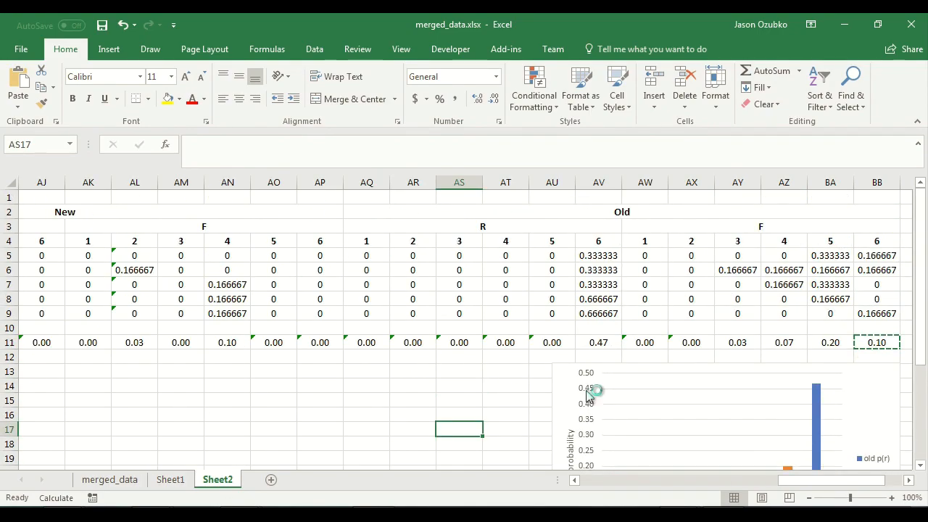
left_click_drag(834, 480, 868, 485)
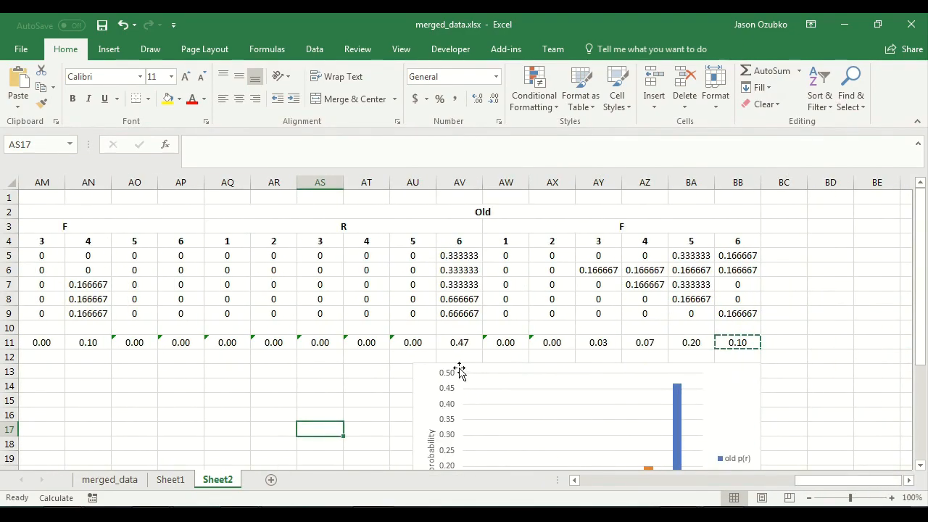
scroll(459, 369, "down", 3)
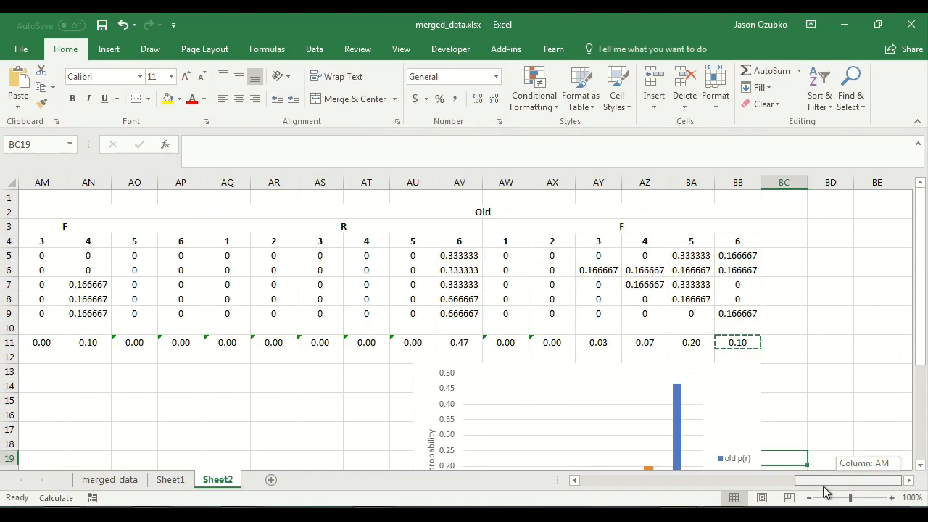
- Examine the Sheet2 pivot table's counts and its field layout, checking the source sheet briefly
left_click_drag(823, 484, 620, 463)
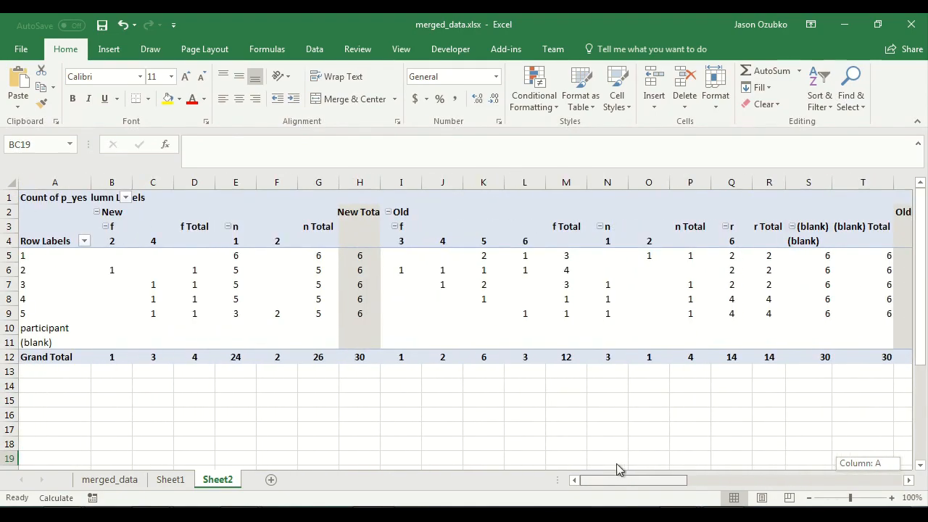
left_click(497, 269)
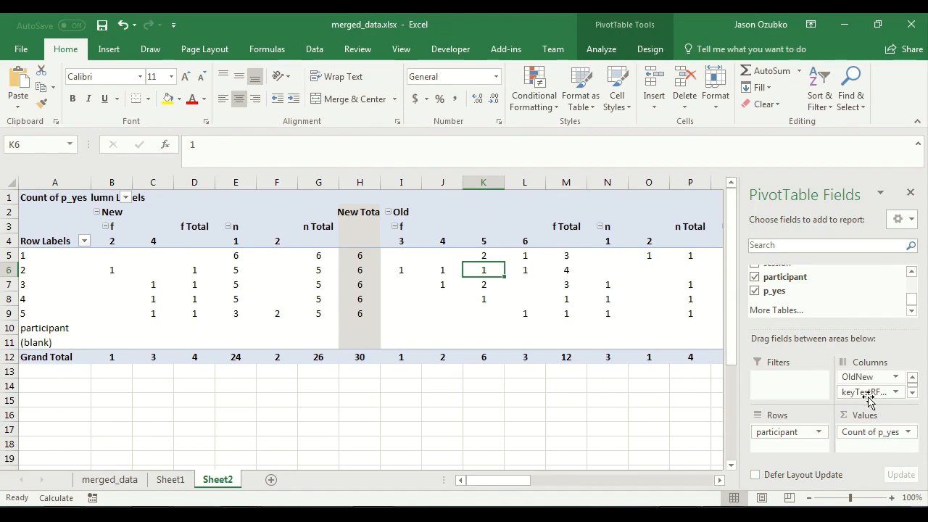
left_click(170, 479)
left_click(116, 480)
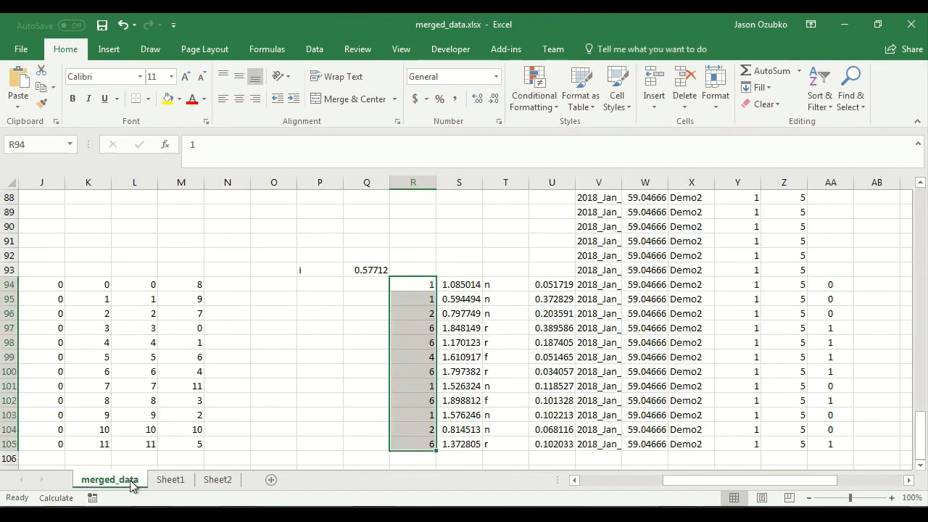
left_click(218, 479)
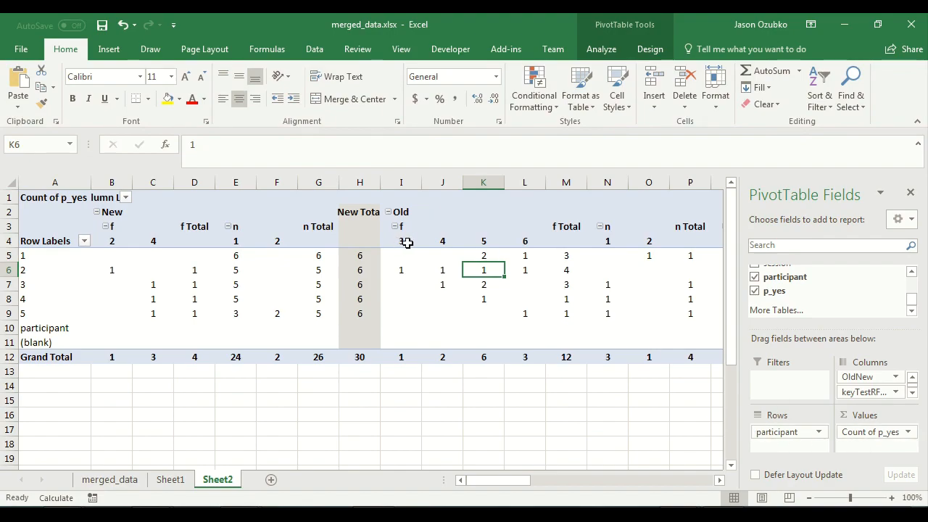
- Compare the confidence ratings in column R with the n, r and f responses in column T of merged_data, rows 94 to 99
left_click(112, 480)
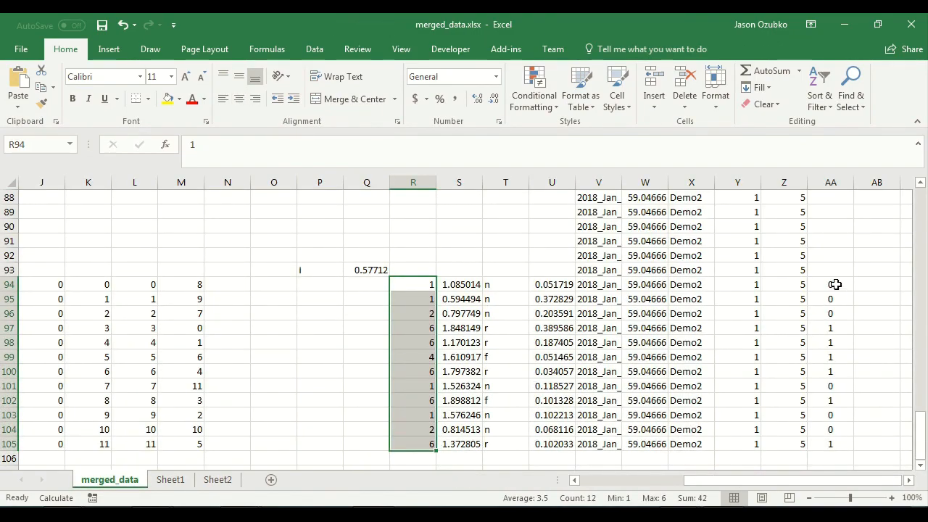
left_click(835, 284)
left_click(490, 284)
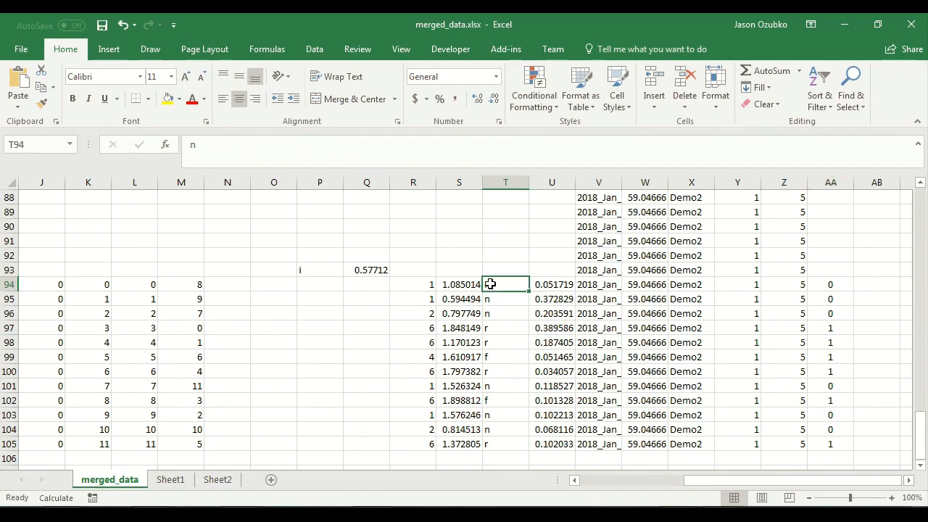
left_click(429, 286)
left_click(427, 313)
left_click(508, 315)
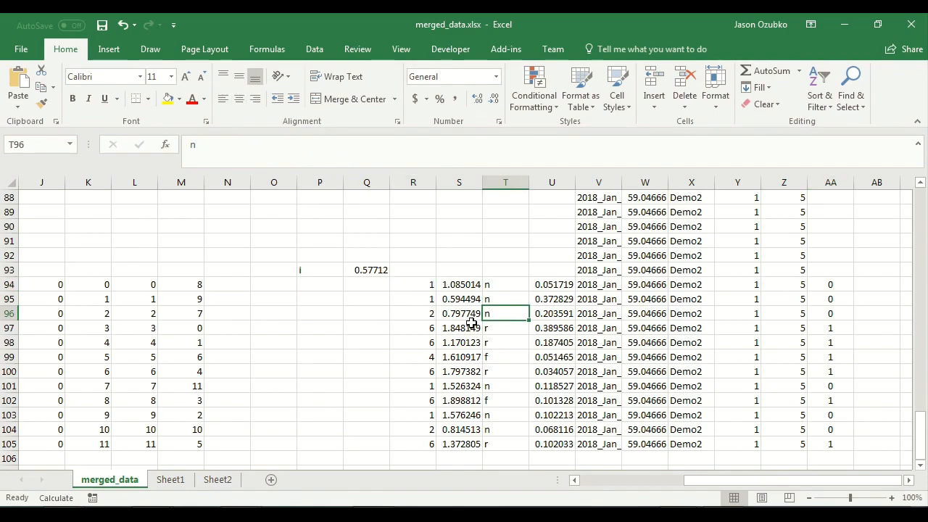
left_click(495, 329)
left_click(435, 357)
left_click(506, 362)
- Replace Count of p_yes with a count of keyTestRFN.rt in the Sheet2 pivot table's values and check the Old proportions
left_click(225, 485)
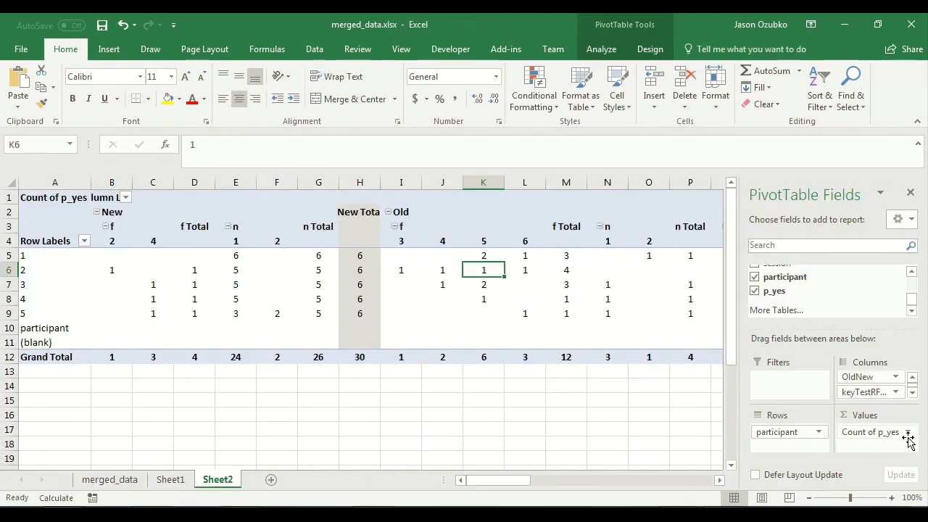
left_click_drag(879, 435, 797, 302)
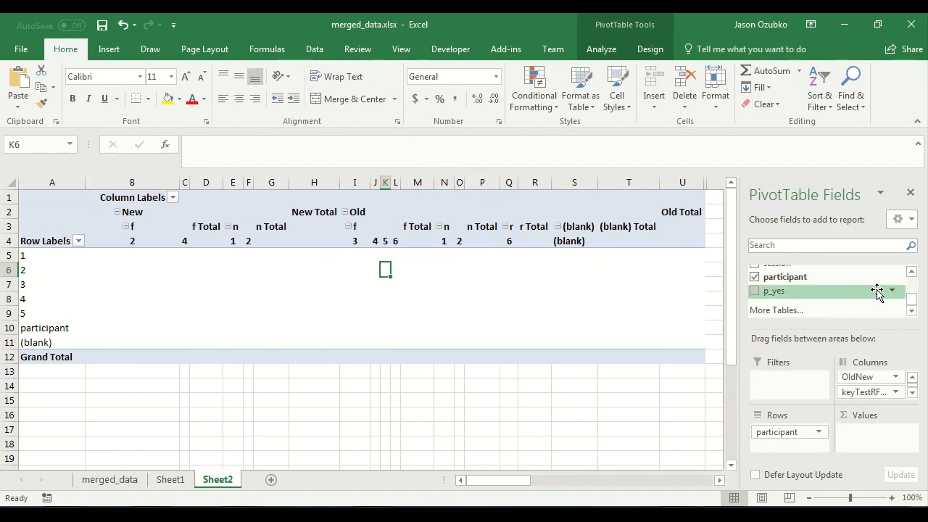
left_click(904, 266)
left_click(911, 269)
left_click(911, 268)
left_click(911, 269)
left_click(911, 271)
left_click(912, 271)
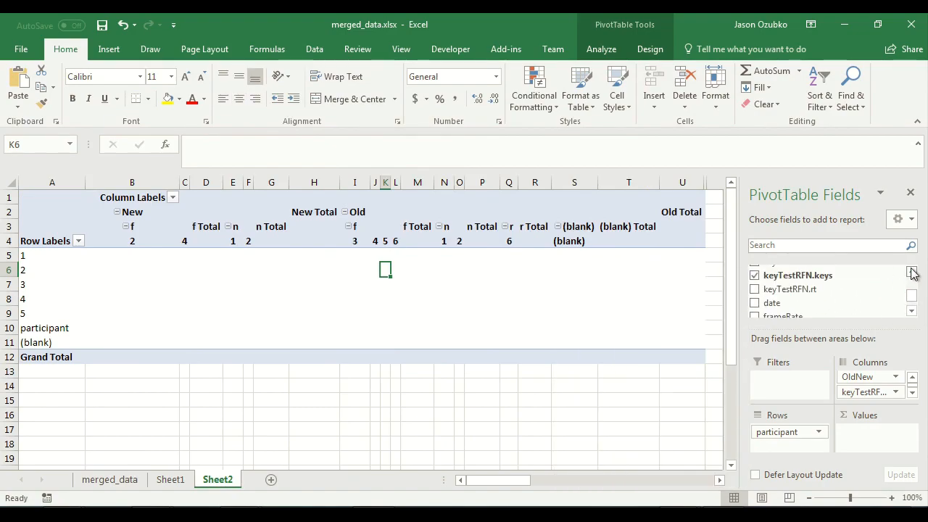
left_click_drag(899, 288, 877, 438)
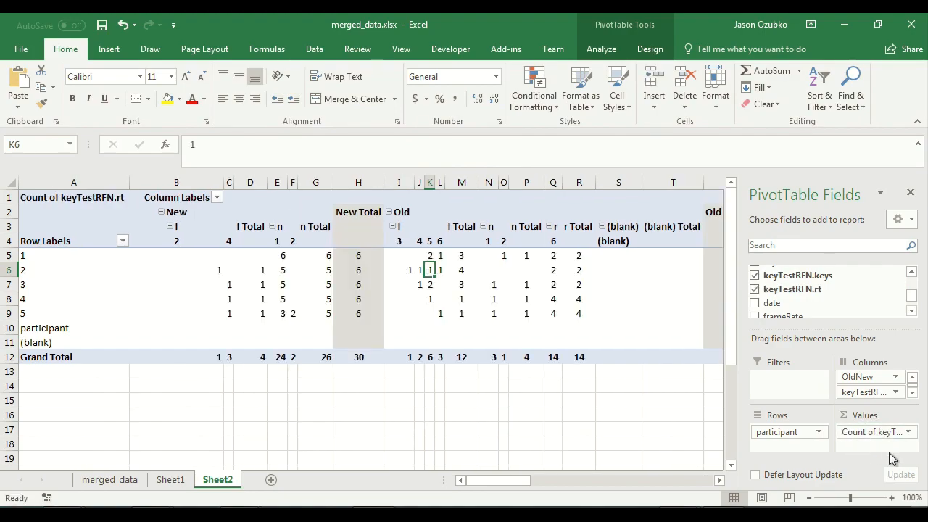
left_click_drag(482, 481, 646, 491)
scroll(624, 402, "down", 4)
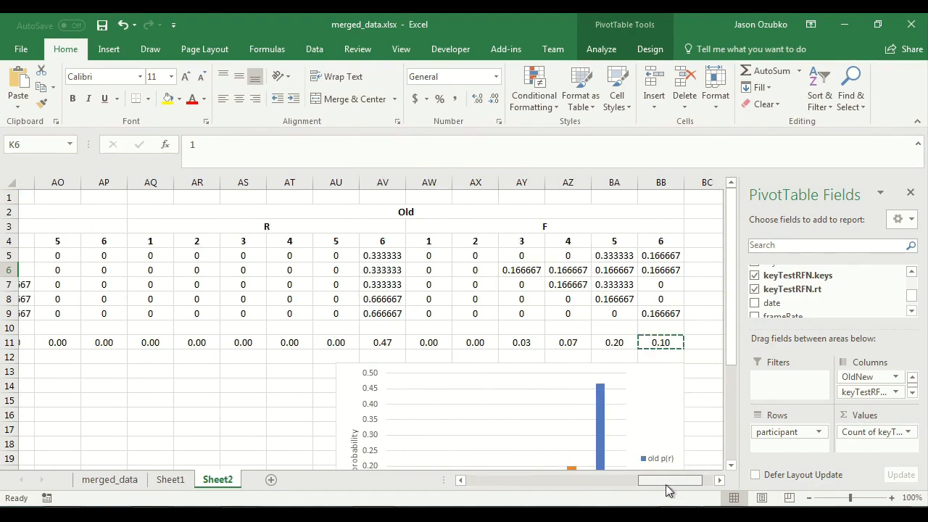
scroll(624, 402, "up", 4)
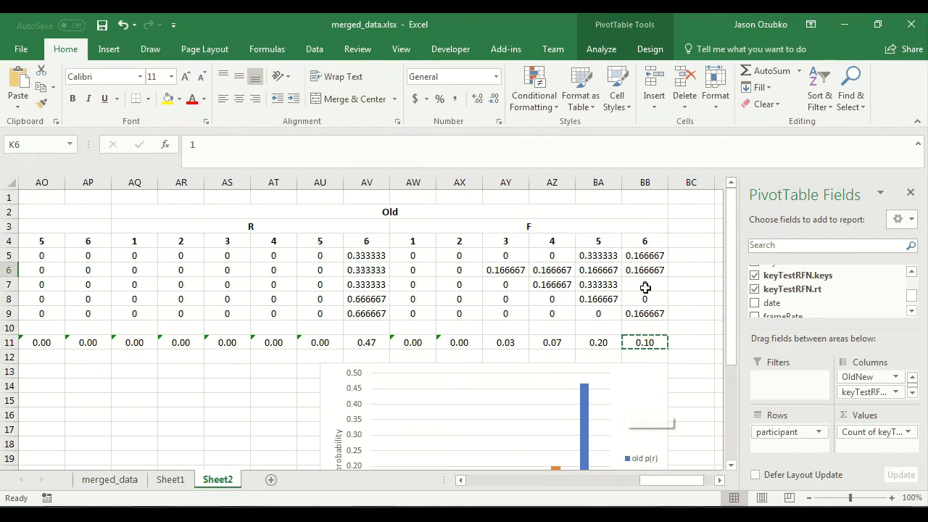
- Remove the keyTestRFN.rt count from the pivot table's values and check the Old proportions and chart
left_click_drag(670, 478, 506, 461)
left_click_drag(850, 431, 797, 295)
left_click_drag(520, 484, 660, 482)
scroll(615, 391, "down", 3)
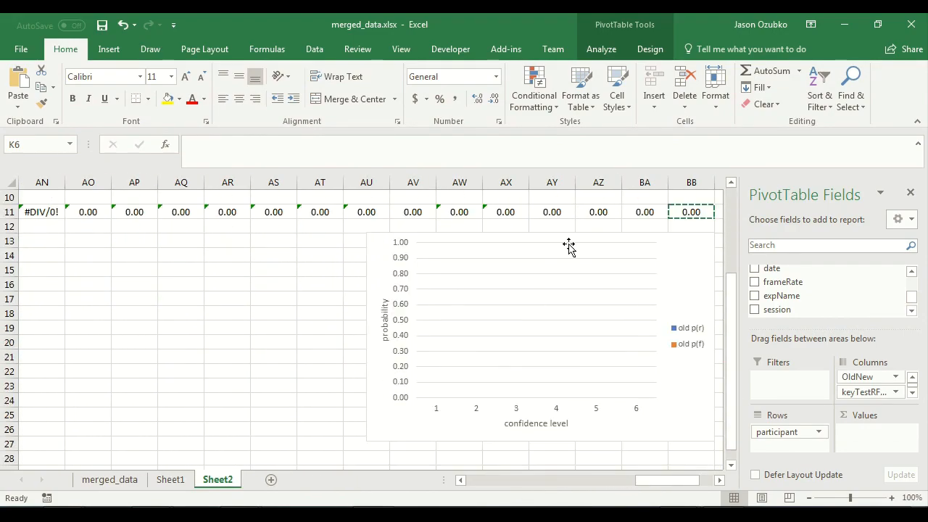
scroll(510, 271, "up", 3)
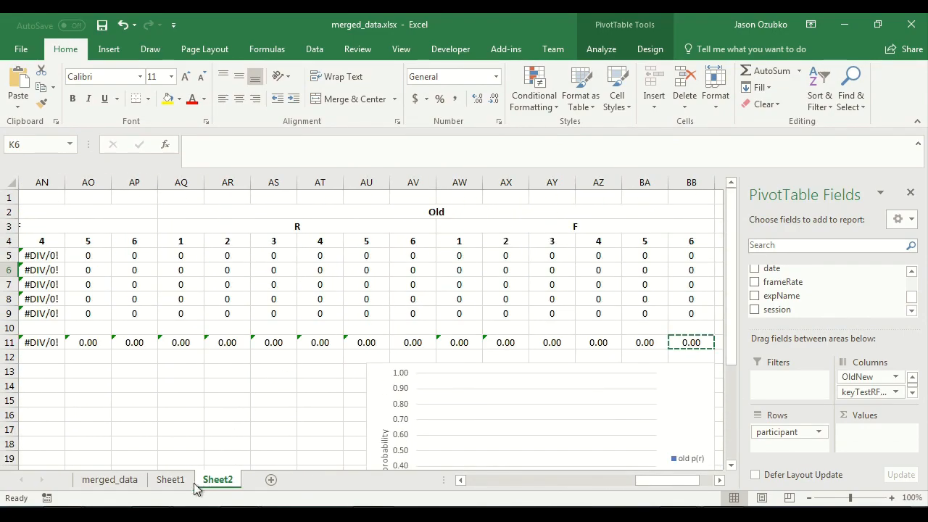
- Review the Sheet1 pivot table and its R, F and N summary, comparing them with the other sheets
left_click(161, 481)
left_click_drag(851, 485, 612, 460)
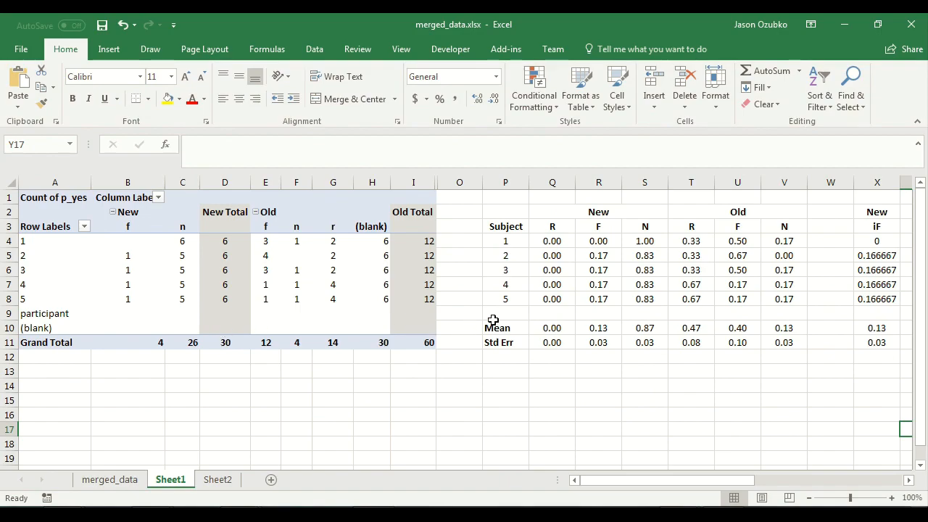
left_click(108, 481)
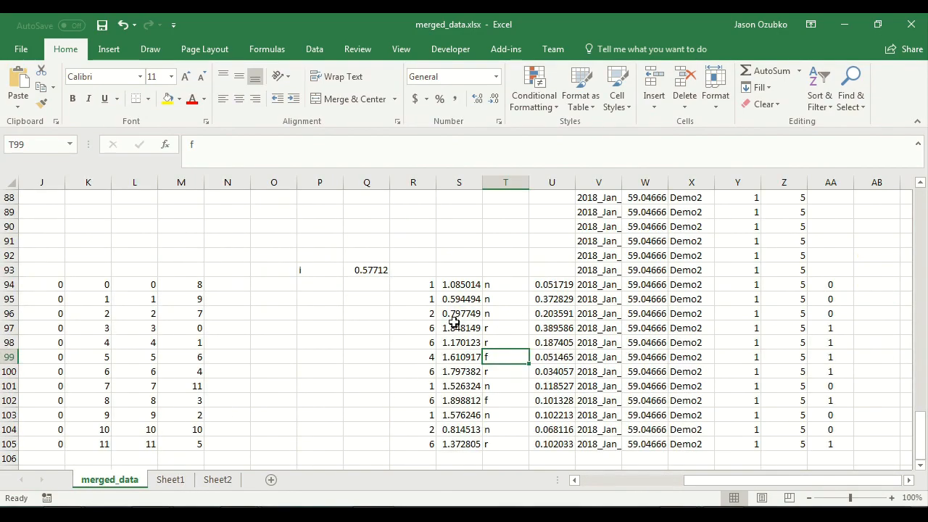
left_click(216, 480)
left_click(170, 480)
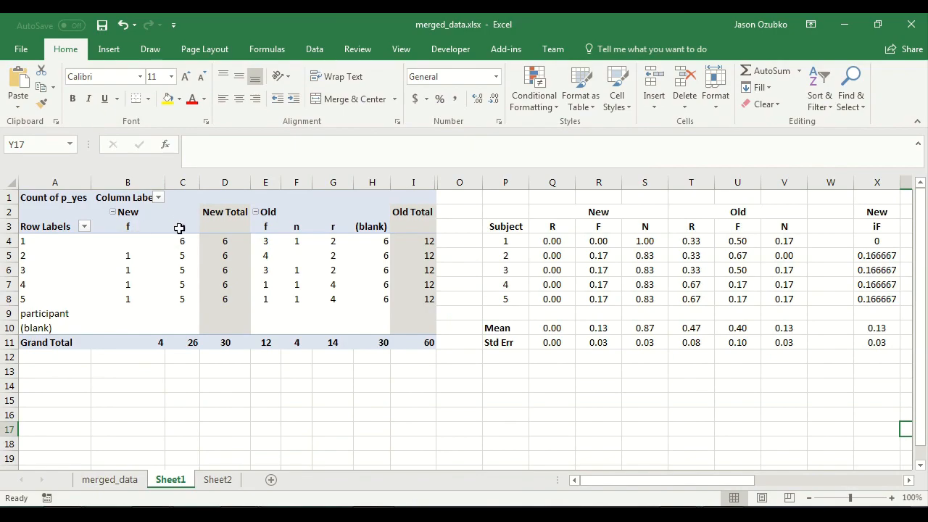
- Inspect the formula in AA94 of merged_data and the confidence rating in R98
left_click(134, 481)
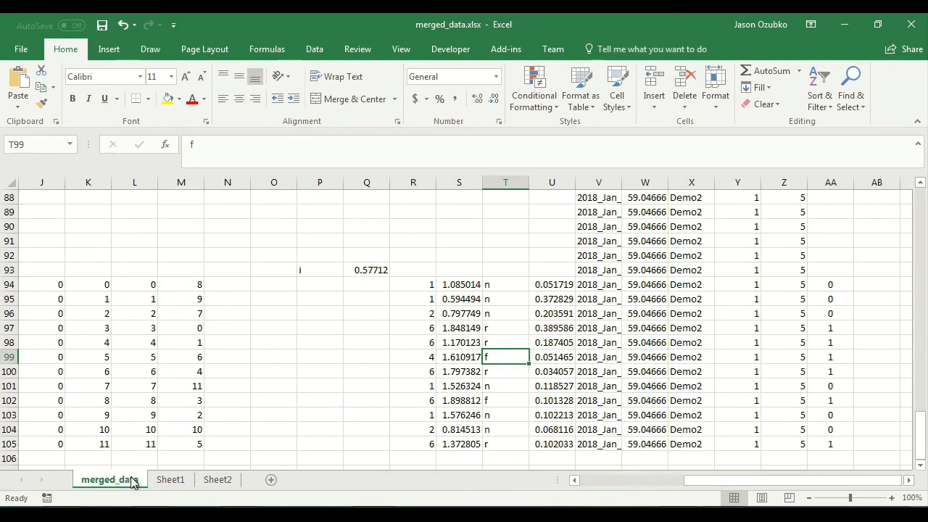
left_click(830, 285)
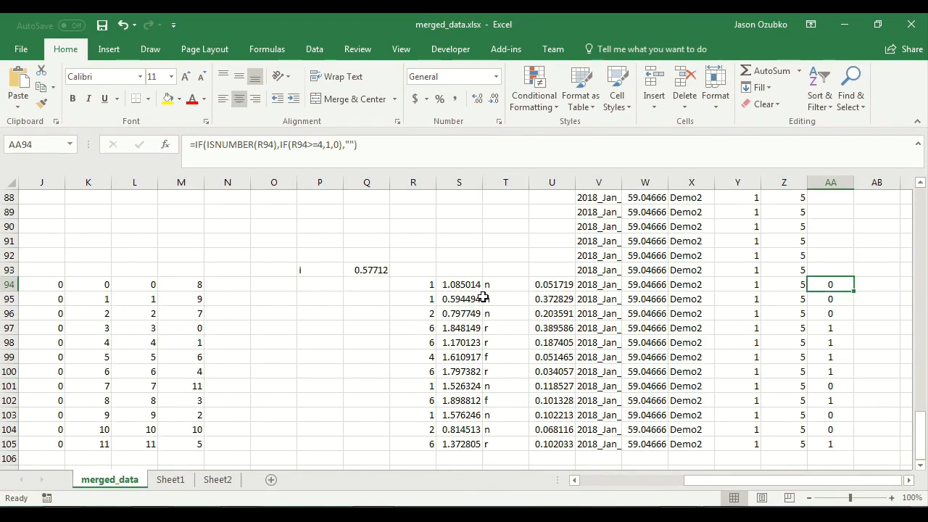
left_click(416, 341)
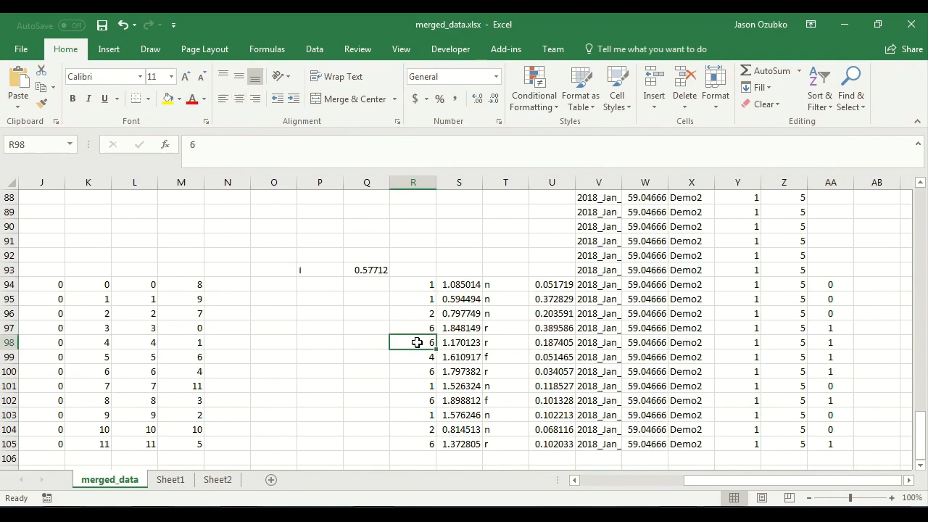
- Inspect row 98 of merged_data, including the response in T98, the formula in AA98 and the entries in U98, S98 and X98
left_click(506, 346)
left_click(824, 342)
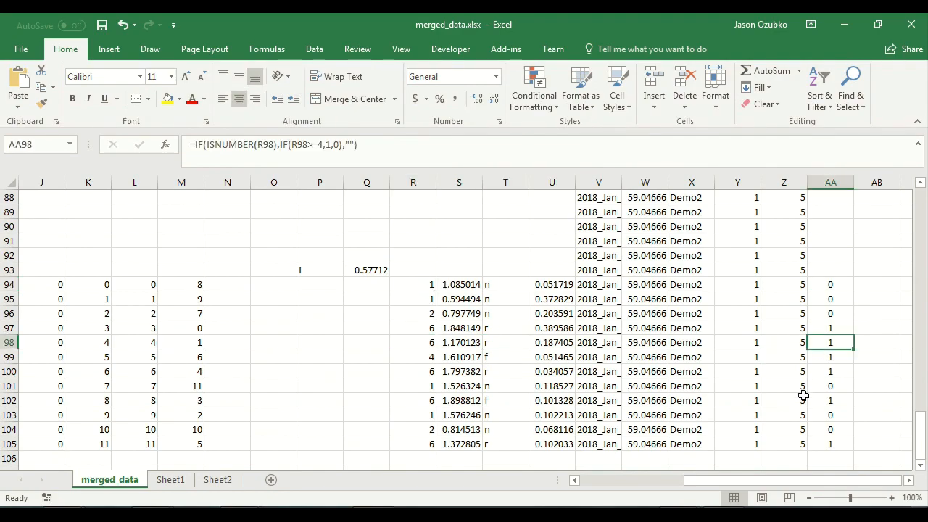
left_click(558, 341)
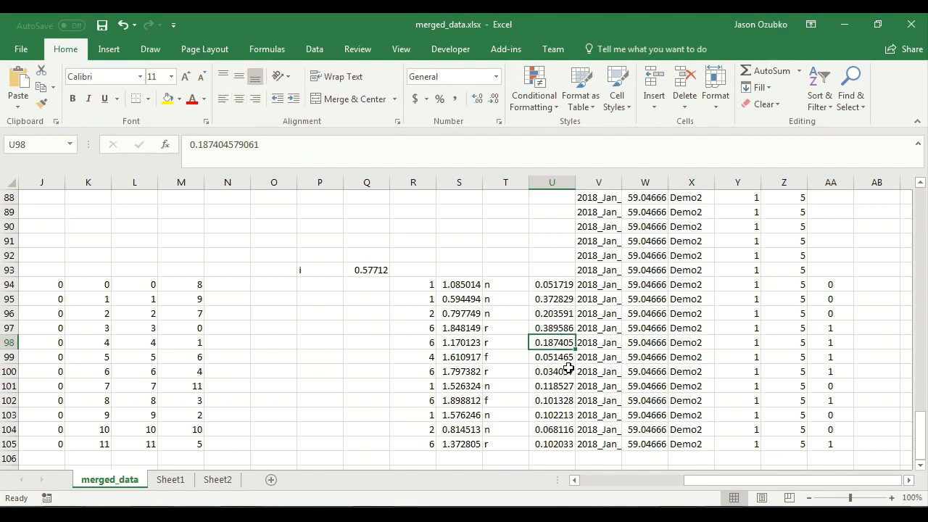
left_click(461, 342)
left_click(685, 347)
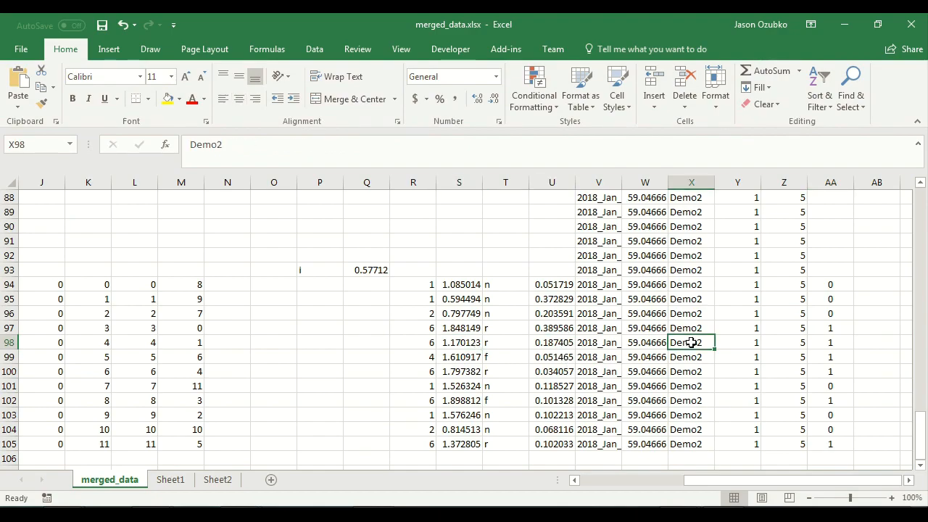
- Examine the Sheet1 chart of p(r) and p(f) for Old and New items beside its summary table
left_click(216, 481)
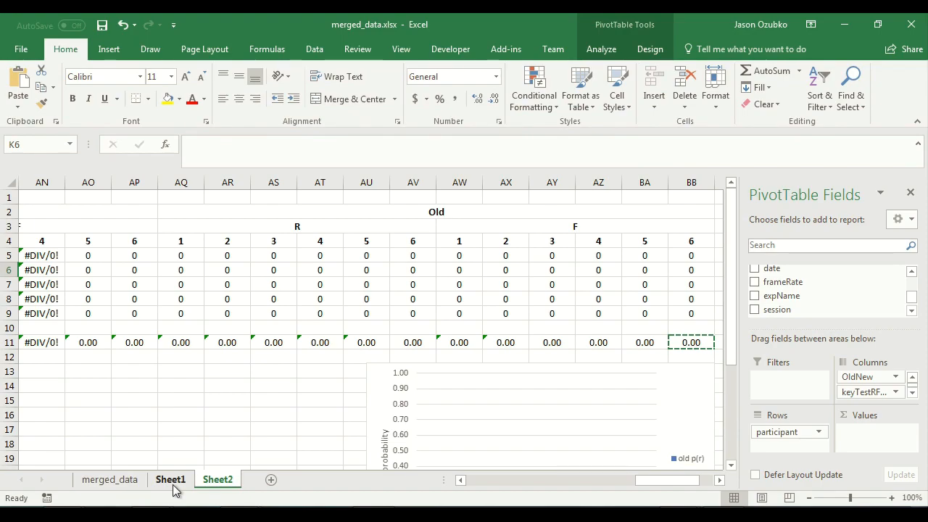
left_click(171, 480)
left_click_drag(673, 481, 859, 499)
left_click(848, 384)
left_click(846, 414)
mouse_move(830, 414)
left_mouse_down()
mouse_move(459, 178)
mouse_move(393, 180)
mouse_move(756, 296)
mouse_move(831, 428)
mouse_move(837, 419)
left_mouse_up()
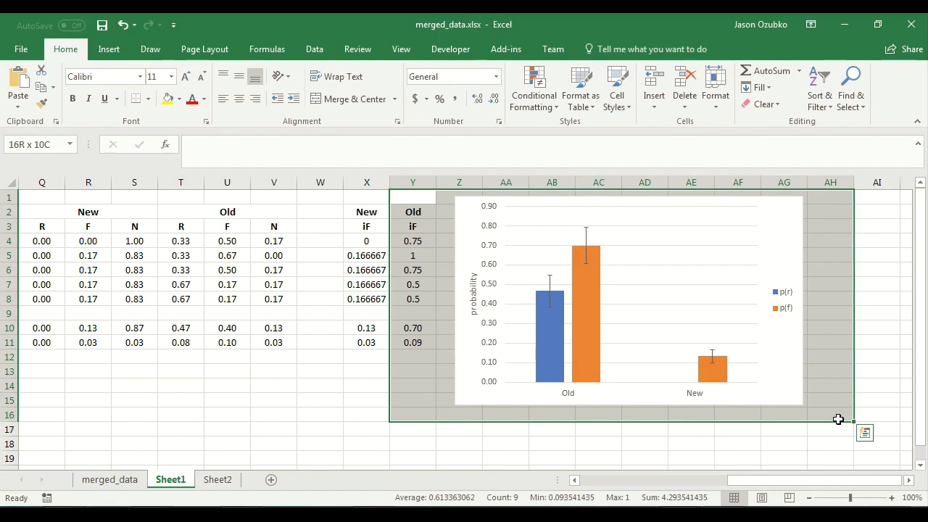
left_click_drag(838, 414, 460, 163)
left_click_drag(428, 157, 828, 412)
left_click(828, 412)
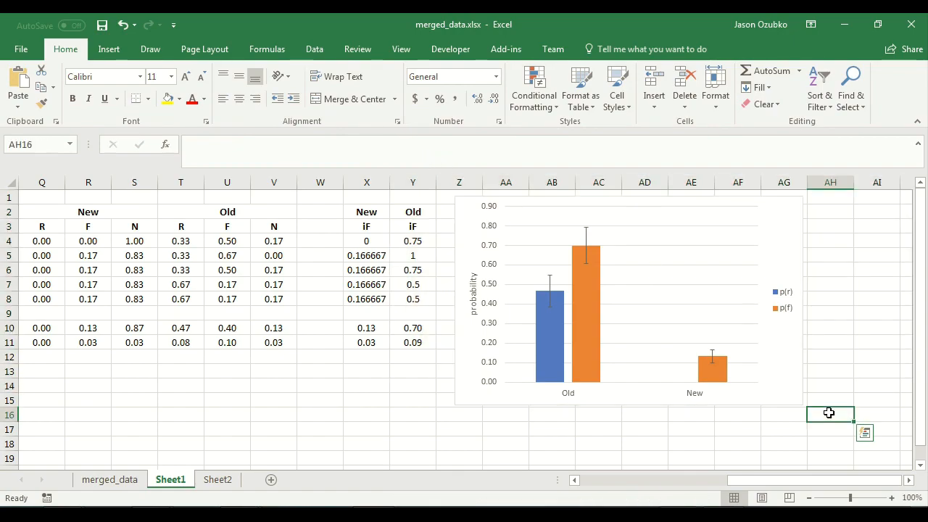